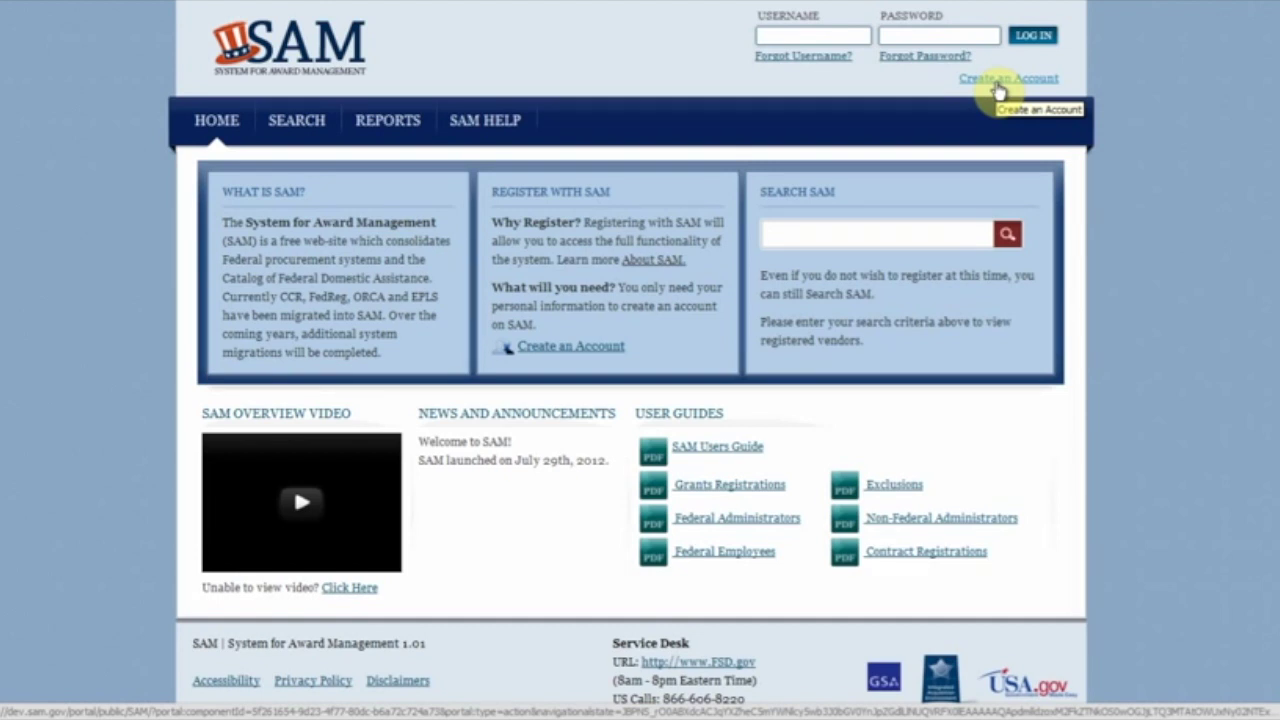
Step: Choose to create a SAM account, selecting the Individual Account option
click(997, 86)
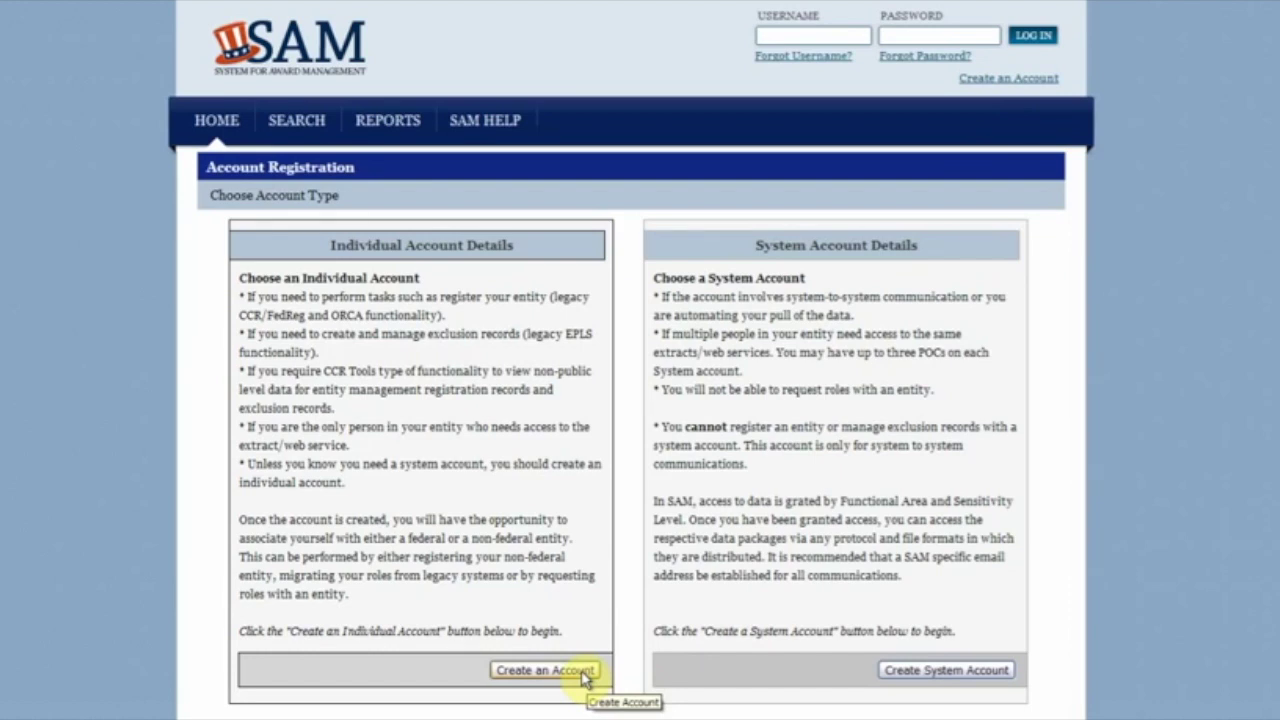
click(585, 677)
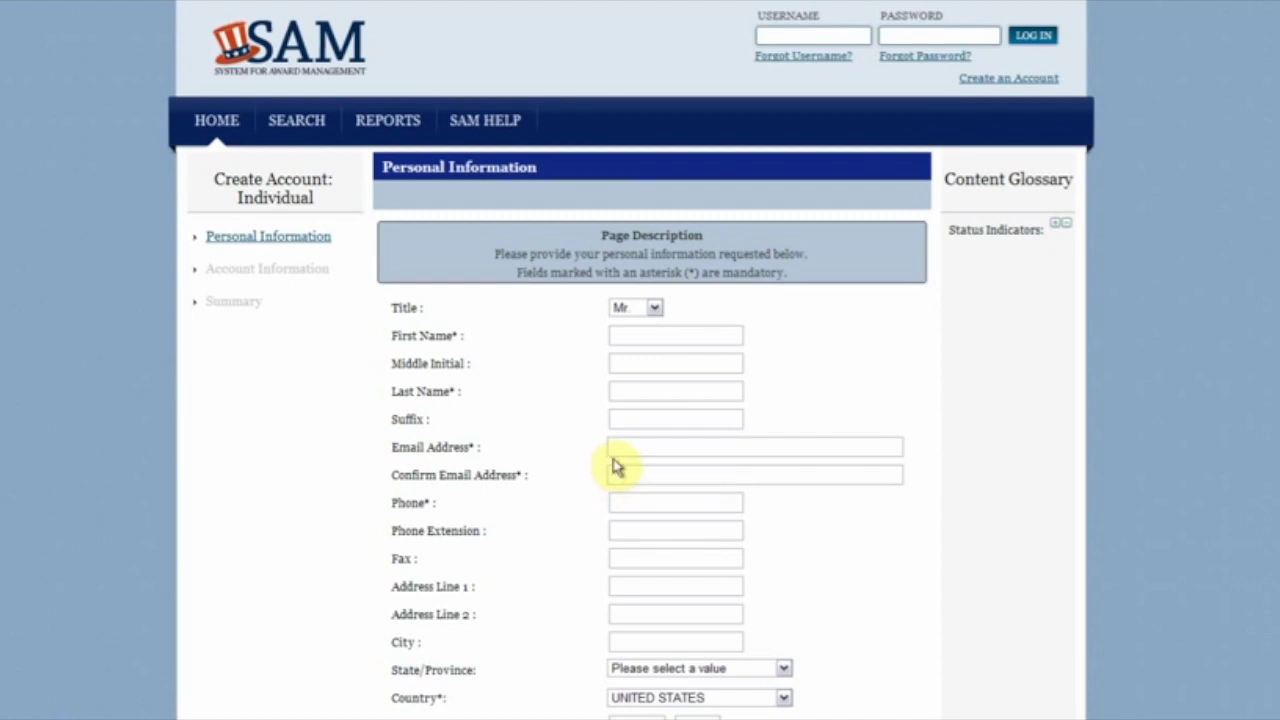
Step: Enter the applicant's first name, last name and e-mail address, then confirm the e-mail
click(645, 335)
text(SAM)
key(Tab)
key(Tab)
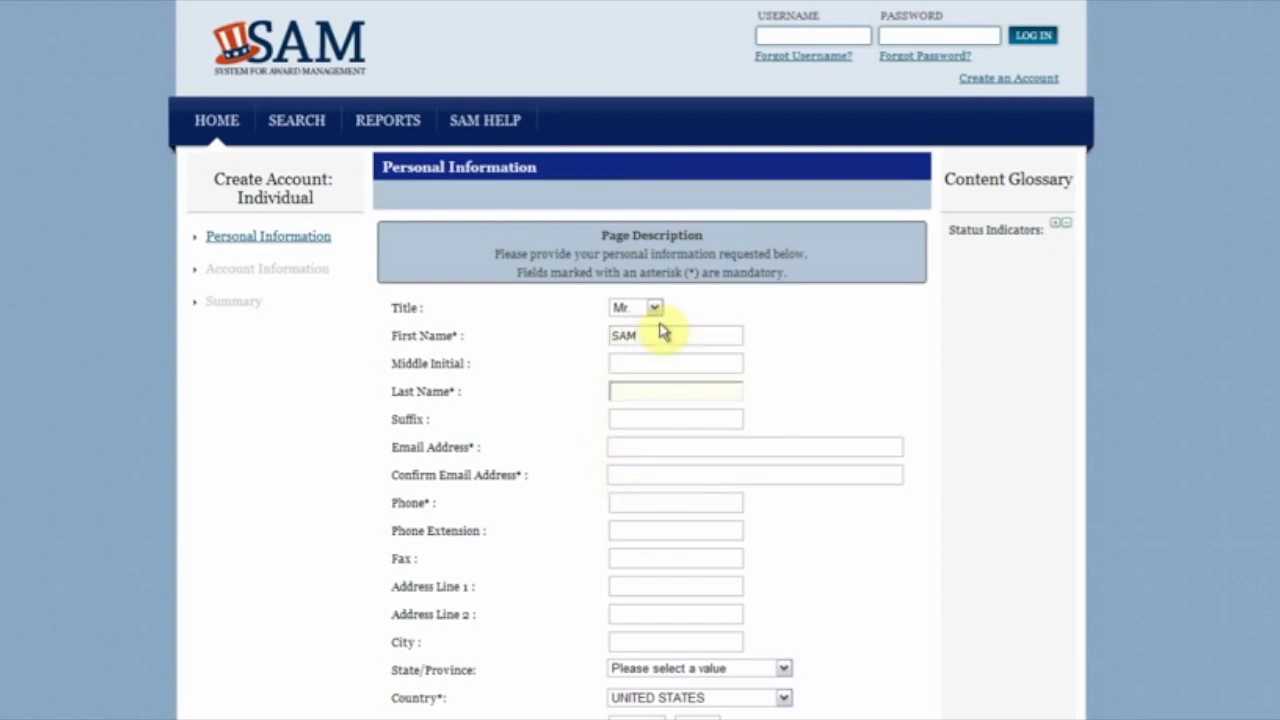
text(Tester)
key(Tab)
key(Tab)
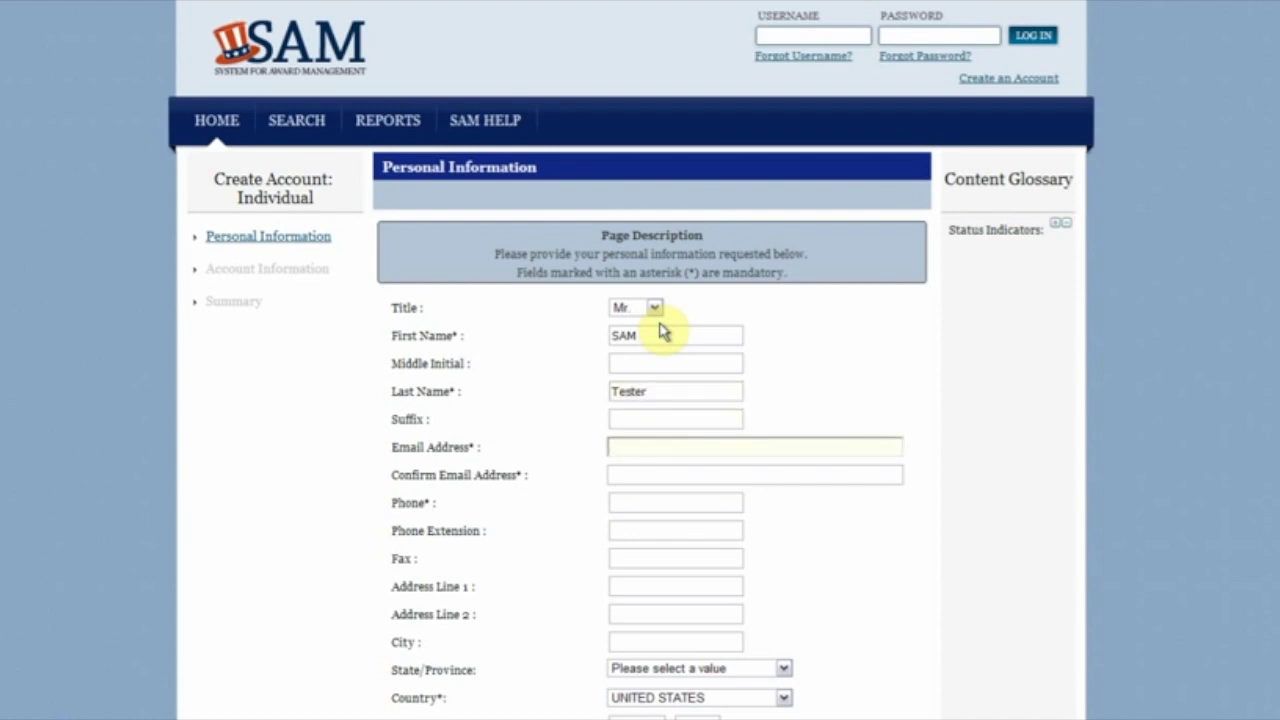
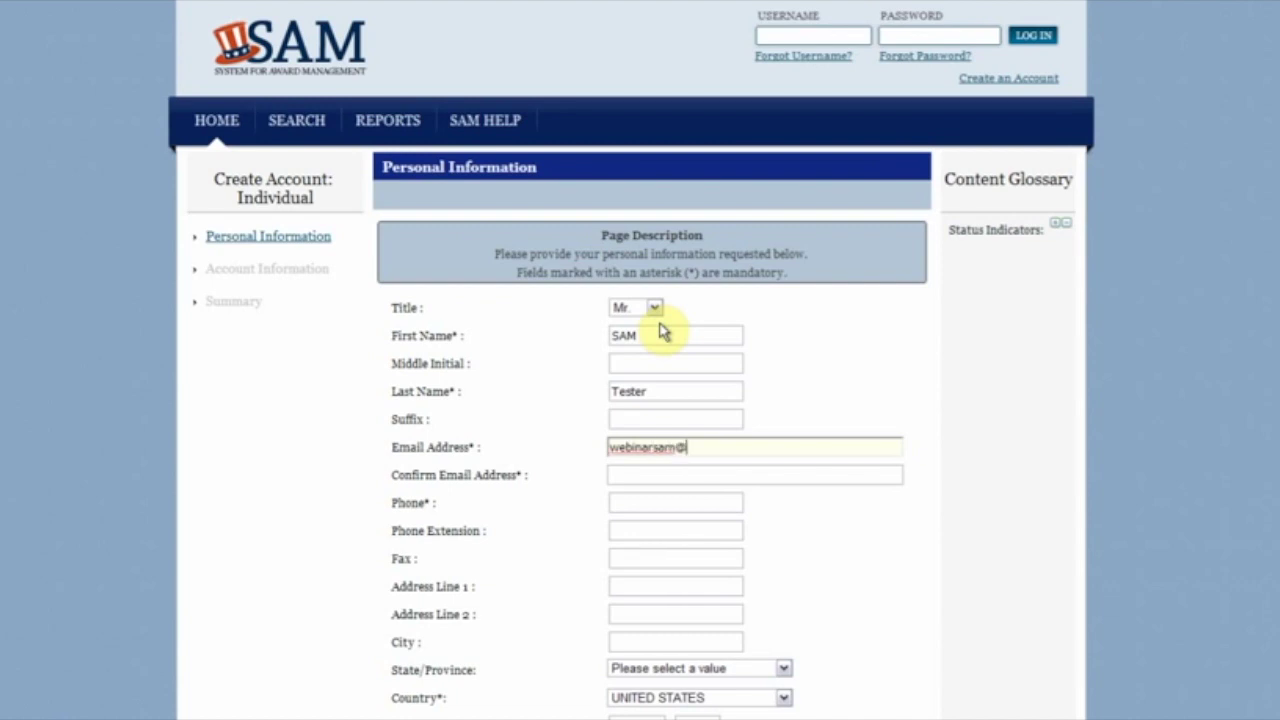
key(ctrl+a)
key(ctrl+c)
key(Tab)
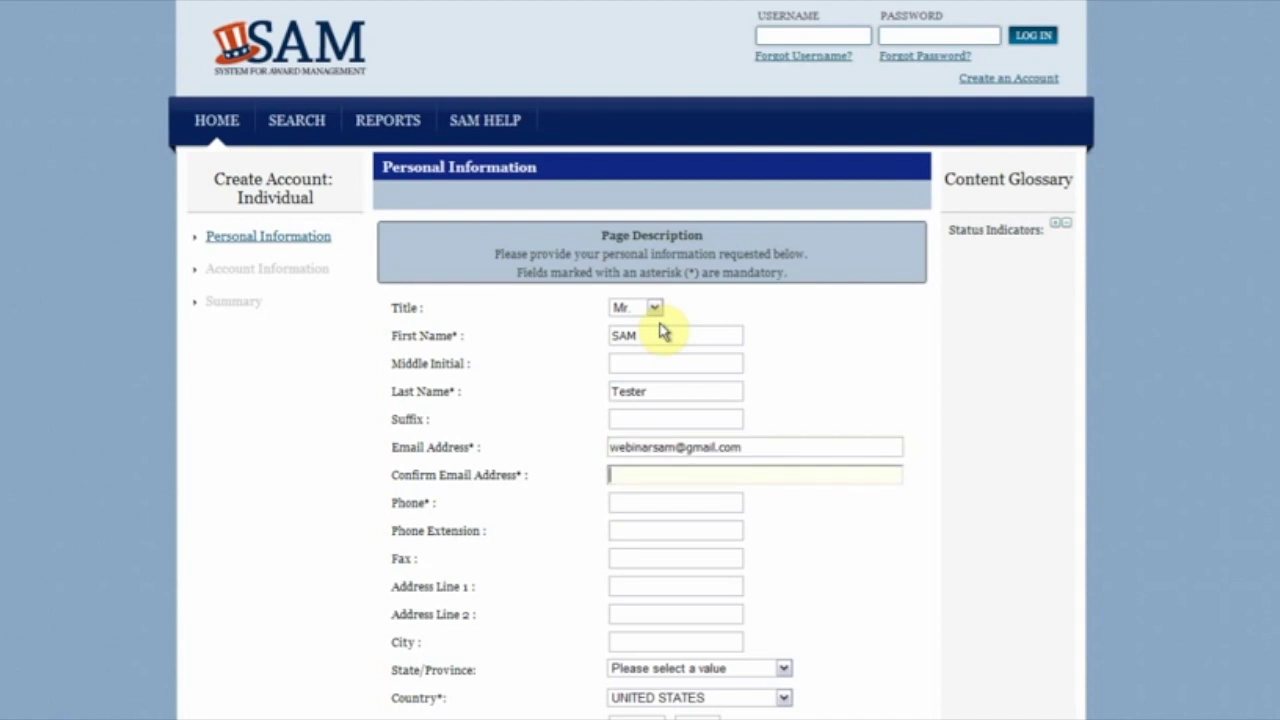
key(ctrl+v)
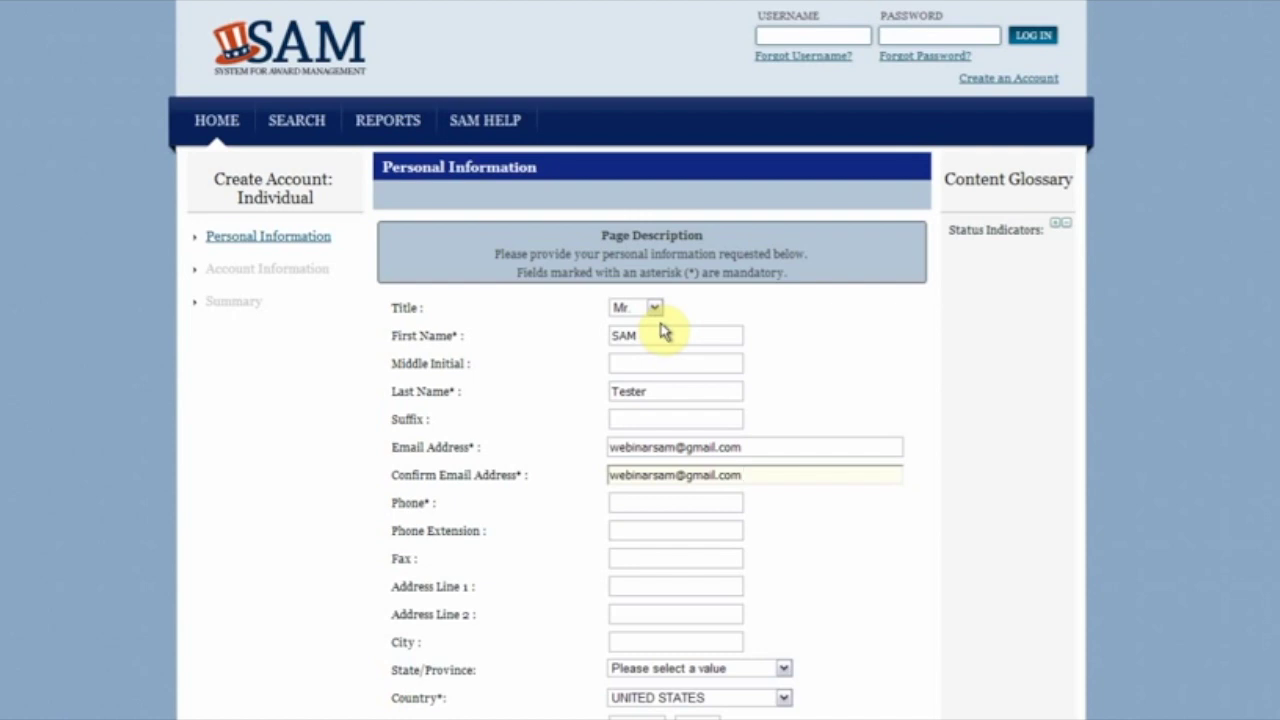
Step: Add the applicant's phone number and continue to the Account Information step
click(682, 505)
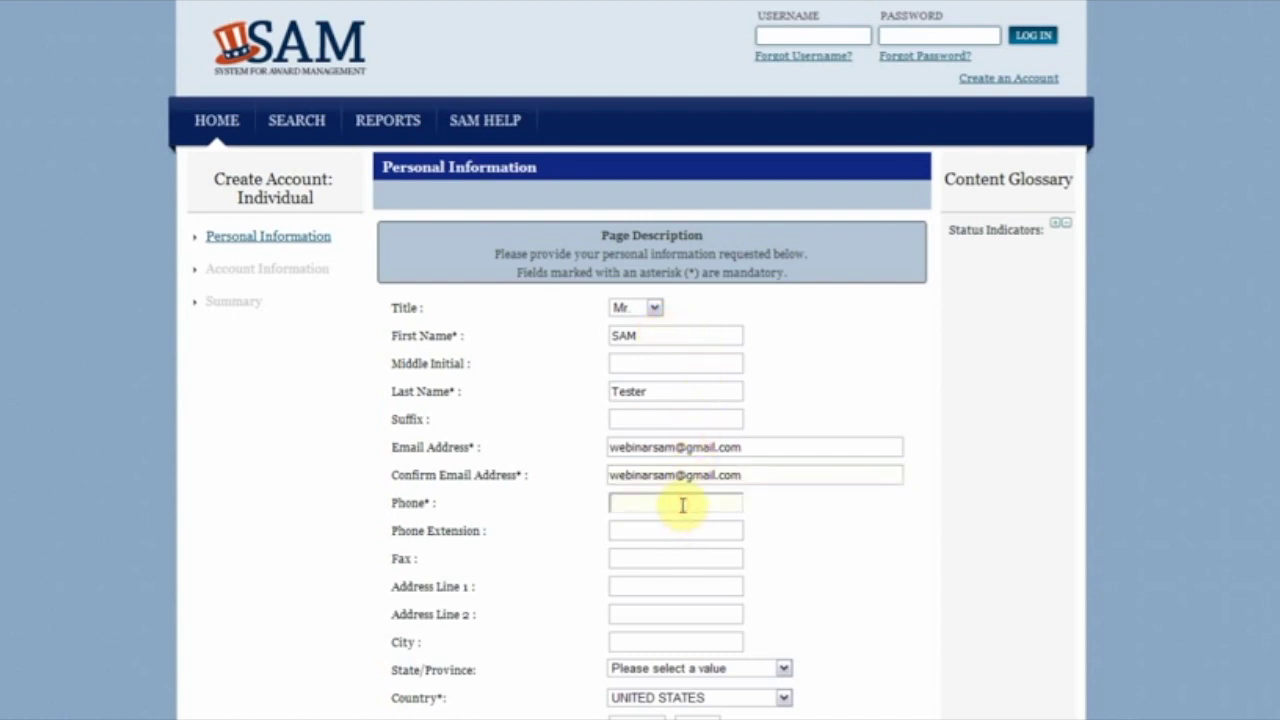
text(5555551212)
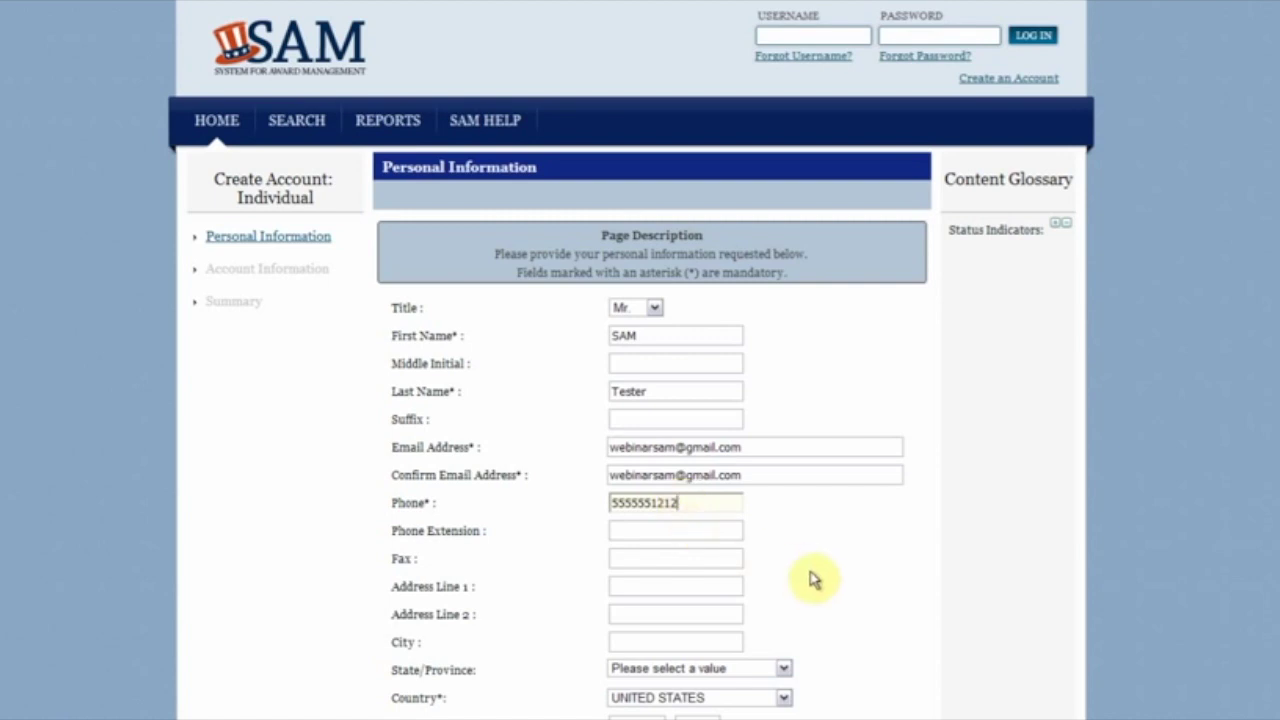
scroll(829, 594, down, 3)
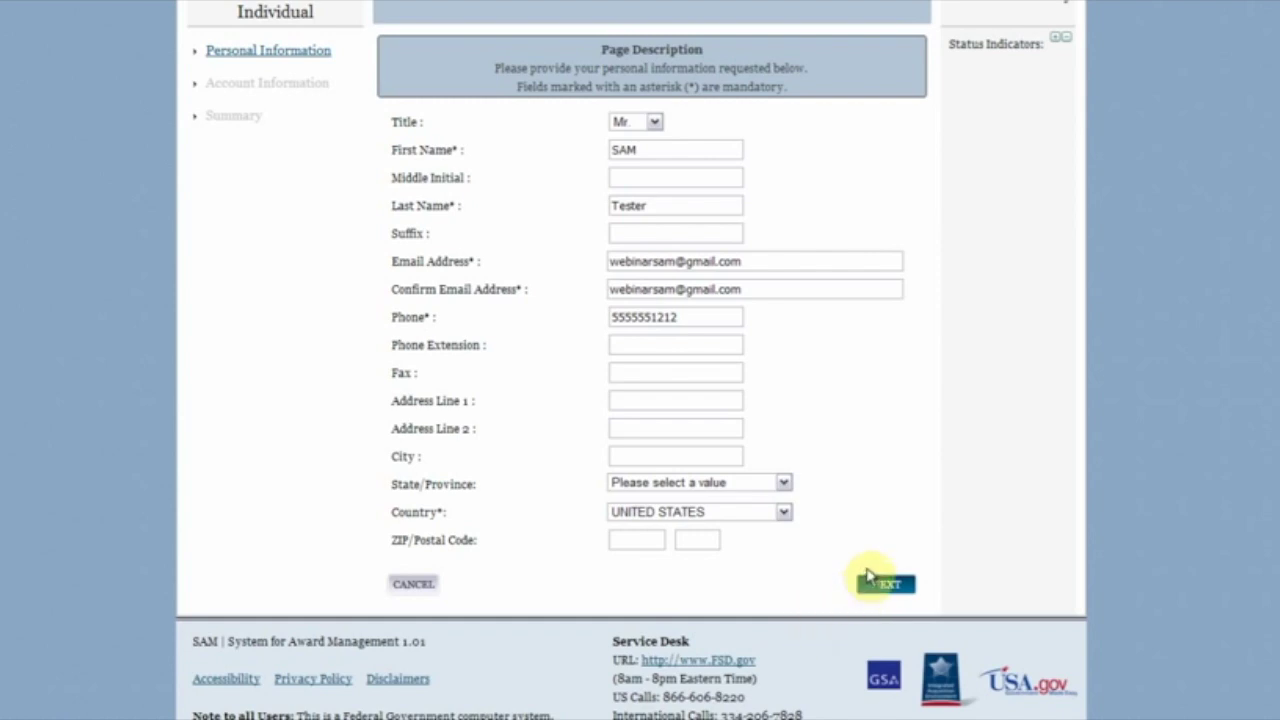
click(872, 588)
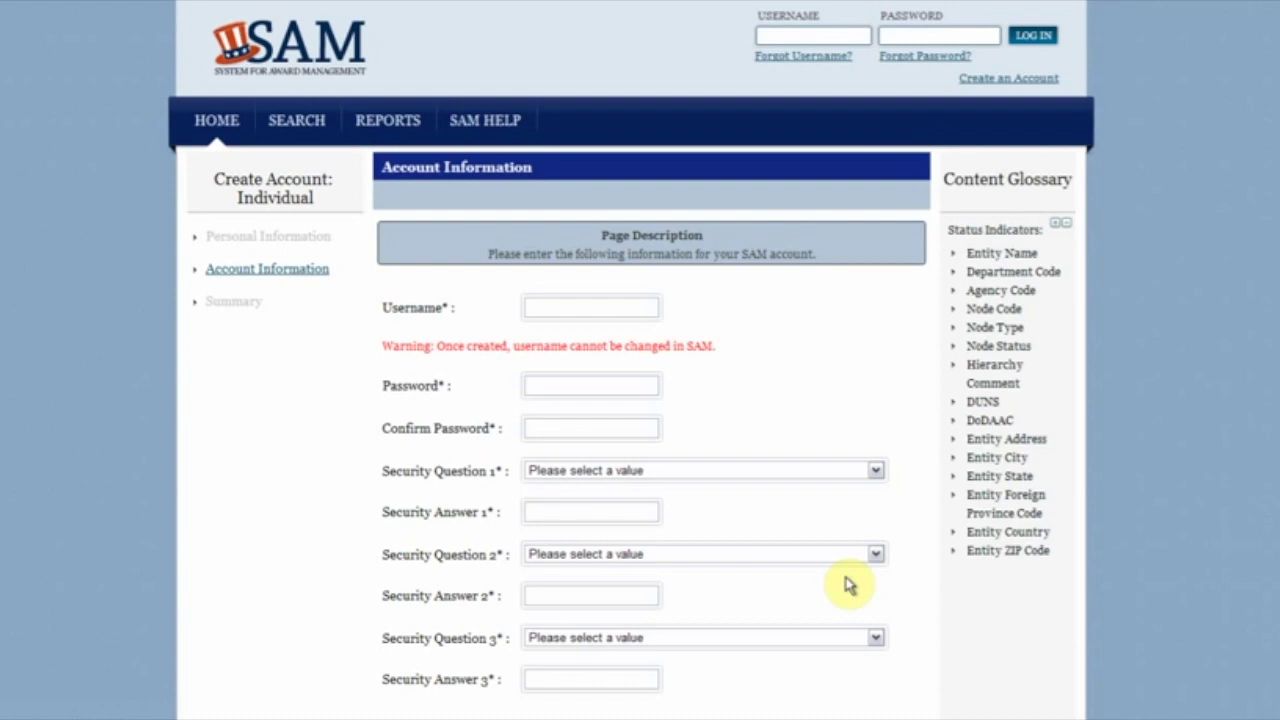
Step: Choose a username and enter the account password twice to confirm it
click(598, 313)
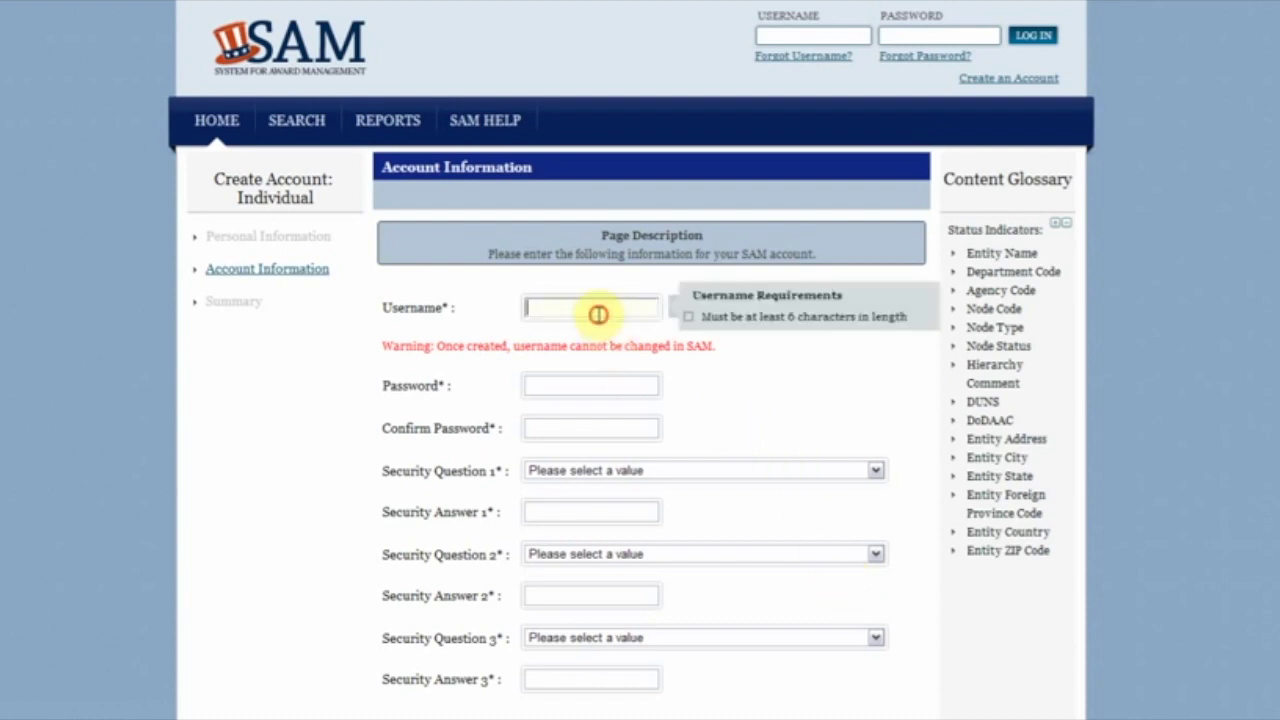
text(samtest)
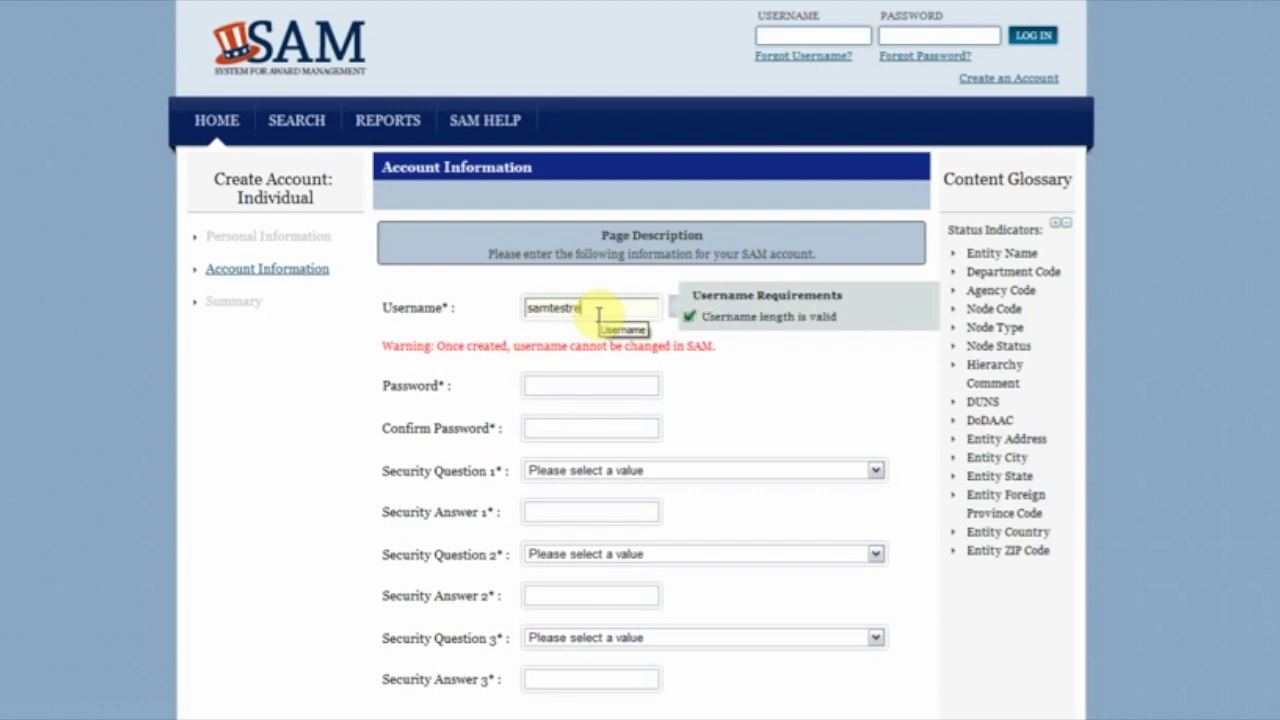
text(er1)
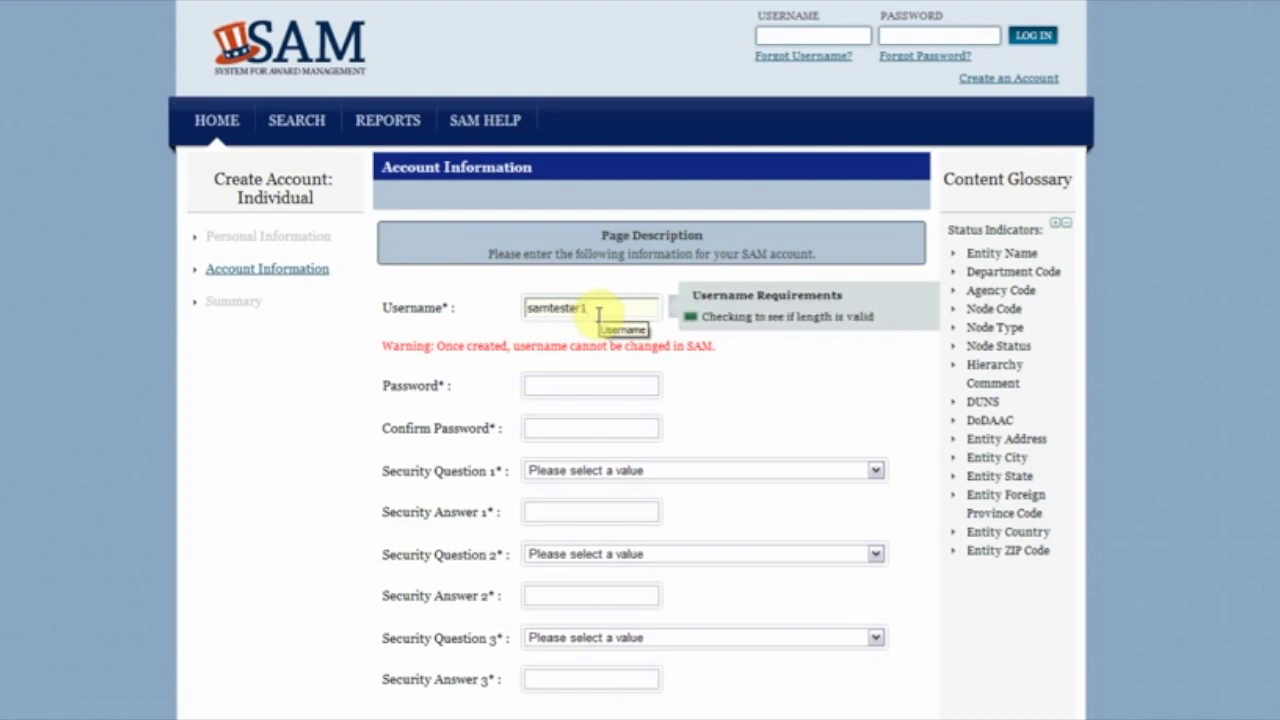
click(572, 385)
text(pass)
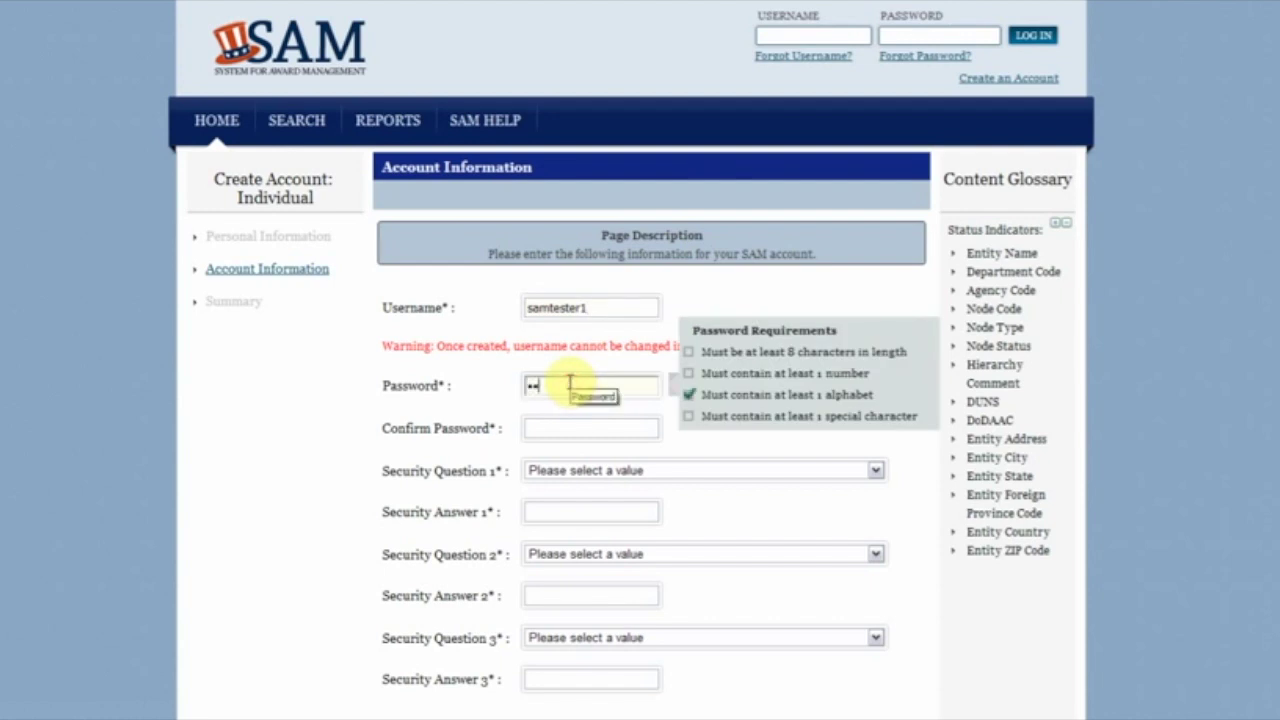
text(1234!@)
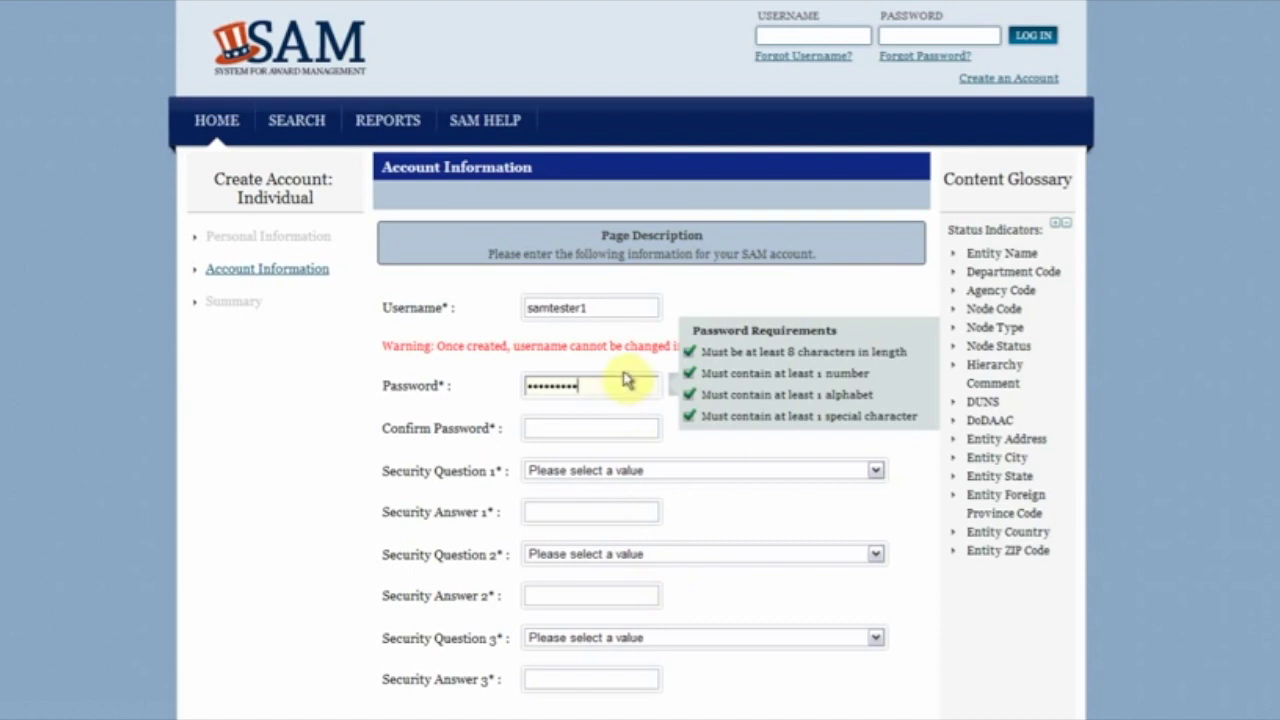
click(624, 432)
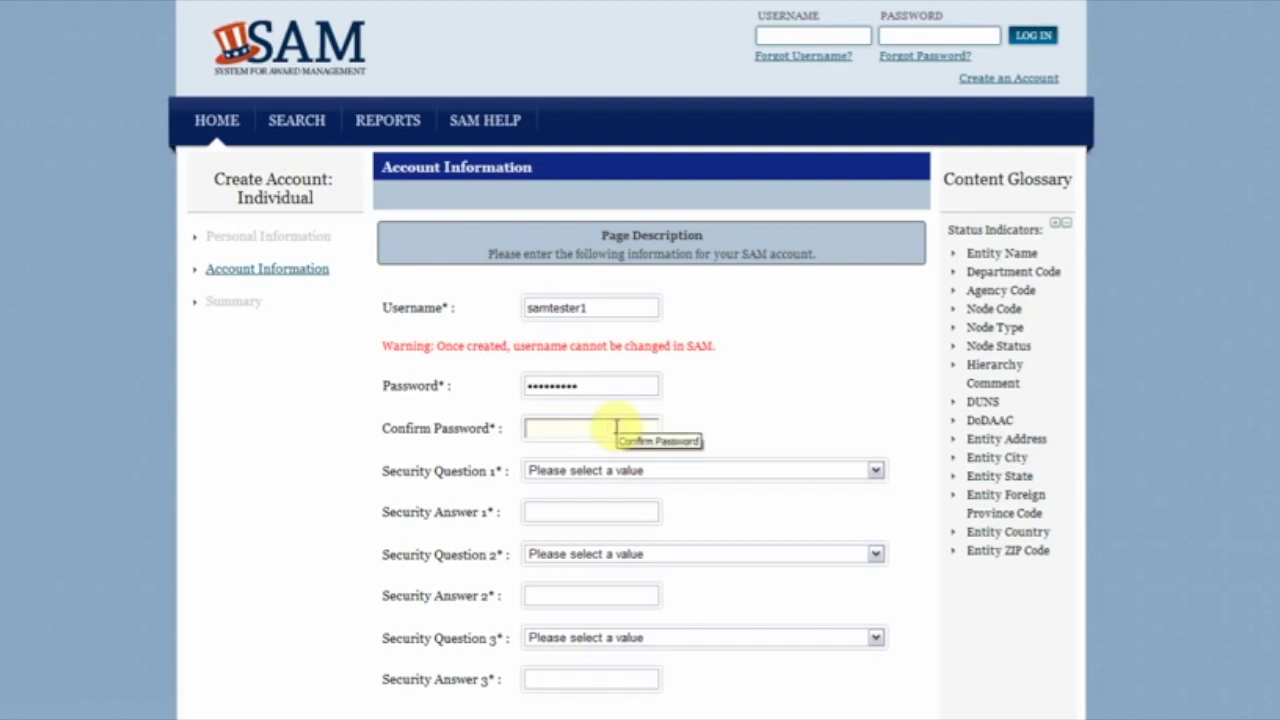
text(••••••••••)
Step: Pick the spouse-meeting city, first stuffed animal and first-kiss name security questions, answering each
click(629, 472)
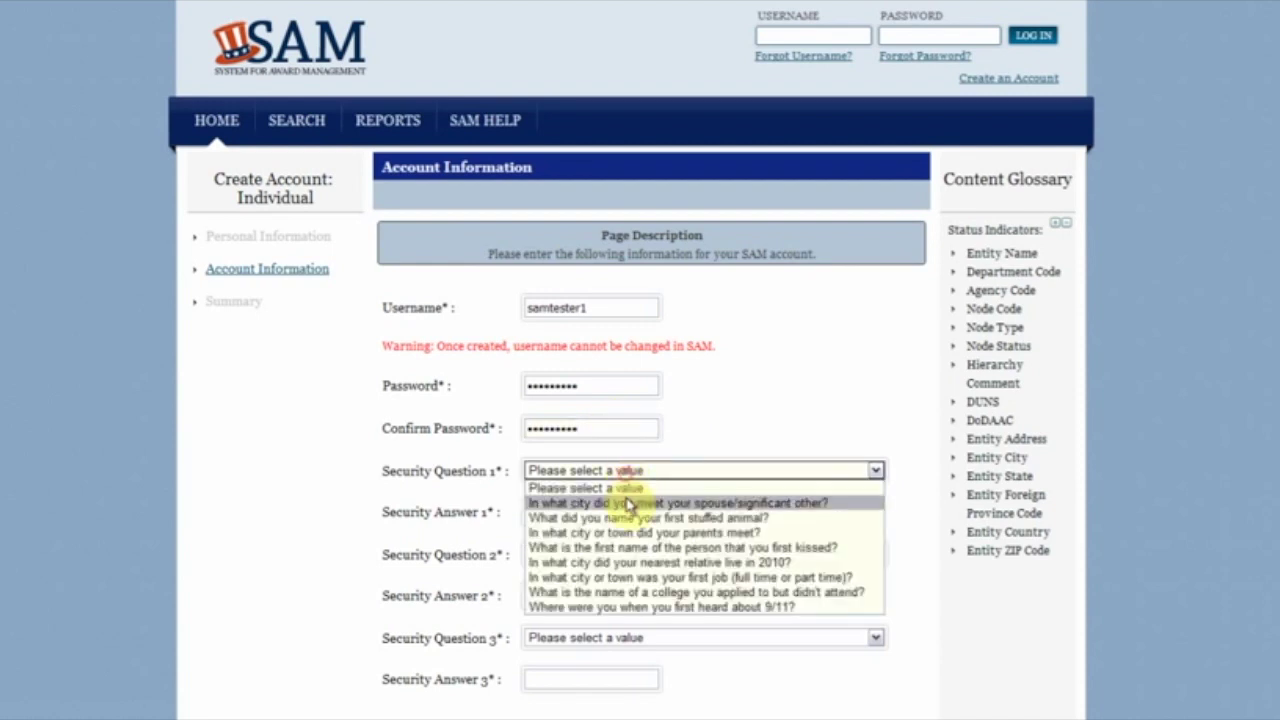
click(629, 503)
click(624, 509)
text(Test)
click(603, 556)
click(605, 586)
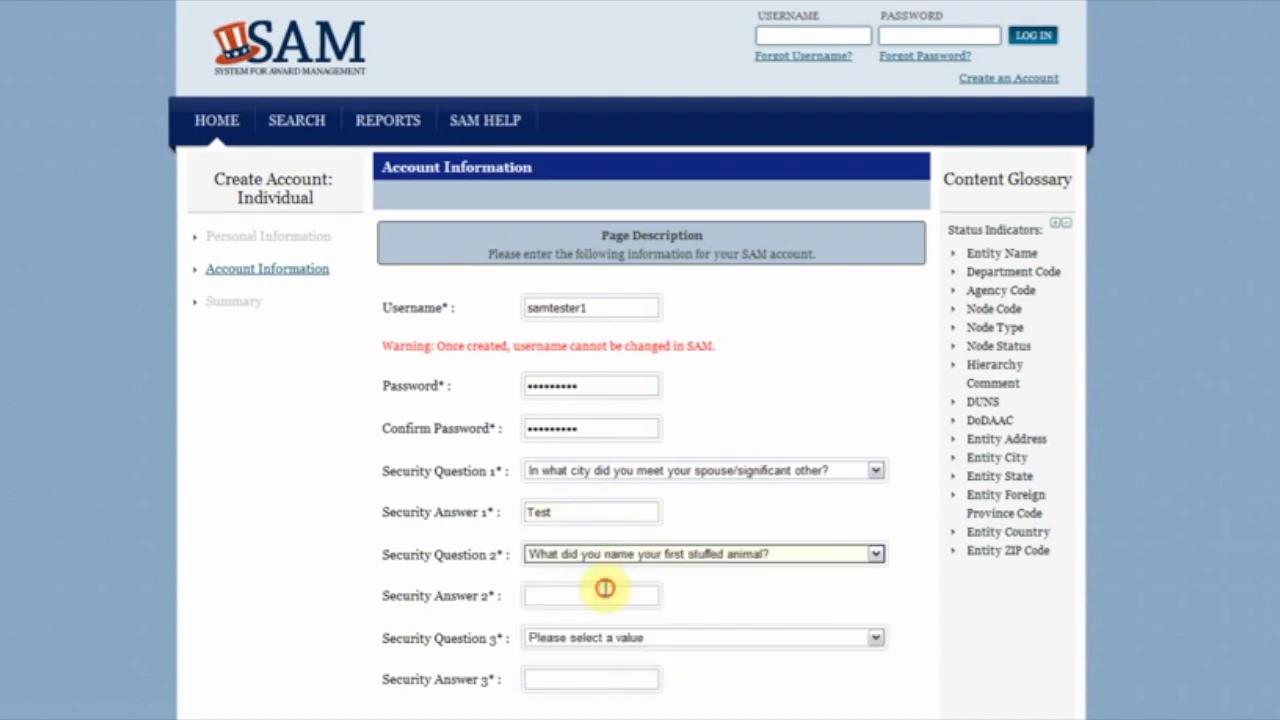
click(598, 591)
text(Test)
click(636, 640)
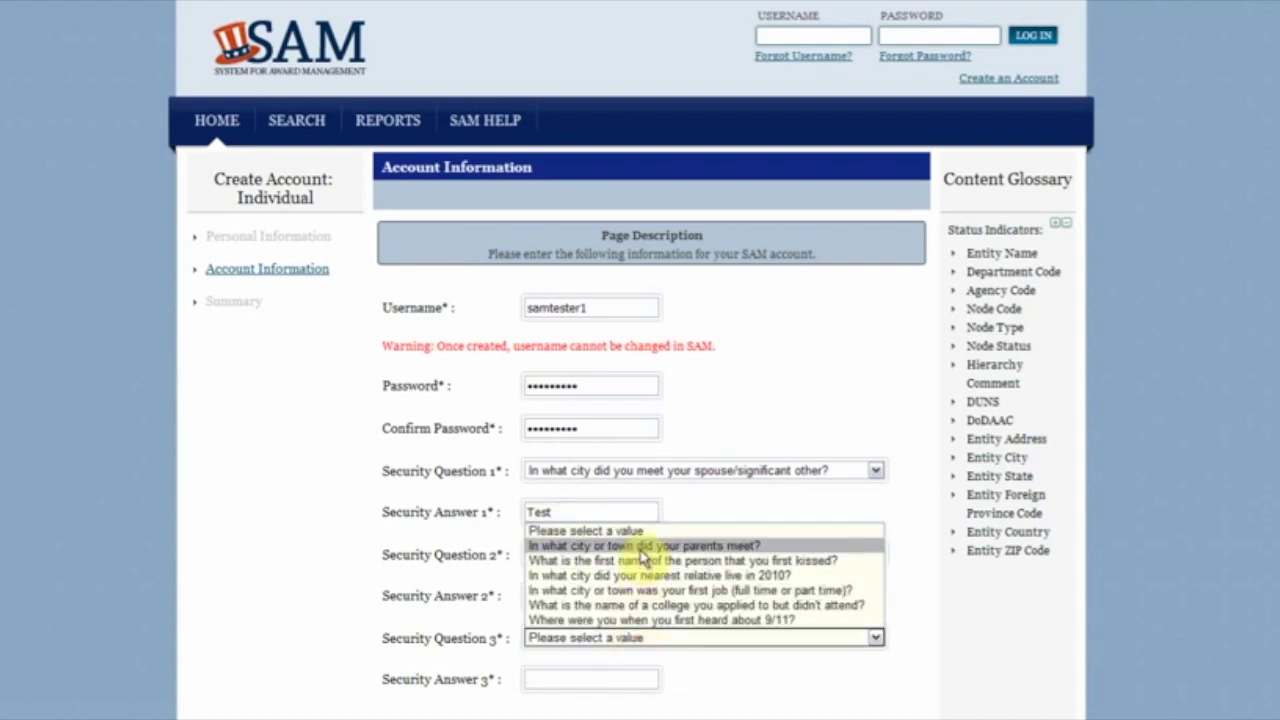
click(643, 561)
click(609, 680)
text(Test)
scroll(1100, 594, down, 3)
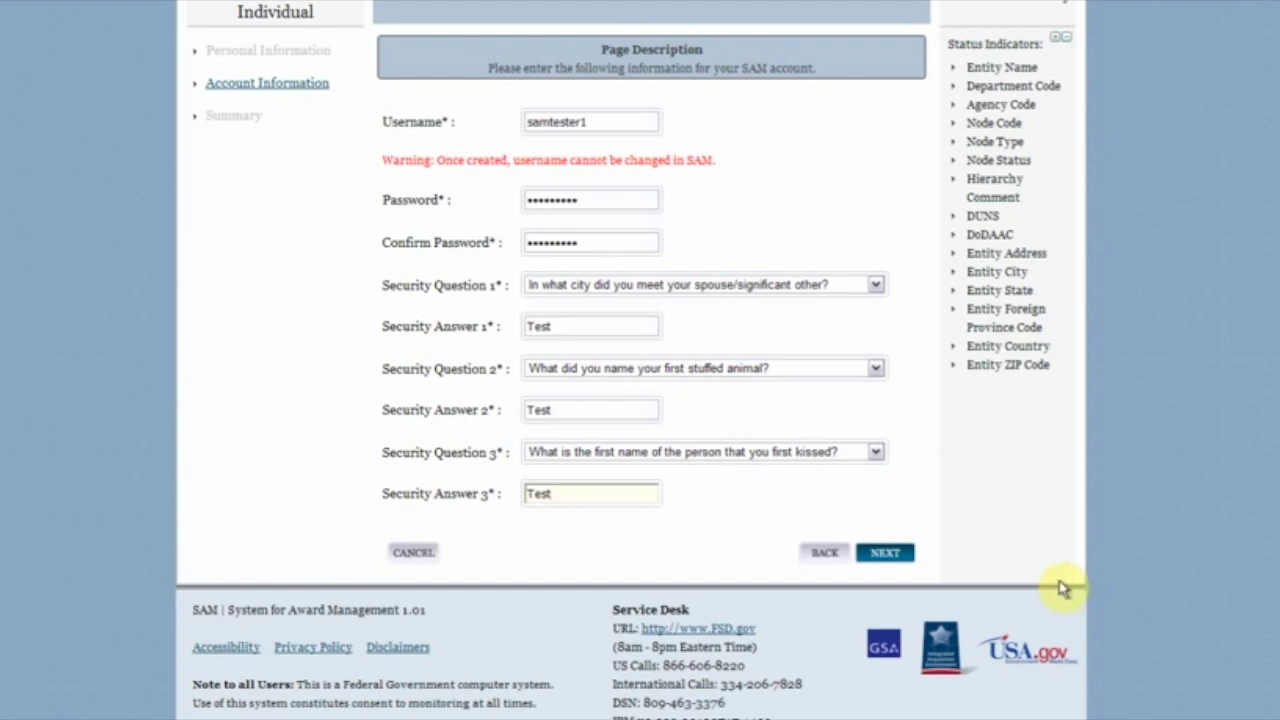
Step: Review the Summary page of entered details and submit them to create the individual account
click(884, 560)
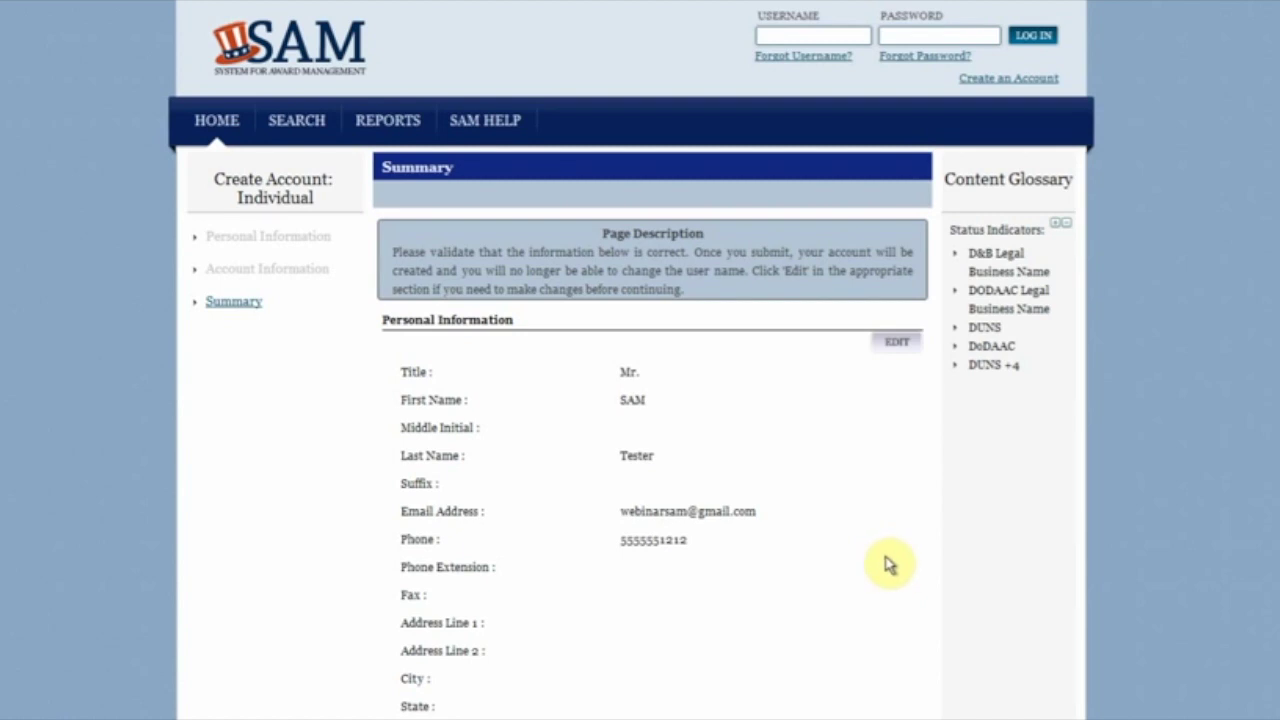
scroll(889, 565, down, 5)
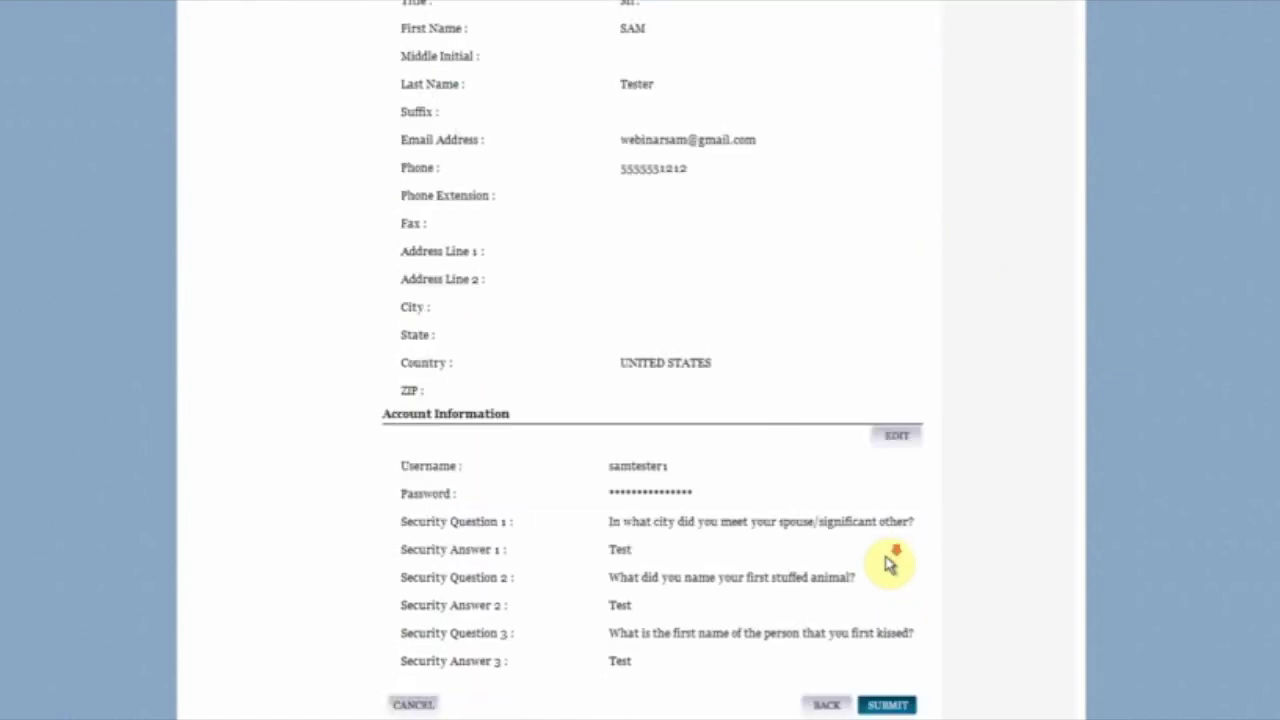
click(889, 611)
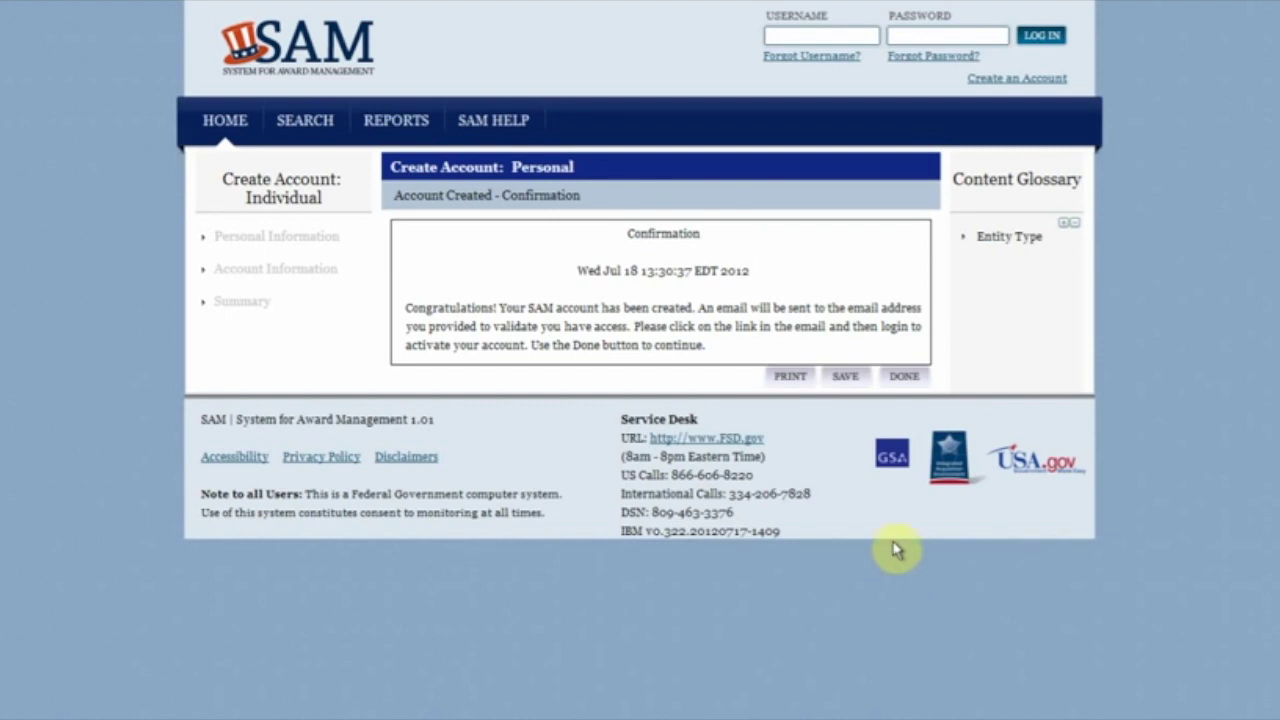
Step: Finish the confirmation, open the SAM welcome e-mail in Gmail and follow its activation link
click(900, 382)
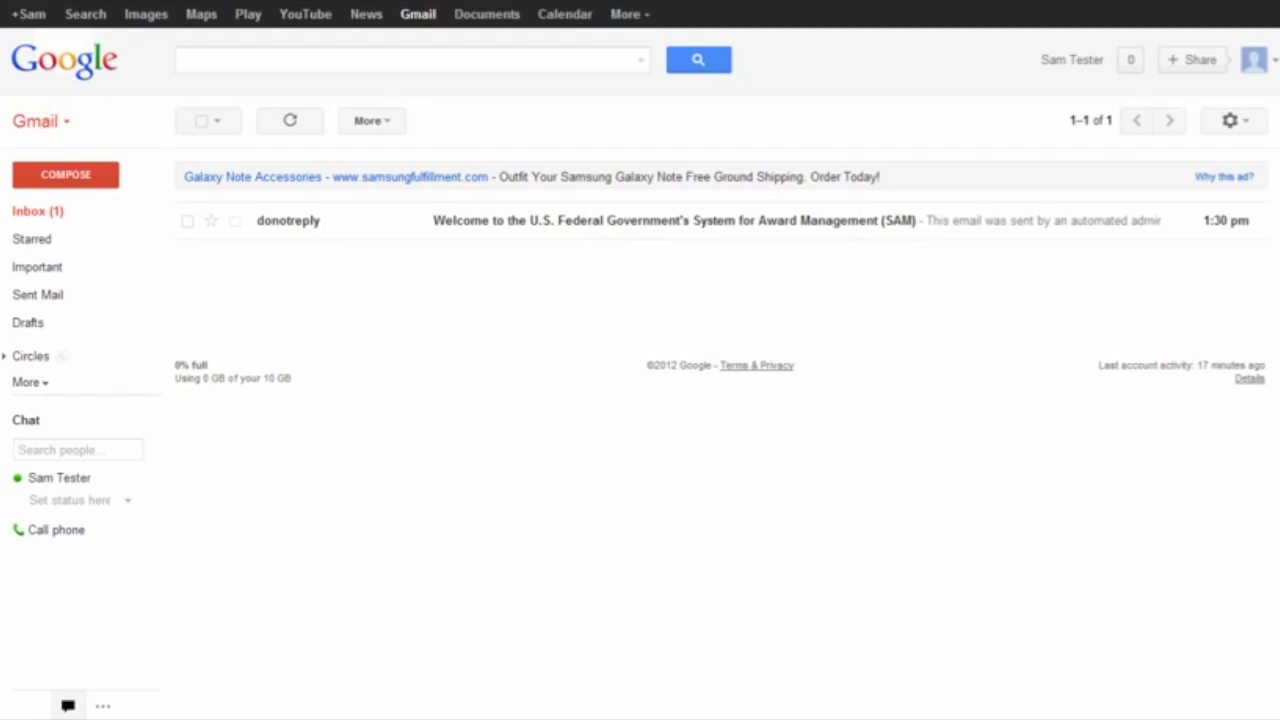
click(486, 220)
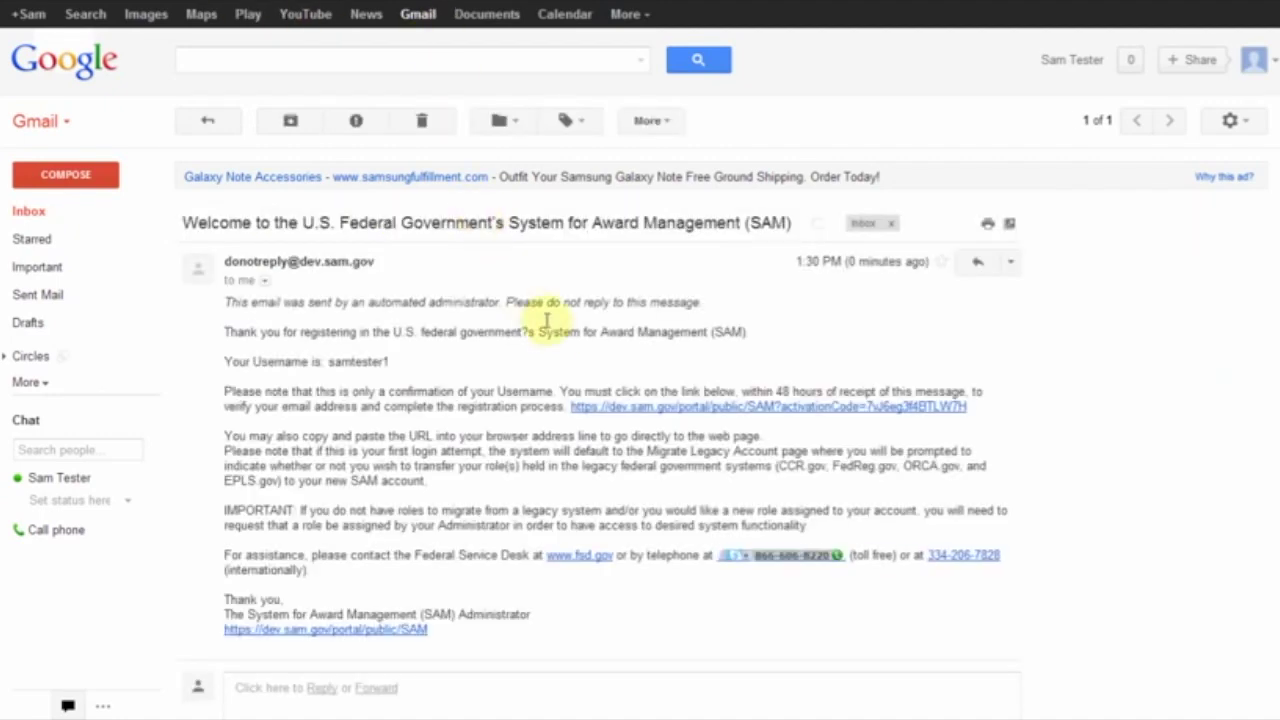
click(604, 412)
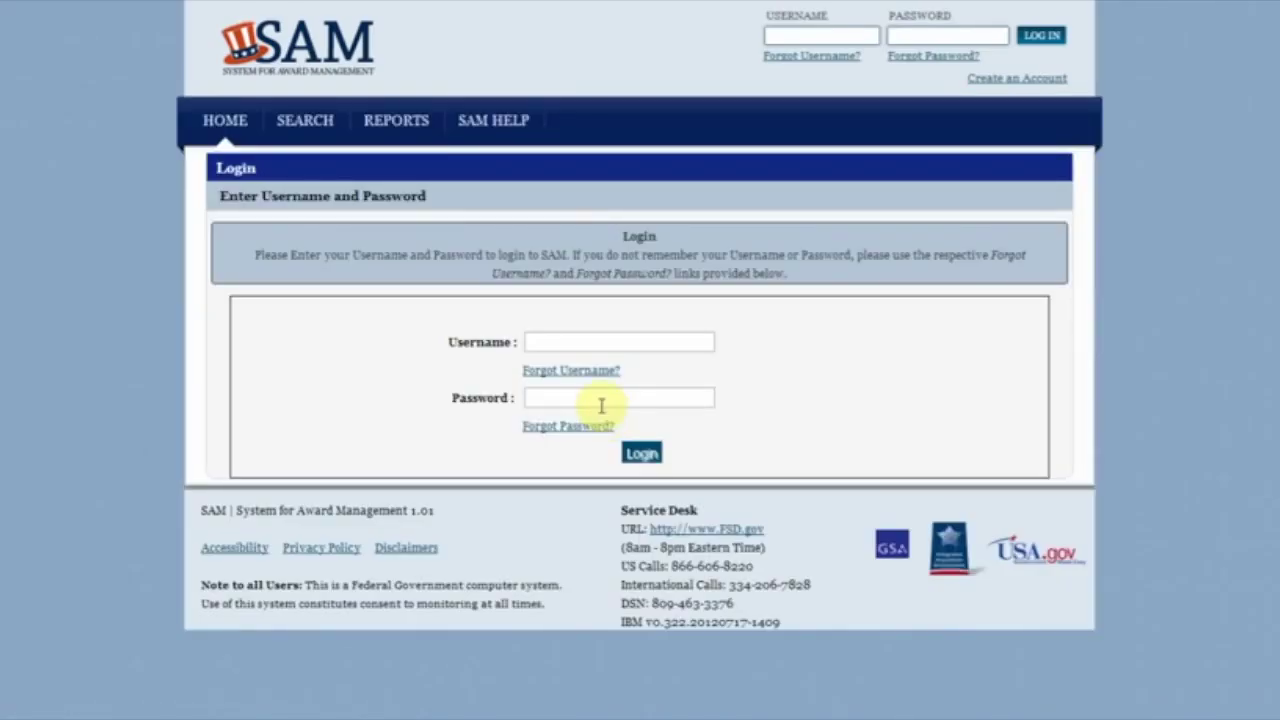
Step: Log in with the new username and password, then dismiss the Account Activated confirmation
click(592, 343)
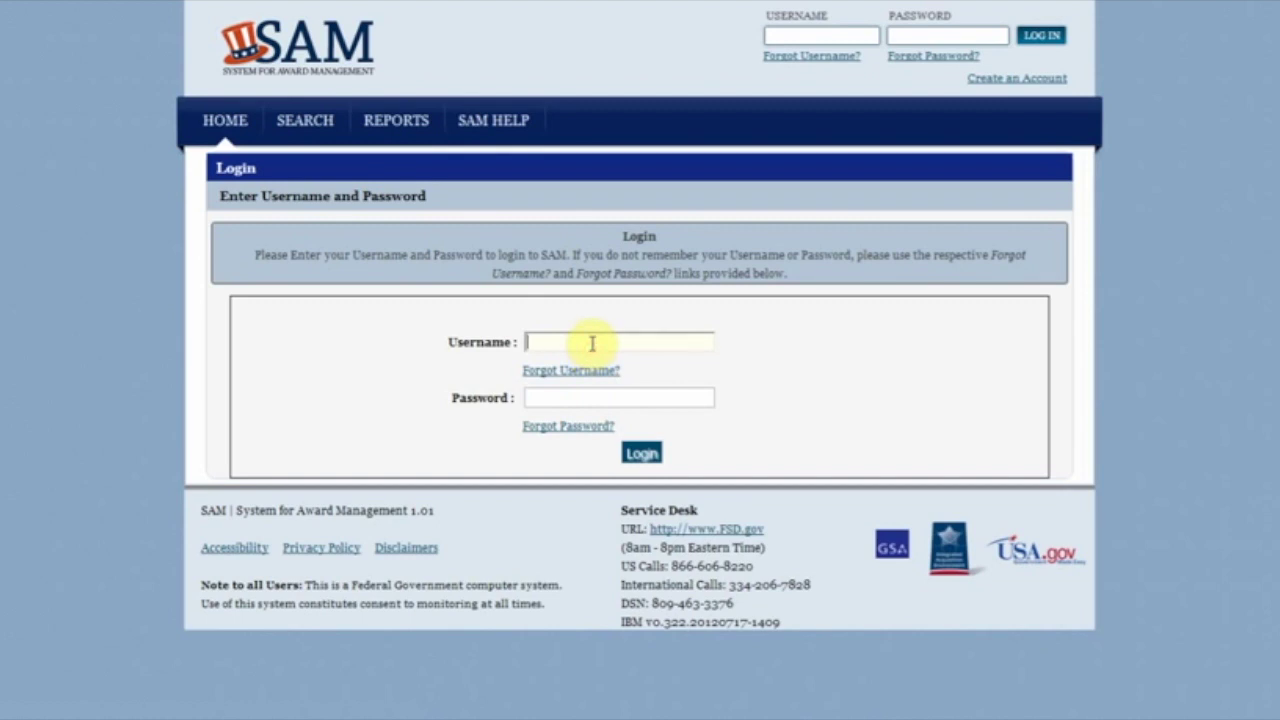
text(samtester1)
key(Tab)
key(Tab)
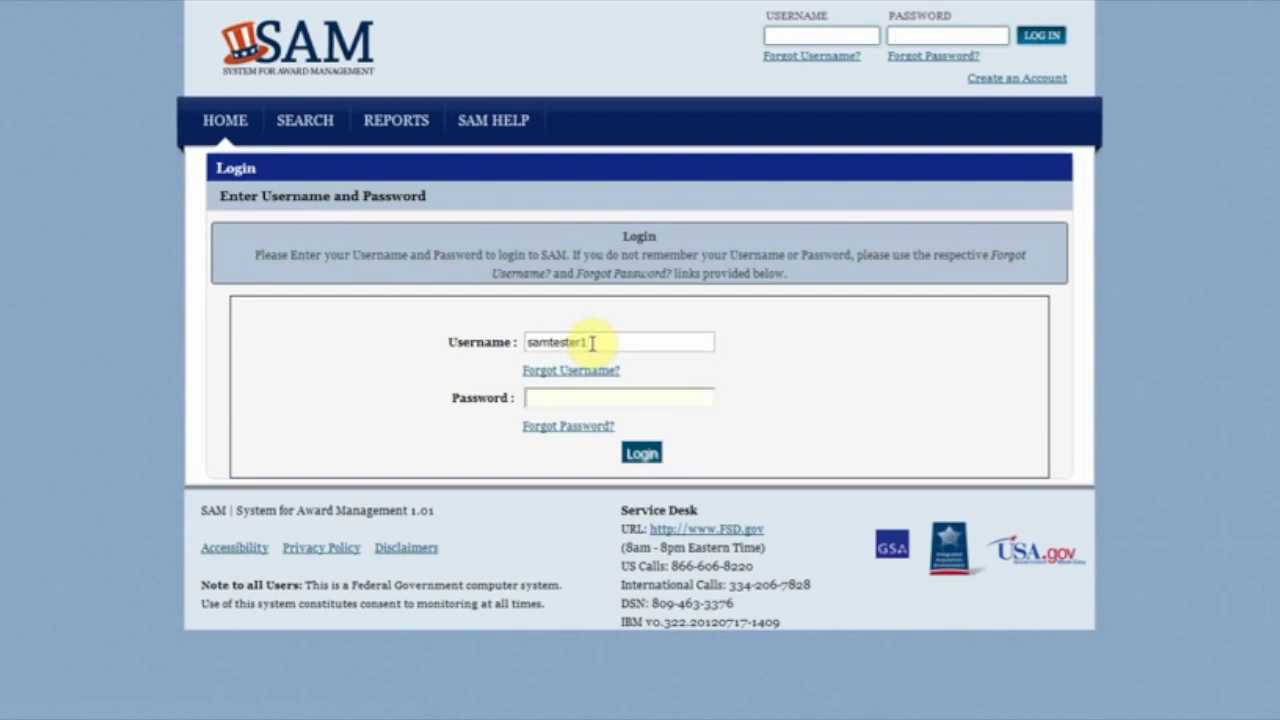
text(*********)
click(642, 453)
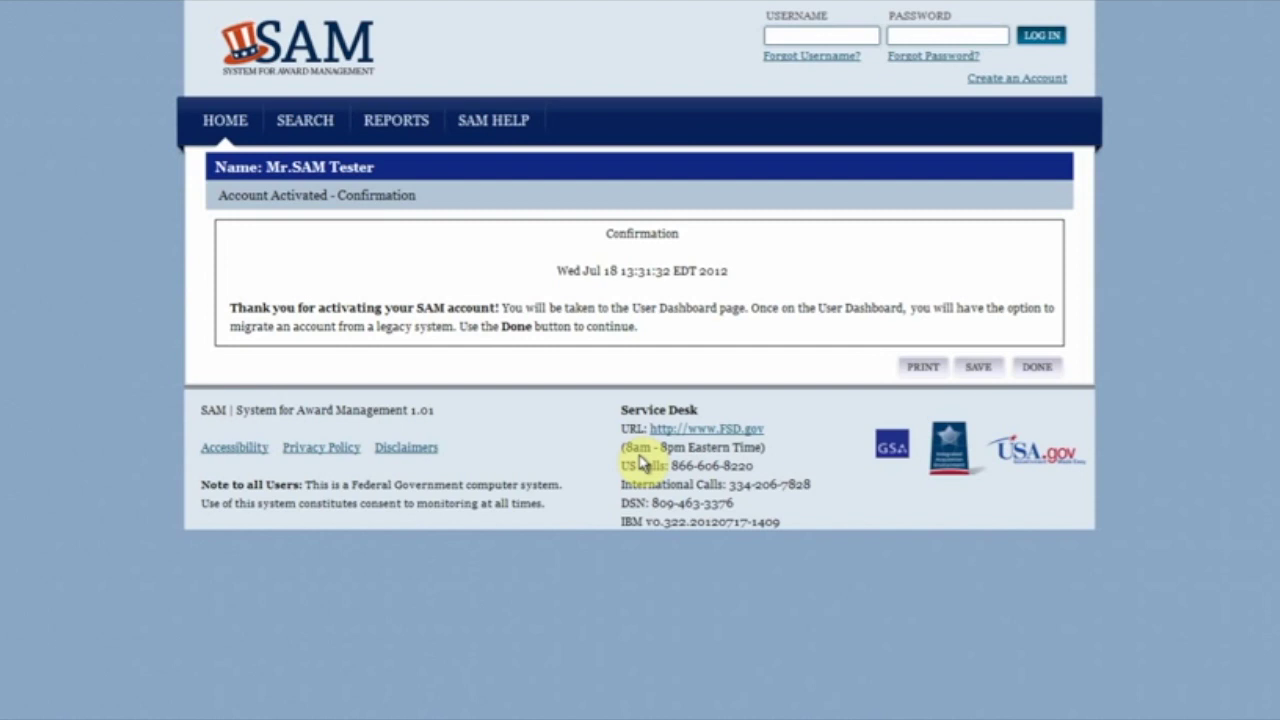
click(1036, 370)
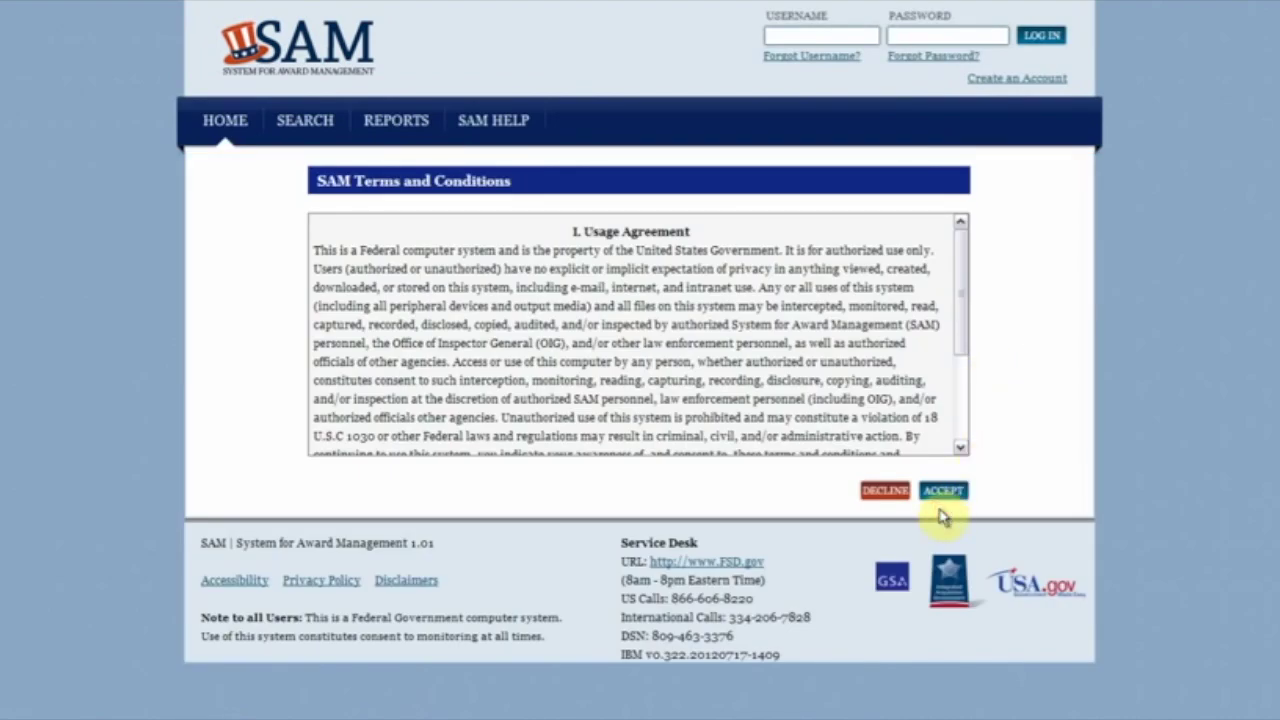
Step: Accept the SAM Terms and Conditions and expand the General links in the My SAM menu
click(943, 494)
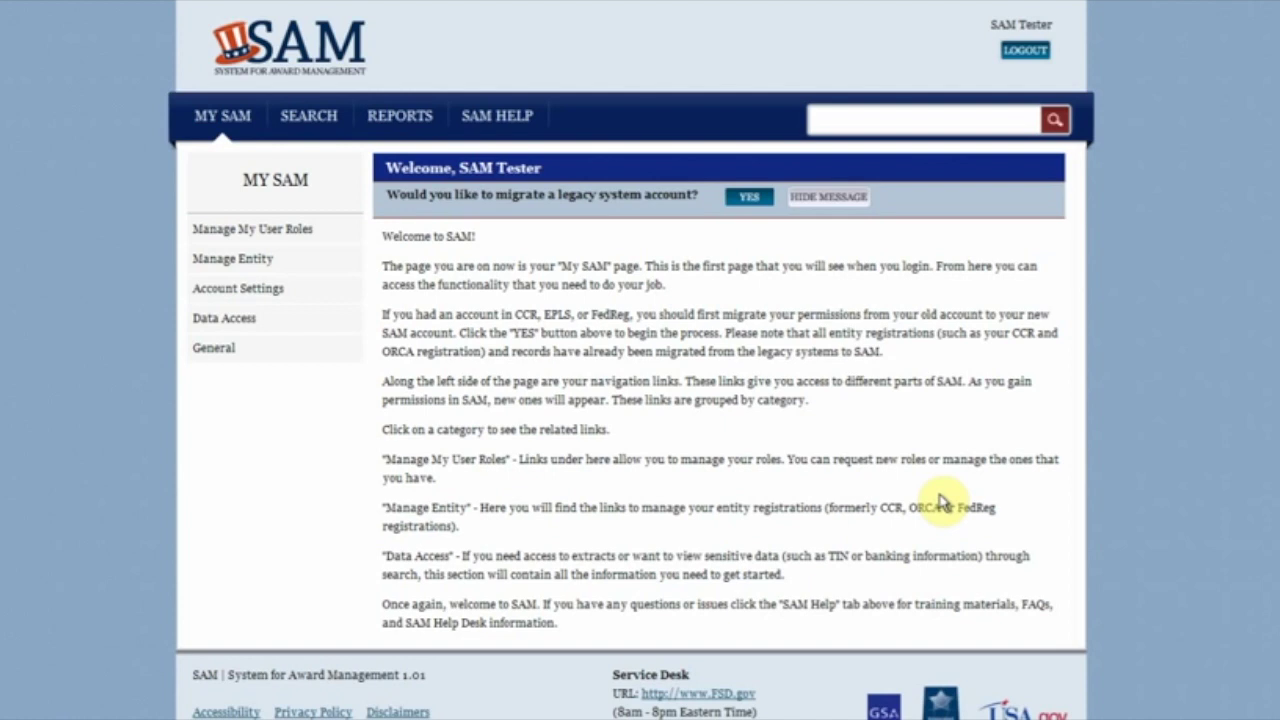
click(350, 370)
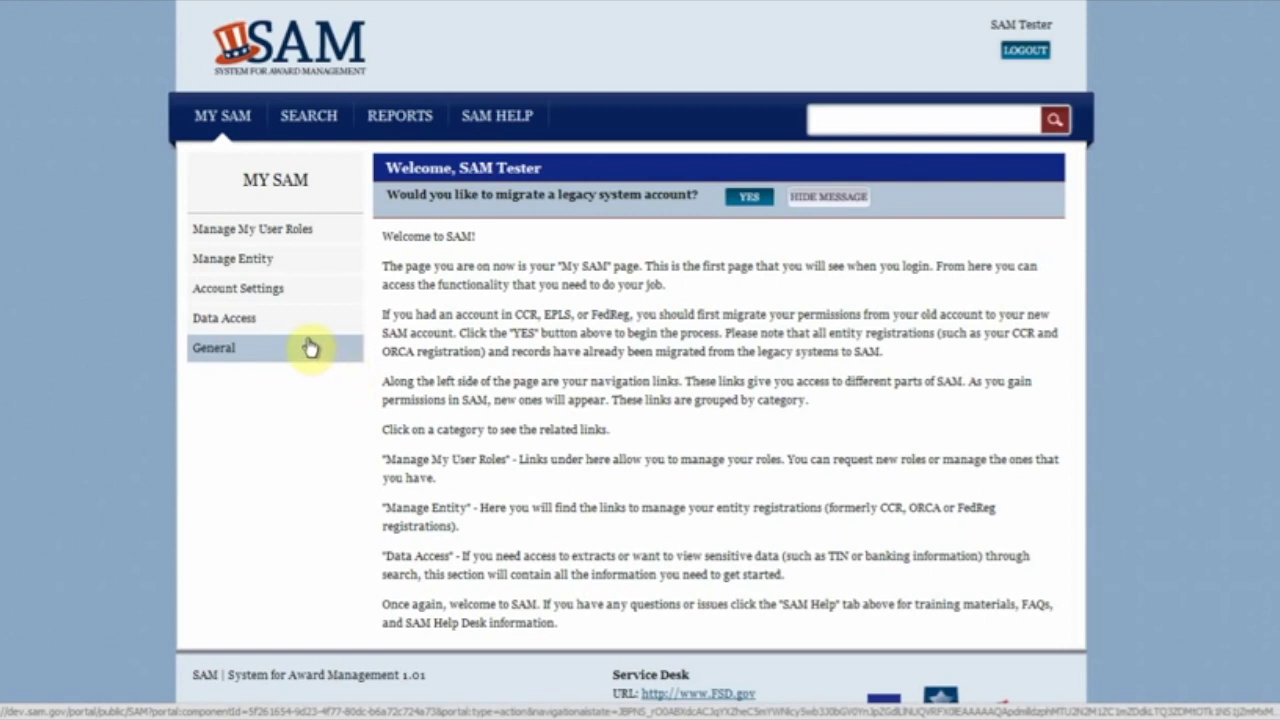
Step: Choose Register New Entity from the Manage Entity links in the left menu
click(300, 260)
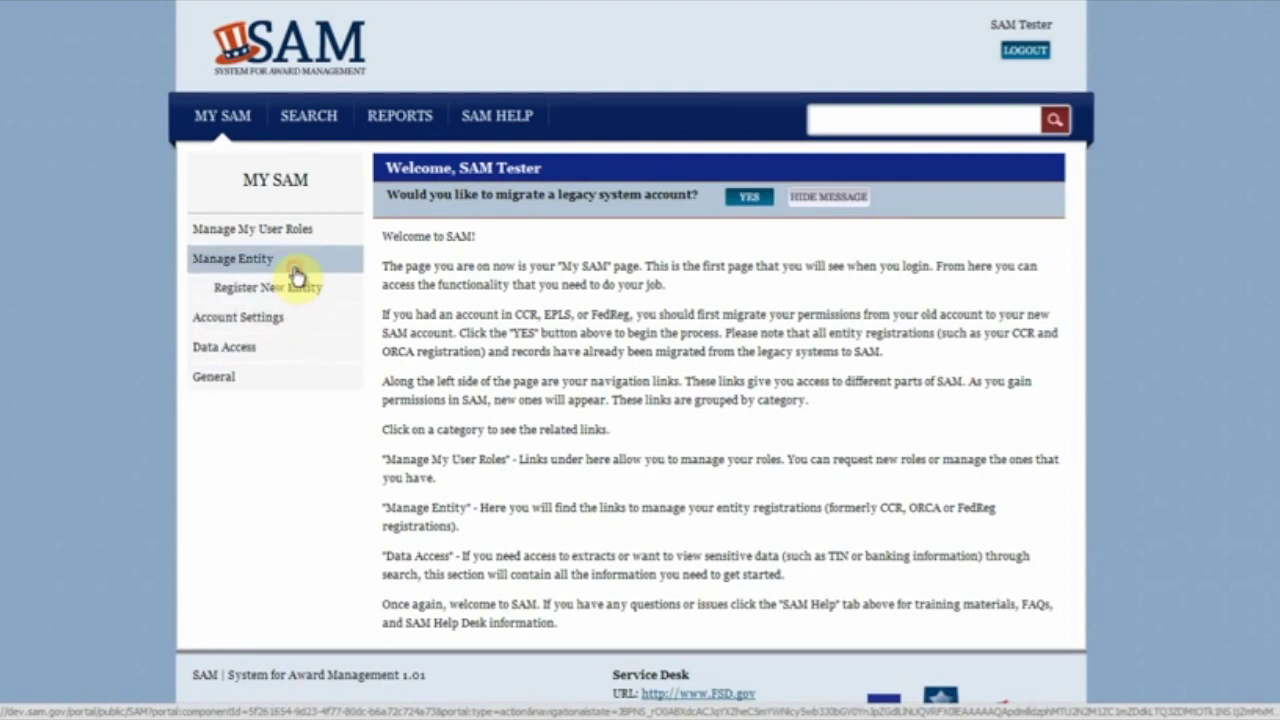
click(299, 288)
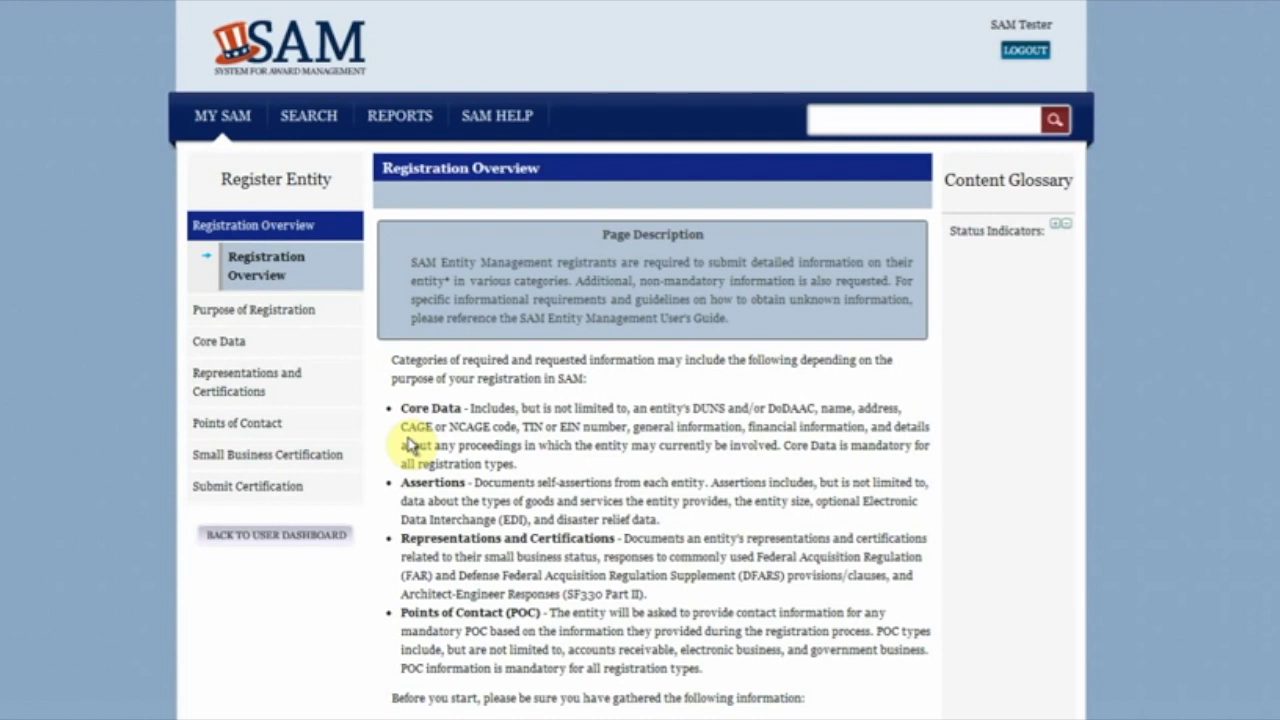
Step: Read through the Registration Overview down to the bottom and start the registration
scroll(412, 445, down, 1)
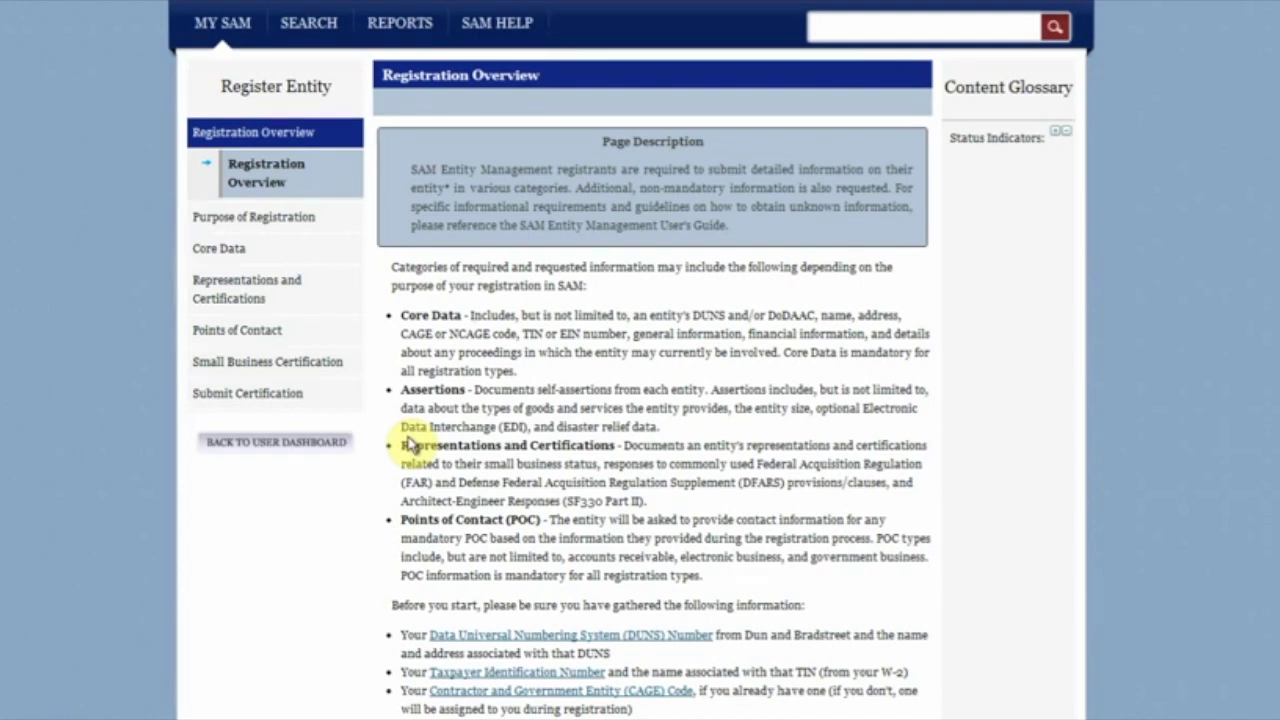
scroll(410, 443, down, 3)
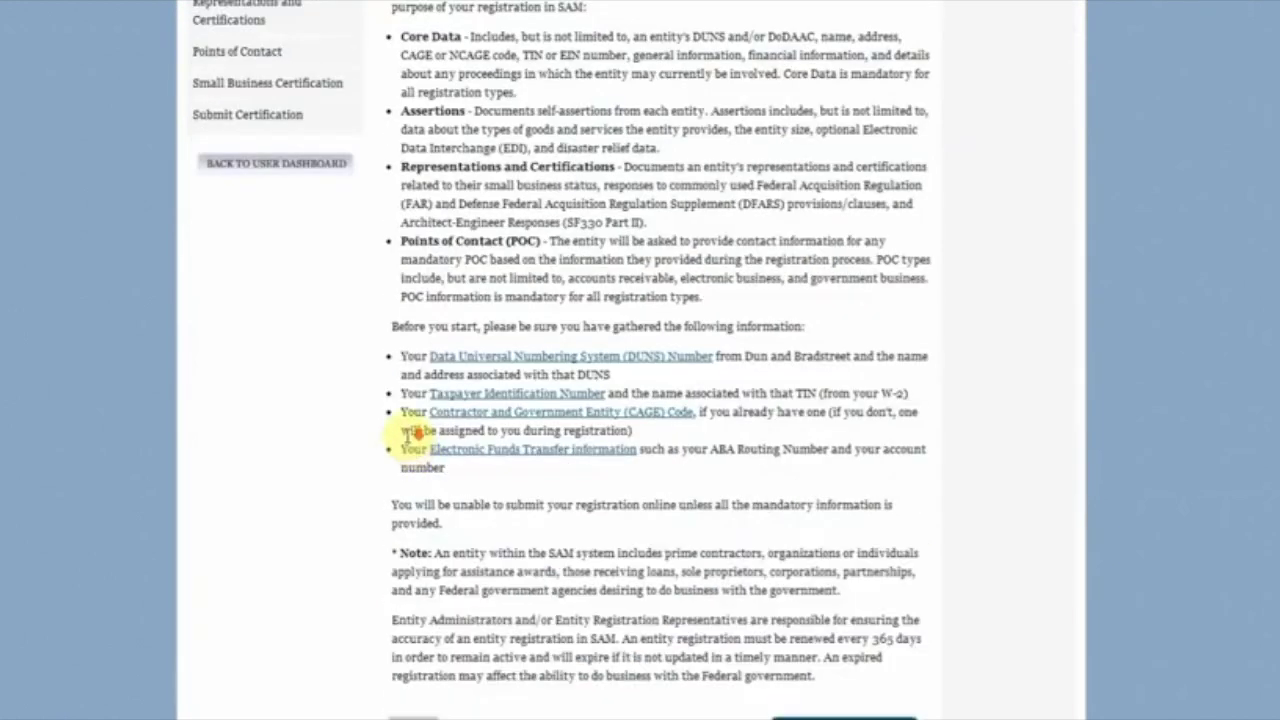
scroll(407, 435, down, 1)
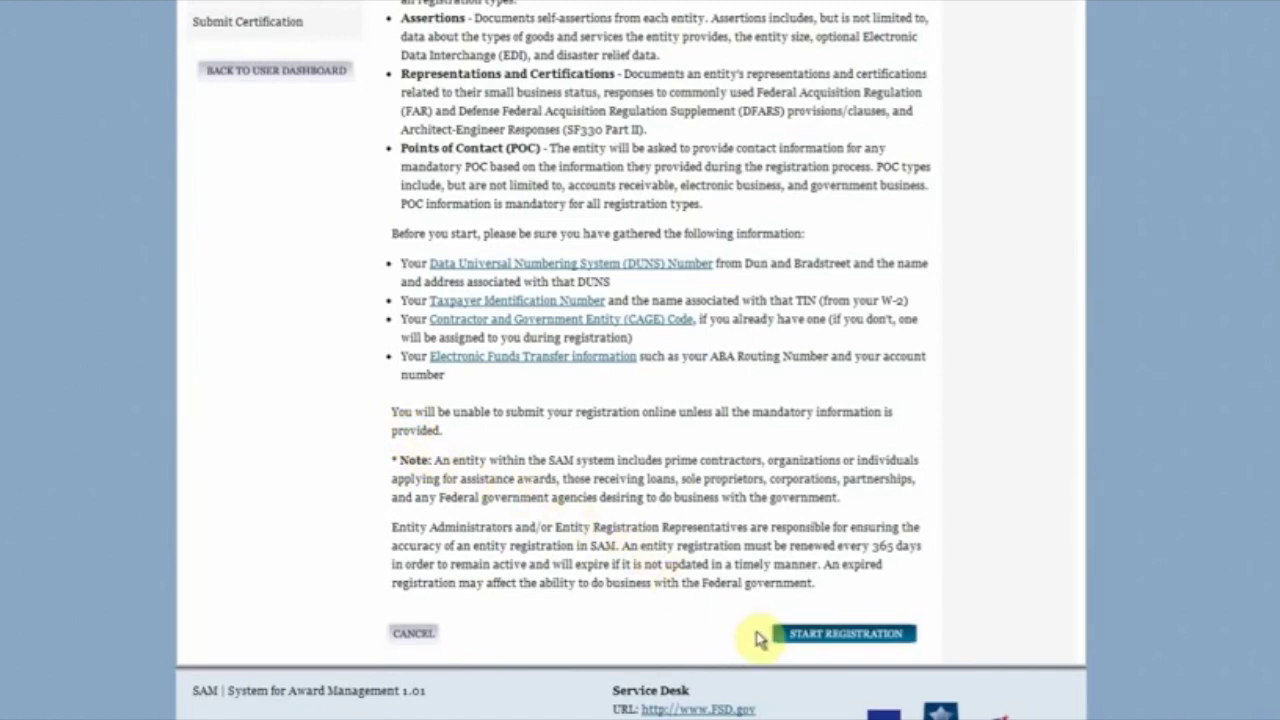
click(792, 638)
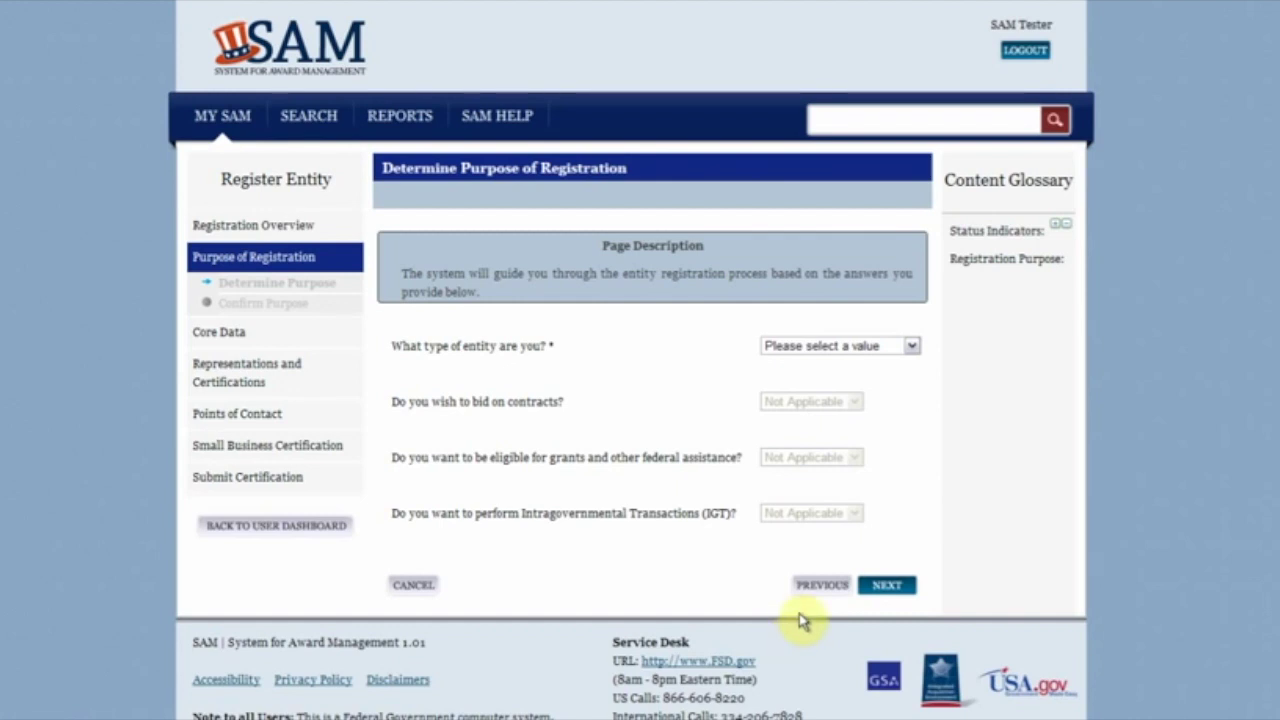
Step: Declare the entity a Business or Organization that will bid on contracts, and submit
click(911, 347)
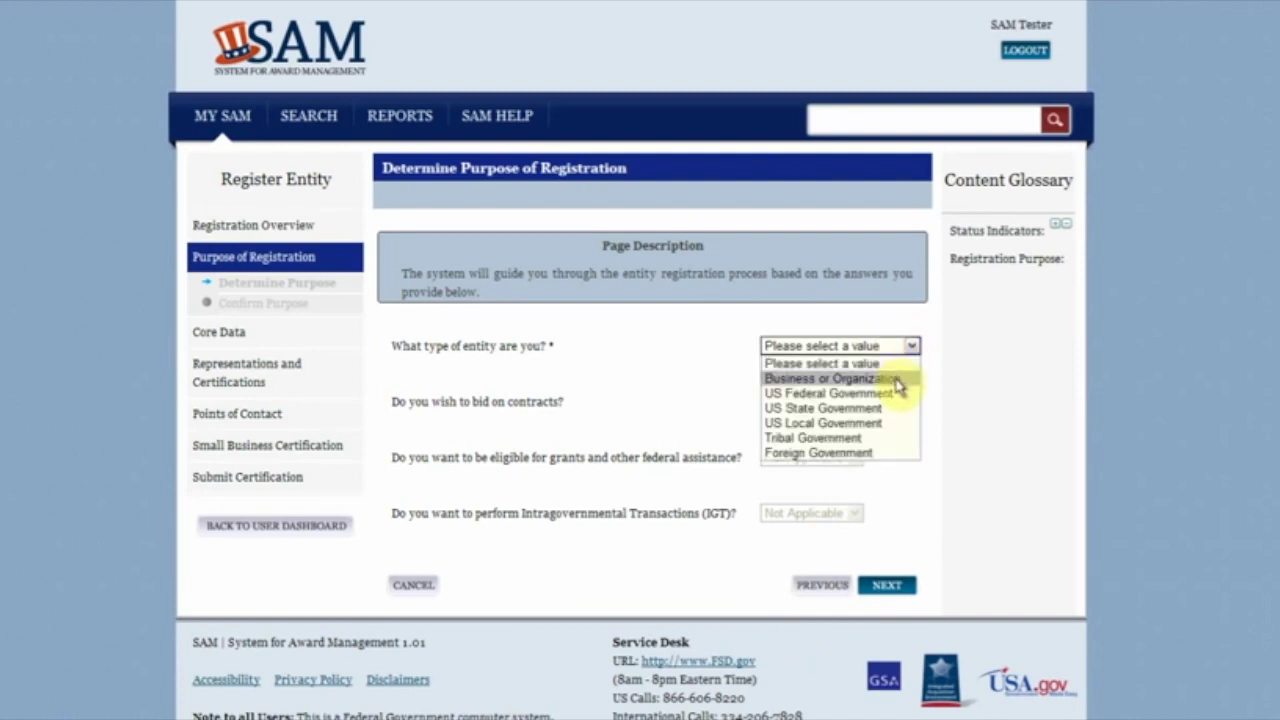
click(897, 382)
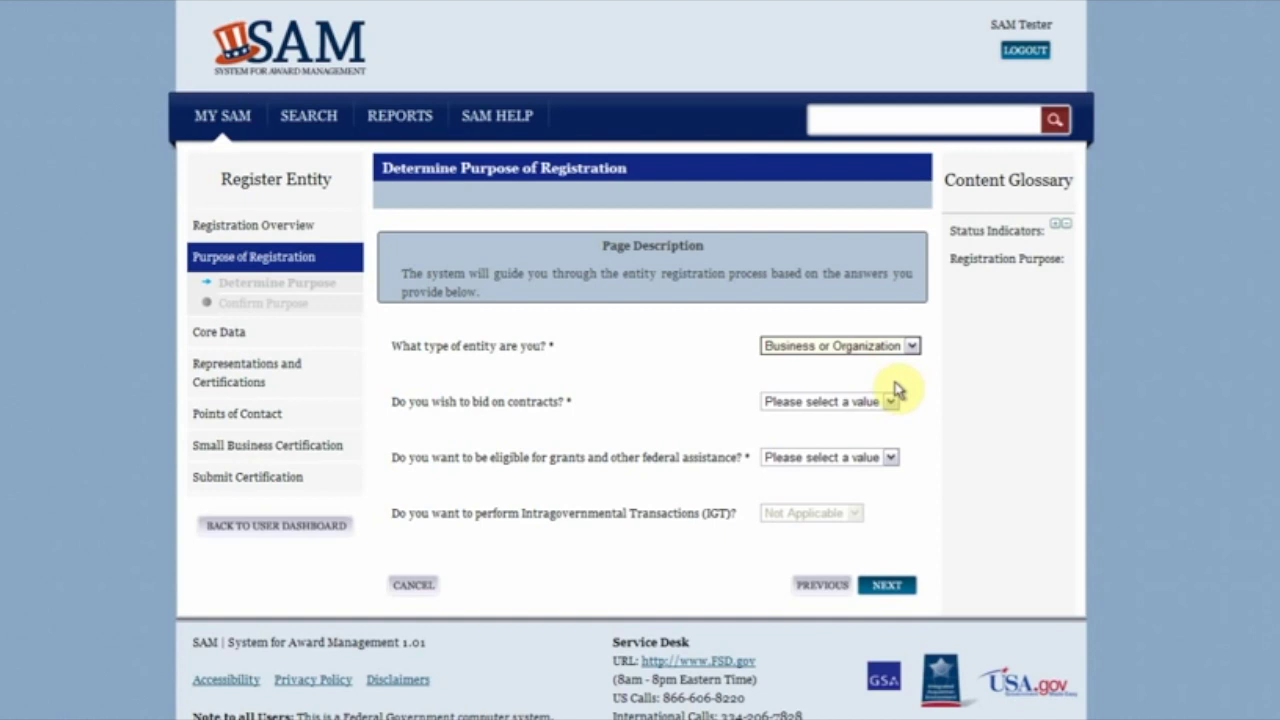
click(890, 403)
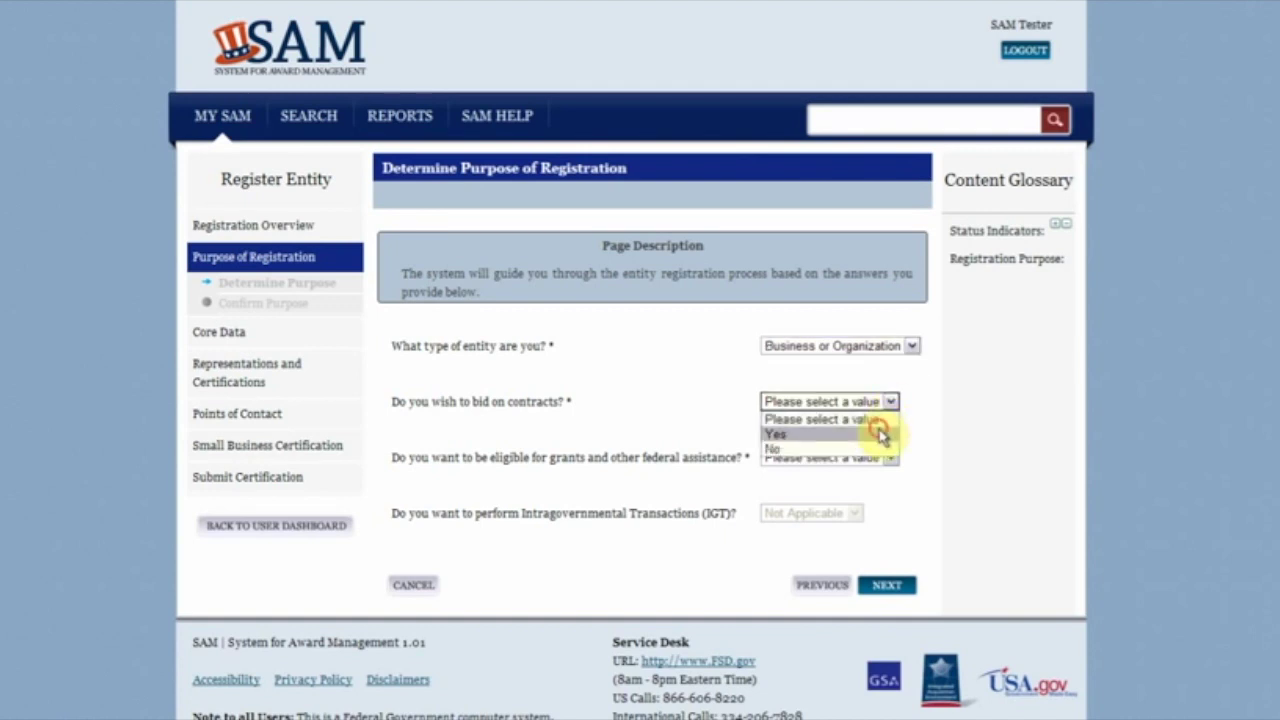
click(880, 434)
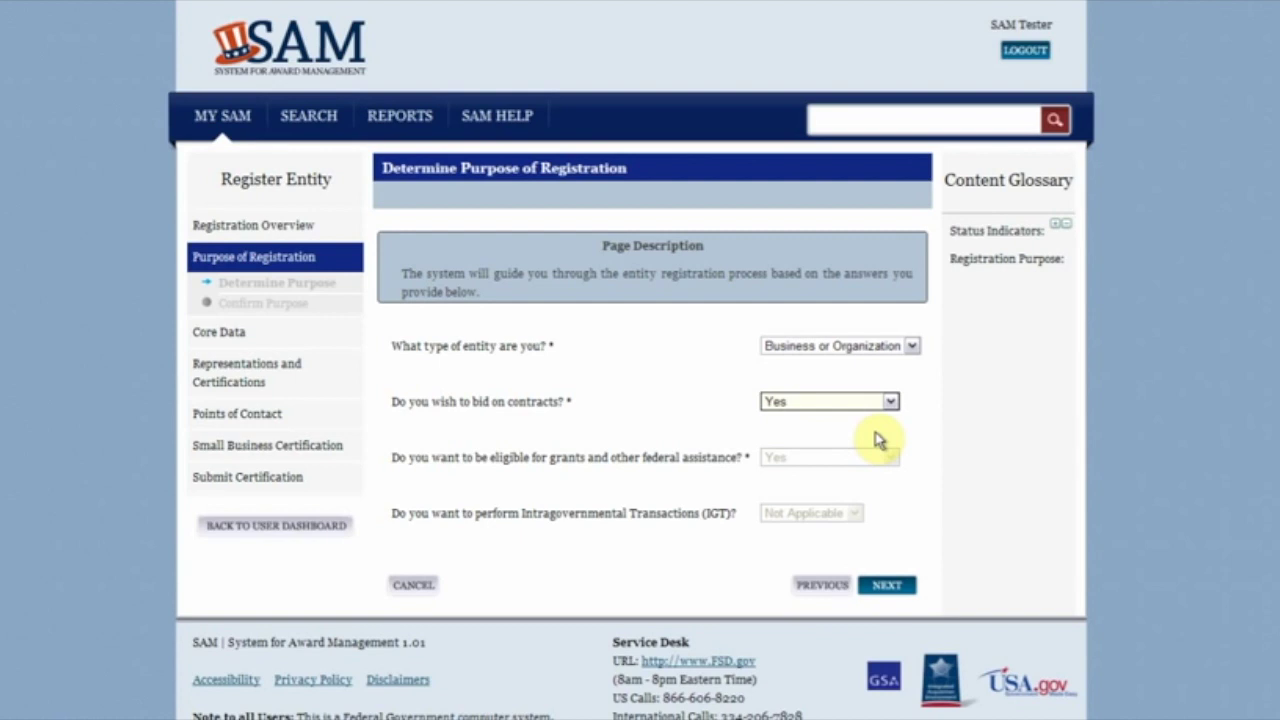
click(887, 590)
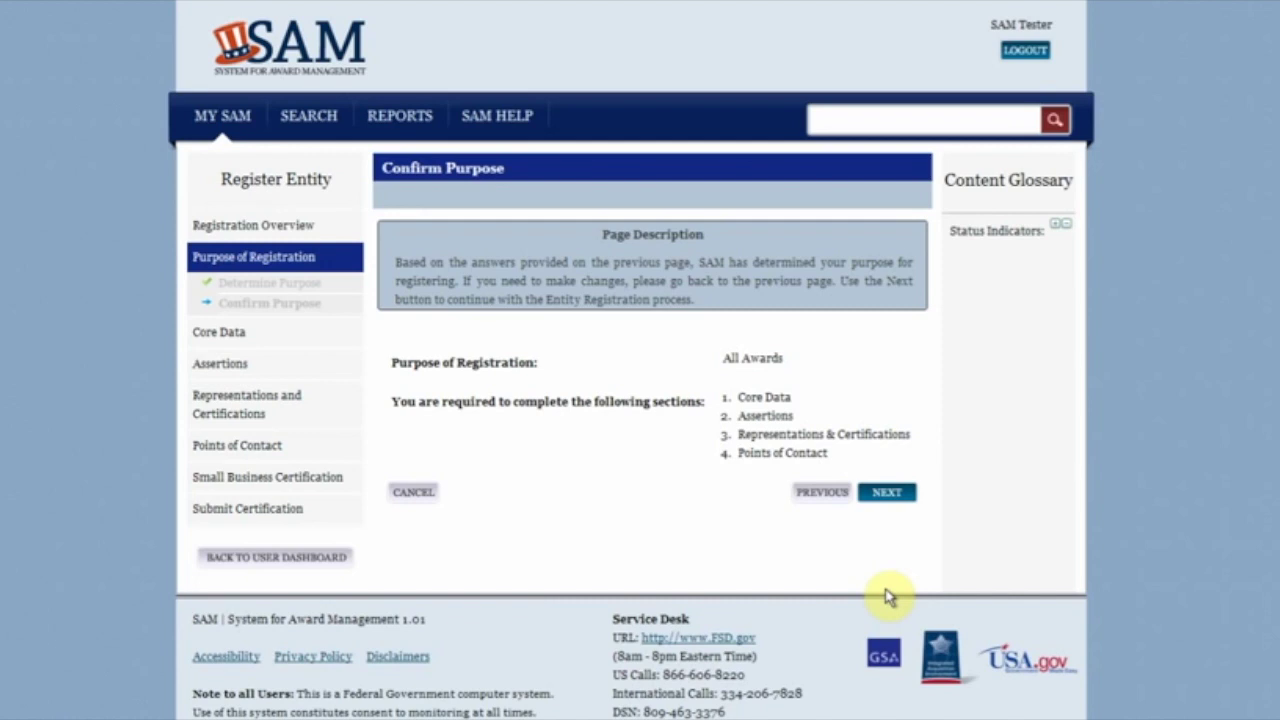
Step: Continue past the confirmed All Awards registration purpose to the Core Data section
click(887, 497)
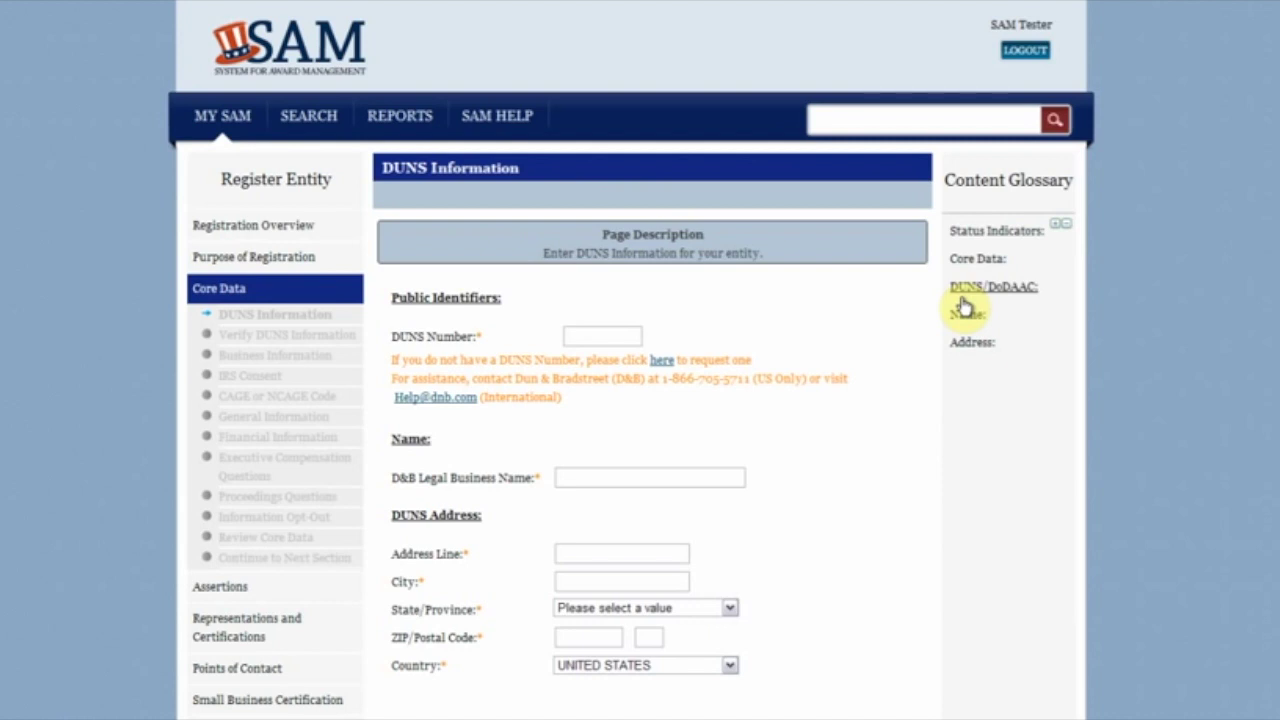
Step: Read the DUNS glossary definition, then enter the entity's DUNS number
click(962, 298)
click(969, 313)
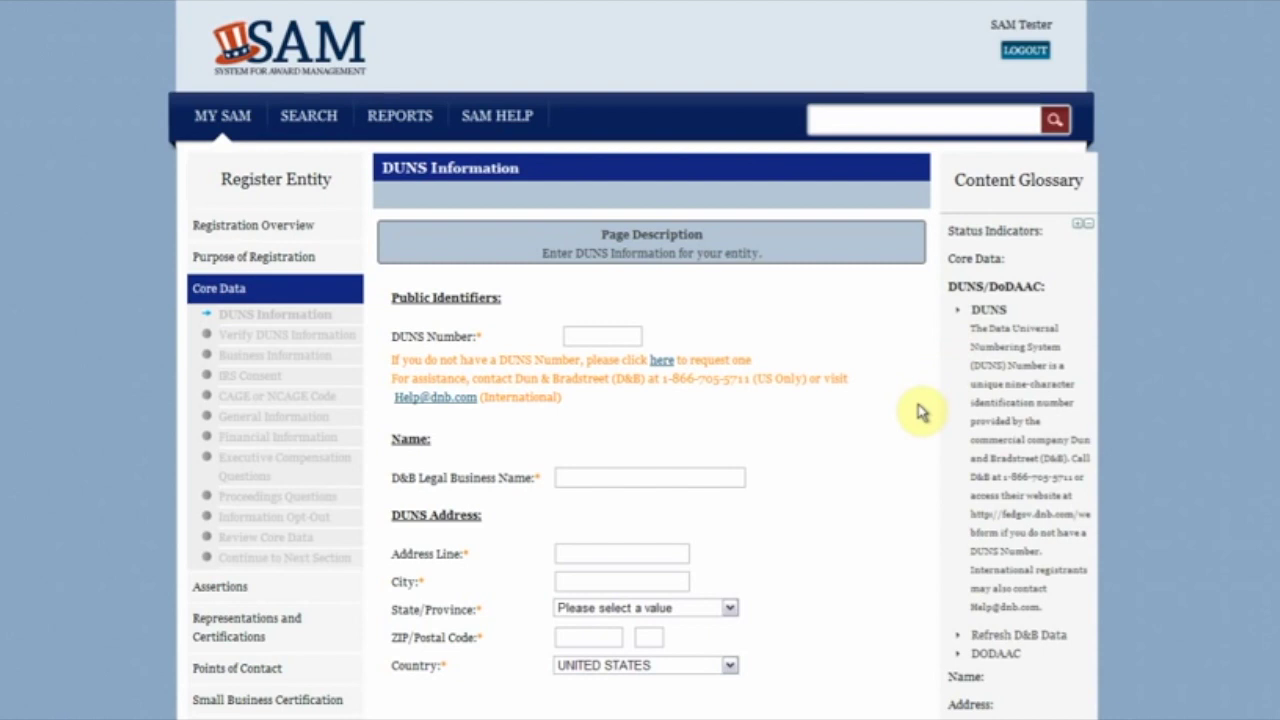
click(601, 337)
text(804)
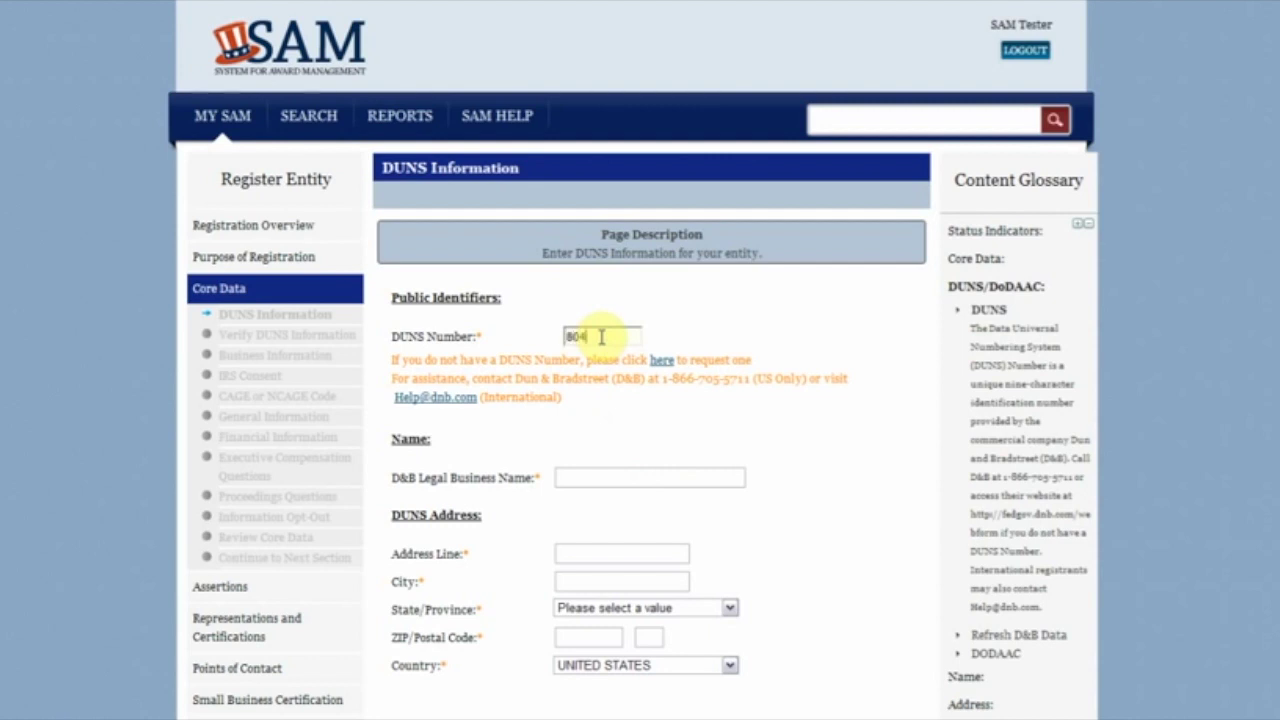
text(735132)
Step: Enter legal business name 'Gorman Manufacturing Company, Inc.', the street address and city San Francisco
click(606, 478)
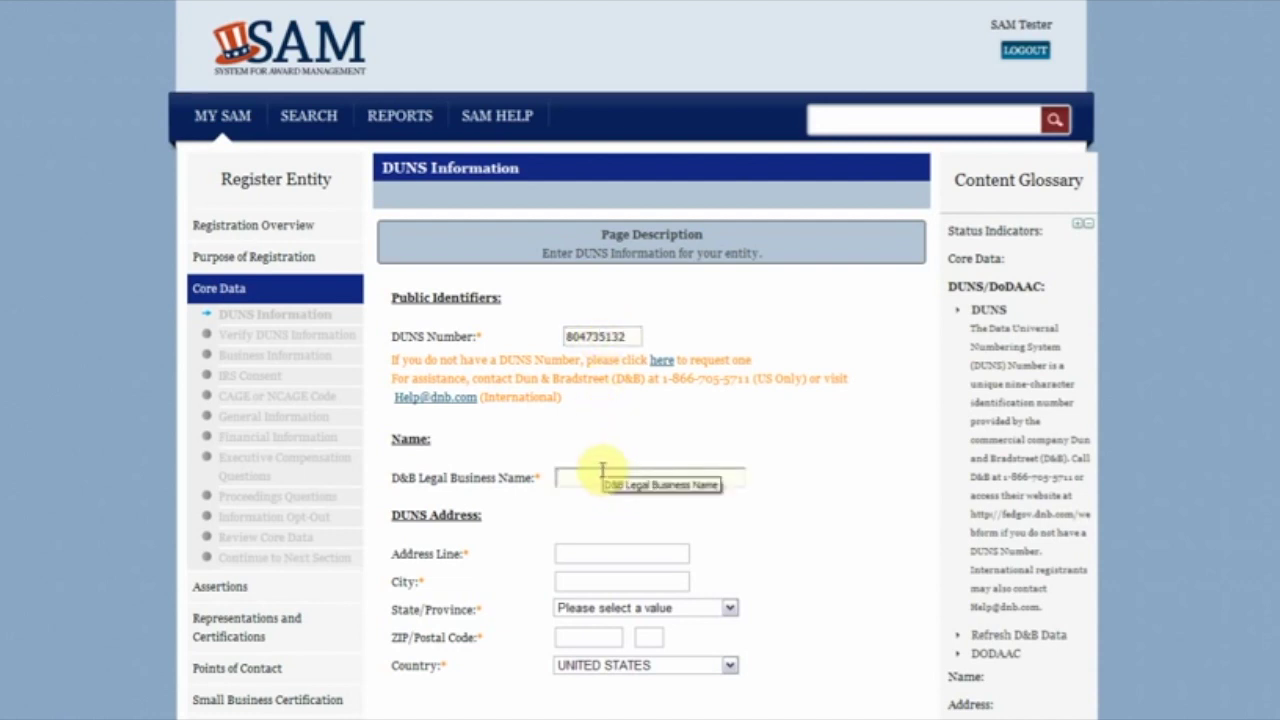
text(Gorman Manufac)
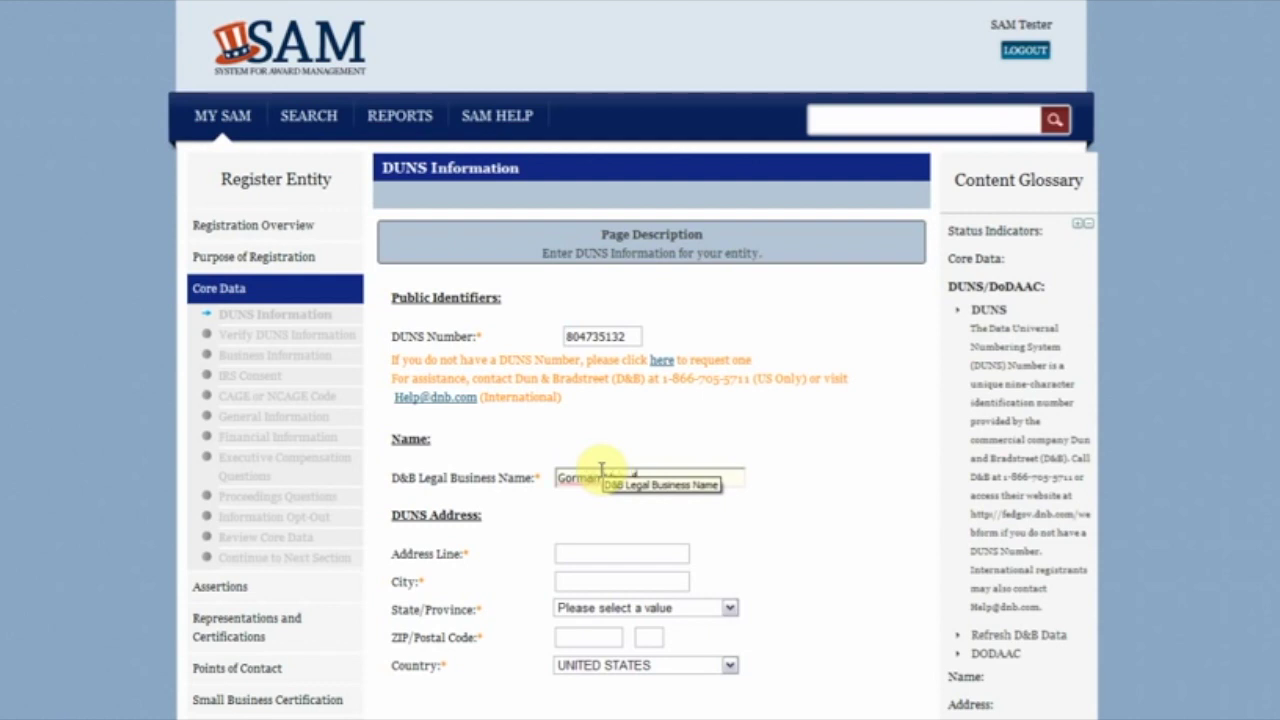
text(turing)
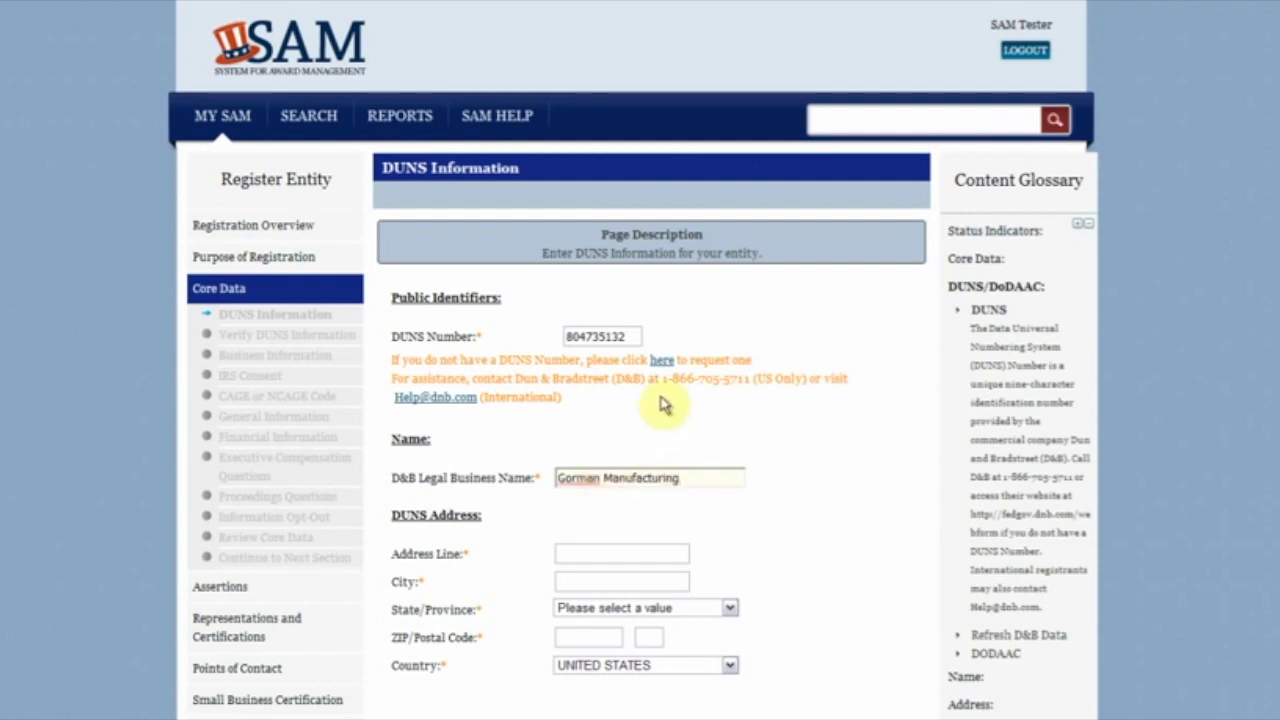
text( COm)
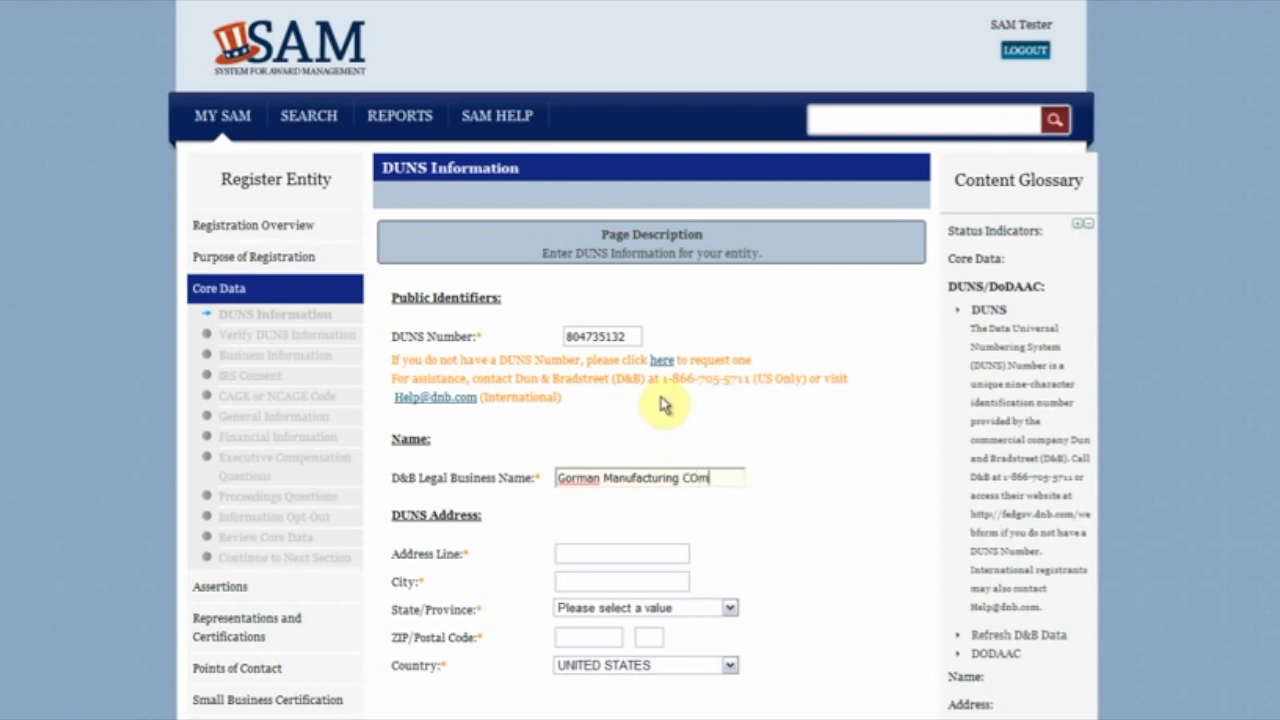
text(pan)
text(y, Inc.)
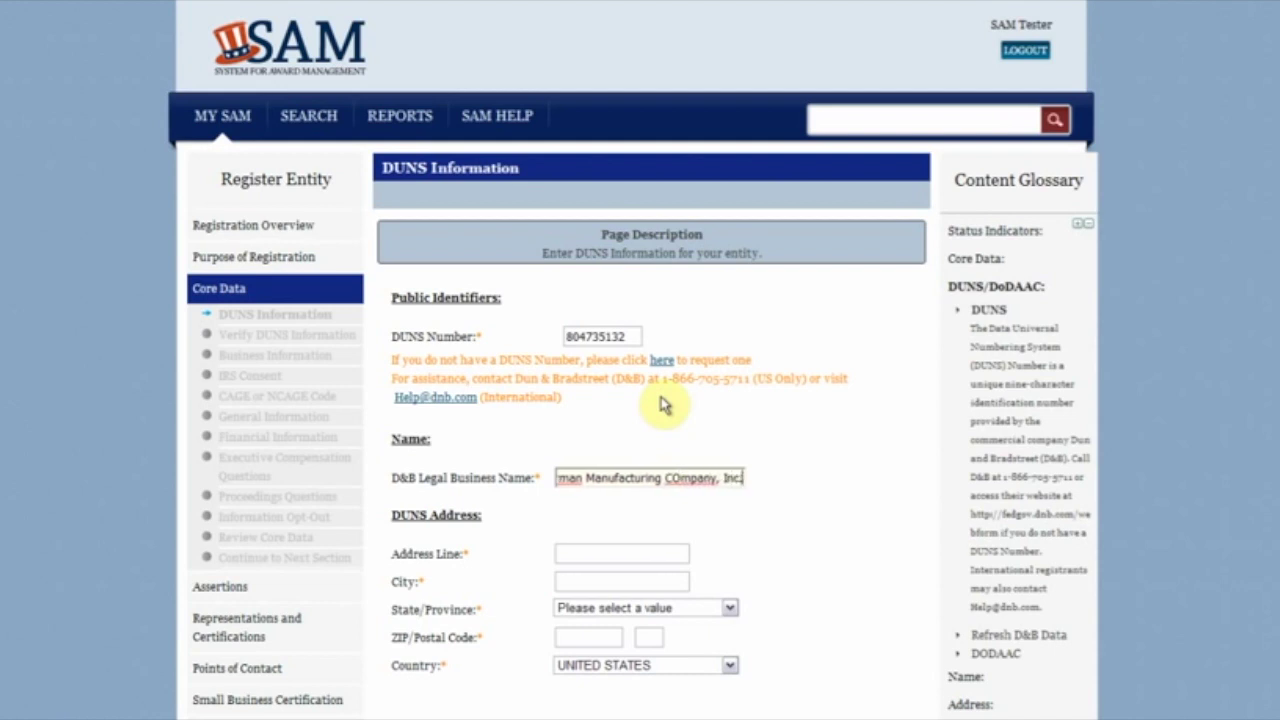
key(Tab)
text(492 Koller )
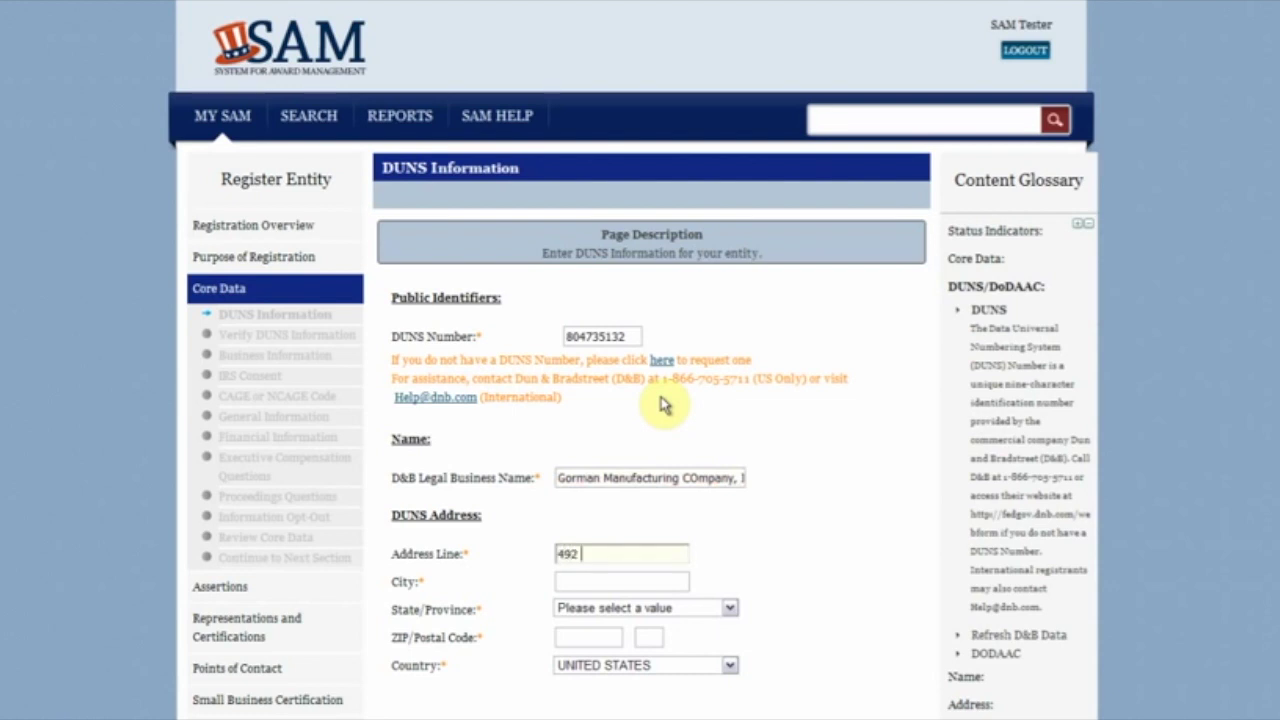
text(Street)
key(Tab)
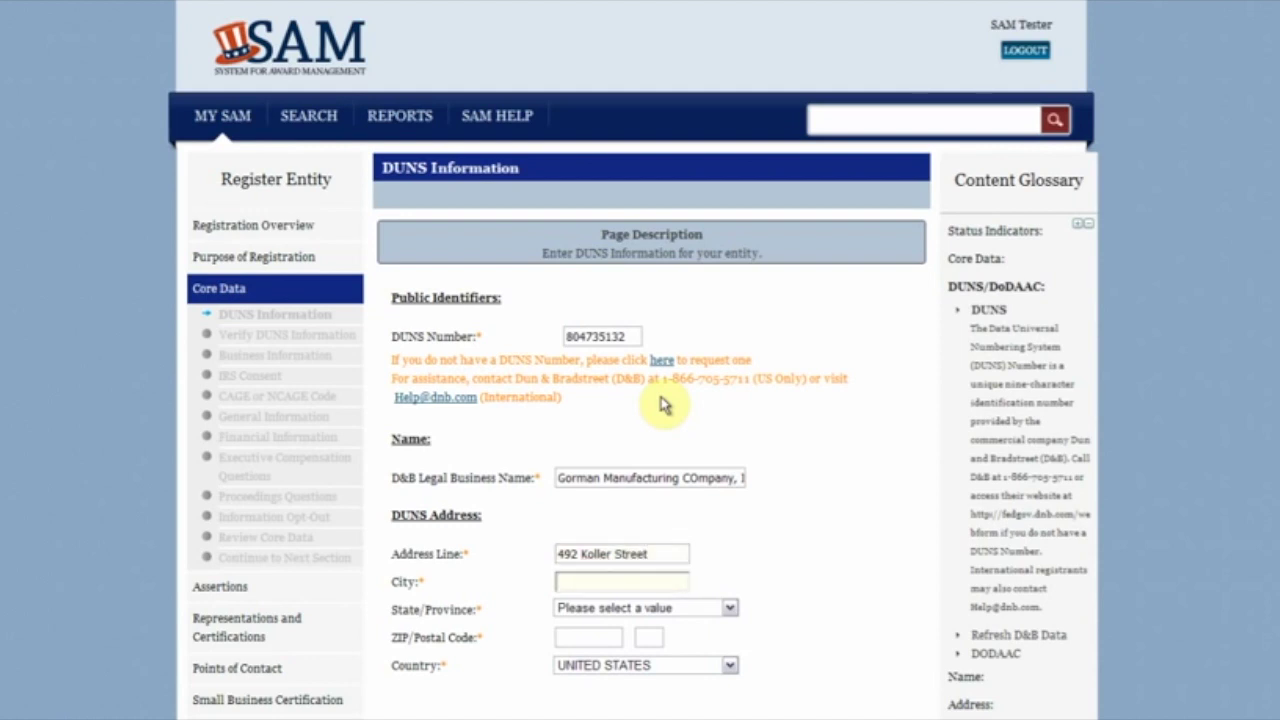
text(San Francisco)
Step: Set the state to CALIFORNIA and enter the ZIP code
key(Tab)
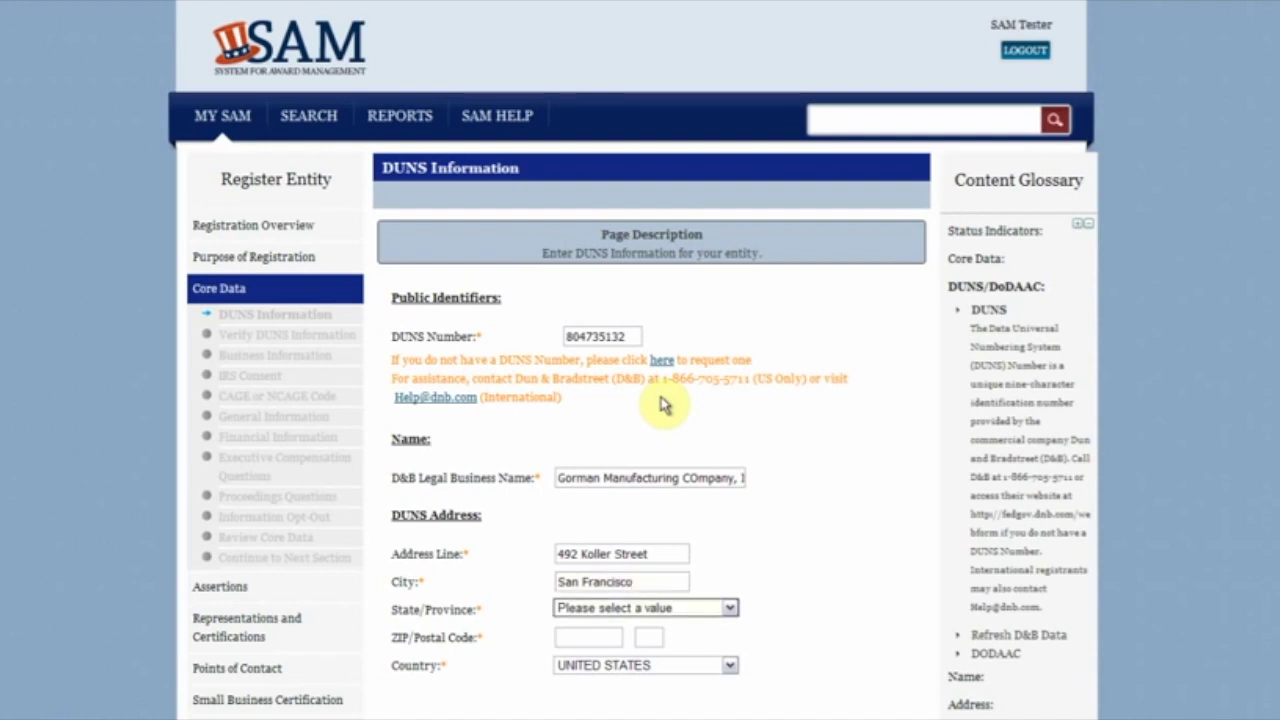
click(698, 610)
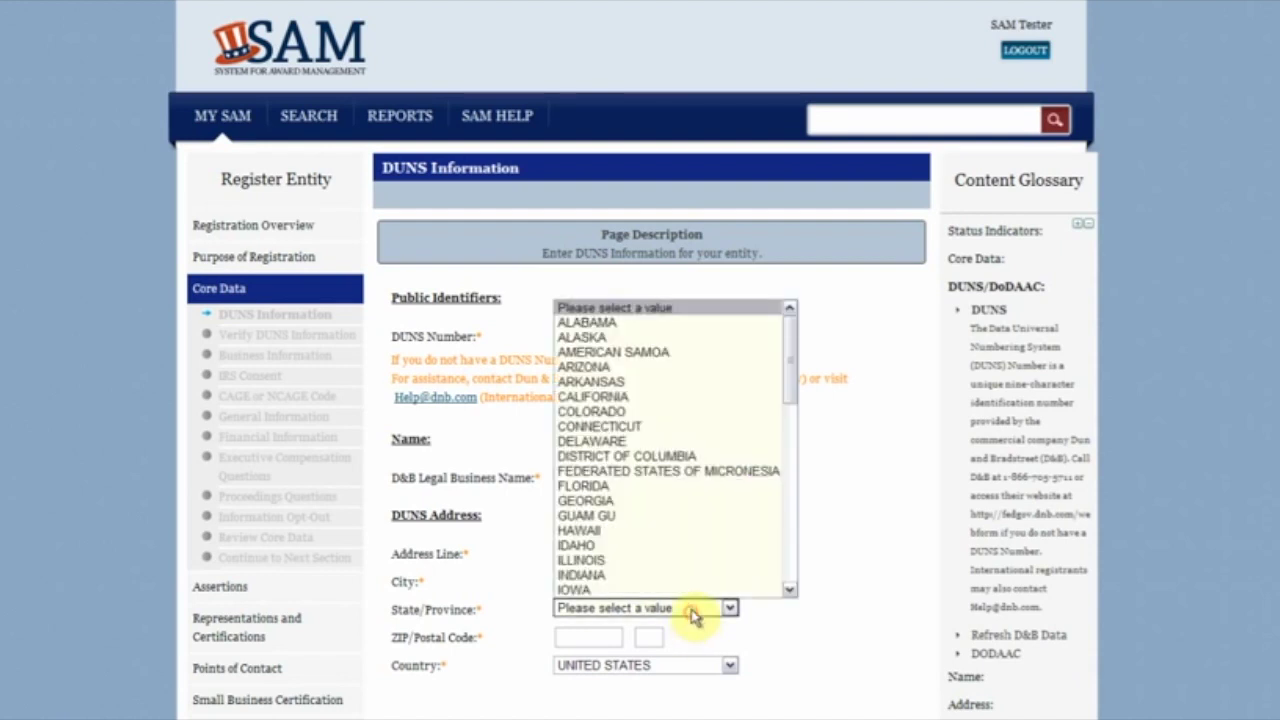
click(673, 398)
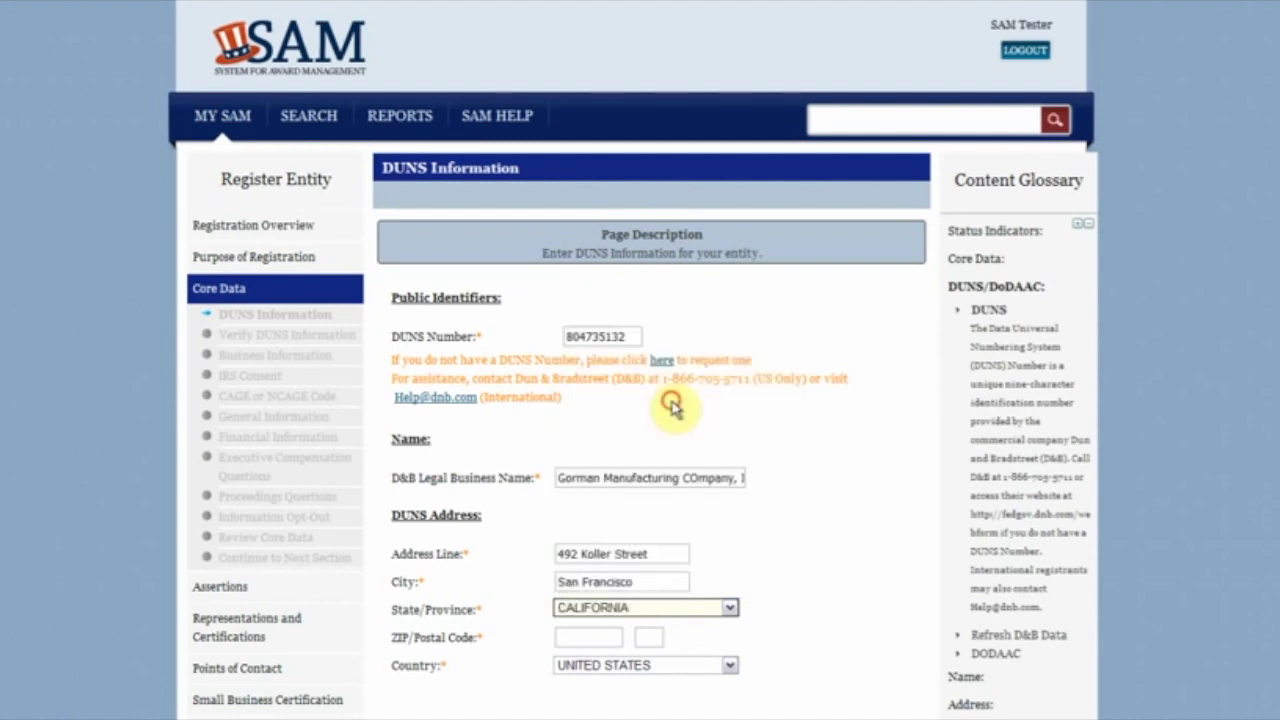
click(618, 632)
text(944)
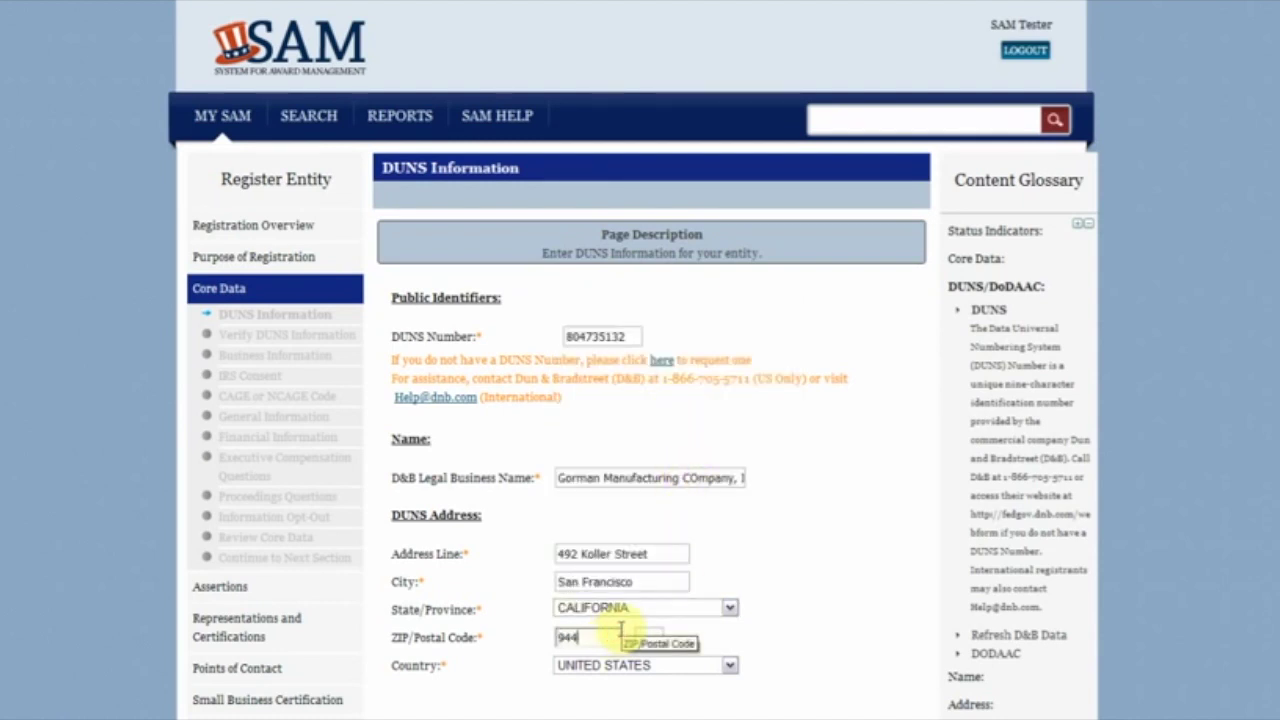
text(11)
click(775, 570)
scroll(775, 575, down, 3)
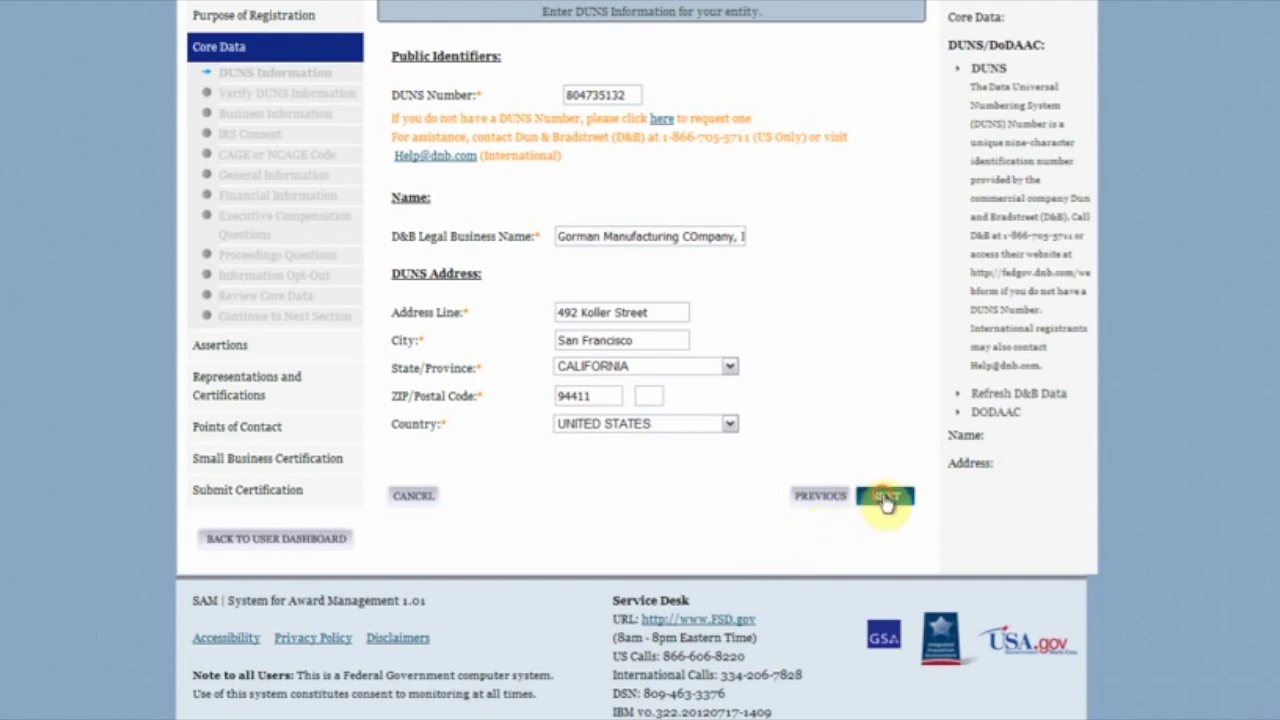
Step: Submit the DUNS details and review the D&B verification comparison
click(877, 506)
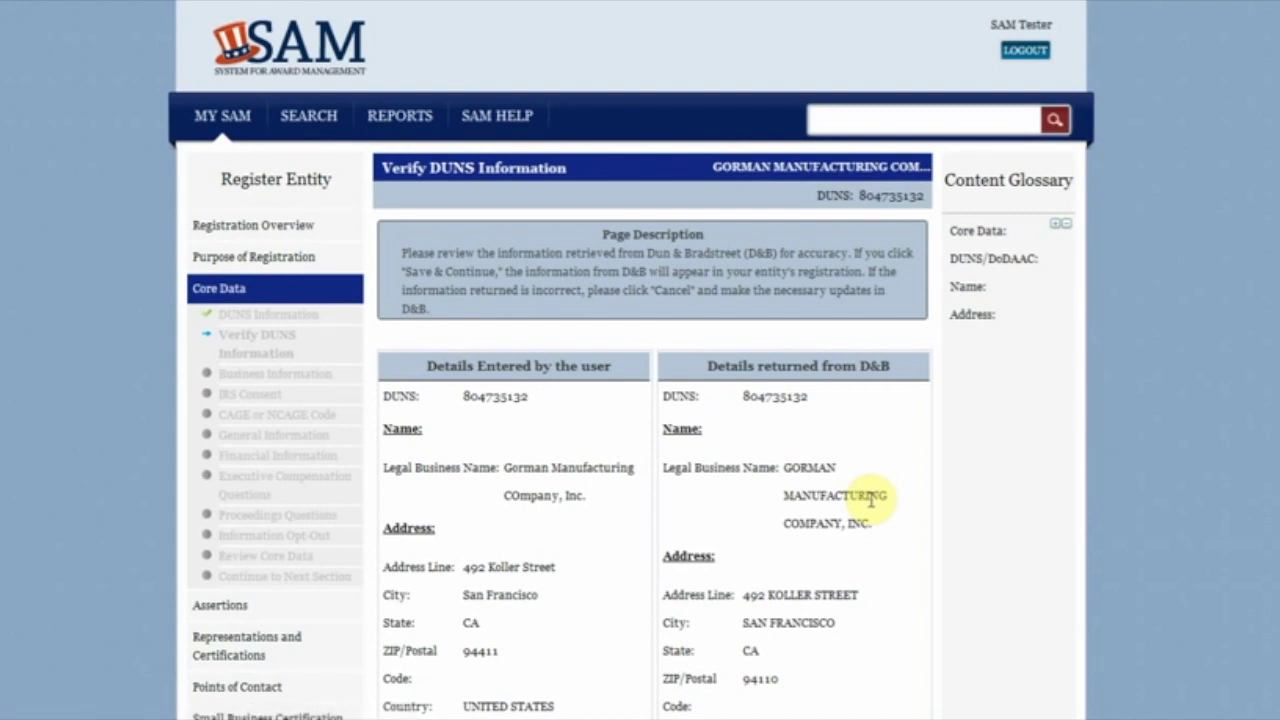
scroll(870, 500, down, 2)
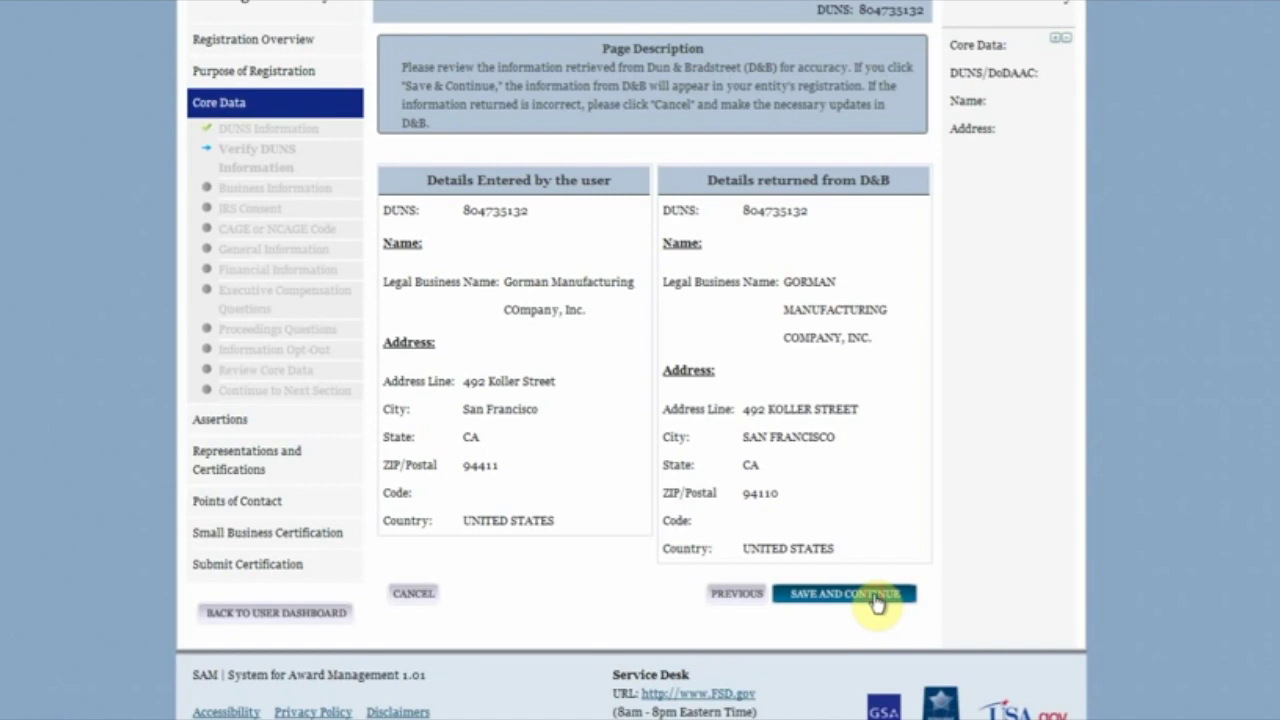
Step: Accept the verified DUNS details, then set business start date 07/01/2012 and fiscal year end 12/31
click(875, 596)
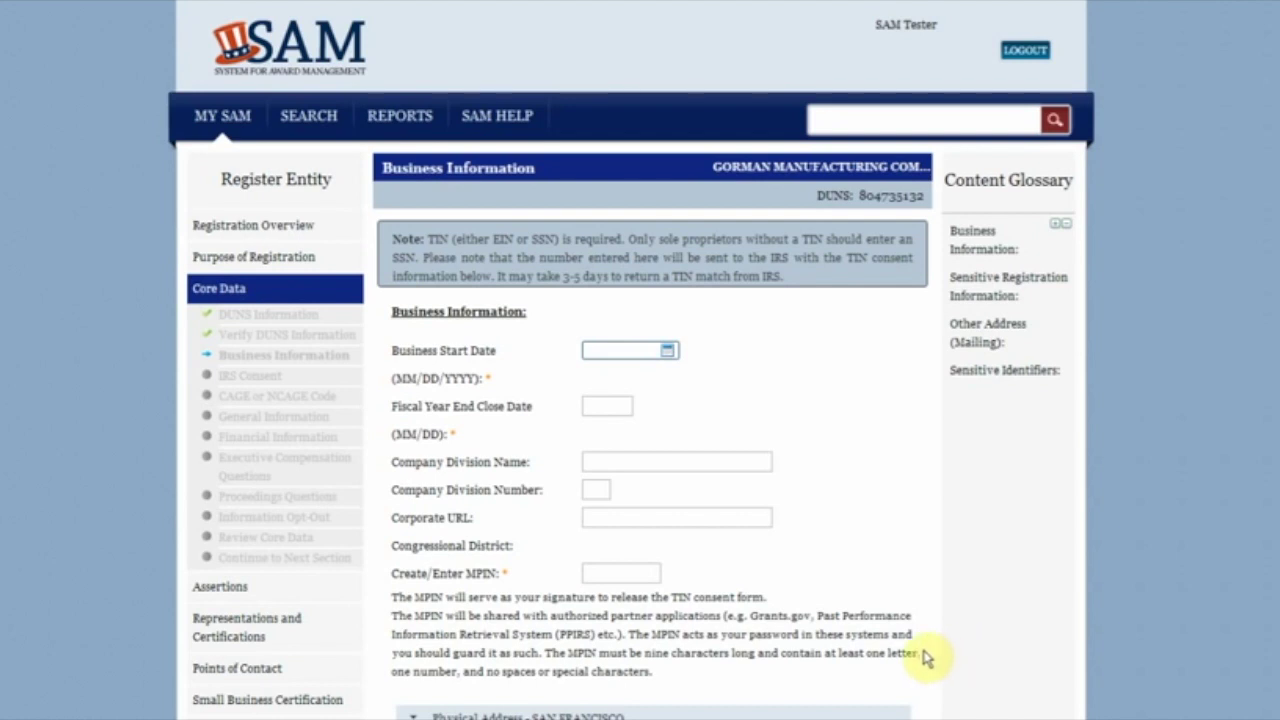
click(667, 350)
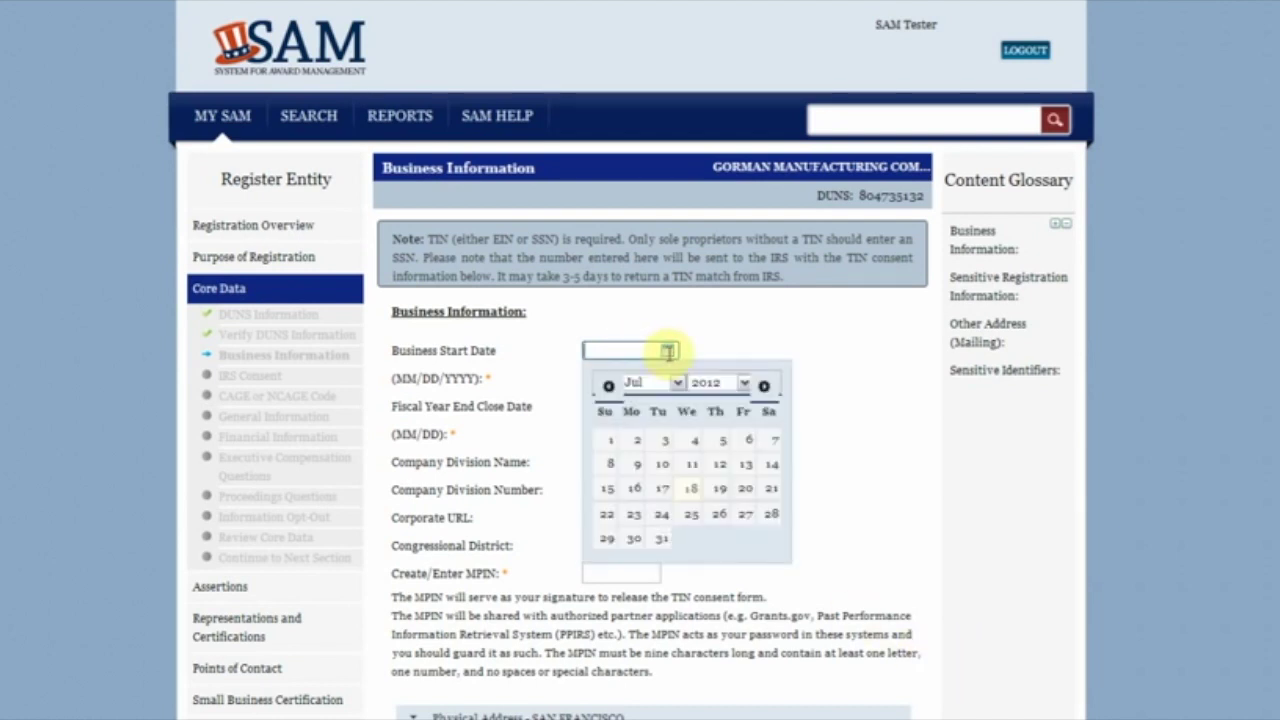
click(607, 441)
click(606, 406)
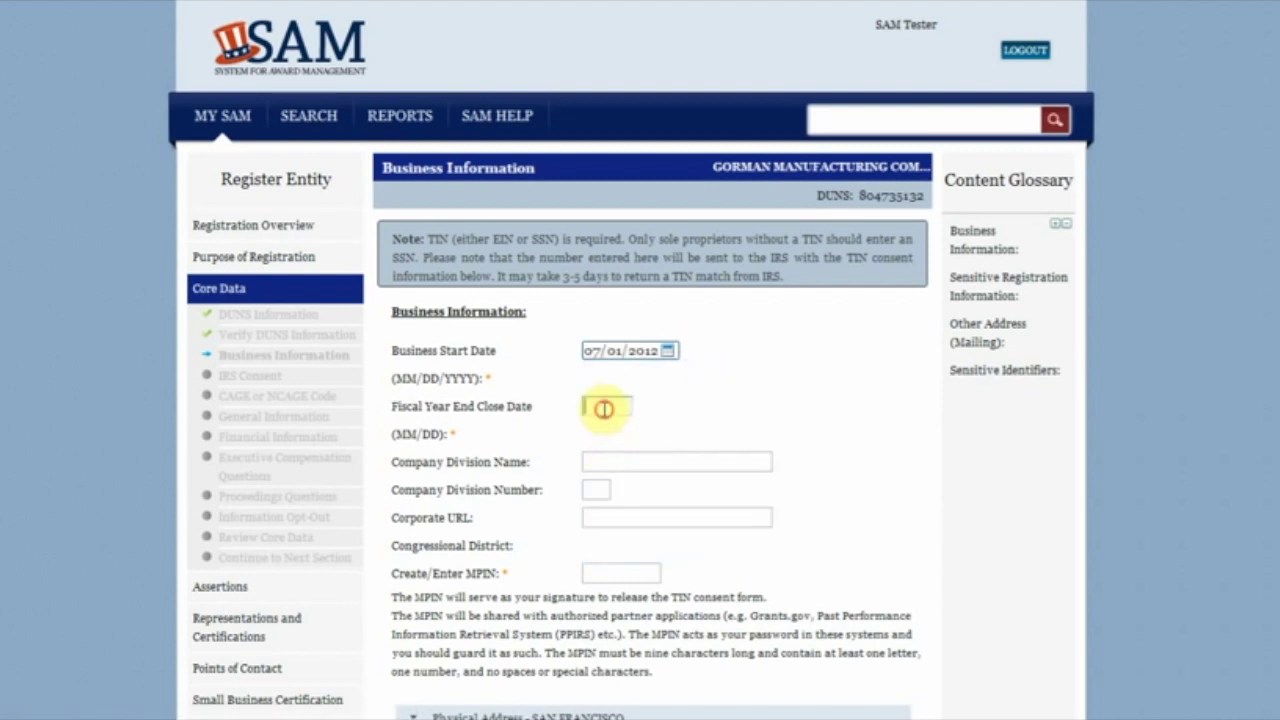
text(12/31)
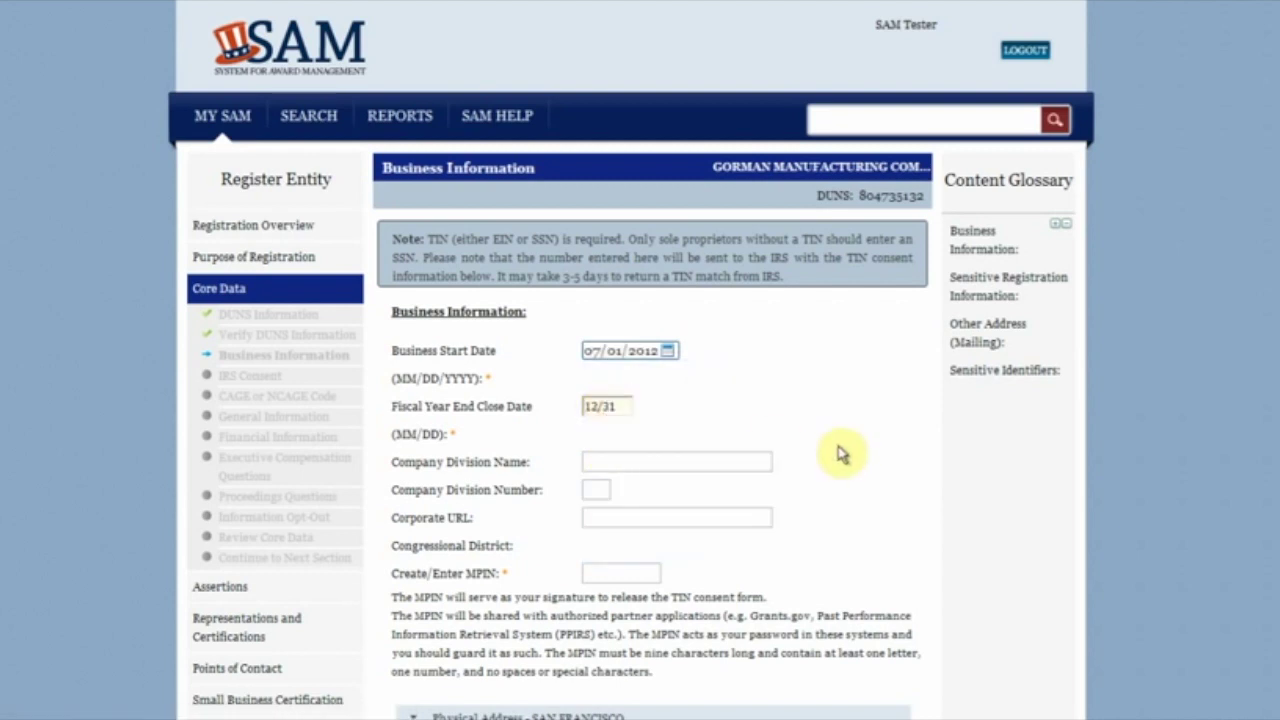
Step: Enter a nine-character MPIN in the Create/Enter MPIN field
scroll(843, 460, down, 2)
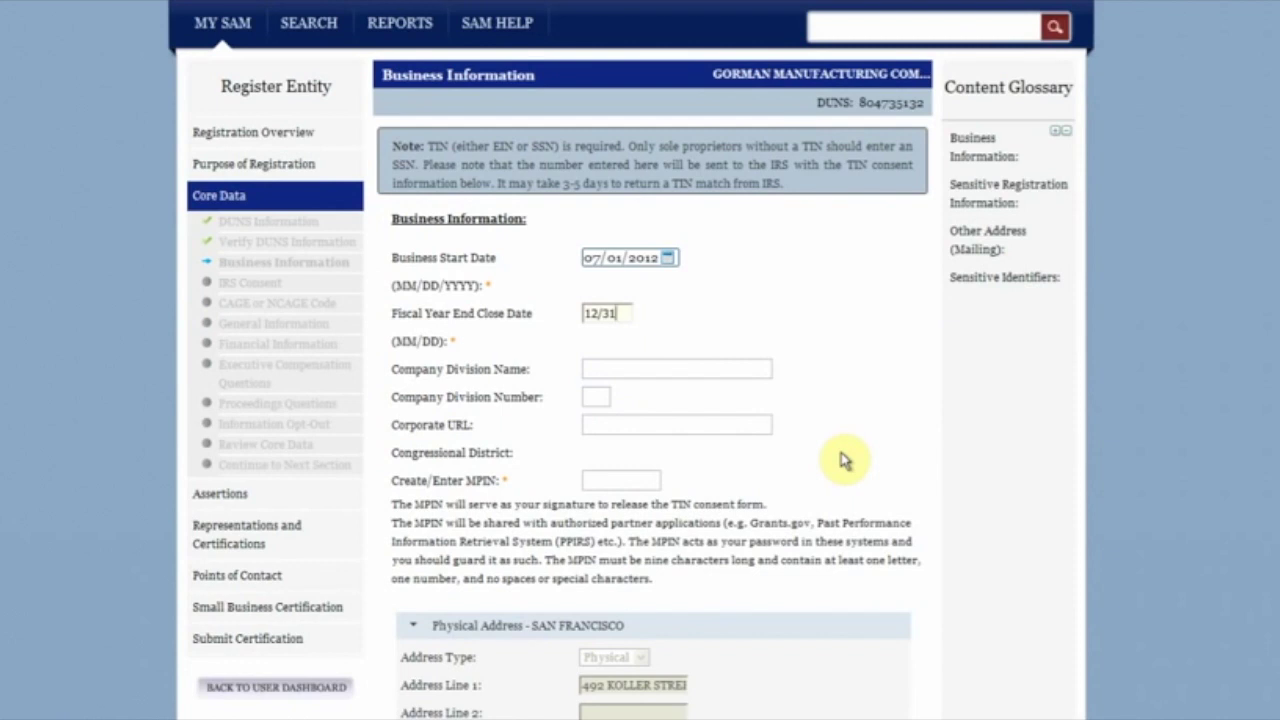
scroll(843, 460, down, 4)
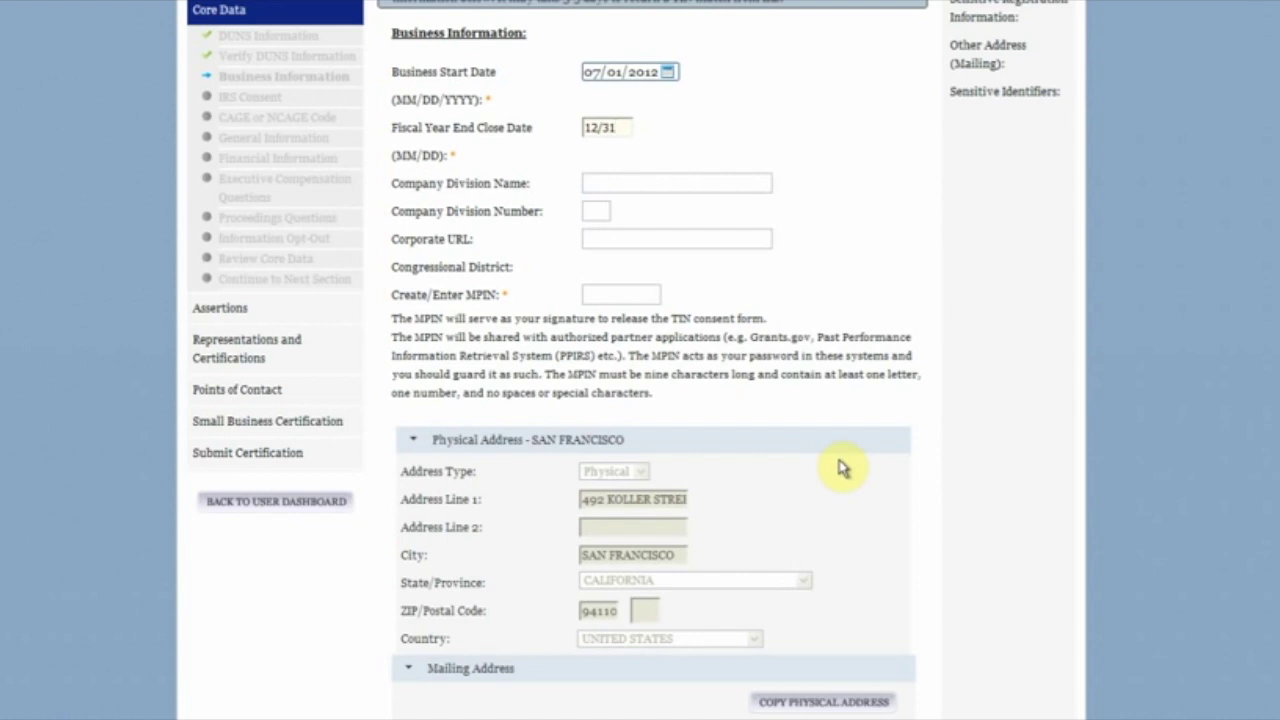
click(648, 292)
text(123)
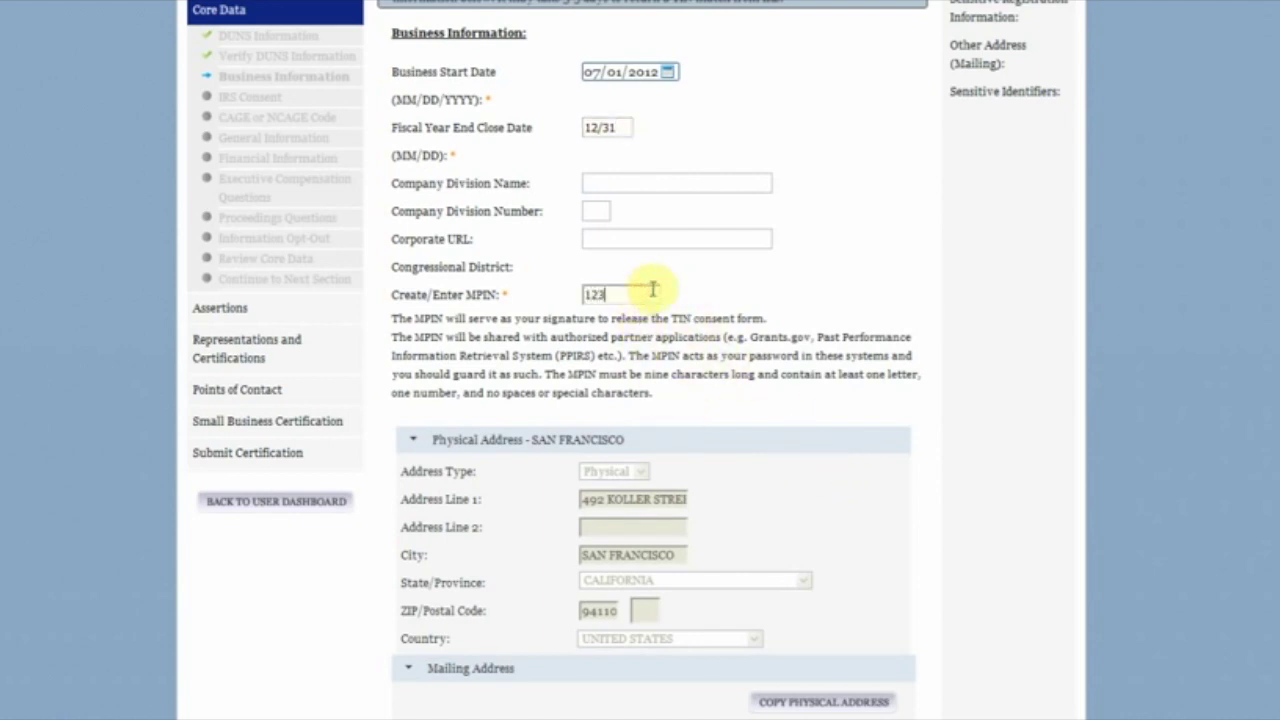
text(45678)
text(9)
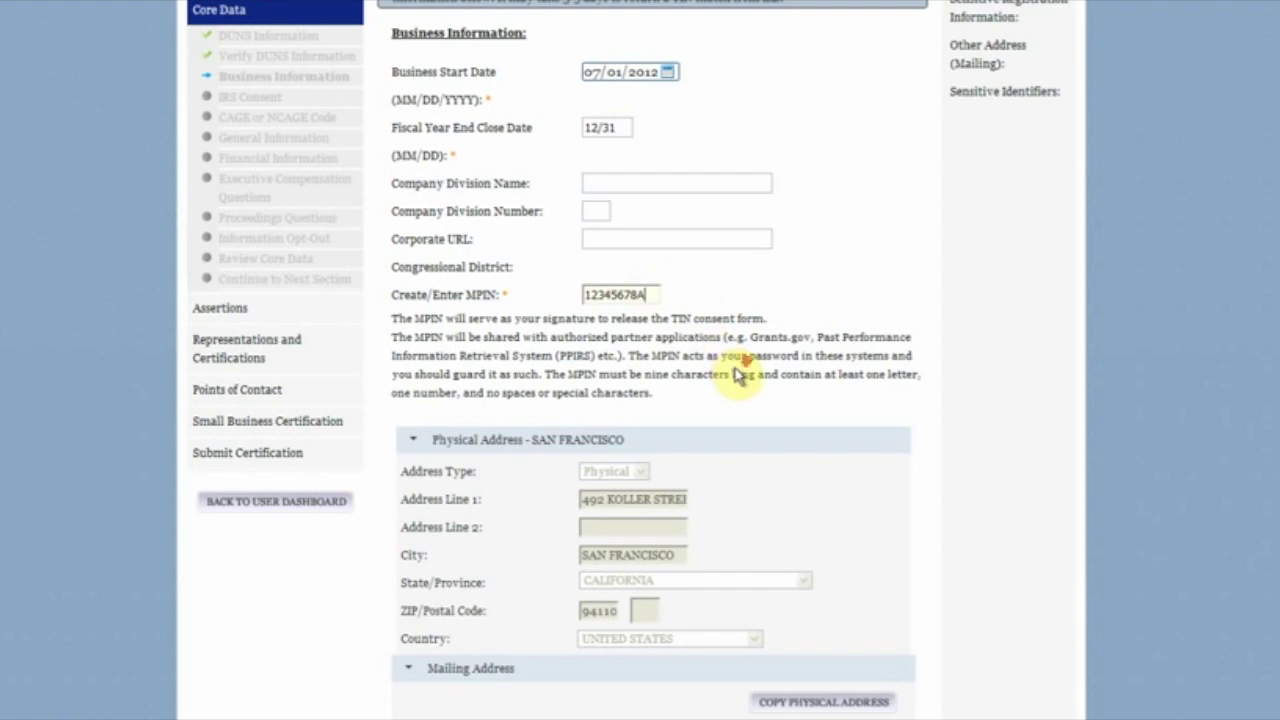
scroll(735, 374, down, 3)
scroll(742, 377, down, 1)
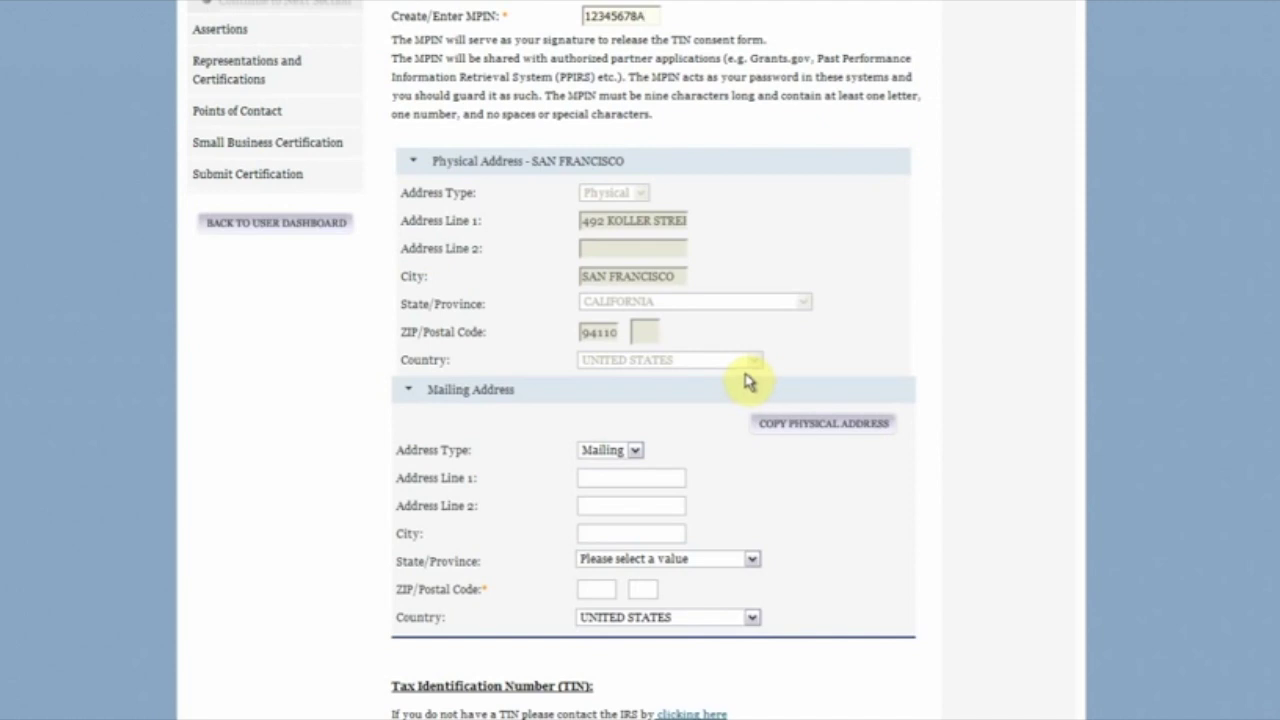
Step: Enter the mailing street address, city Washington, state DISTRICT OF COLUMBIA and the ZIP code
click(662, 478)
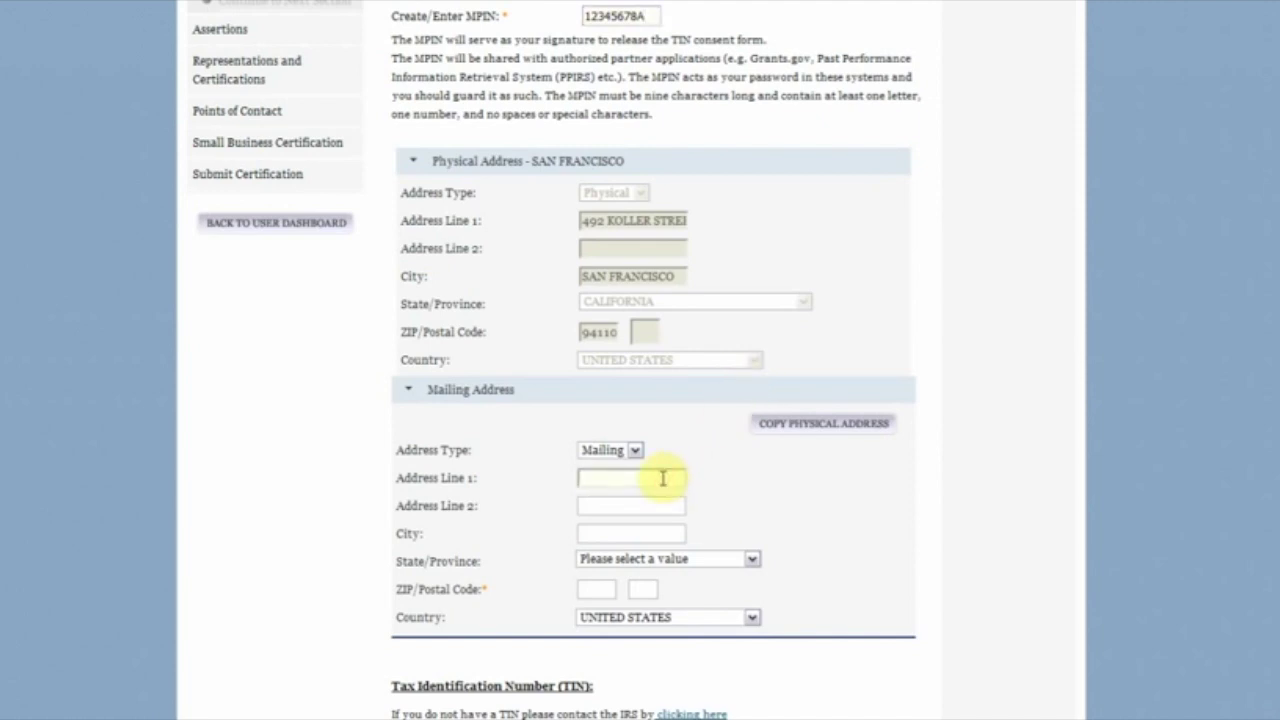
text(123 Test St)
key(Tab)
key(Tab)
text(W)
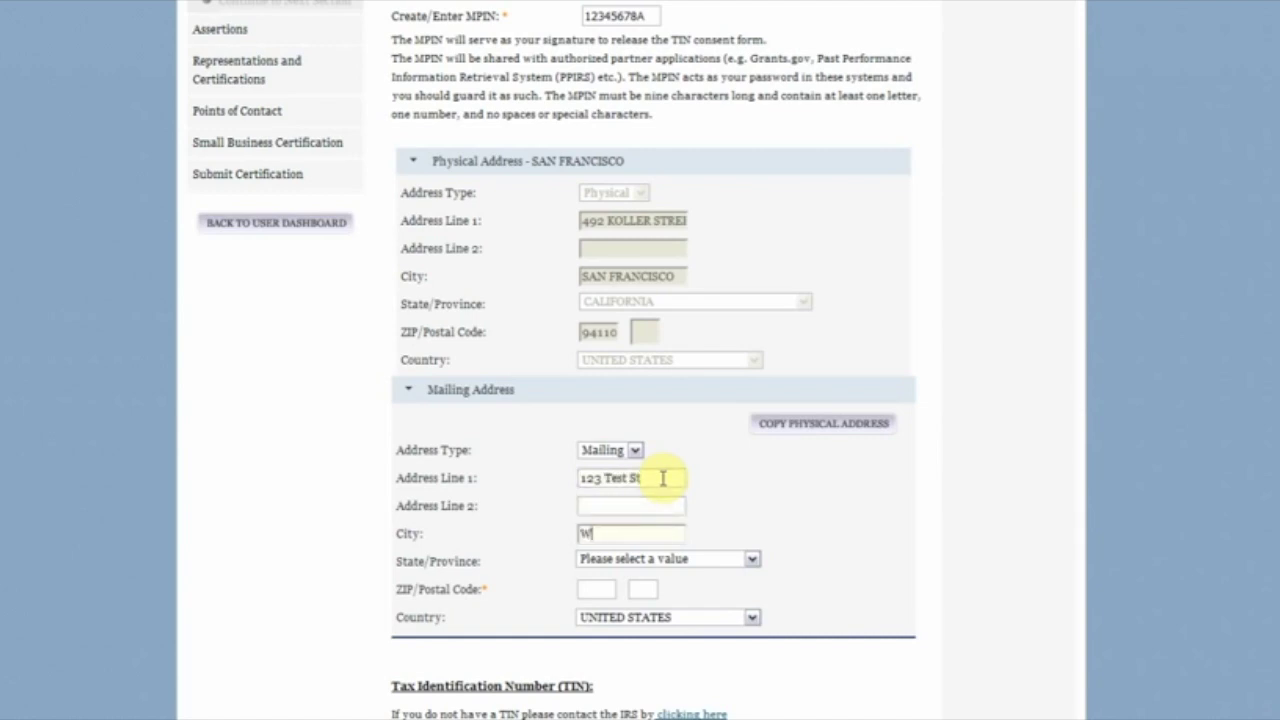
text(ashington)
key(BackSpace)
key(BackSpace)
key(BackSpace)
key(BackSpace)
key(BackSpace)
key(BackSpace)
text(ington)
click(682, 559)
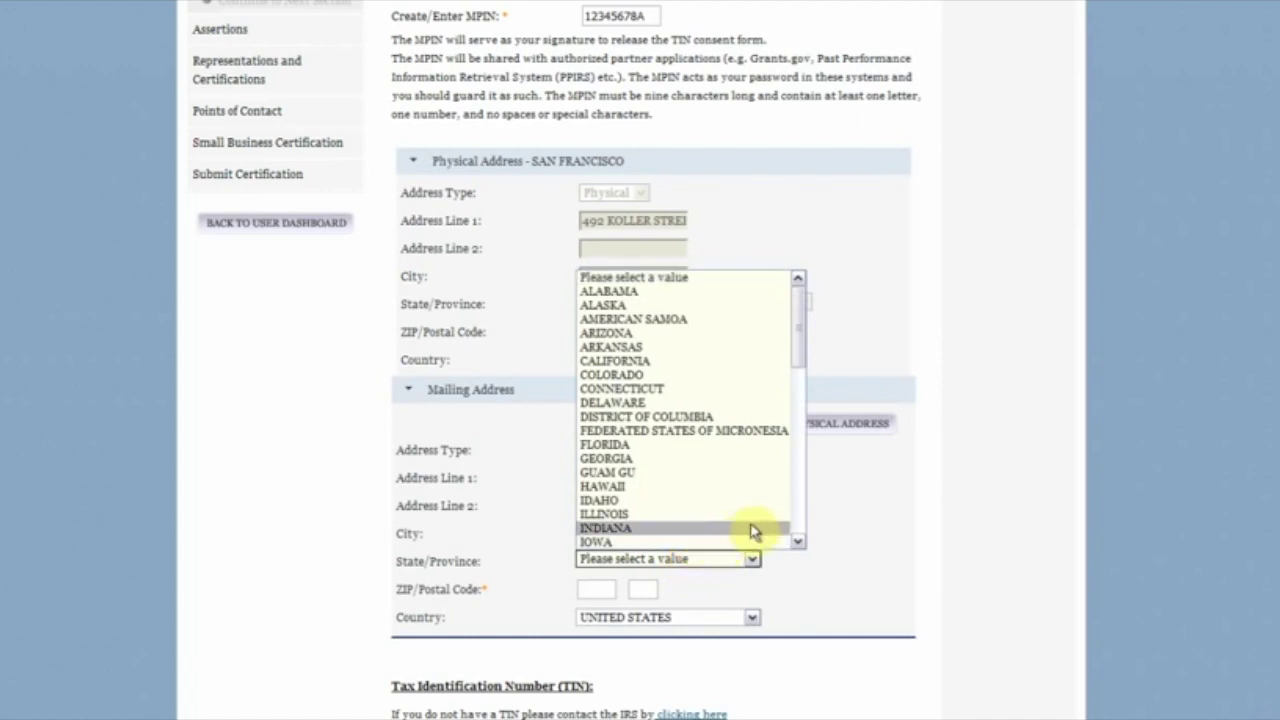
click(742, 417)
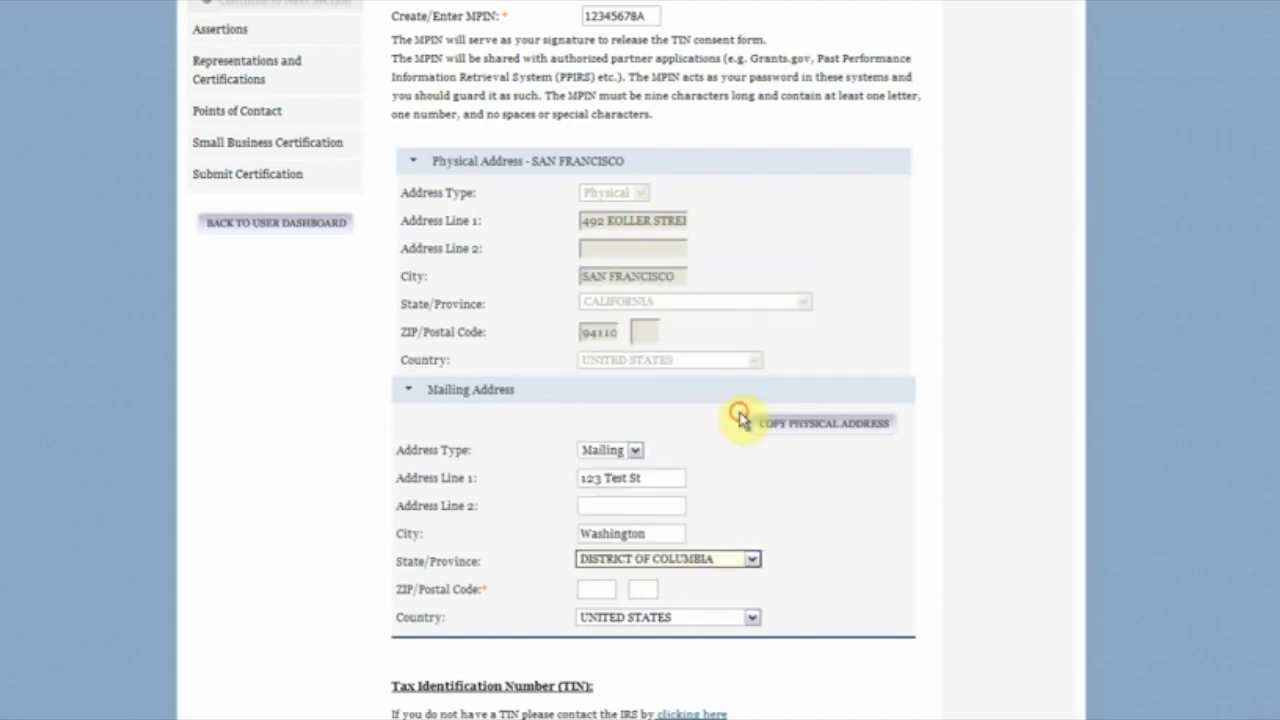
key(Tab)
text(20009)
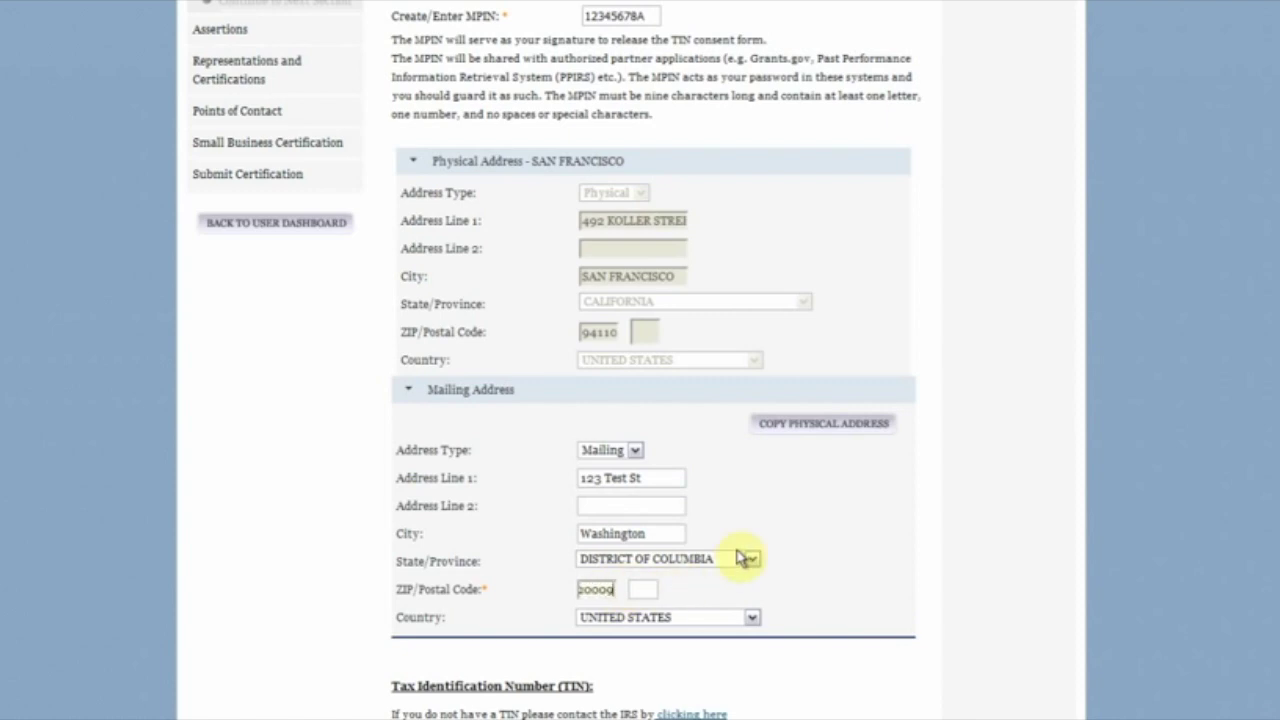
scroll(745, 557, down, 3)
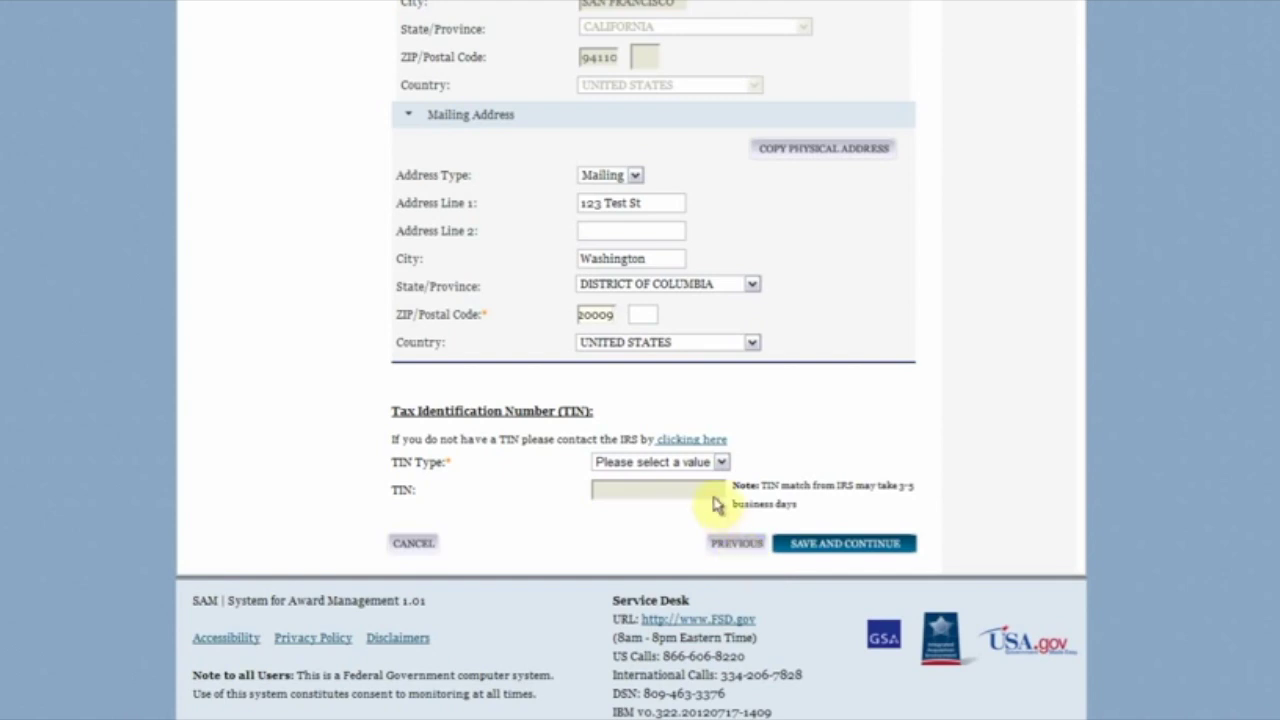
Step: Set TIN type to EIN, enter the EIN number, and save the business information
click(722, 464)
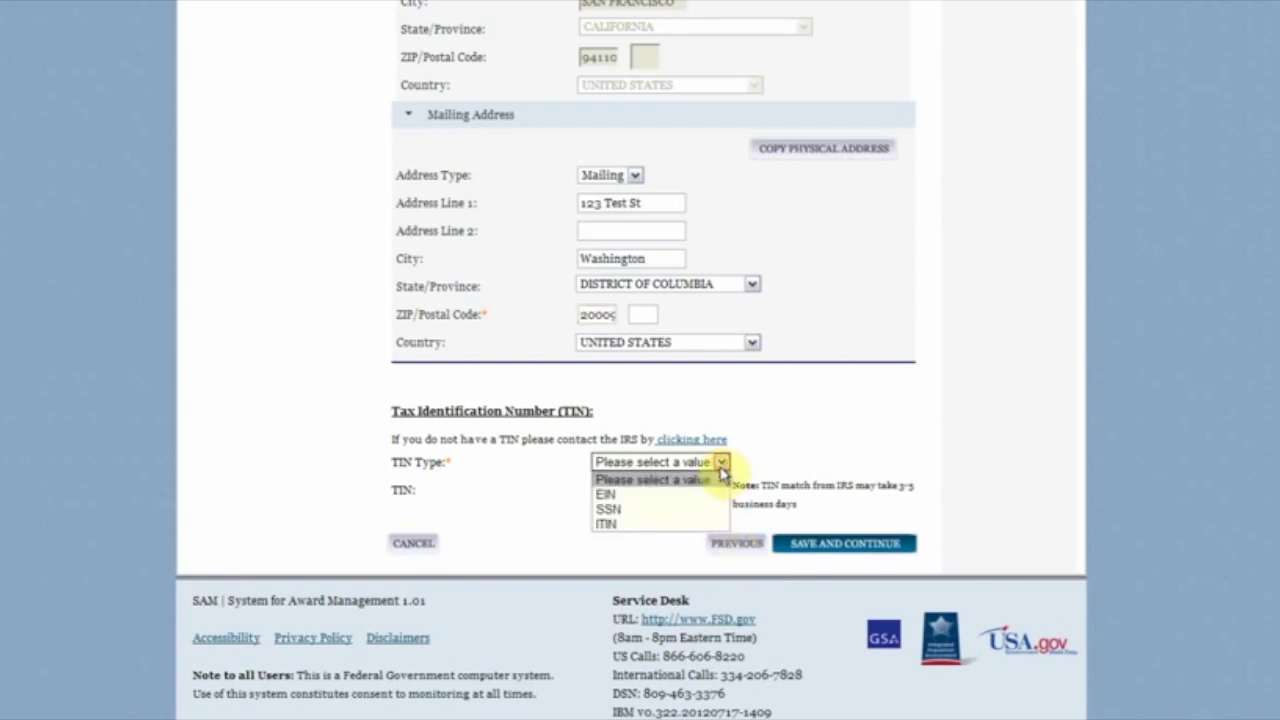
click(712, 491)
click(638, 488)
text(123)
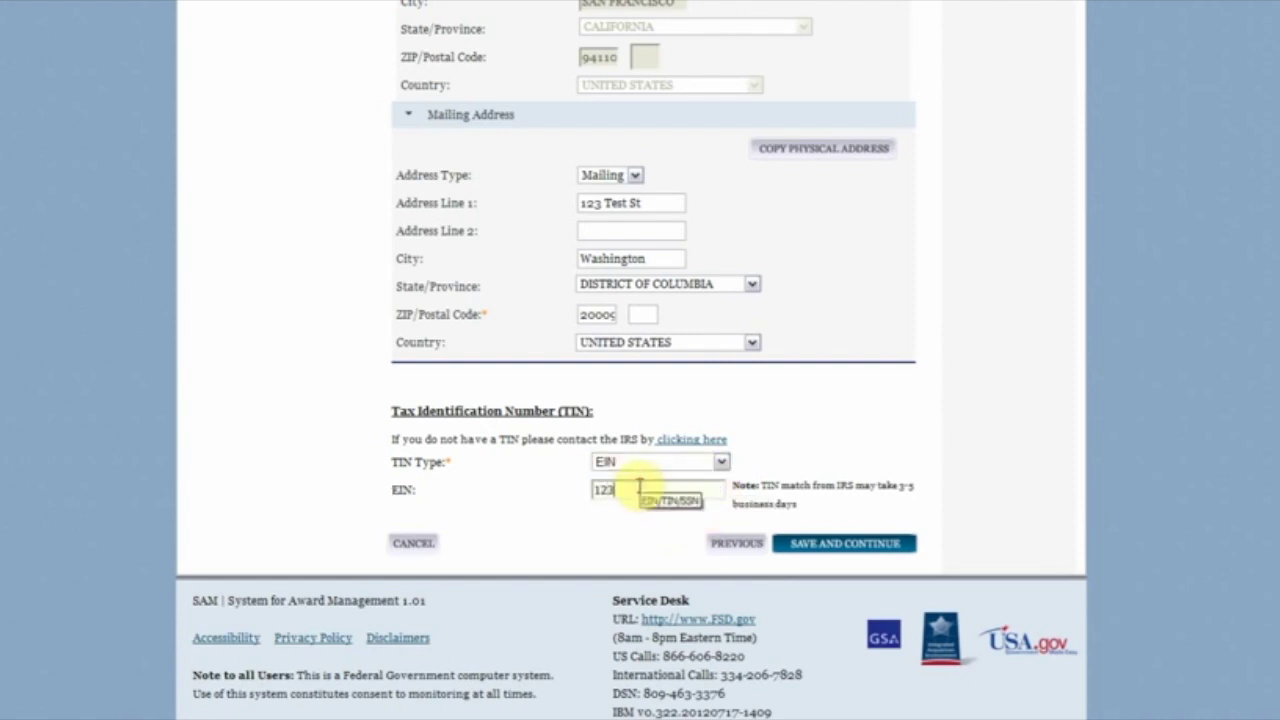
text(456789)
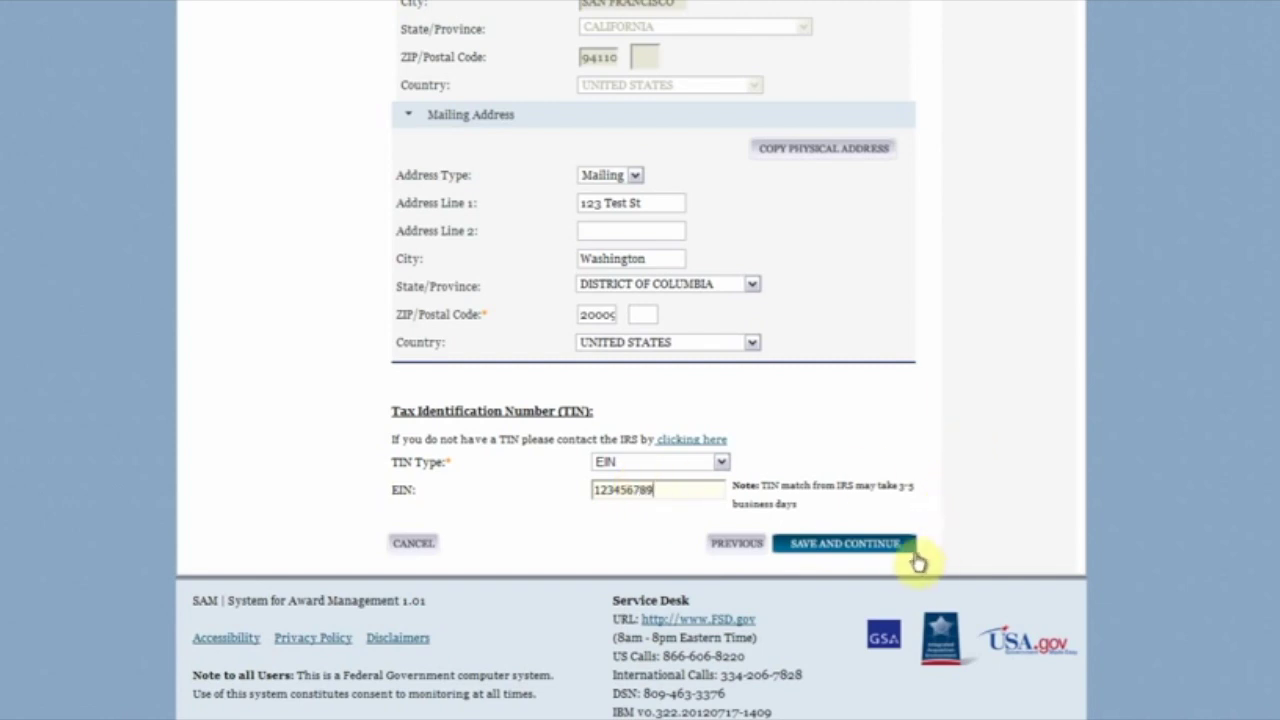
click(898, 556)
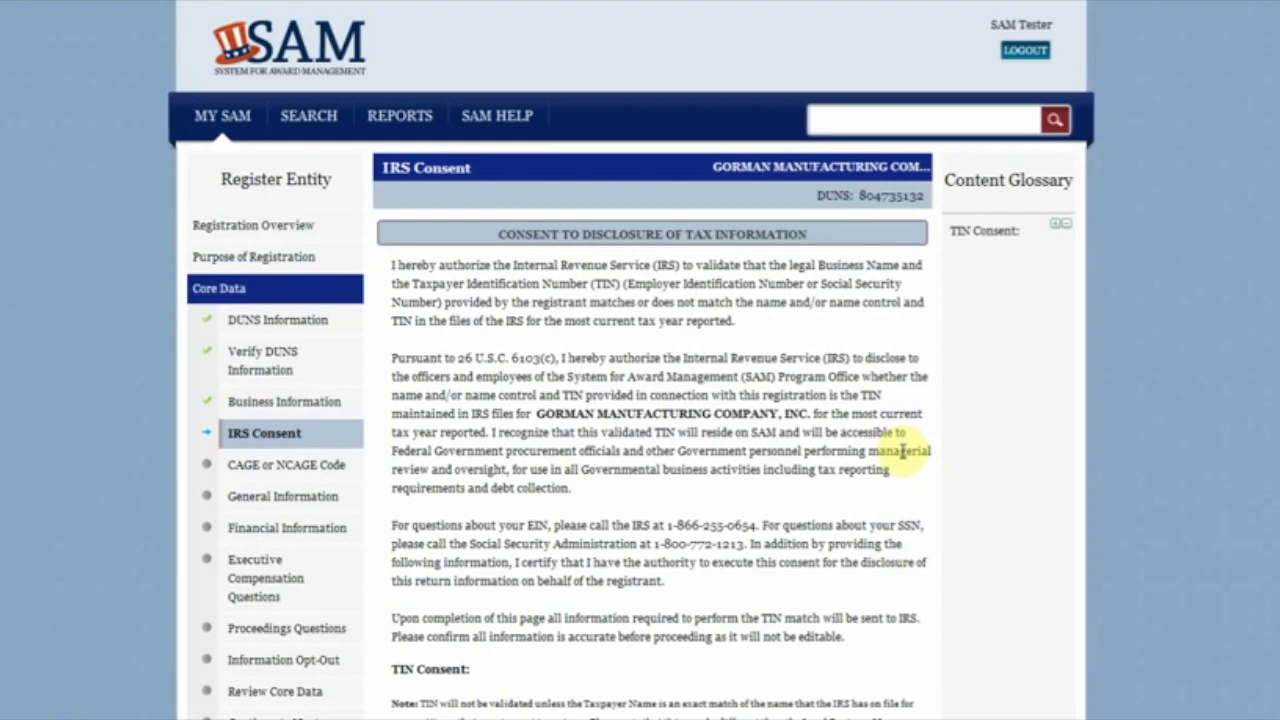
Step: Enter the taxpayer name and copy the taxpayer address from the physical address
scroll(903, 452, down, 5)
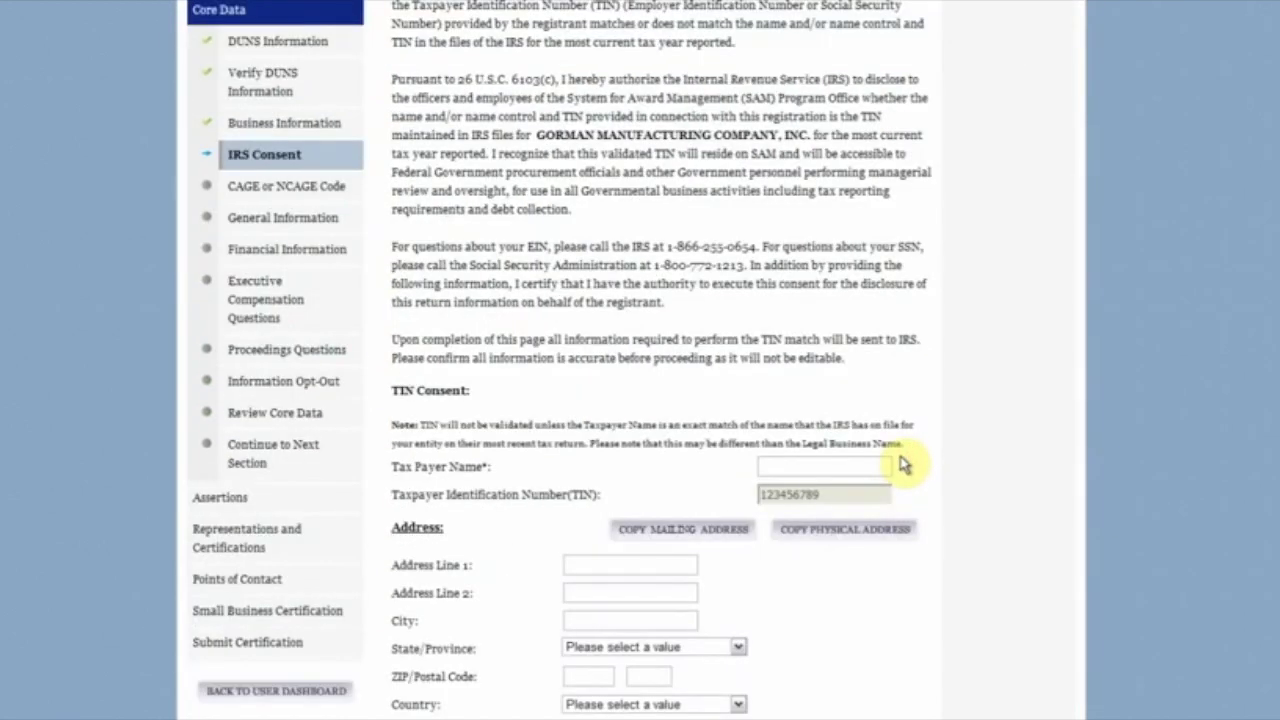
scroll(903, 463, down, 2)
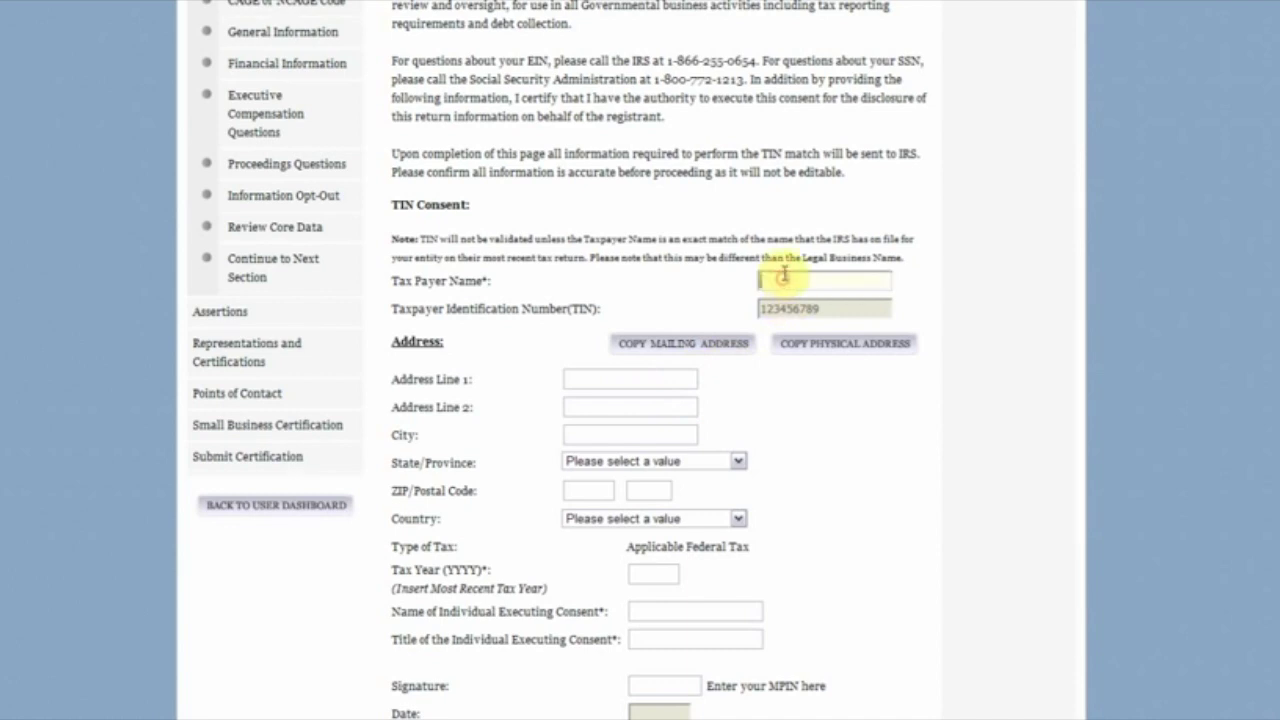
text(Gorman d)
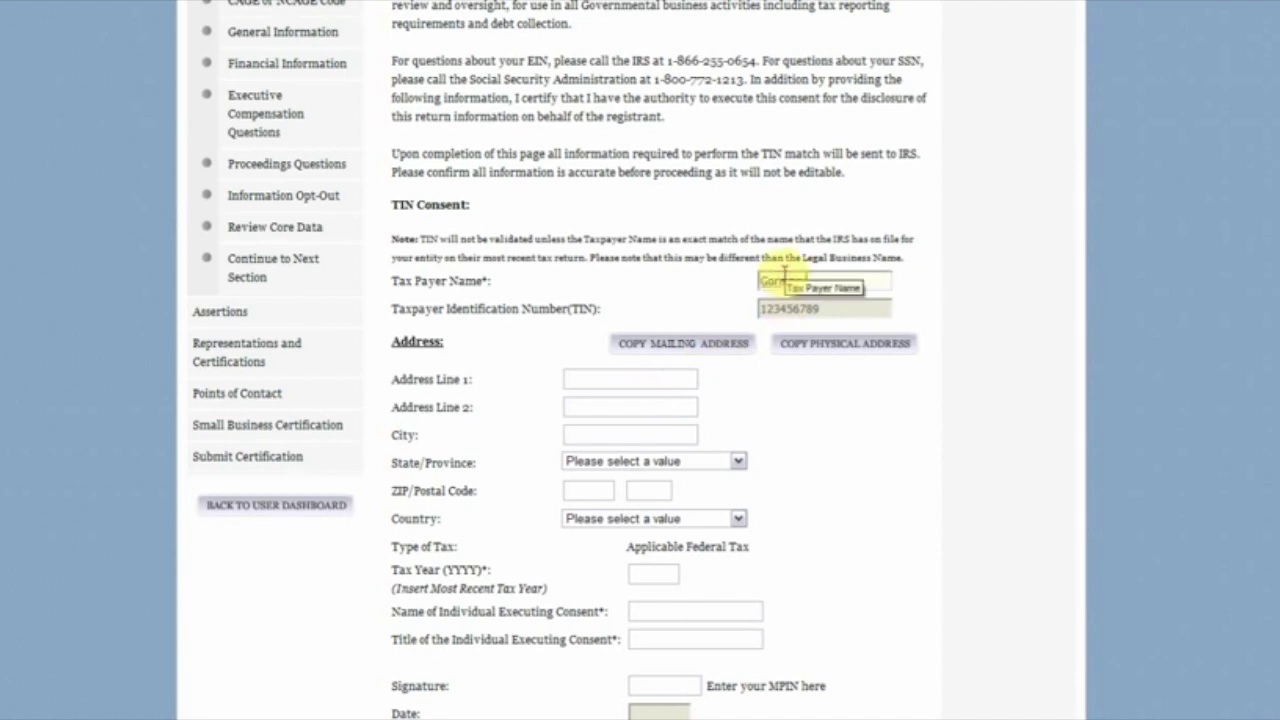
text(ompany)
click(677, 376)
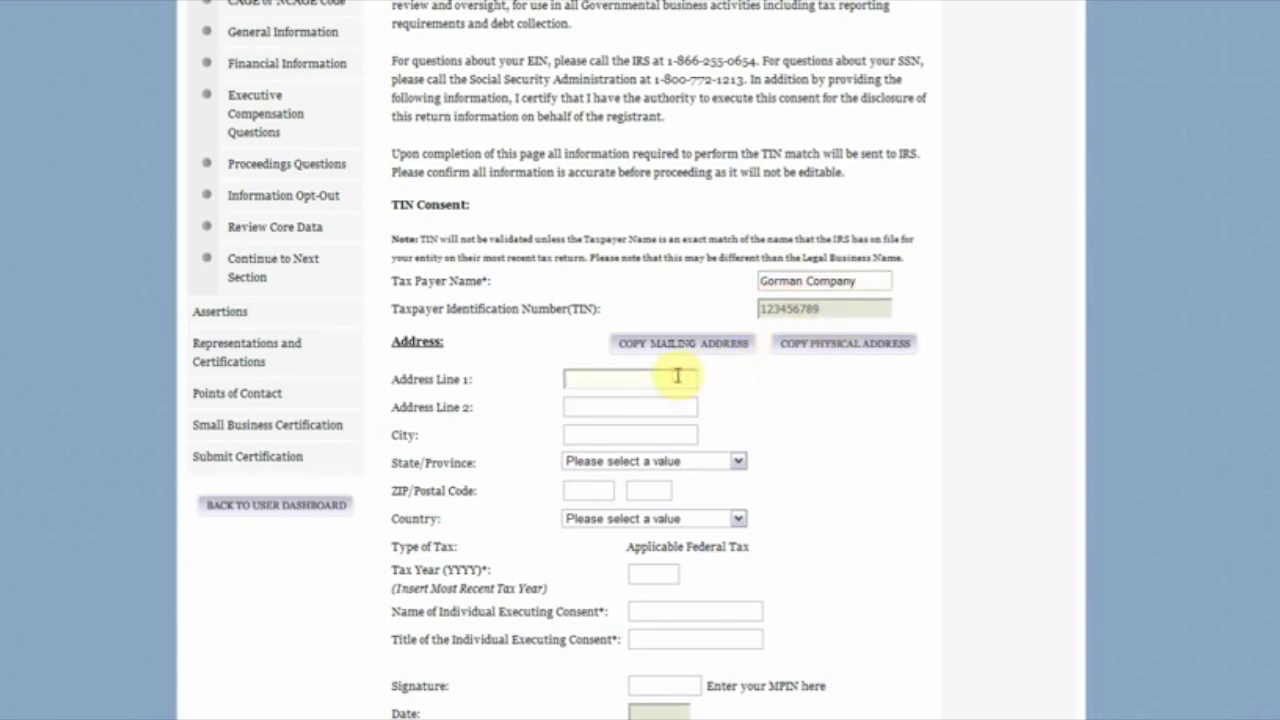
click(788, 352)
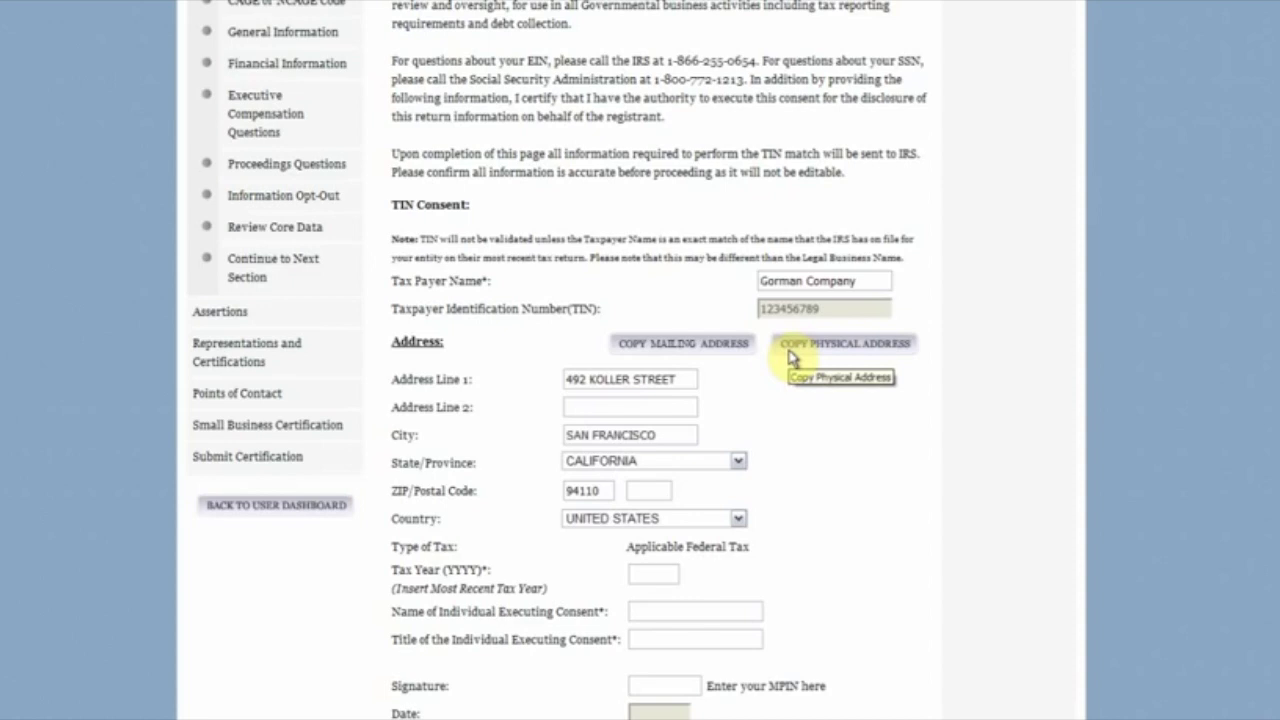
scroll(756, 390, down, 3)
Step: Fill tax year 2011, the consenting individual's name, title CEO, and the MPIN signature
click(659, 389)
text(2011)
click(689, 426)
text(John)
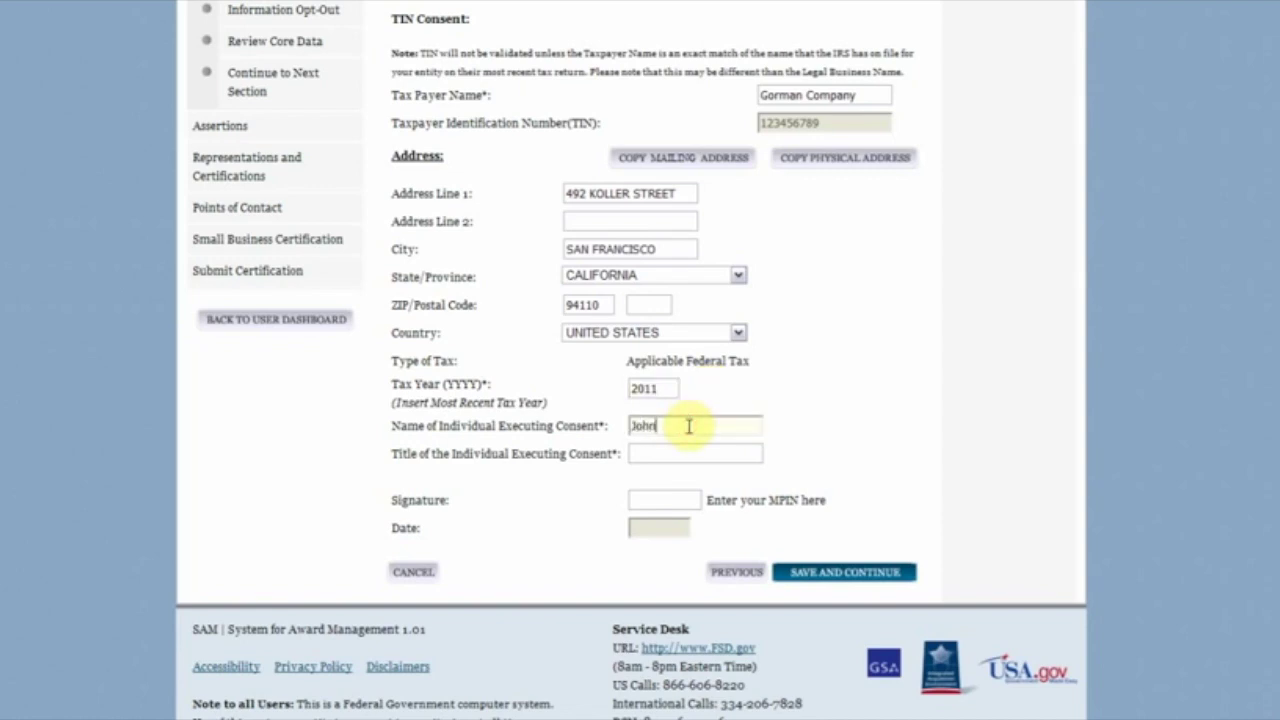
text( Consent)
key(Tab)
text(CEO)
key(Tab)
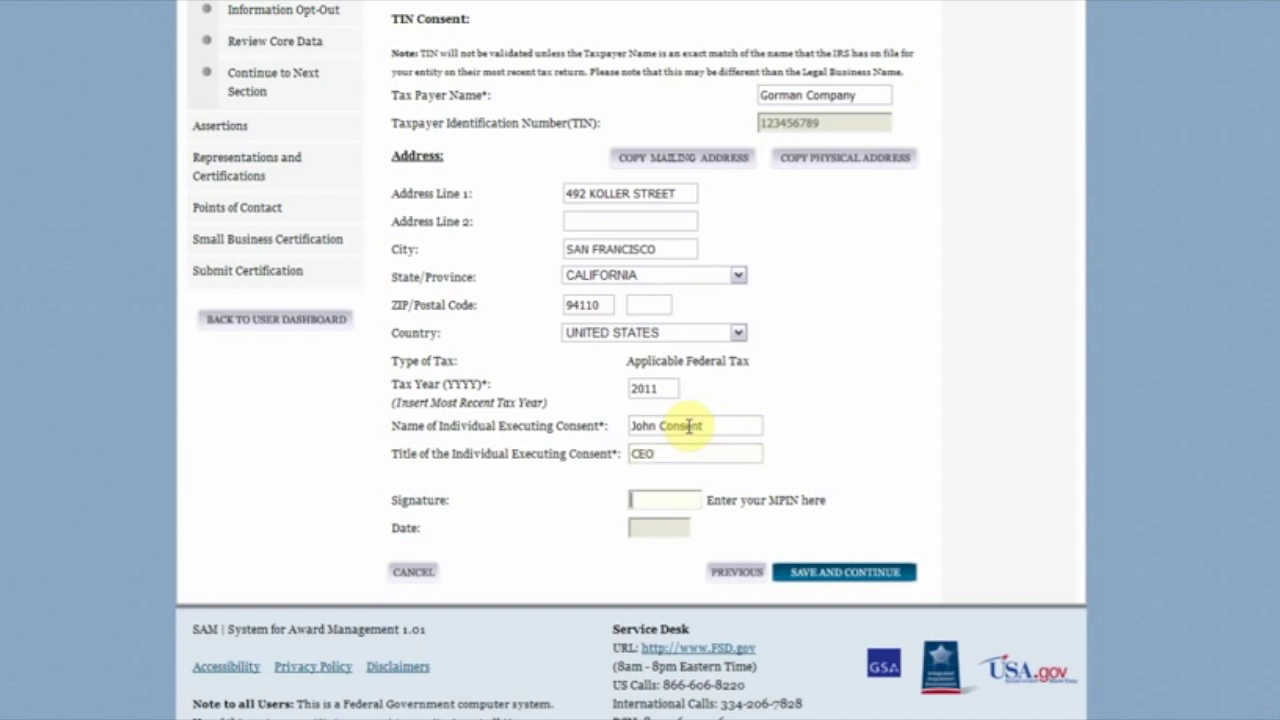
text(12345678A)
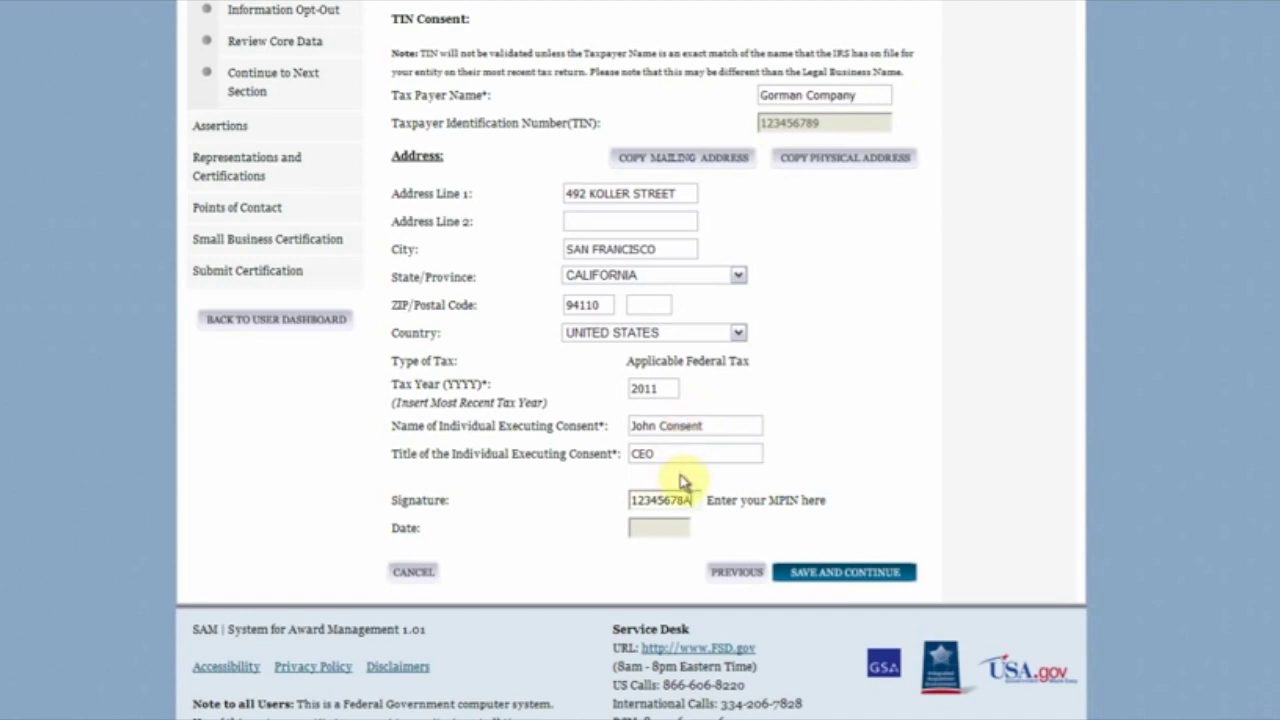
Step: Save the TIN Consent form and continue to the CAGE Code page
click(813, 575)
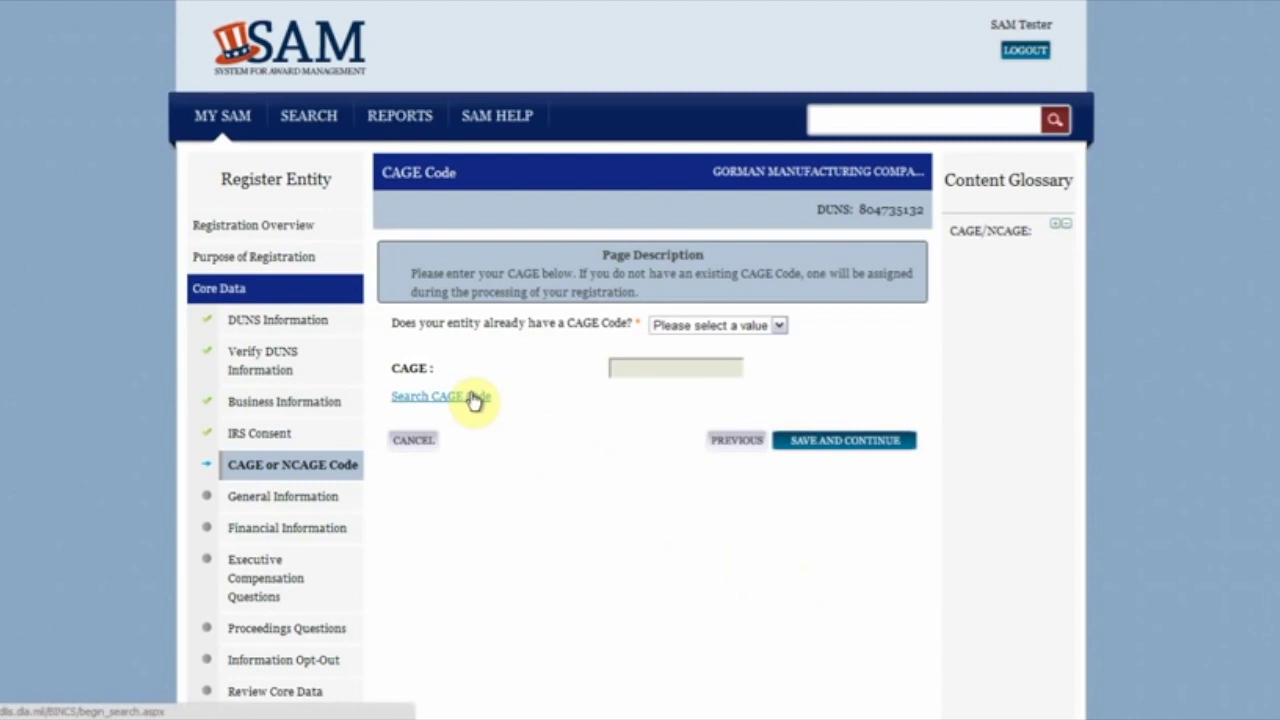
Step: Answer Yes to having a CAGE Code, enter the code, and save
click(665, 326)
click(663, 360)
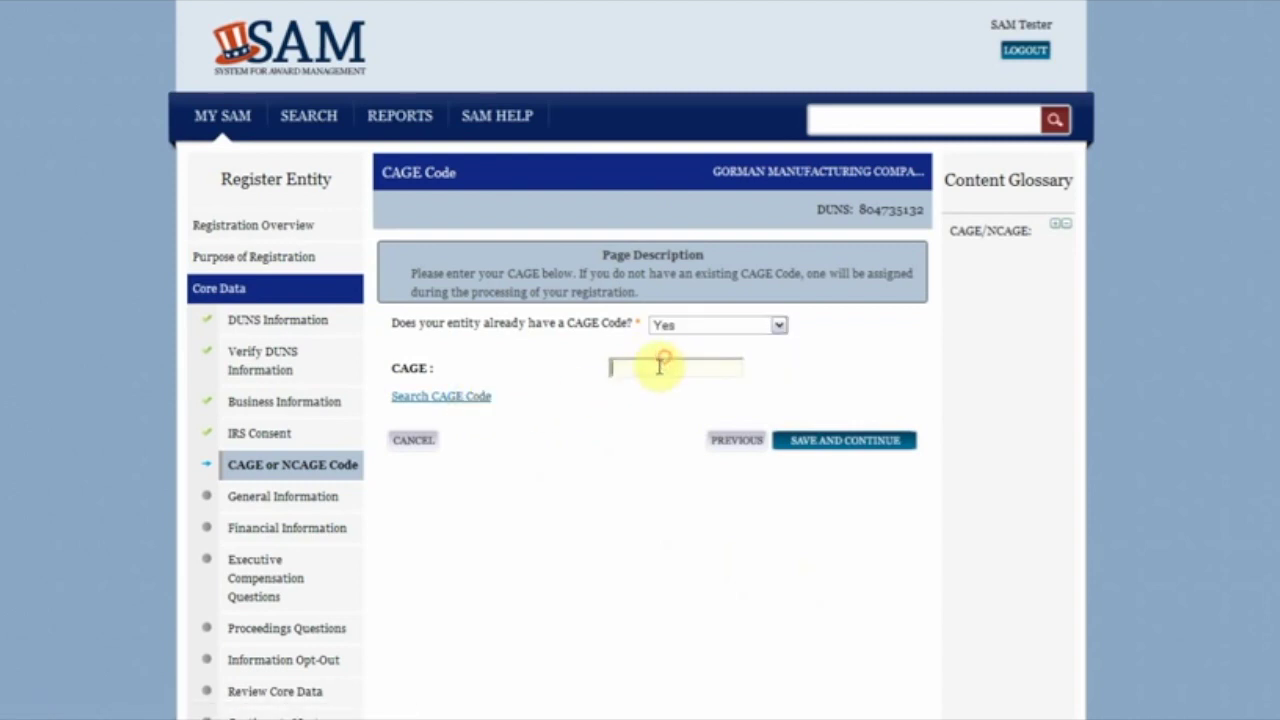
text(W123q)
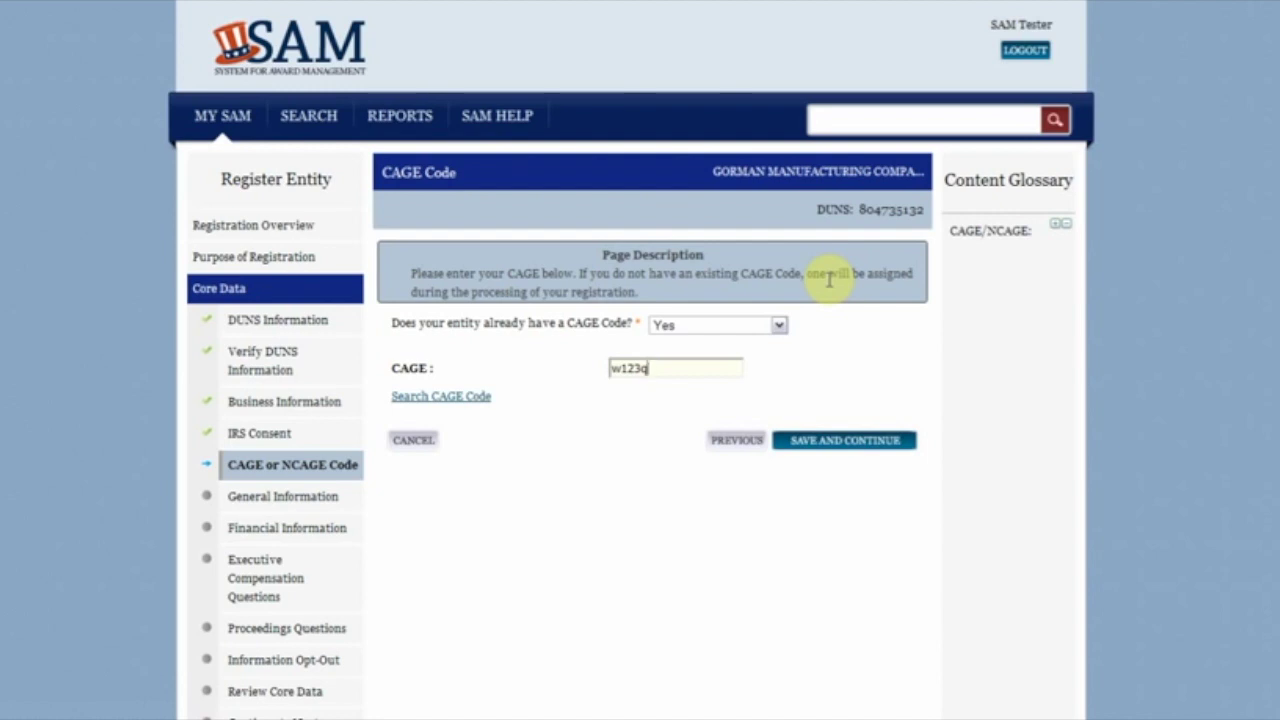
click(871, 456)
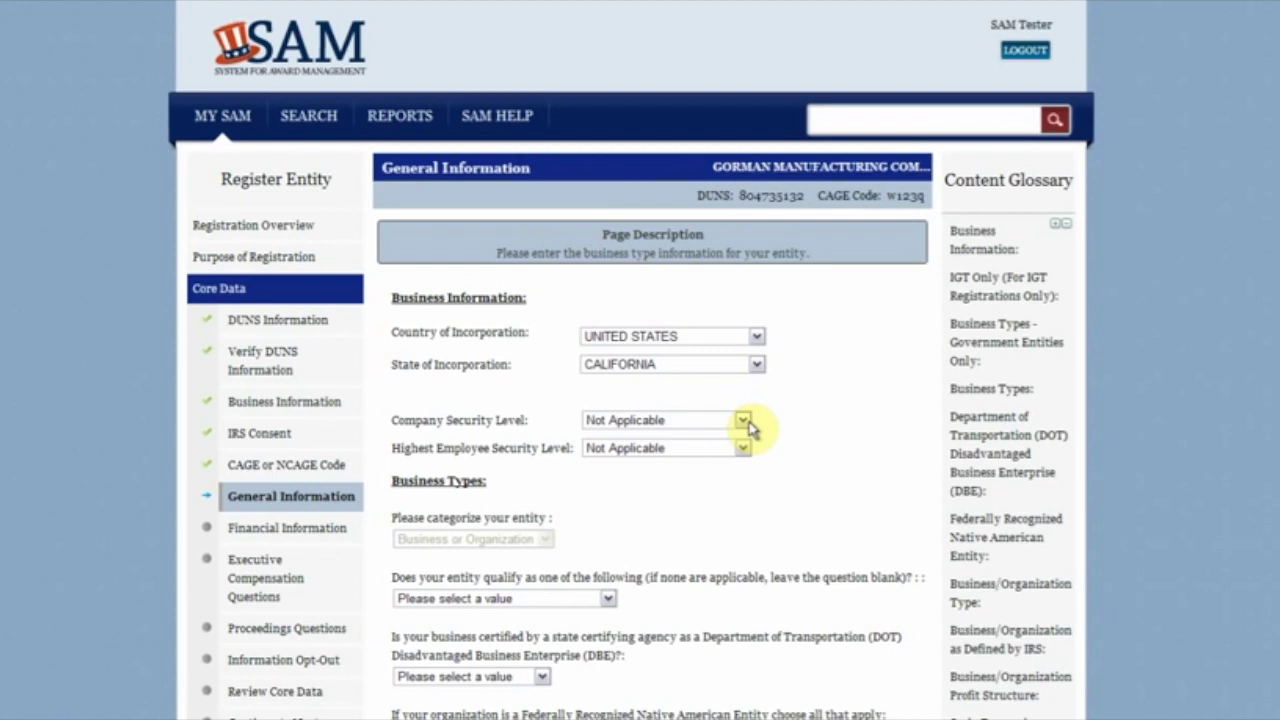
Step: Set Company Security Level and Highest Employee Security Level both to Government Top Secret
click(743, 421)
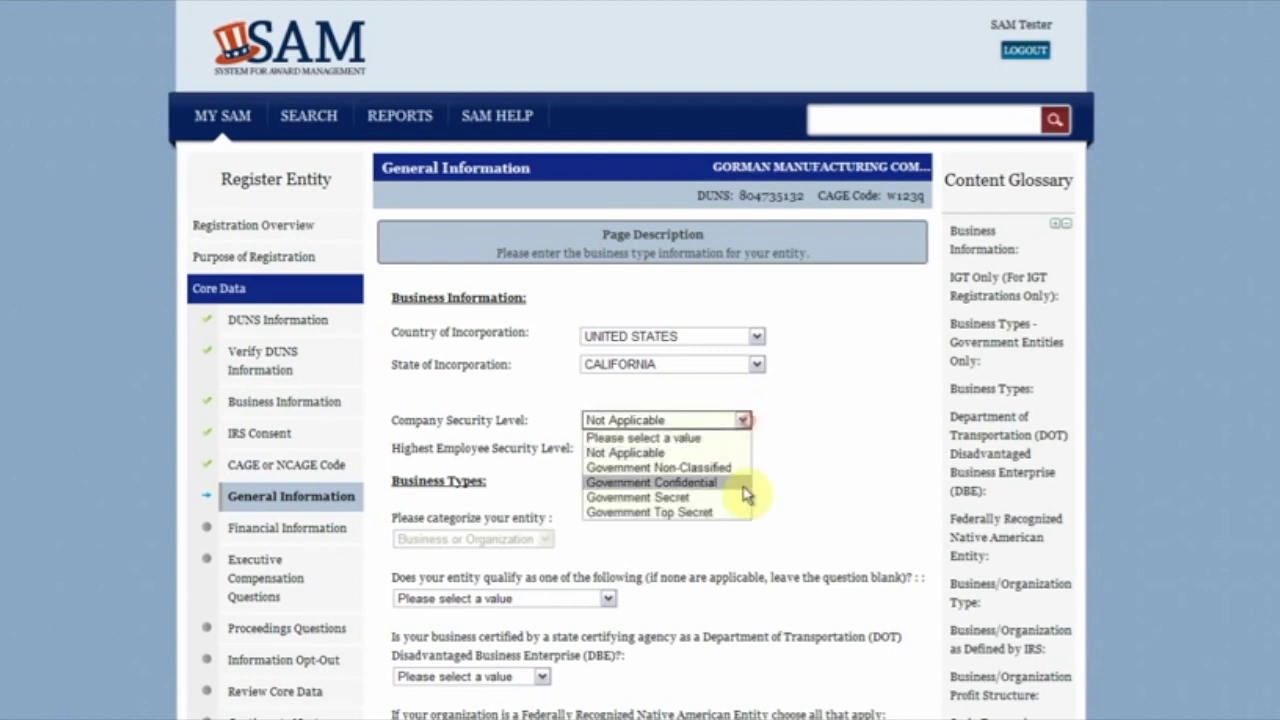
click(738, 516)
click(745, 450)
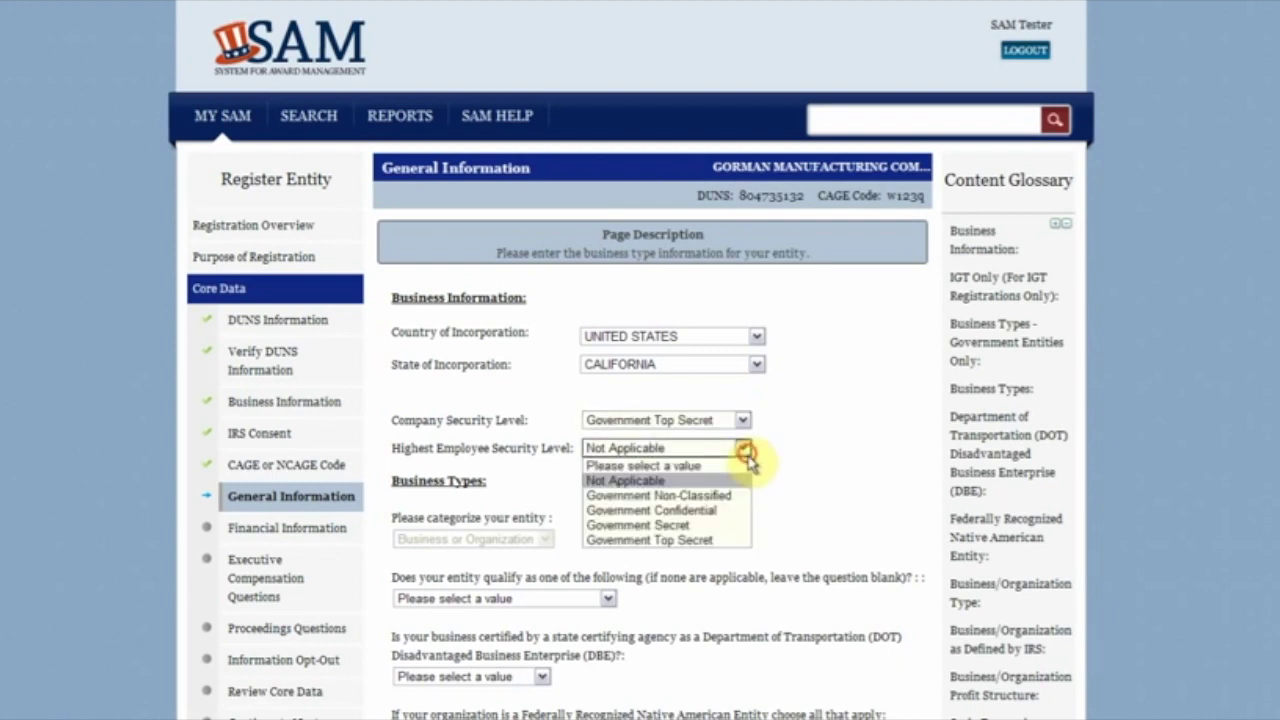
click(720, 540)
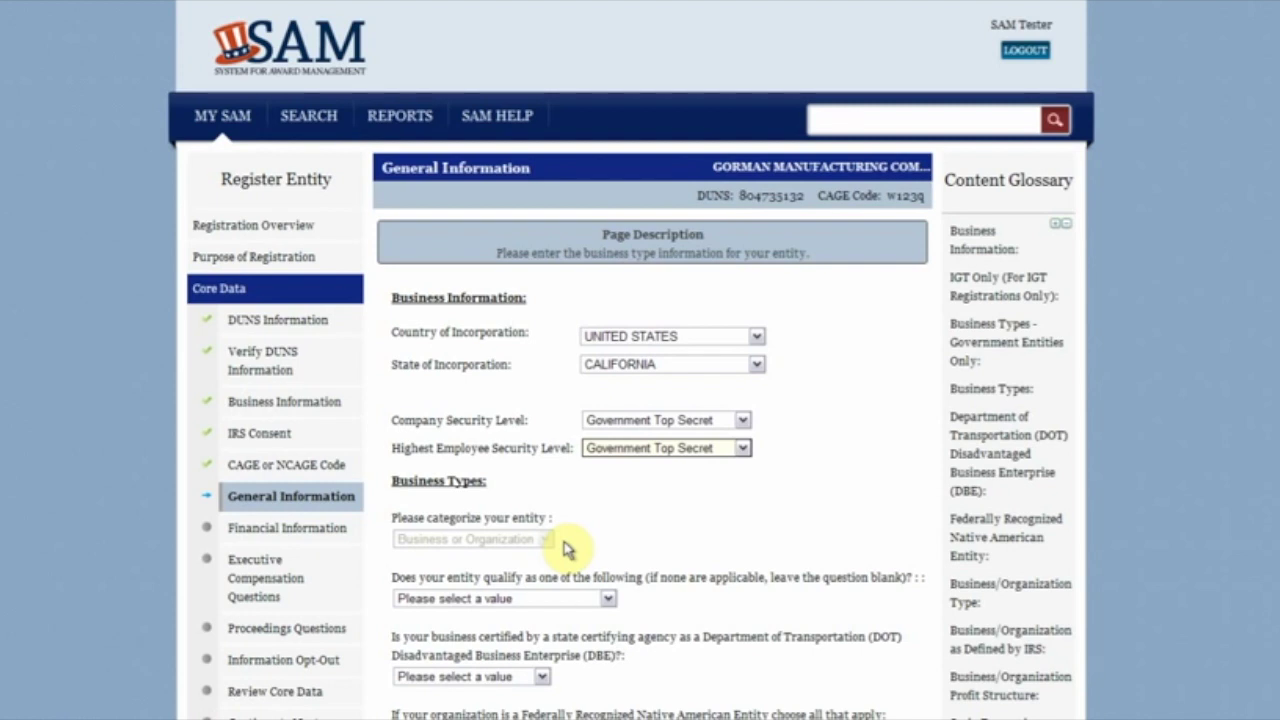
Step: Qualify the entity as an Educational Institution
click(607, 598)
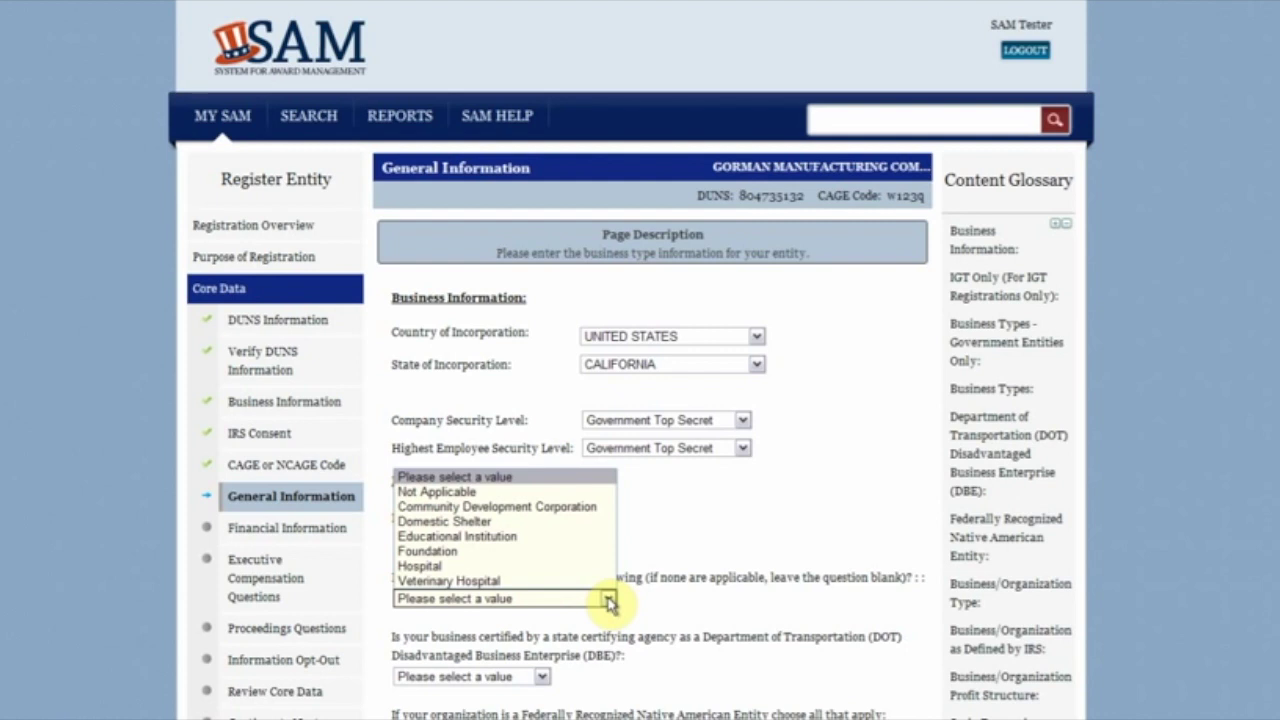
click(560, 536)
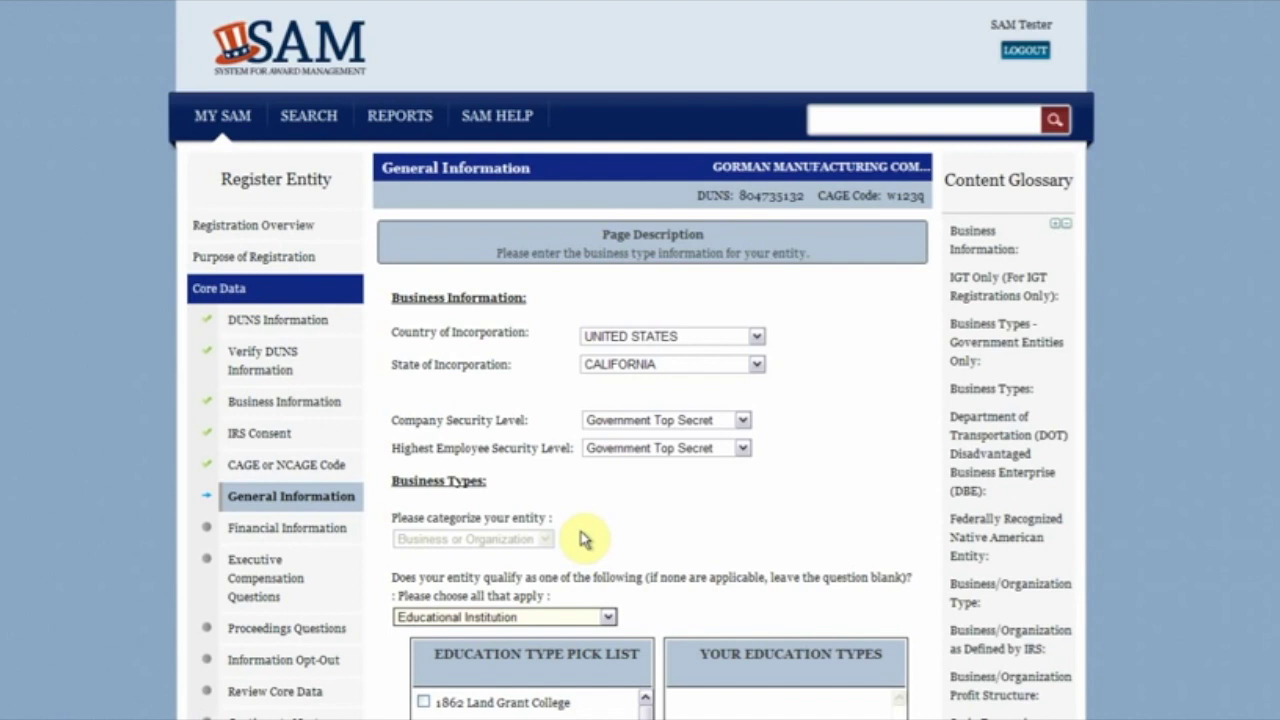
scroll(700, 540, down, 1)
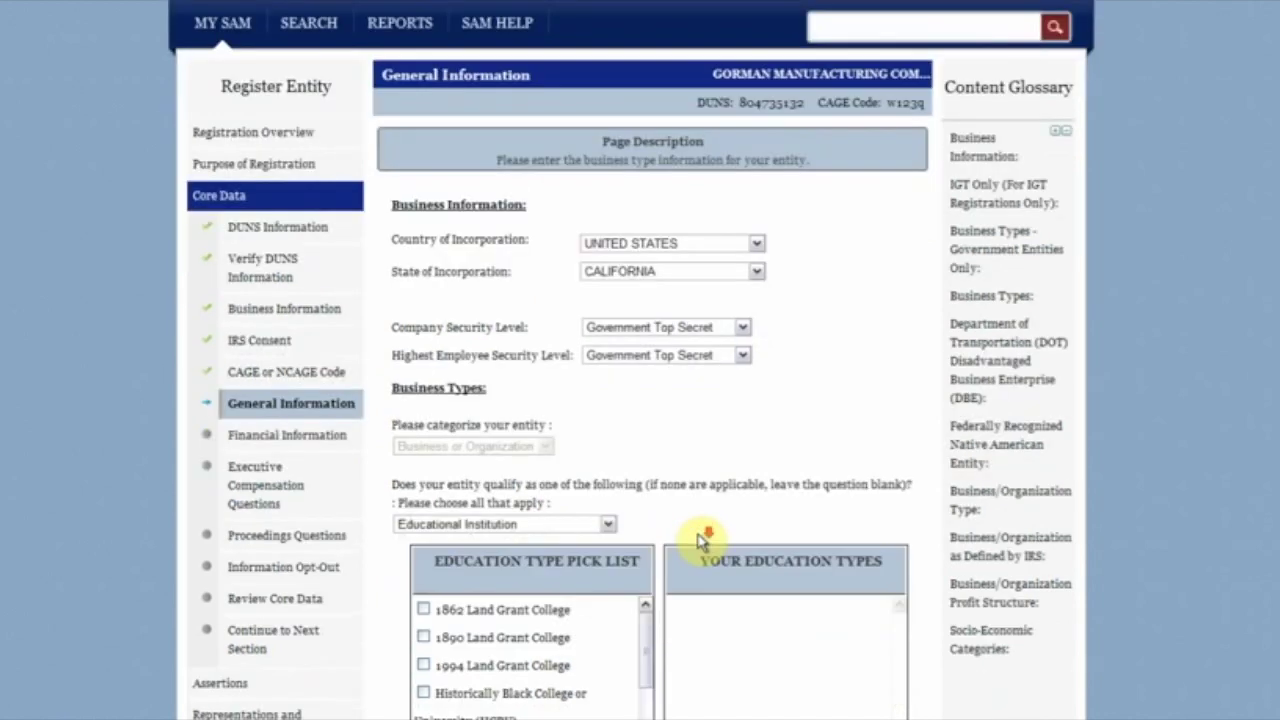
scroll(700, 540, down, 1)
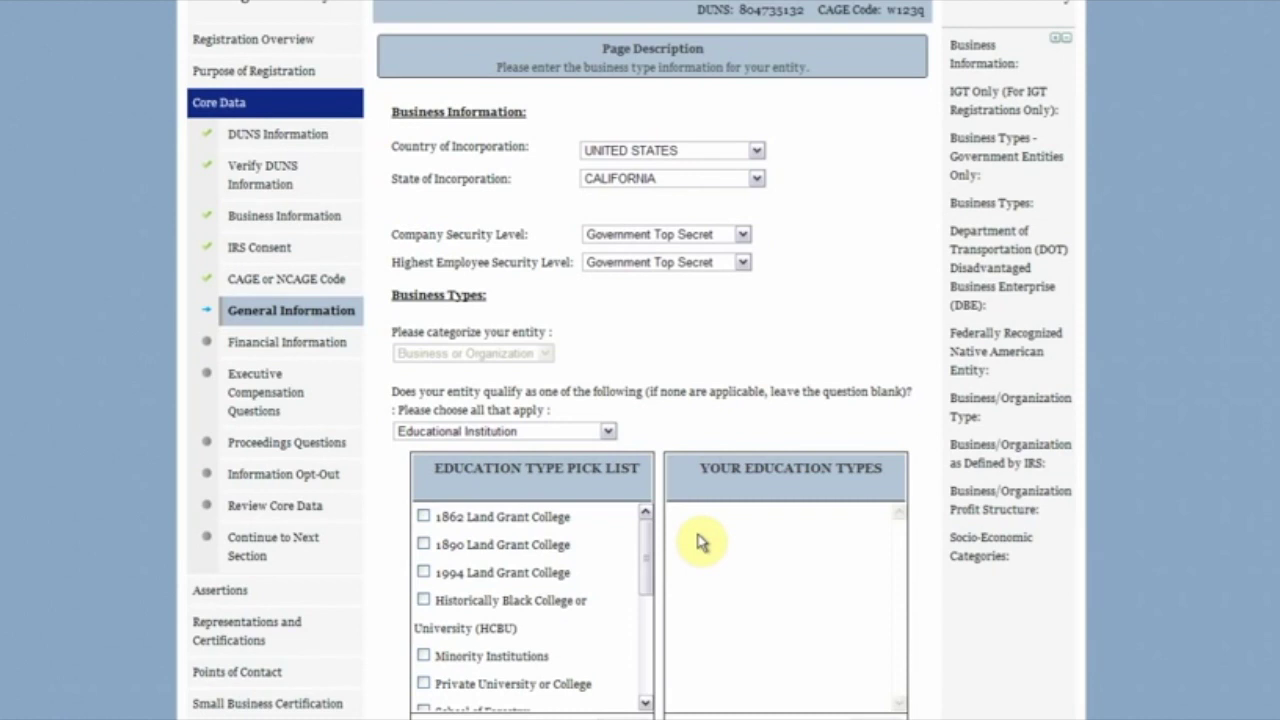
Step: Add 1862 Land Grant College and Minority Institutions as education types, then remove Minority Institutions
click(423, 516)
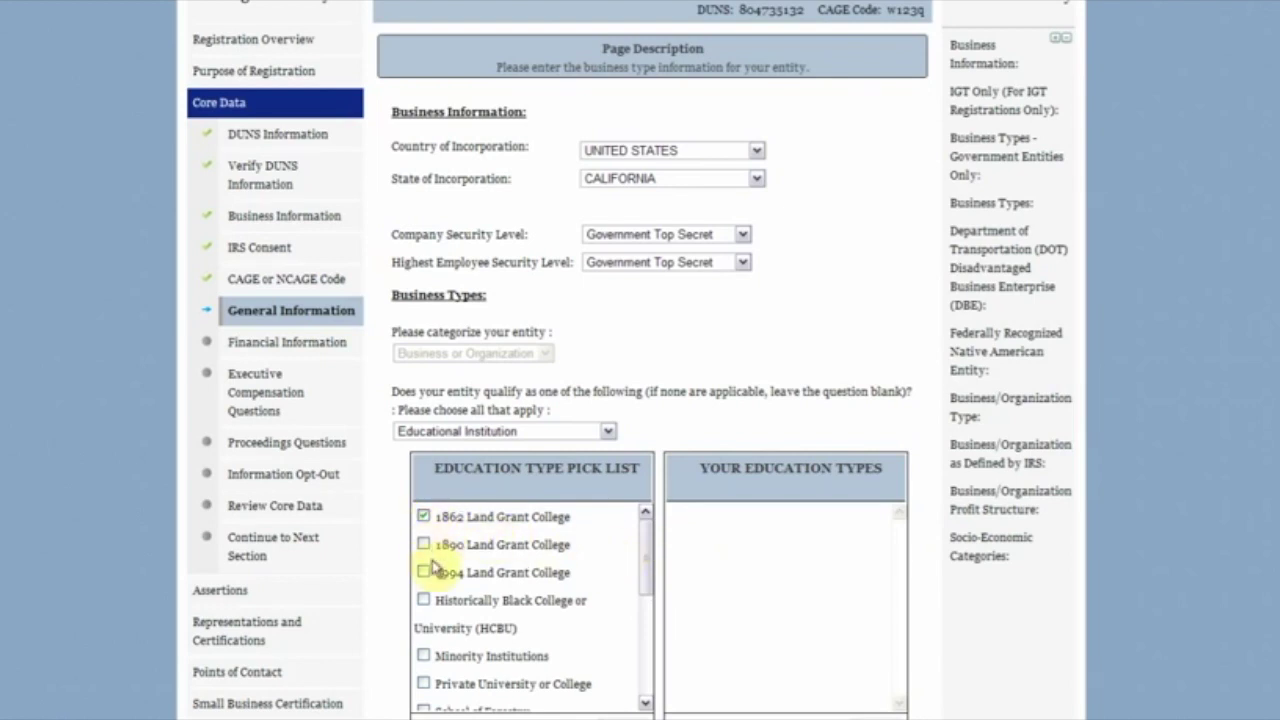
click(423, 655)
scroll(614, 606, down, 1)
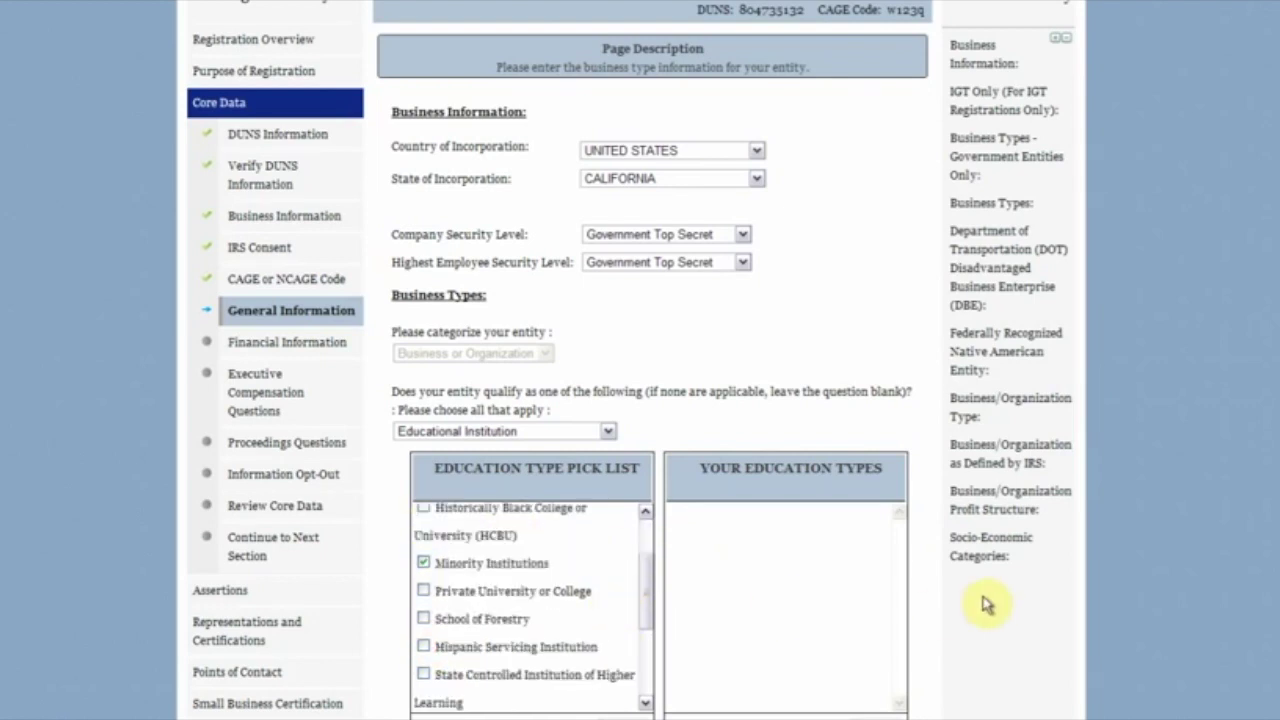
scroll(900, 596, down, 2)
click(622, 543)
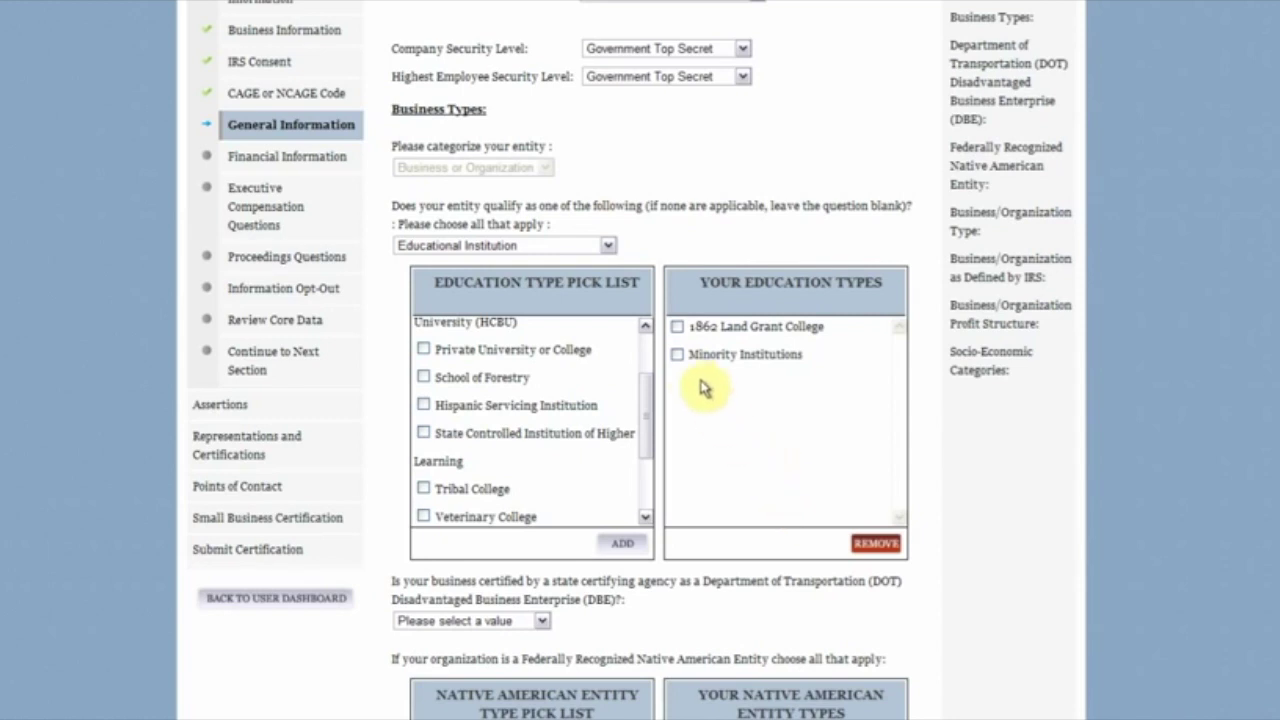
click(677, 354)
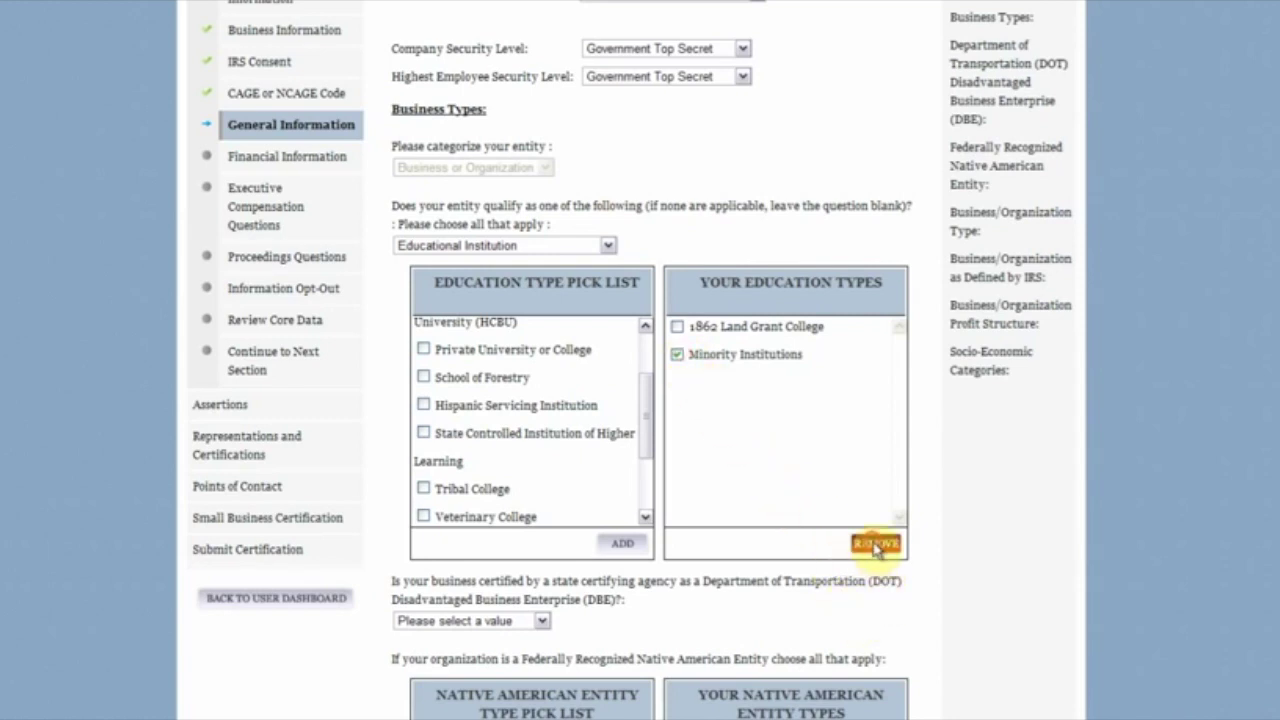
click(870, 543)
scroll(975, 560, down, 4)
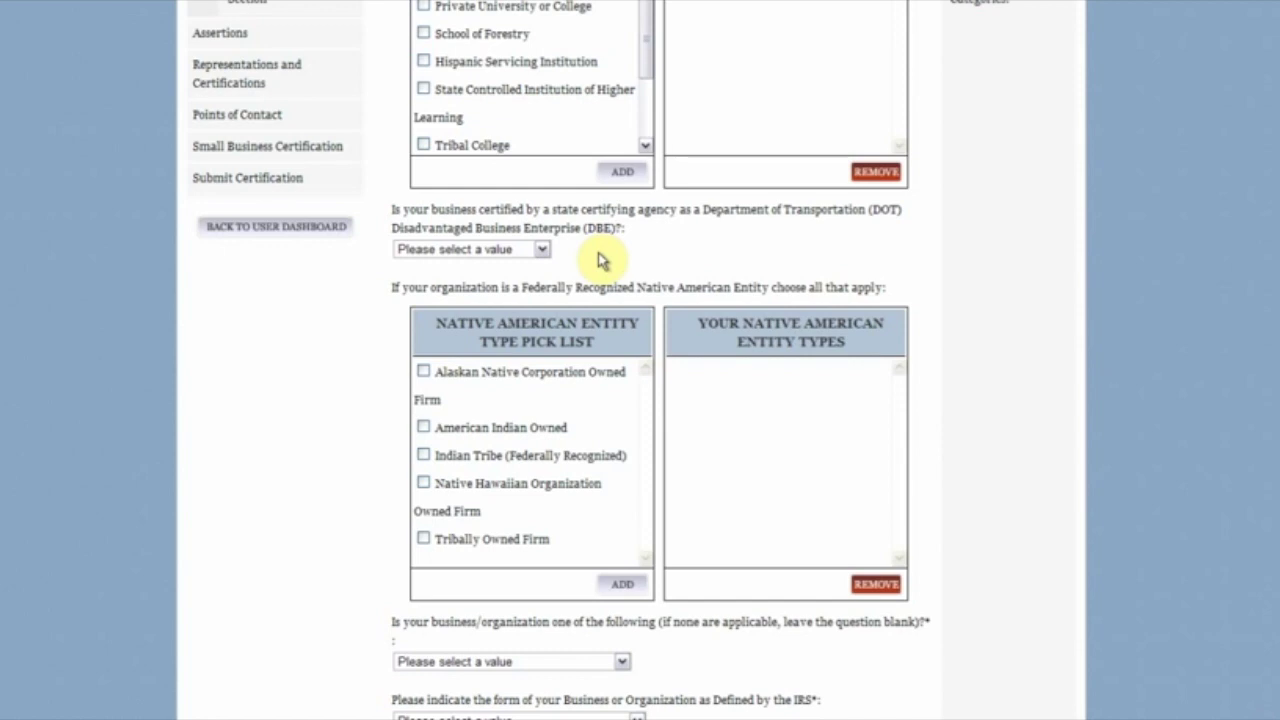
Step: Answer No to DBE certification and add Alaskan Native Corporation Owned Firm as the Native American type
click(541, 249)
click(541, 298)
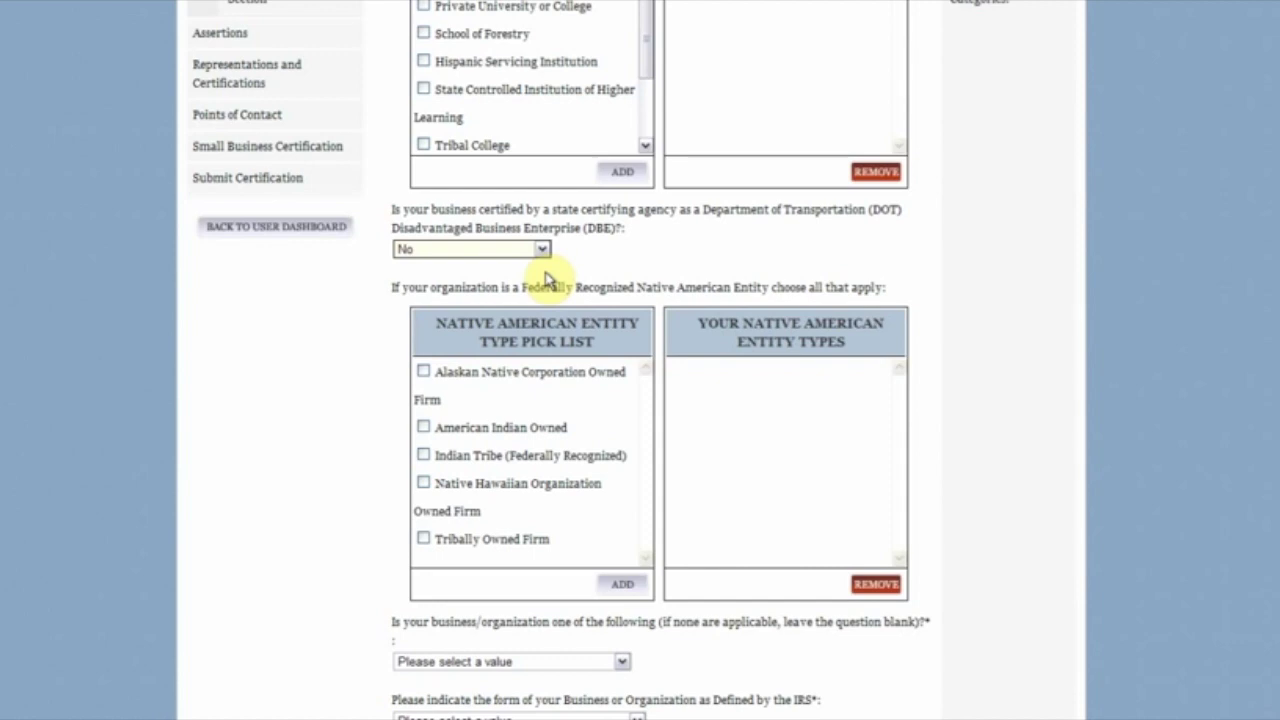
click(423, 371)
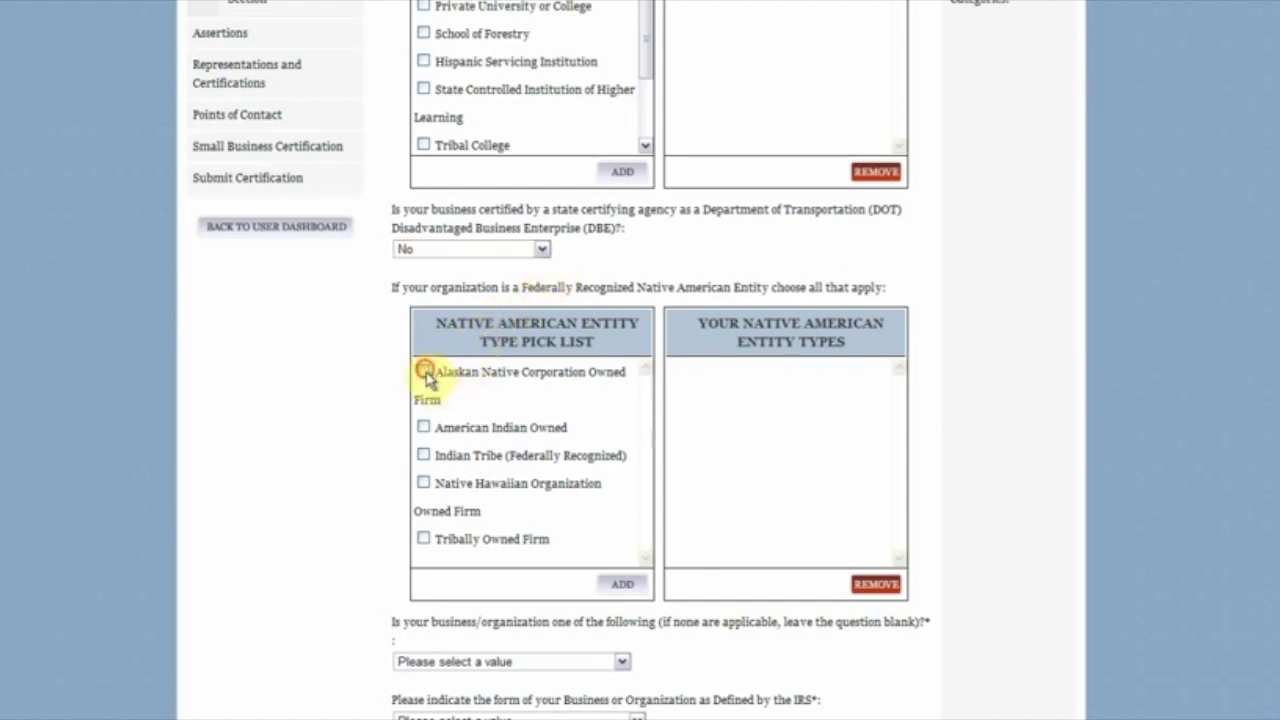
scroll(620, 597, down, 3)
click(620, 398)
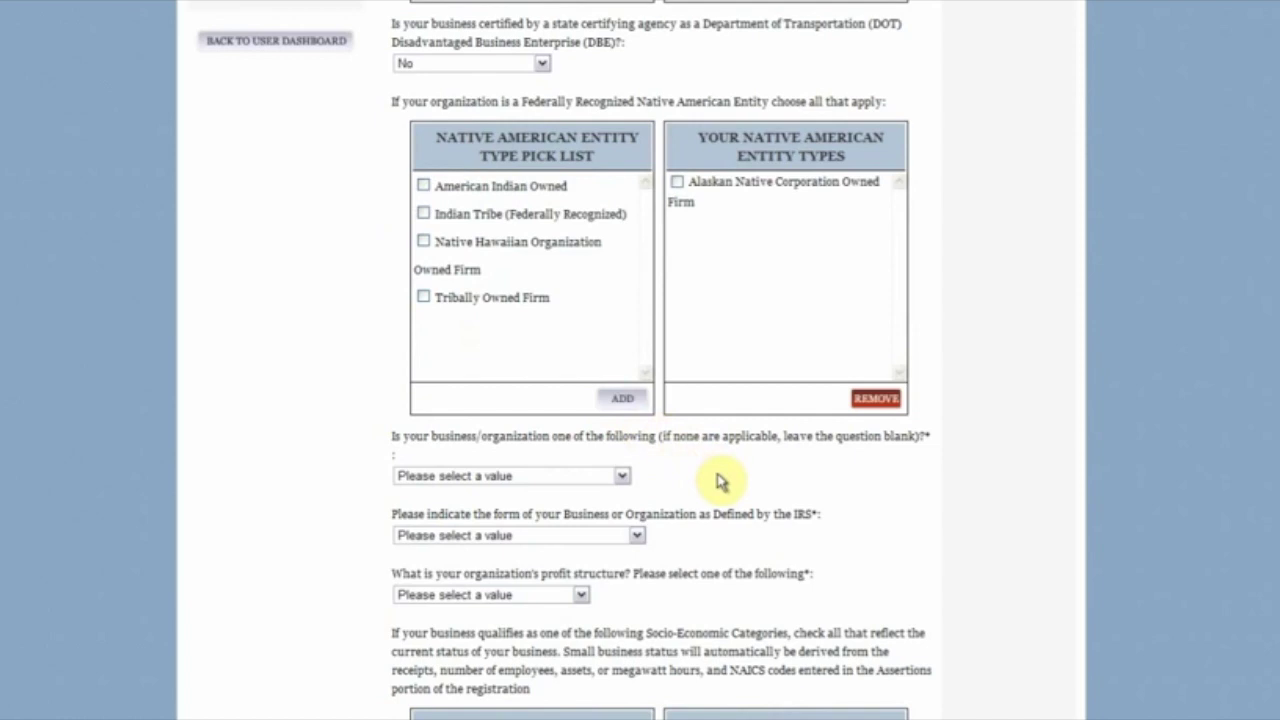
scroll(720, 478, down, 2)
scroll(724, 480, down, 1)
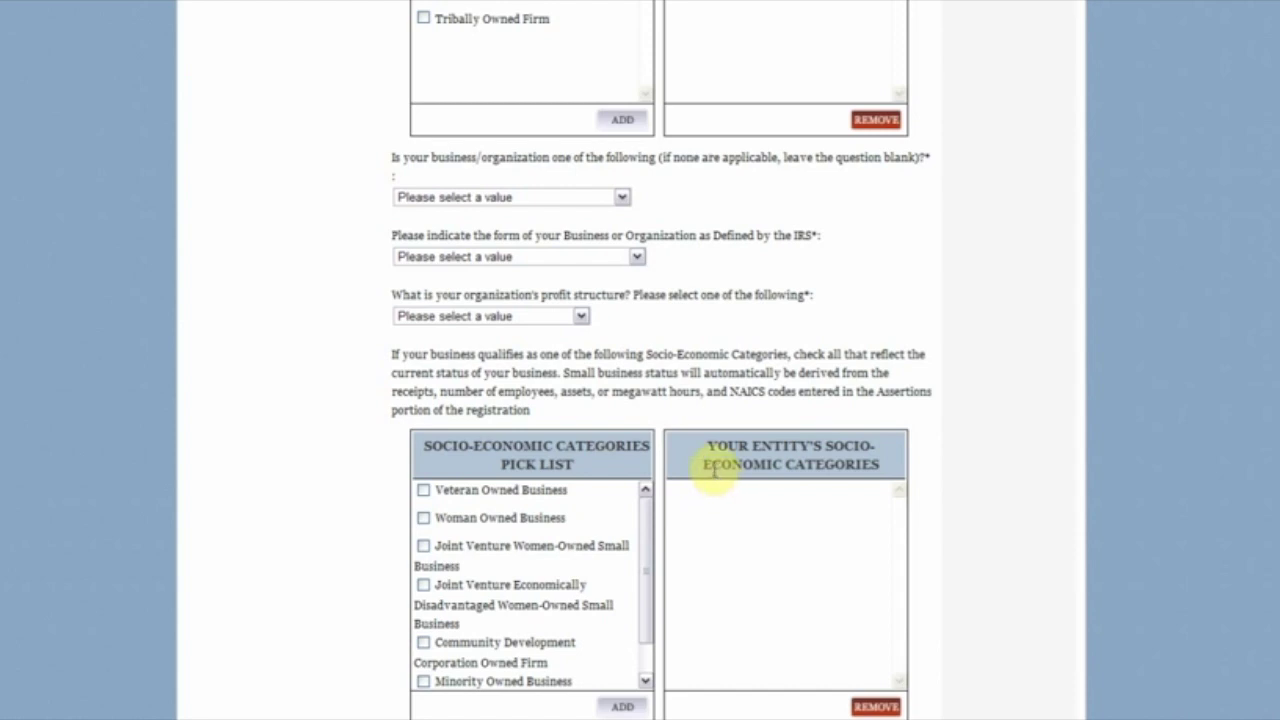
Step: Choose Limited Liability Company, IRS form Partnership or Limited Liability Partnership, and For-Profit Organization
click(619, 199)
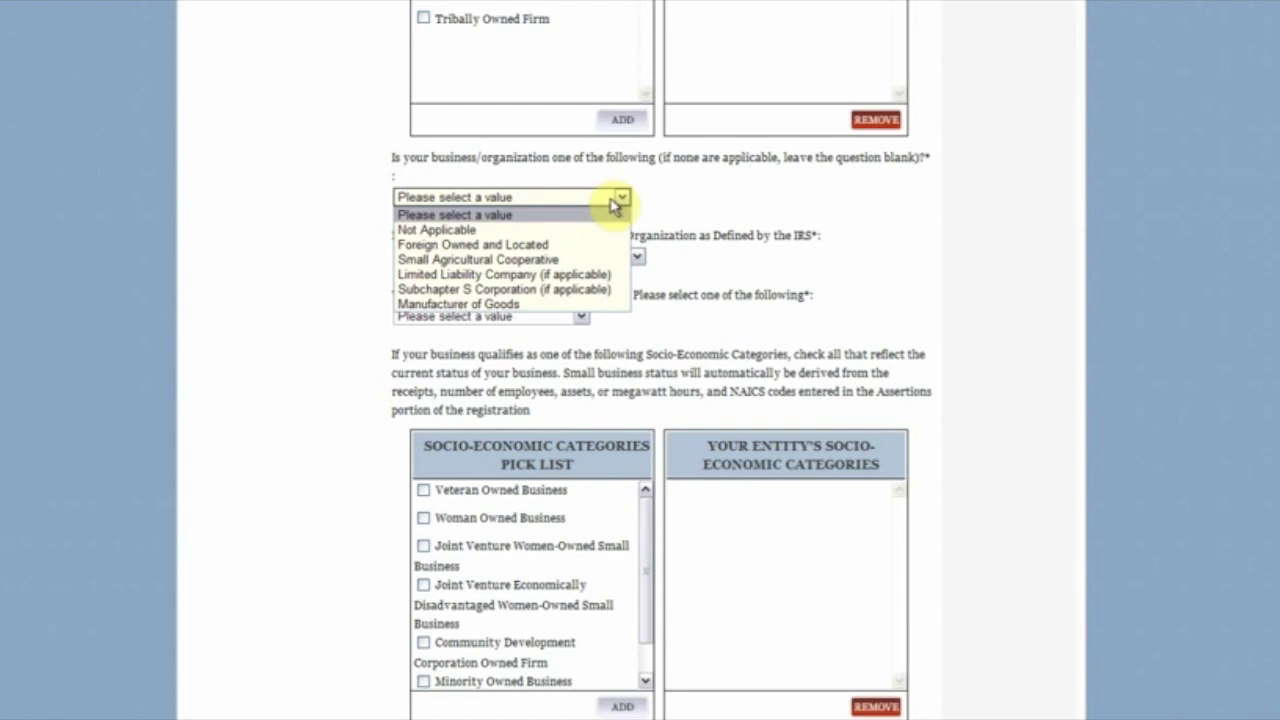
click(550, 274)
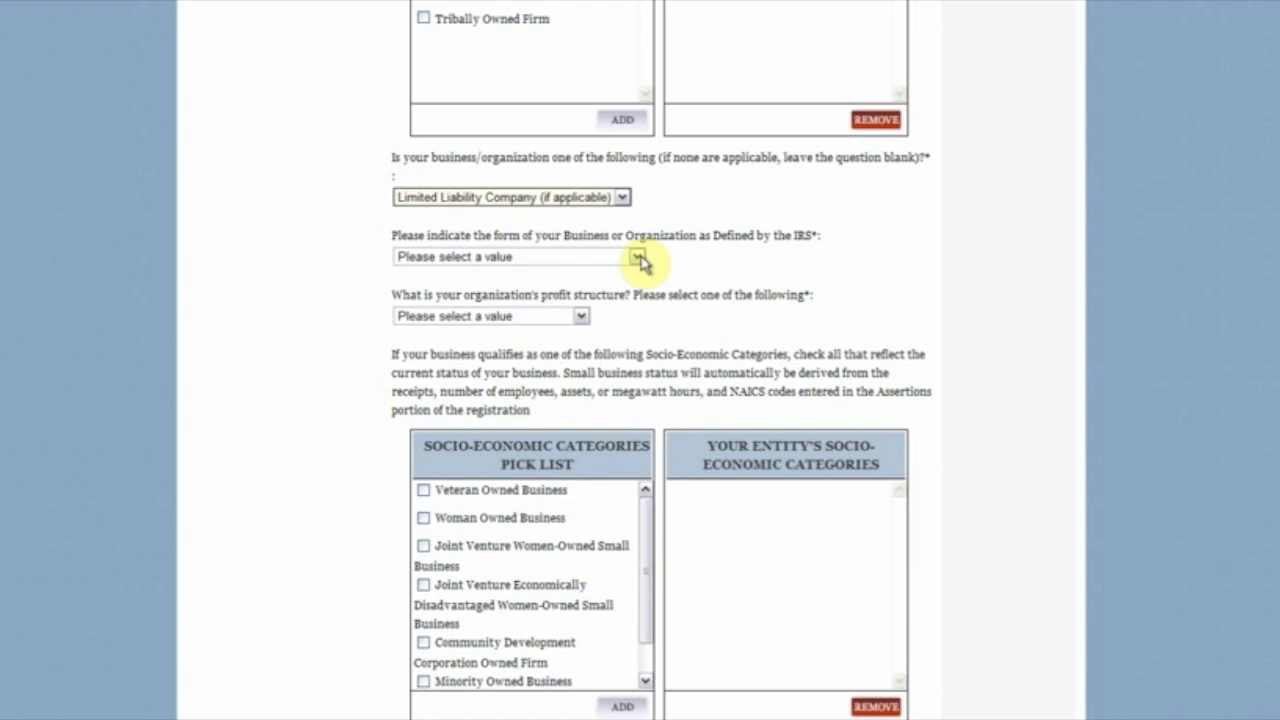
click(637, 258)
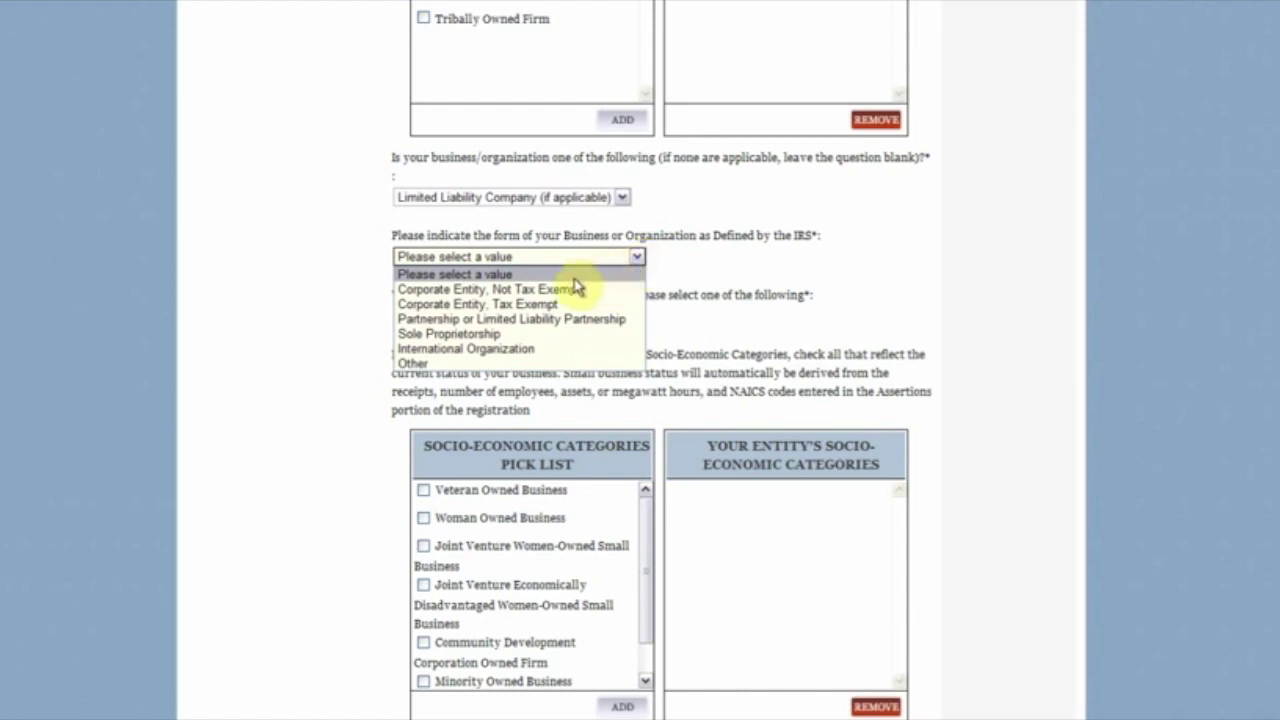
click(570, 319)
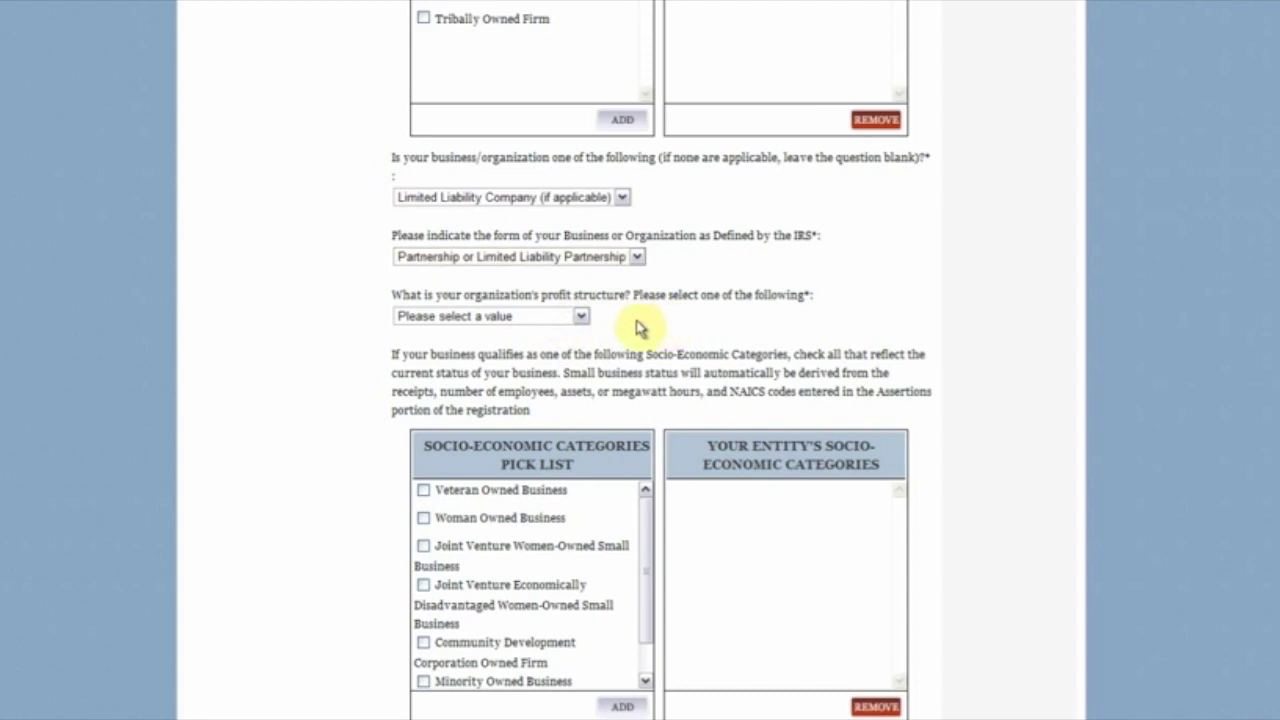
click(581, 316)
click(584, 348)
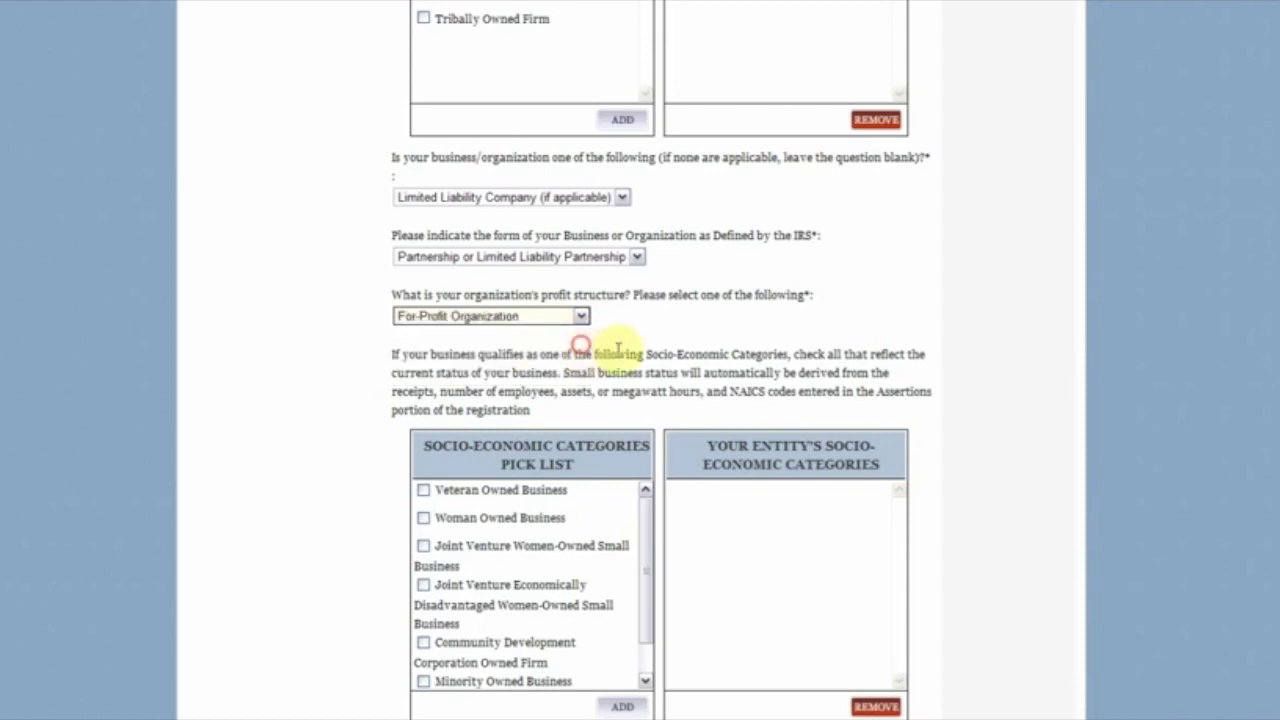
scroll(828, 305, down, 3)
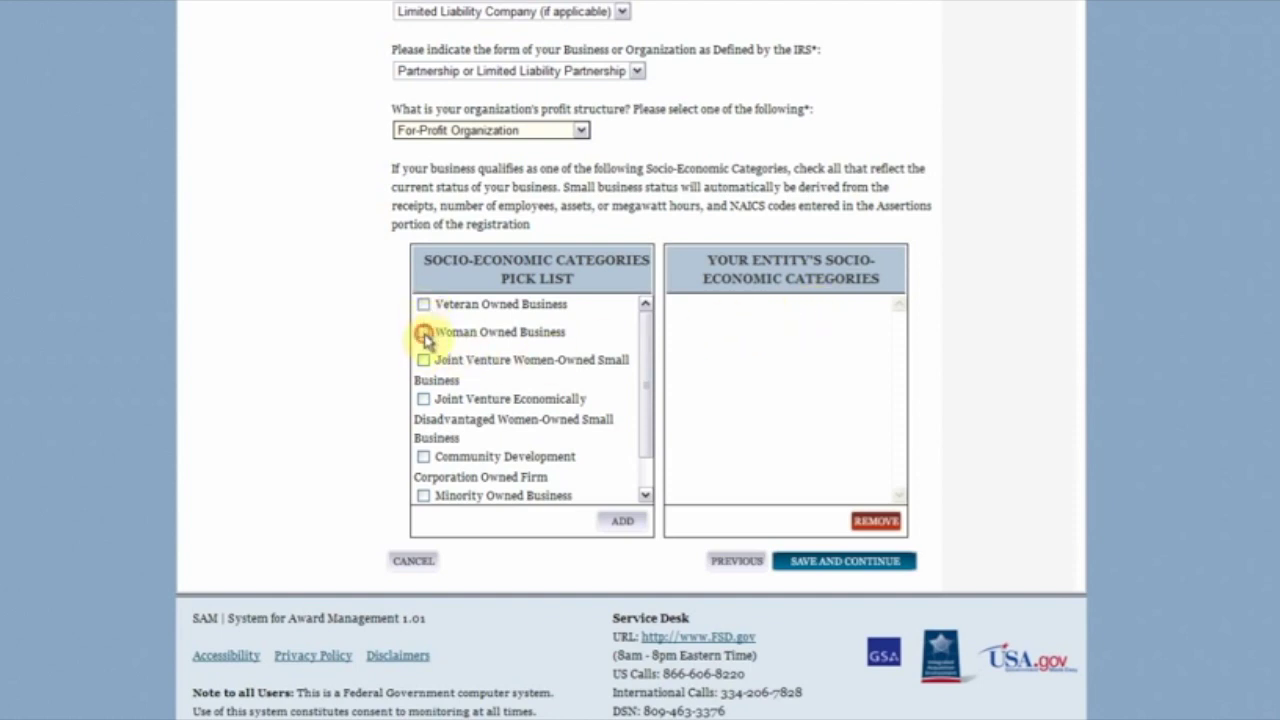
Step: Add Woman Owned Business with its four women-owned small business sub-categories, then save and continue
click(424, 333)
click(430, 359)
click(434, 387)
click(423, 427)
click(423, 467)
drag(651, 403, 651, 470)
click(622, 520)
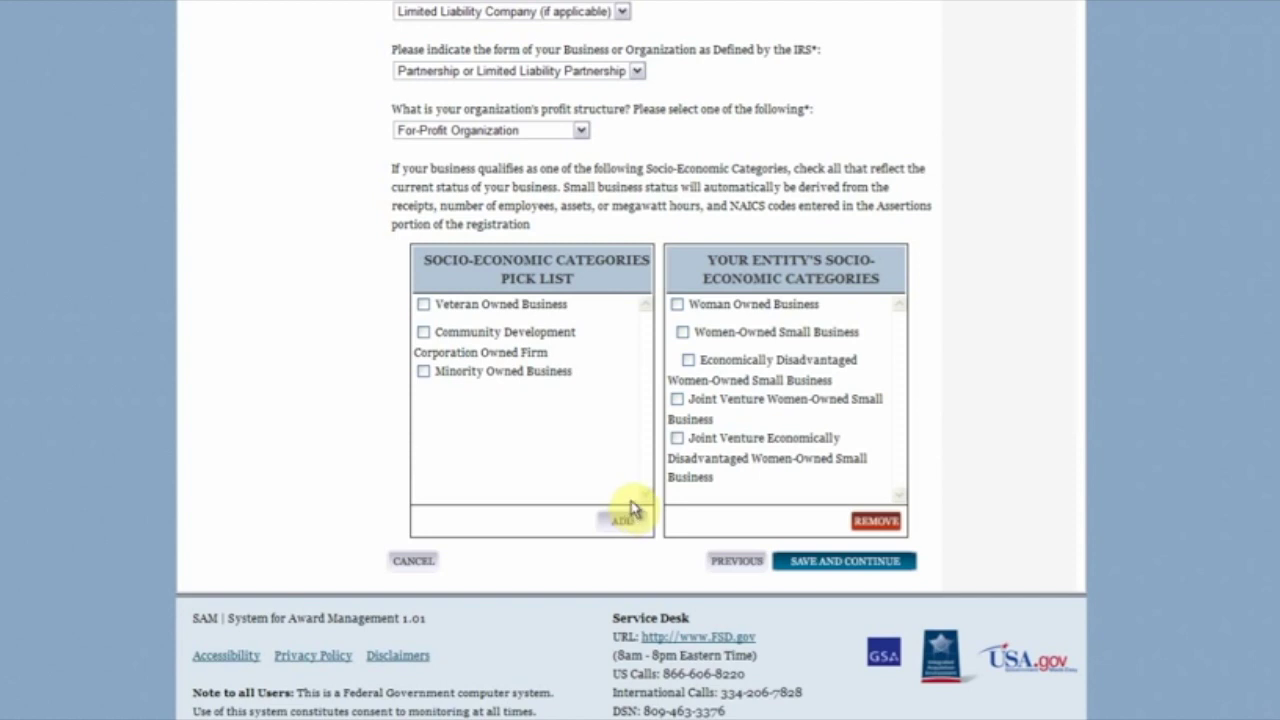
click(811, 562)
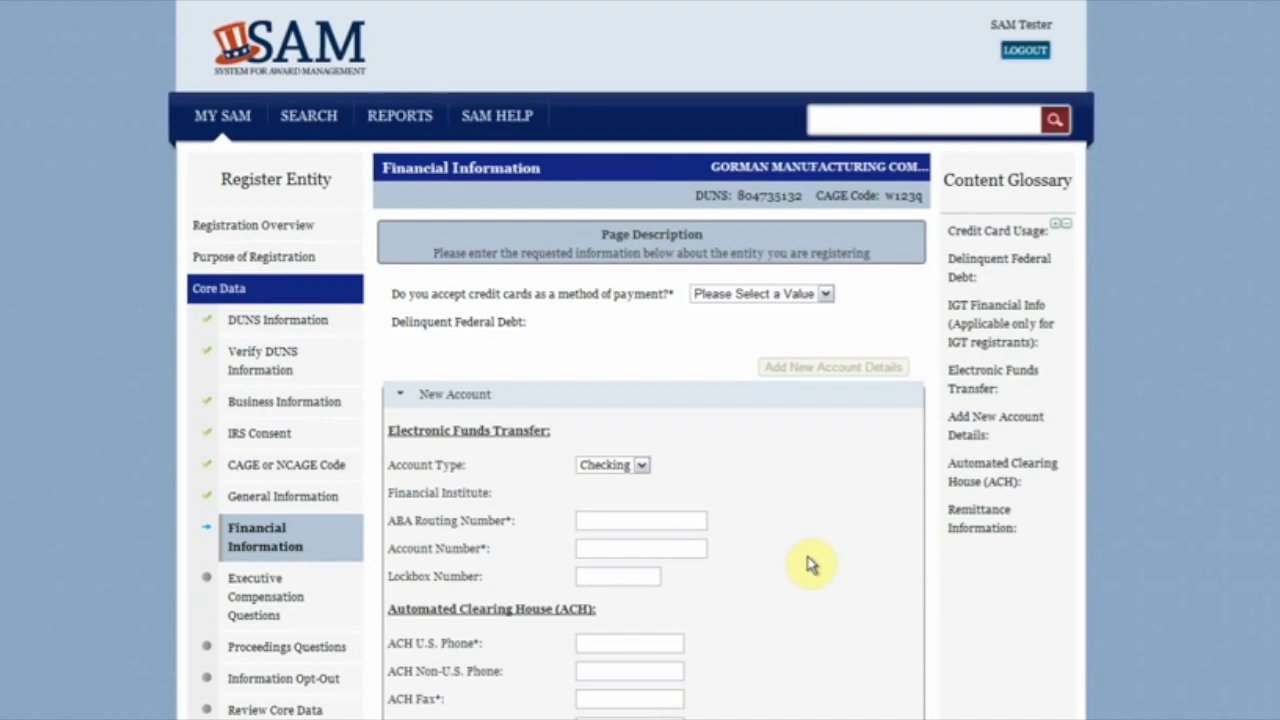
Step: Answer Yes to accepting credit cards and go to the ABA Routing Number field
click(826, 294)
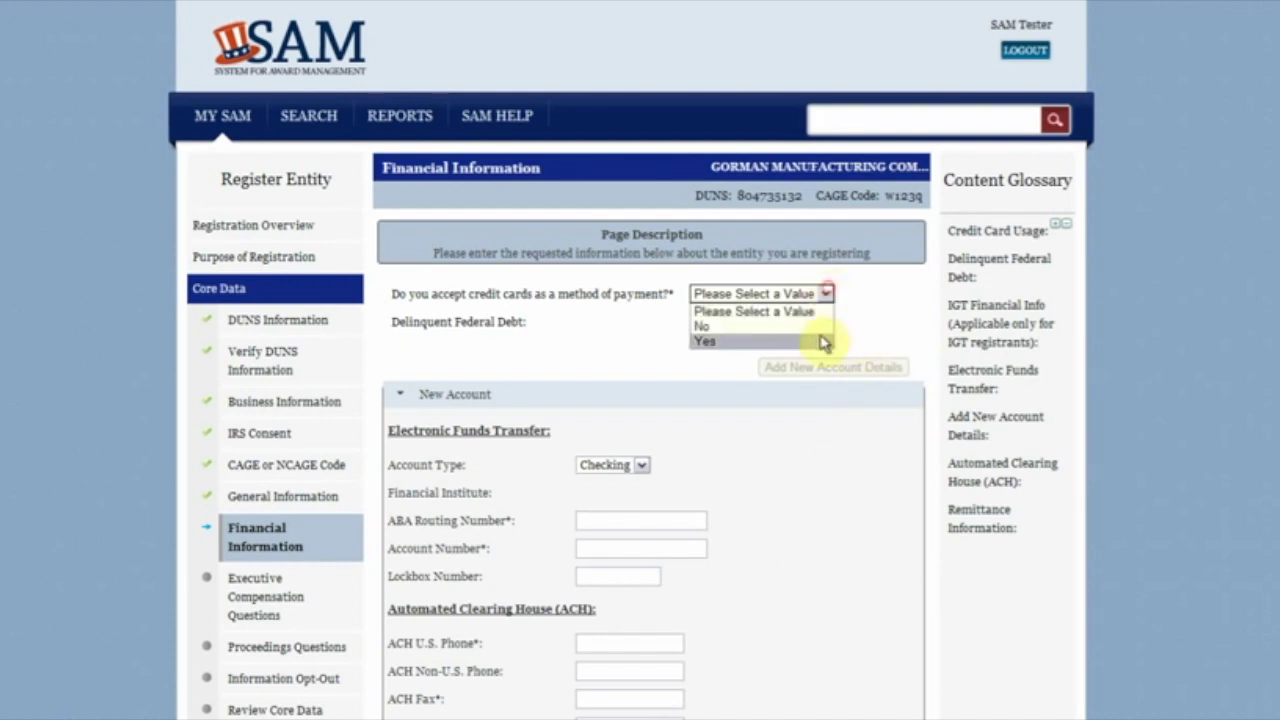
click(820, 341)
scroll(828, 346, down, 1)
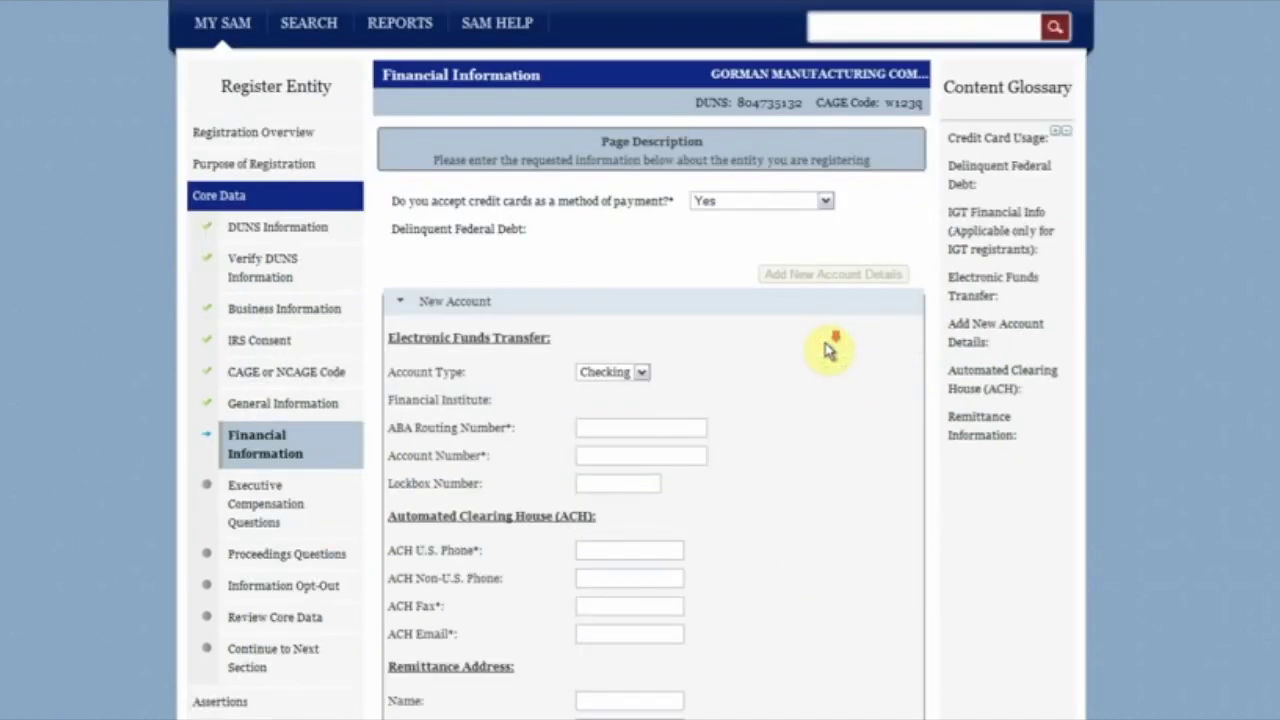
scroll(828, 347, down, 2)
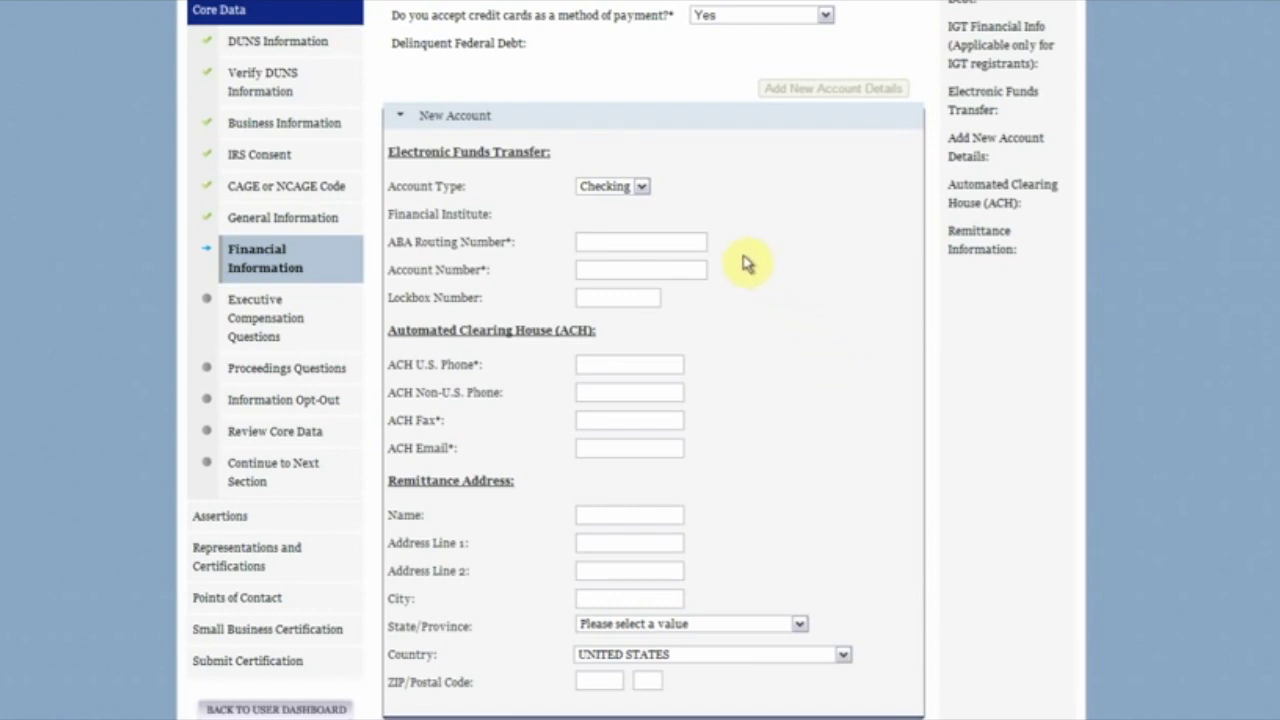
click(651, 238)
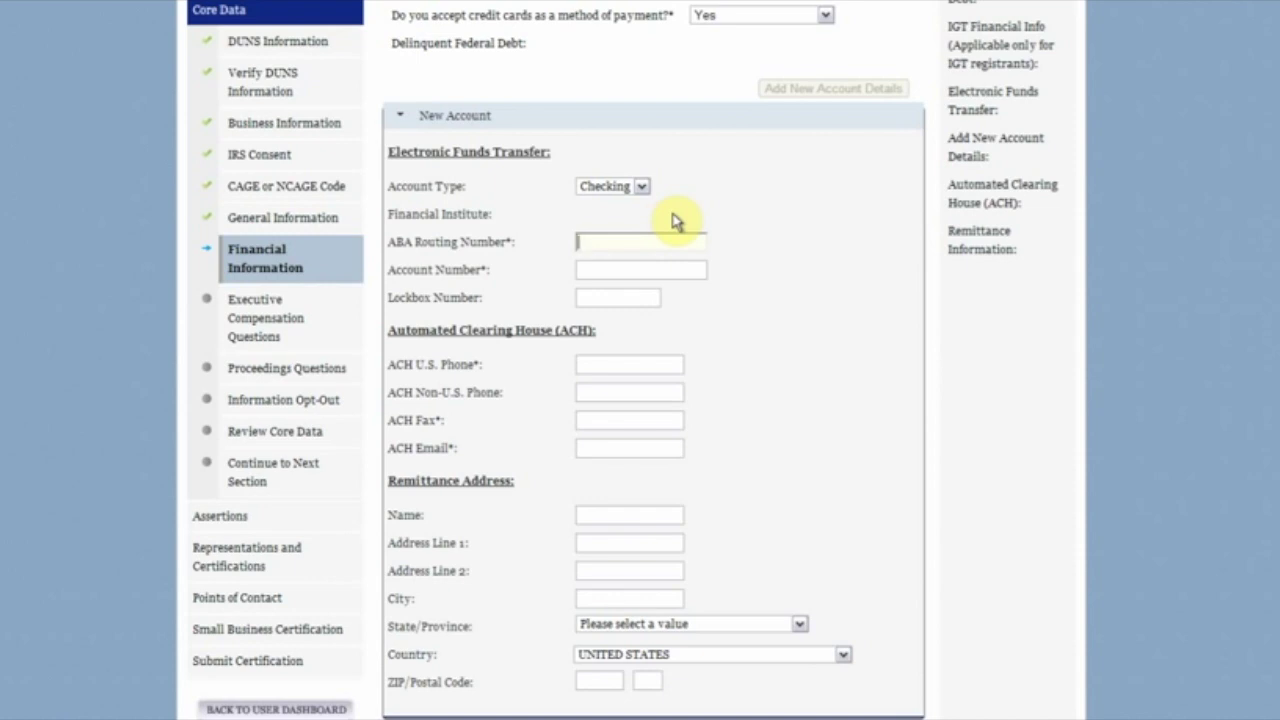
Step: Enter the bank's ABA routing number and the account number
key(Tab)
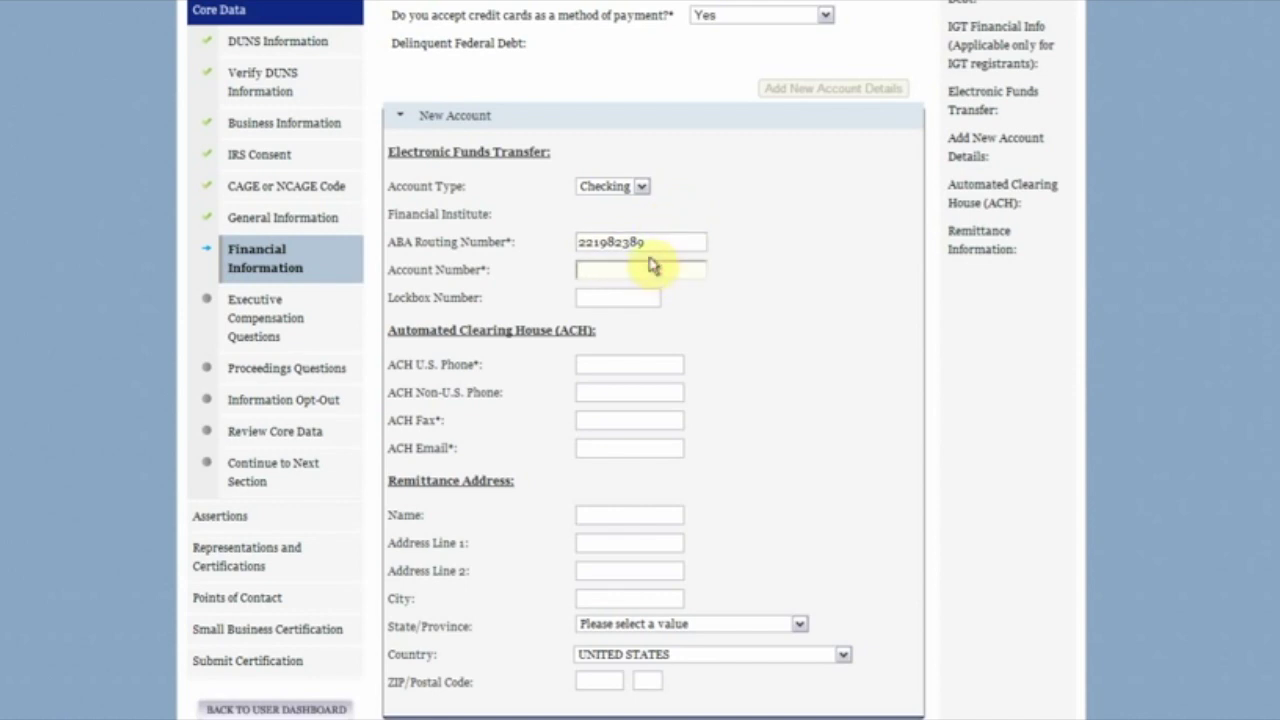
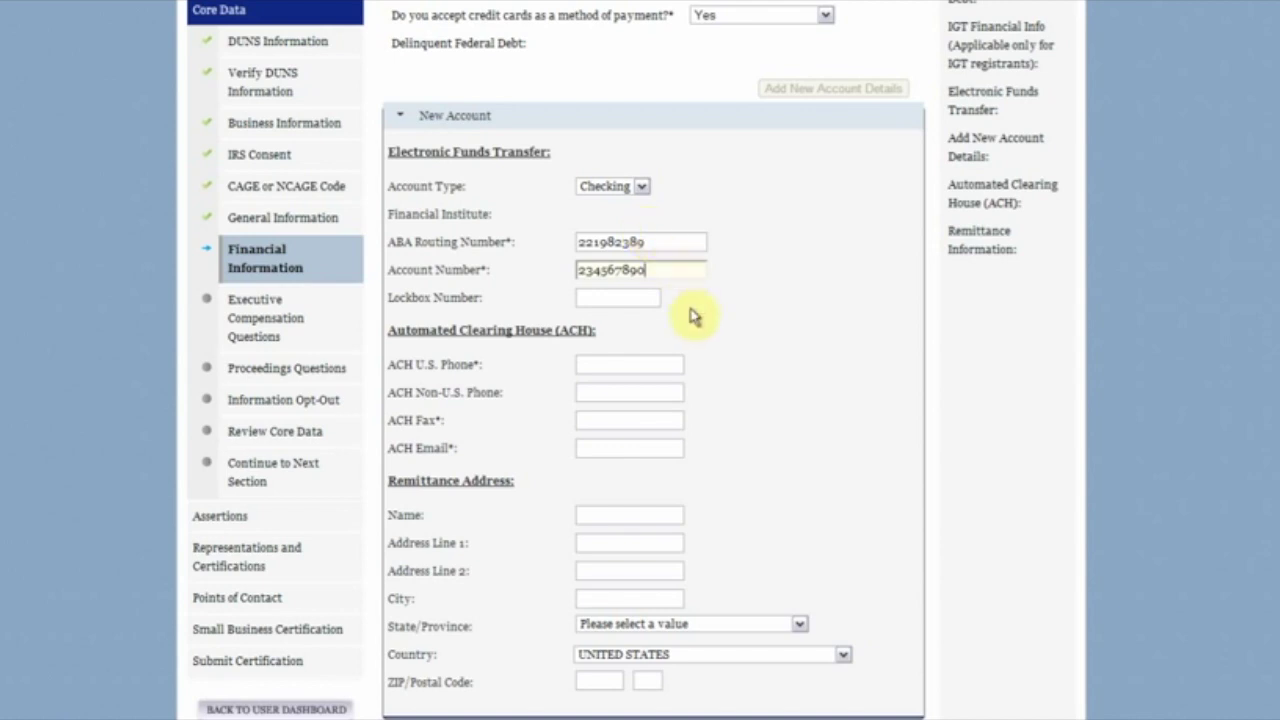
Step: Fill in the ACH U.S. phone number, ACH fax number and ACH e-mail address
click(657, 364)
text(5555551212)
key(Tab)
key(Tab)
text(5555551313)
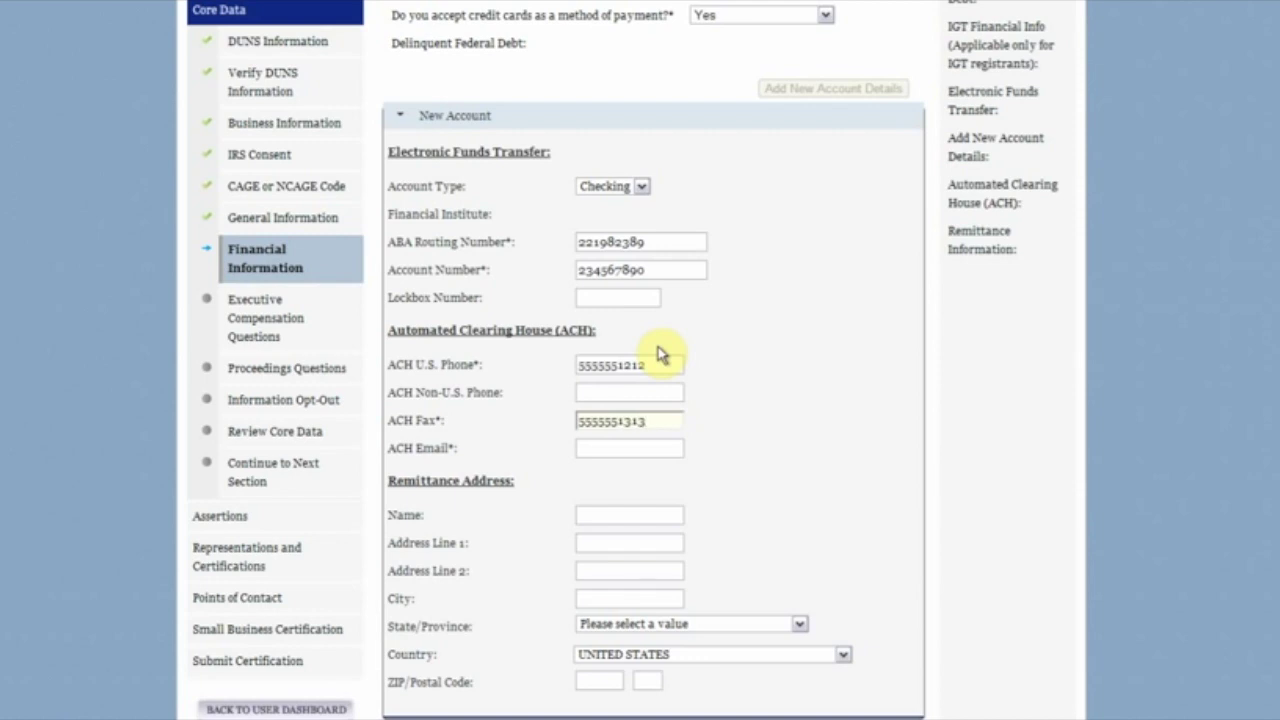
click(630, 451)
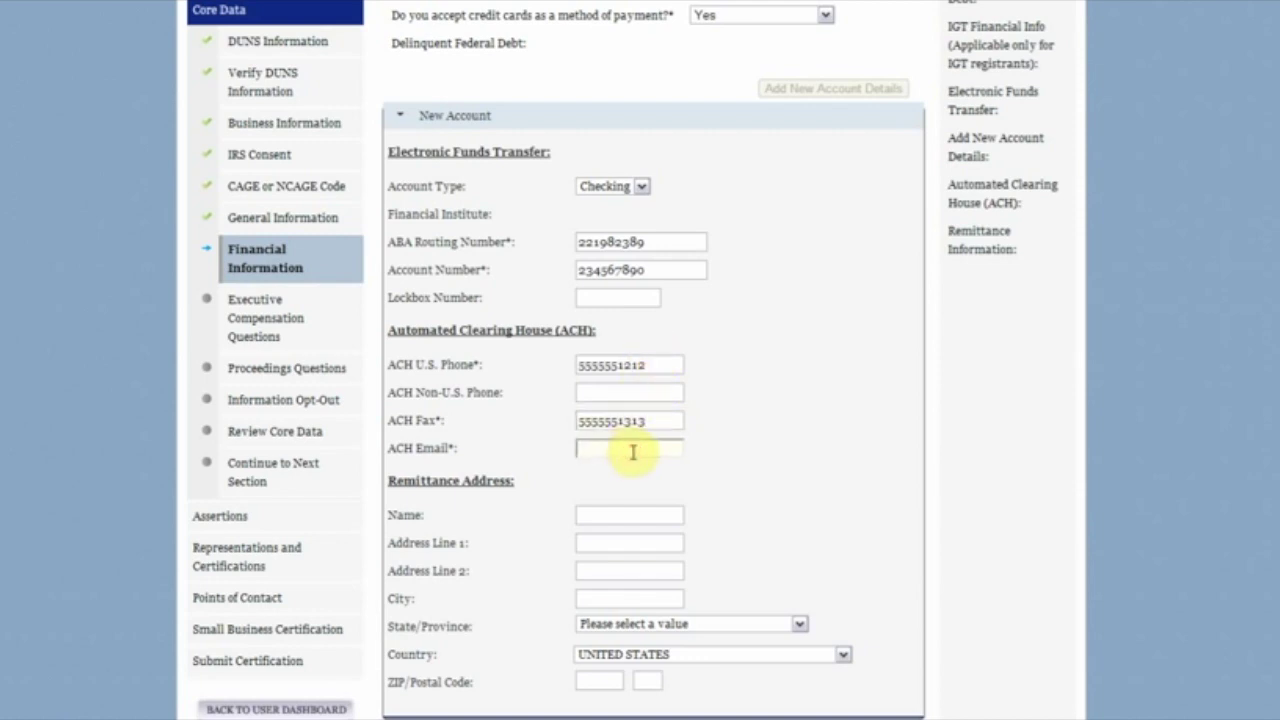
text(bank@bank.com)
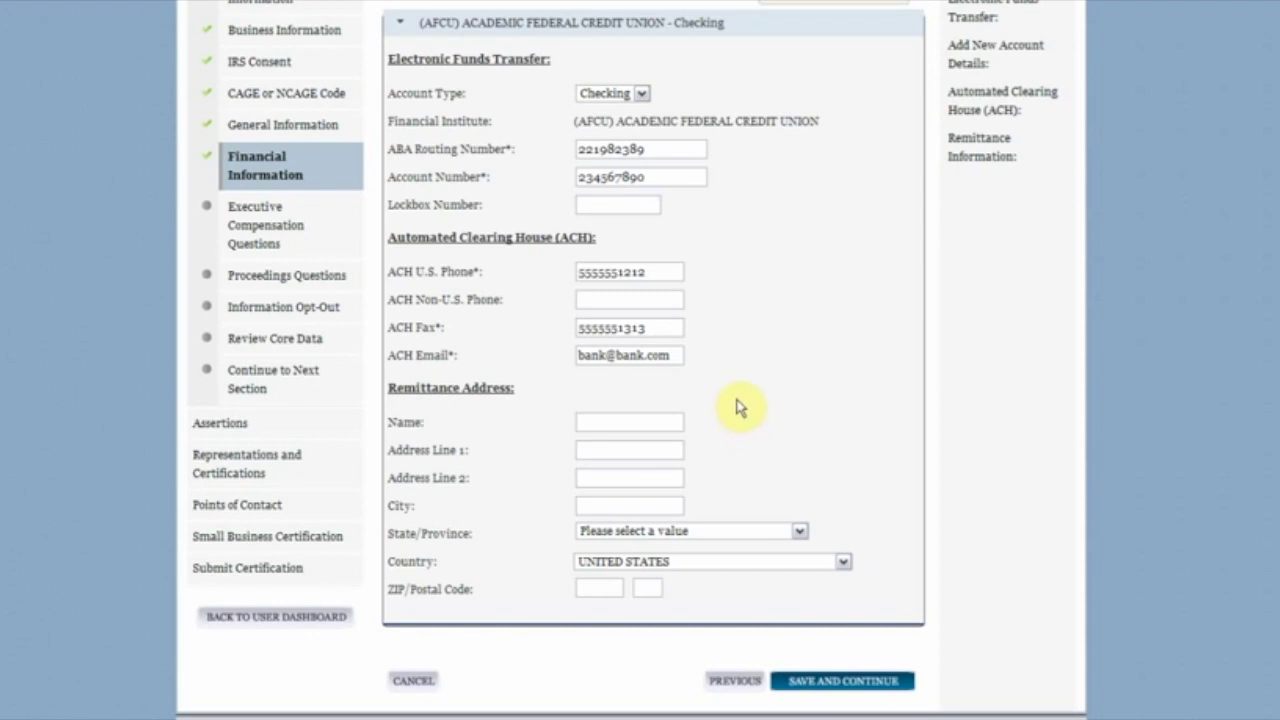
Step: Save the financial information and continue to Executive Compensation Questions
click(835, 683)
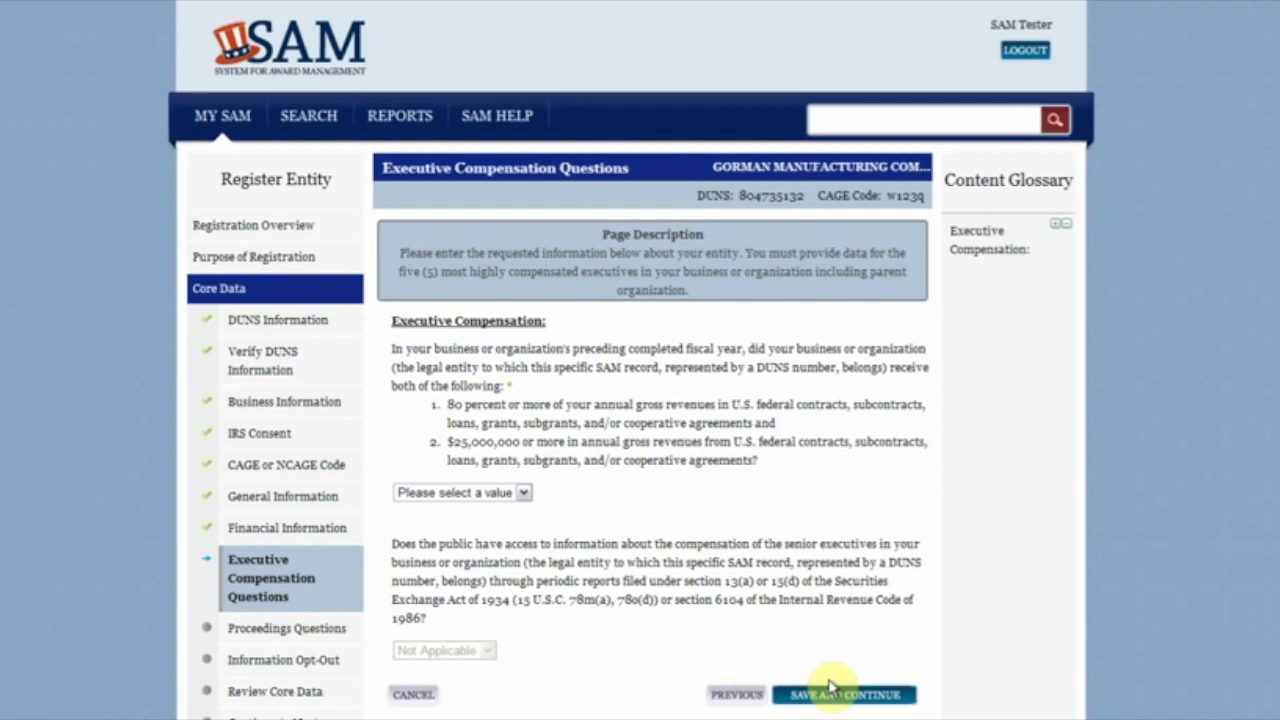
Step: Answer Yes to the federal revenue and public-access compensation questions, then save and continue
click(519, 491)
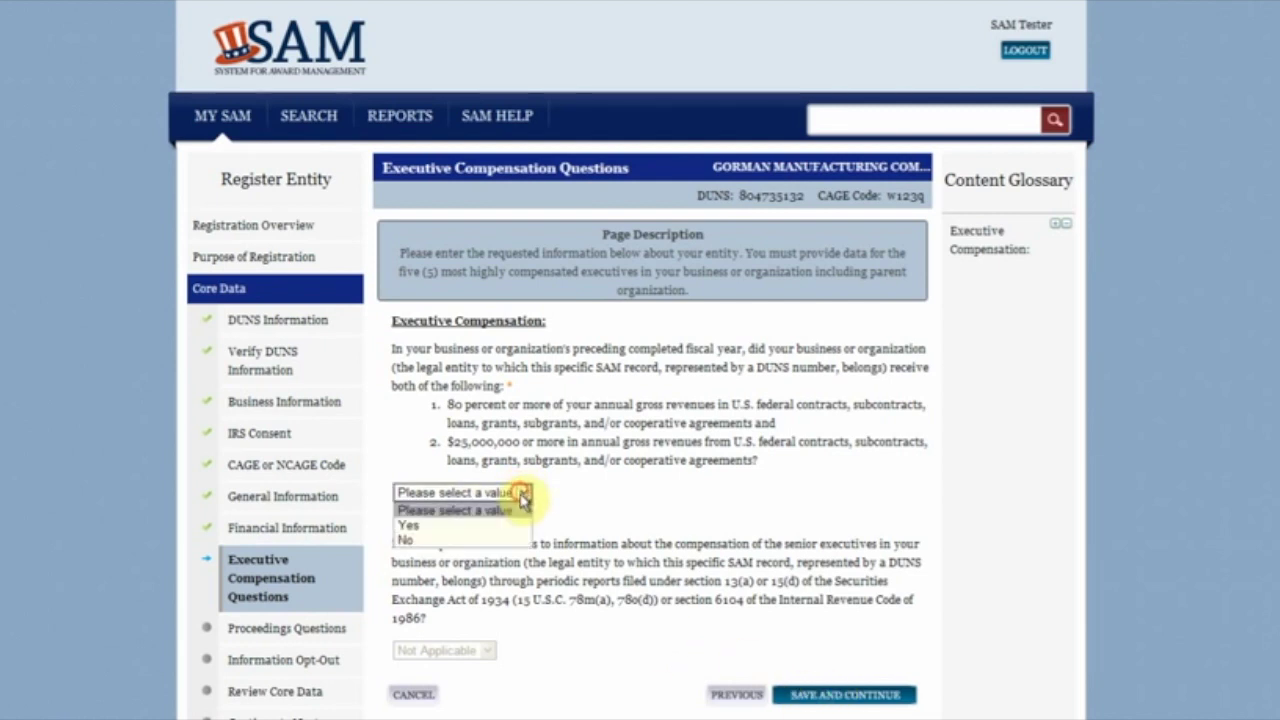
click(512, 525)
scroll(540, 565, down, 1)
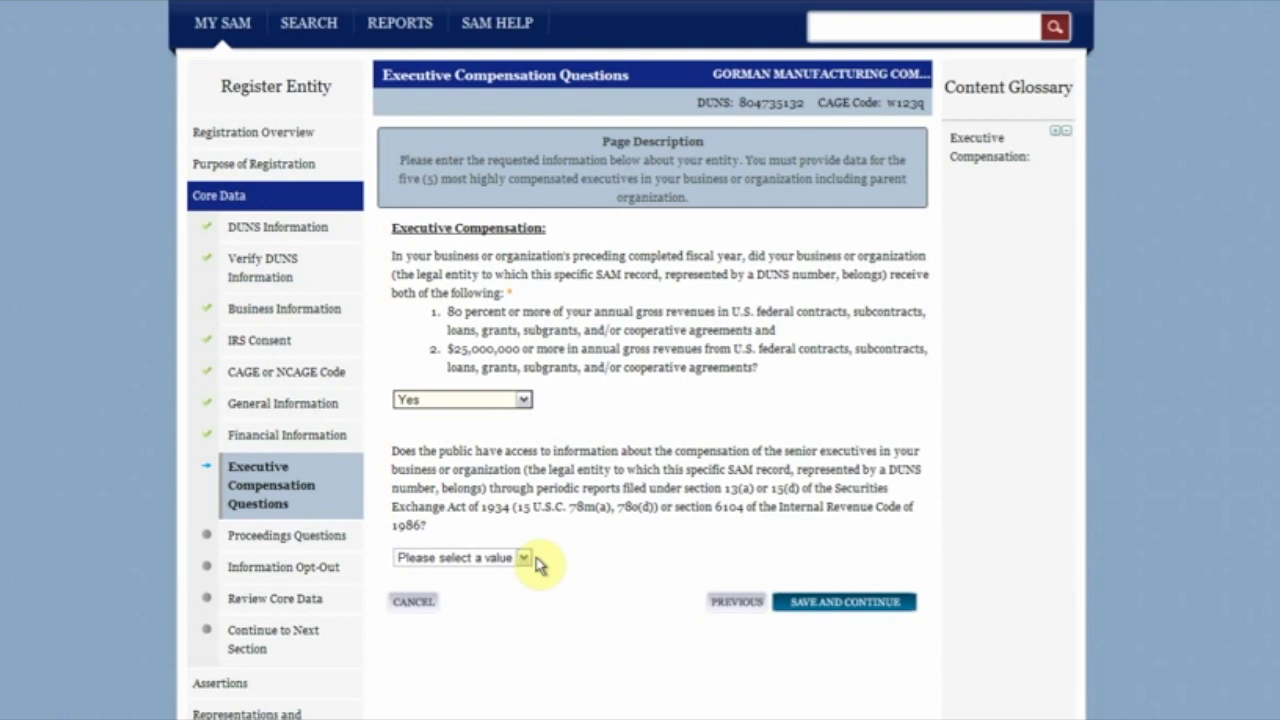
click(523, 557)
click(508, 588)
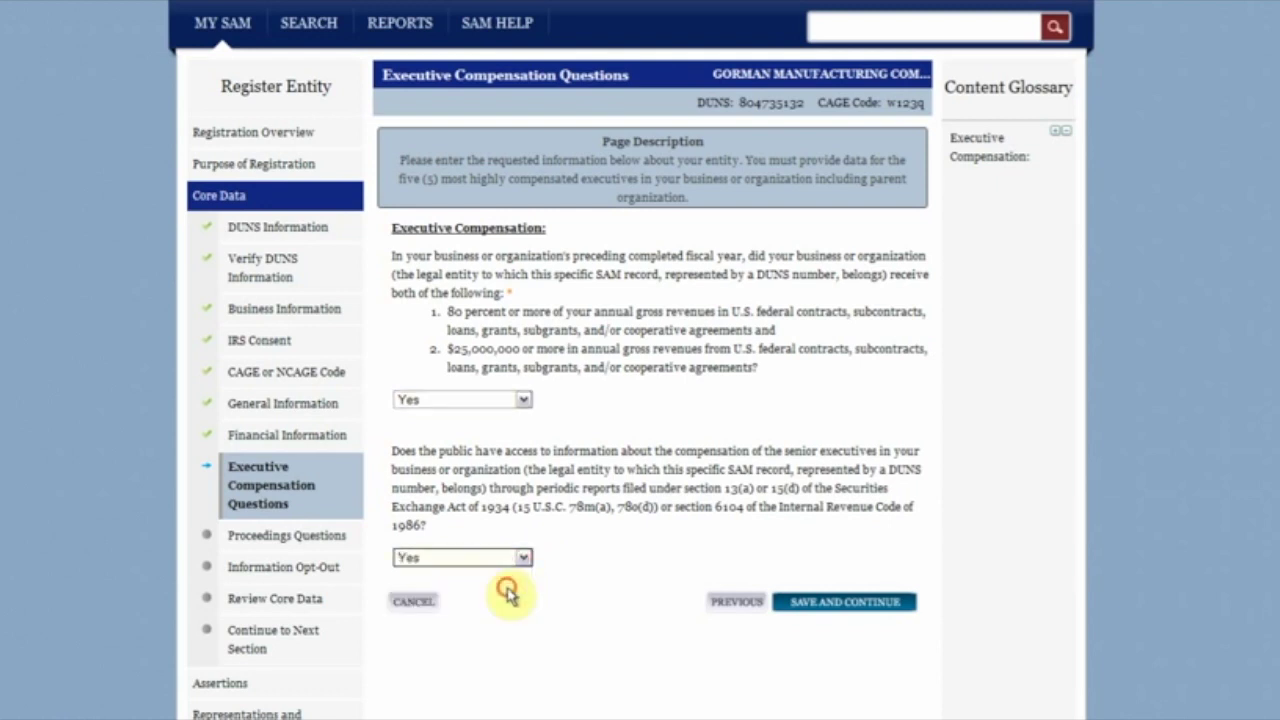
click(796, 603)
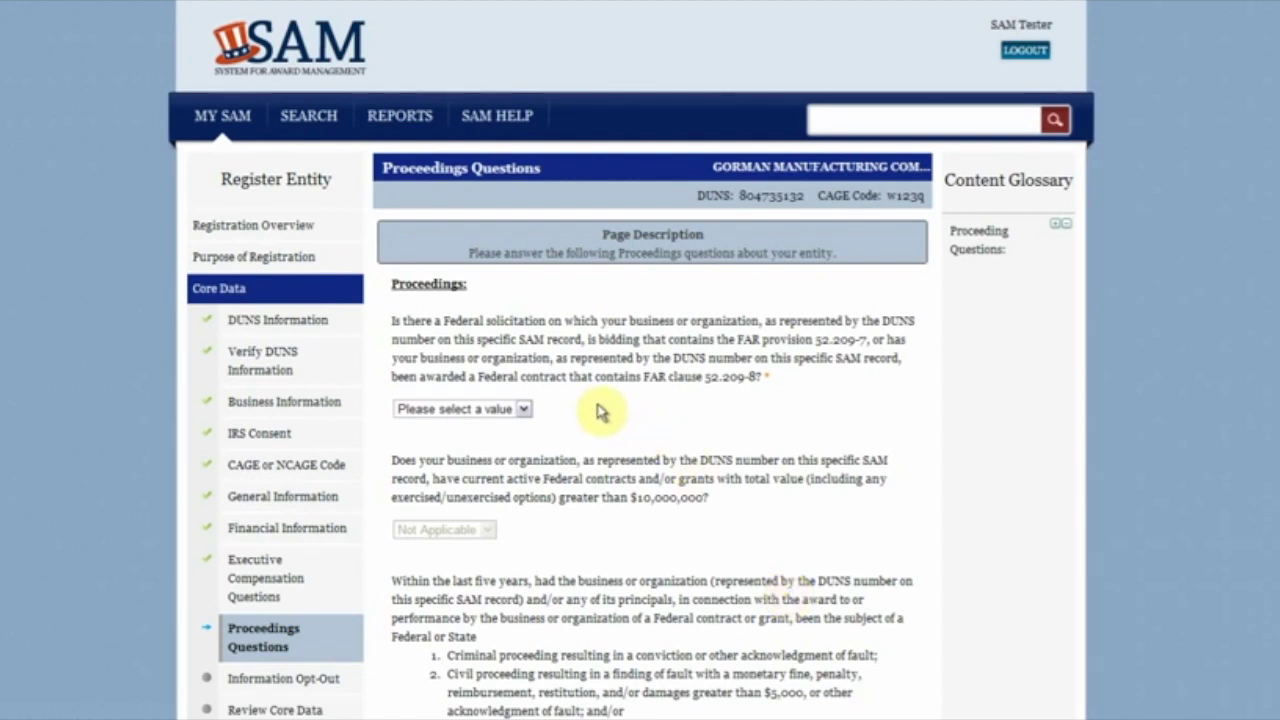
Step: Answer Yes to the FAR provision, $10,000,000 contracts and past-proceedings questions, then save
click(523, 409)
click(527, 443)
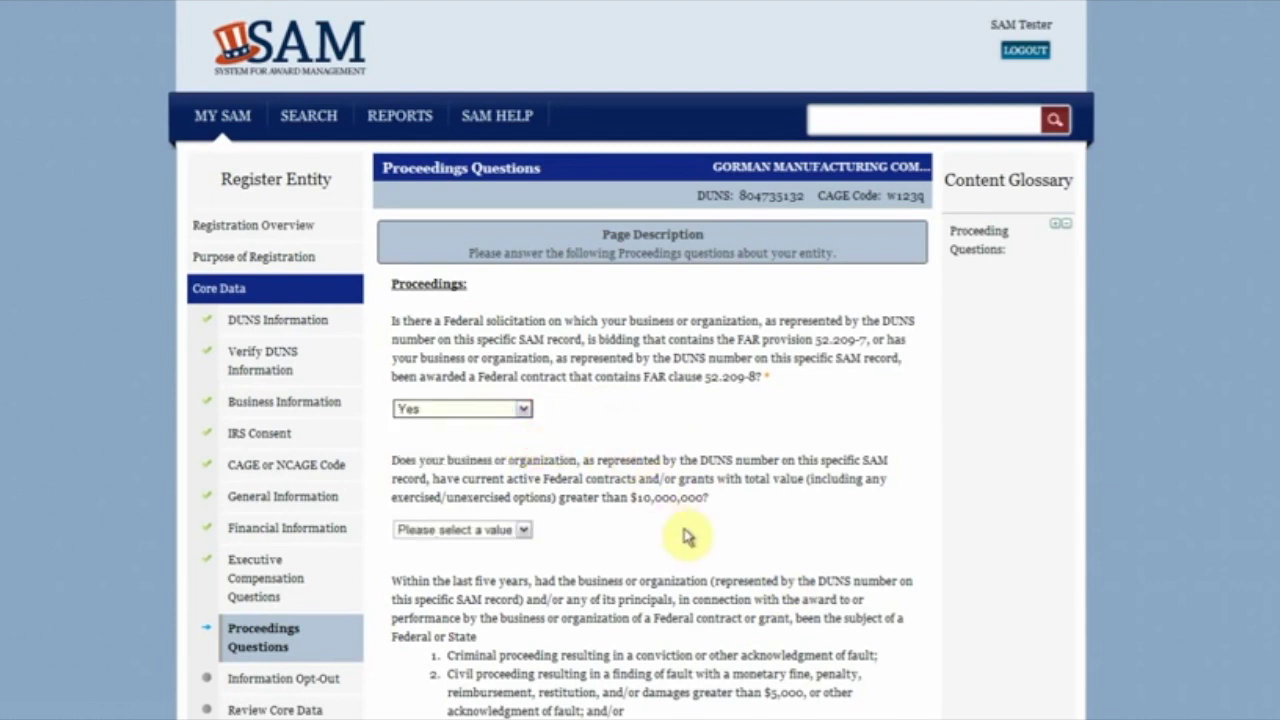
scroll(686, 537, down, 3)
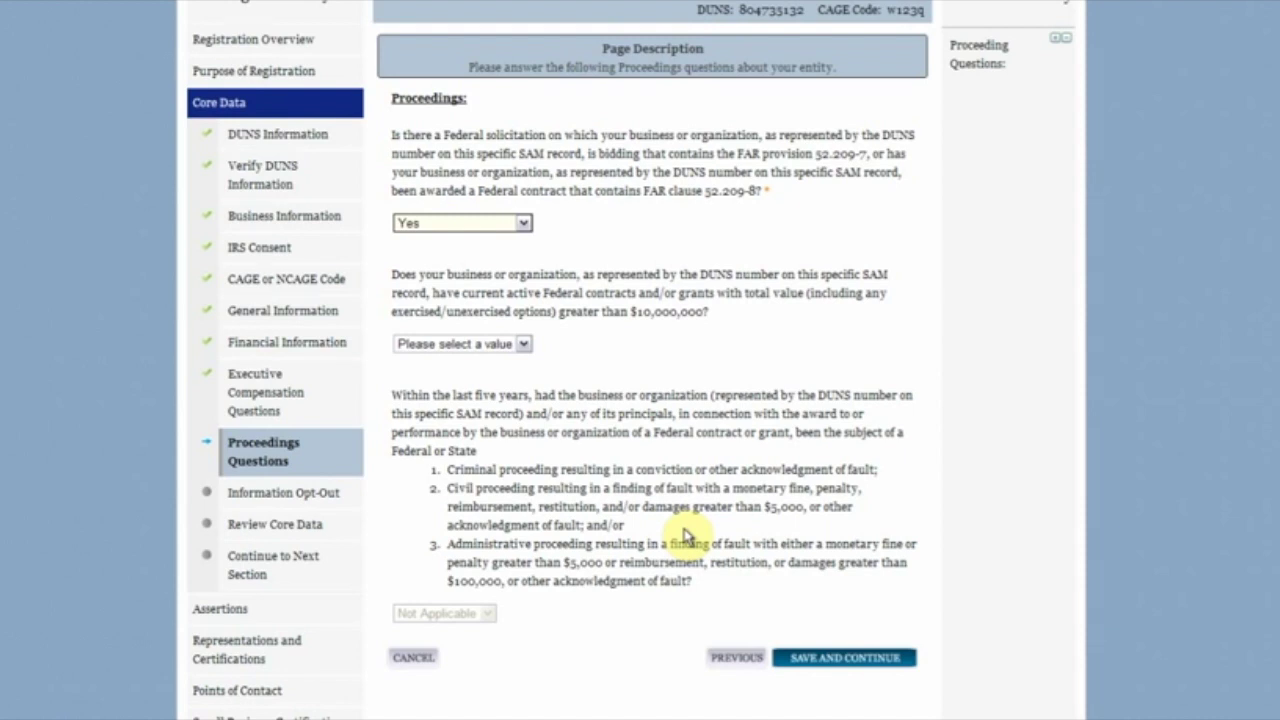
click(520, 344)
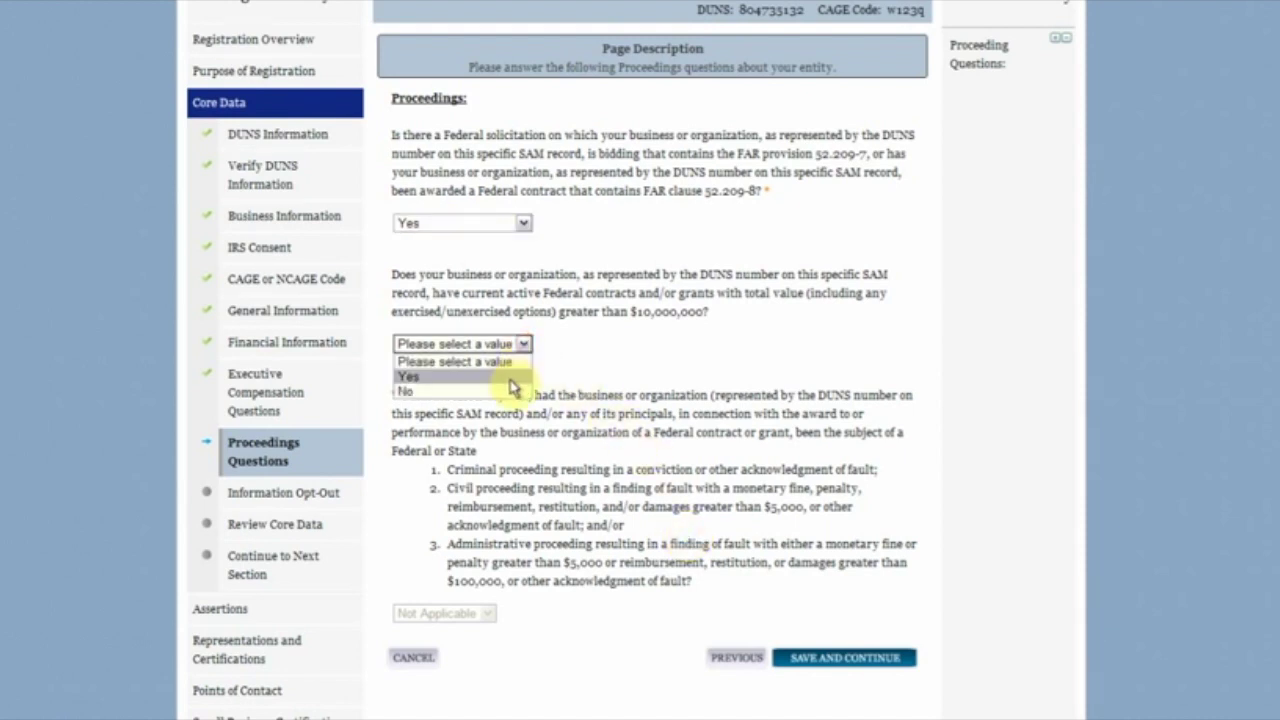
click(510, 378)
scroll(640, 600, down, 4)
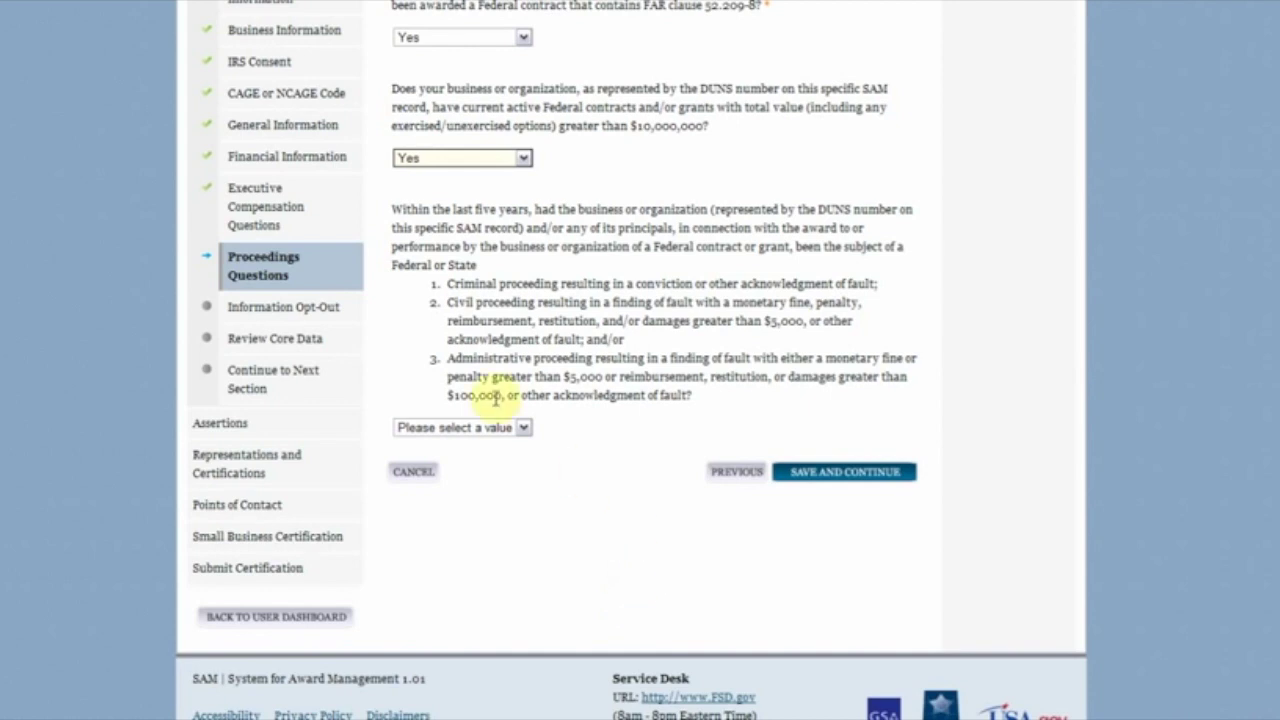
click(522, 428)
click(512, 460)
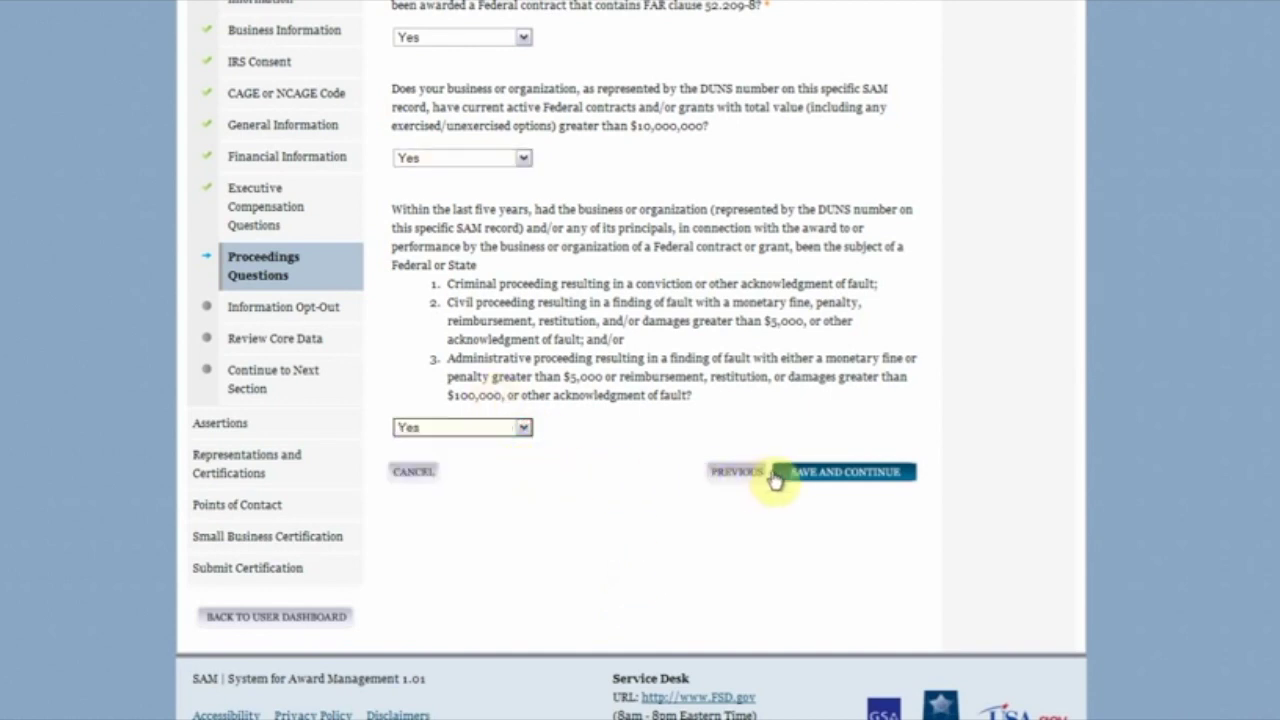
click(800, 478)
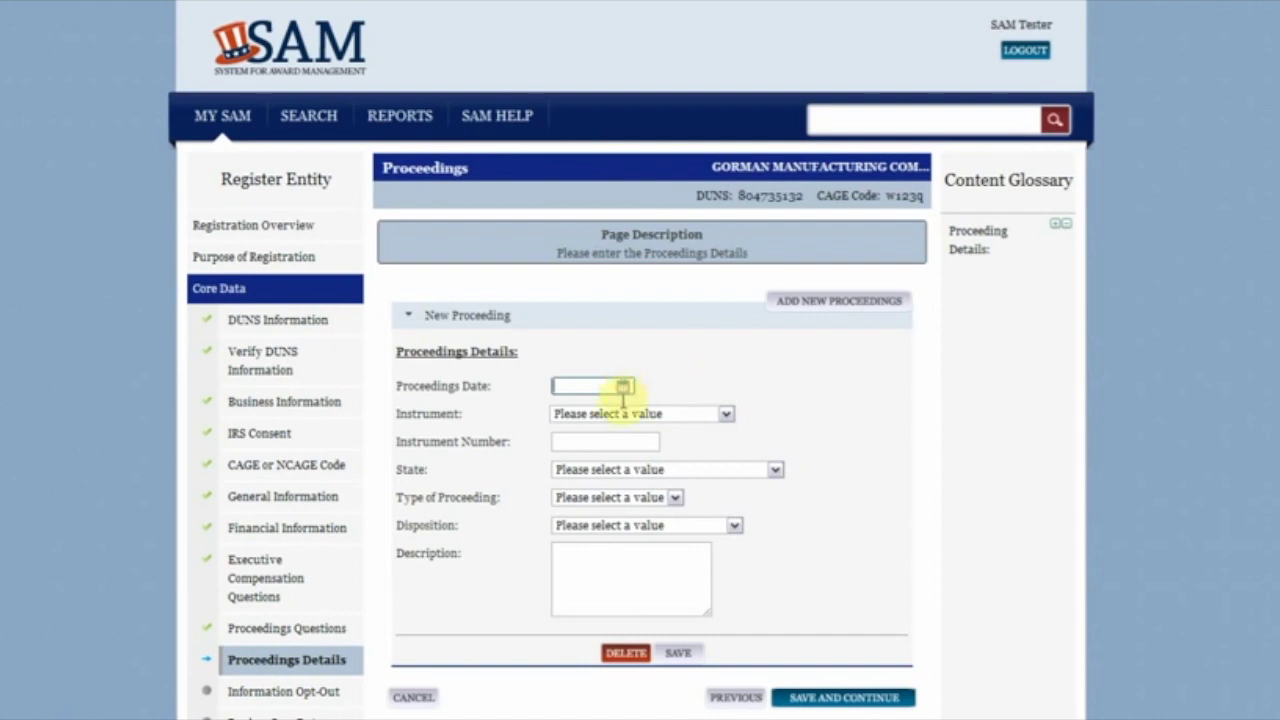
Step: Record a proceeding dated 07/02/2012 on a State issue contract in Indiana, with its instrument number
click(622, 385)
click(605, 477)
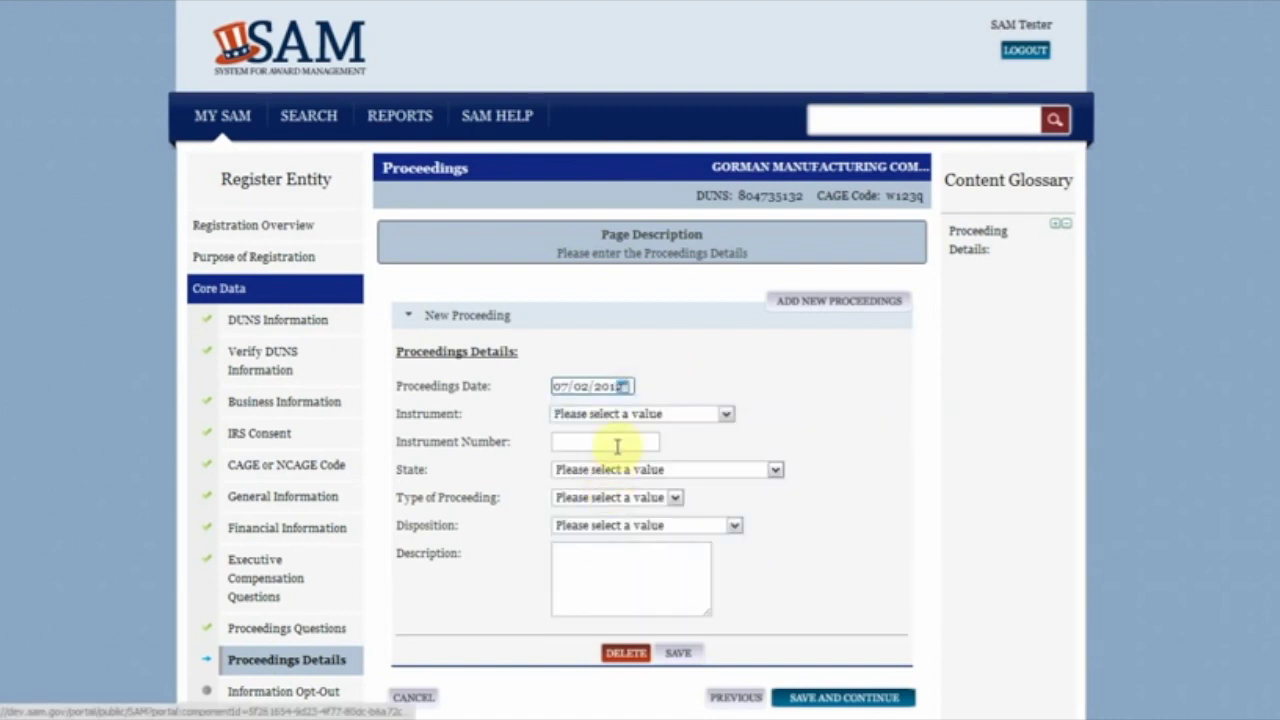
click(655, 418)
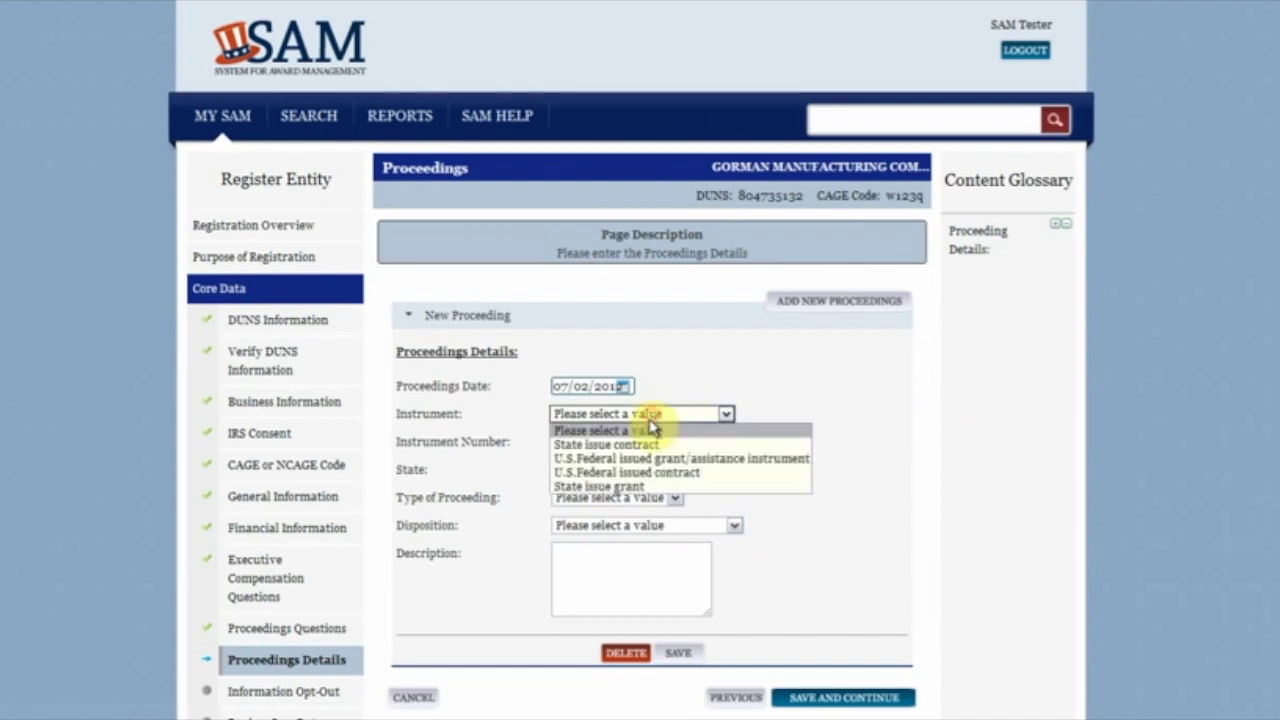
click(643, 446)
click(636, 441)
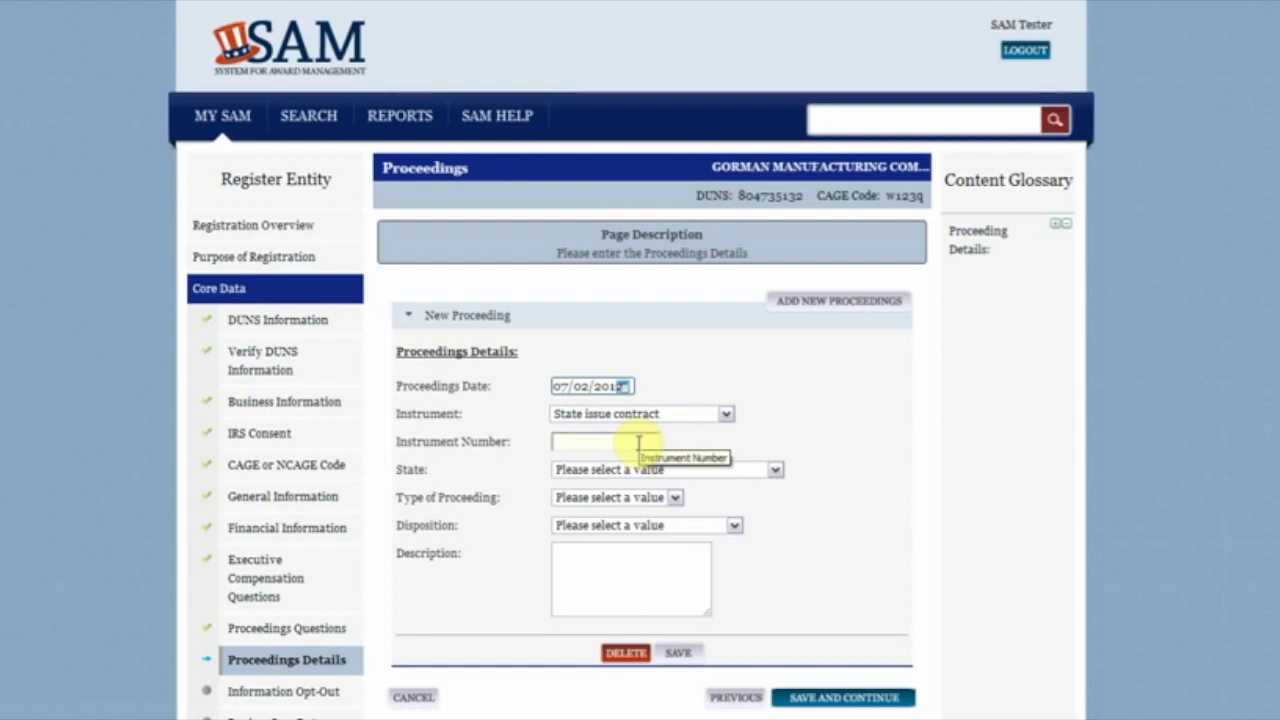
text(1223133)
click(665, 469)
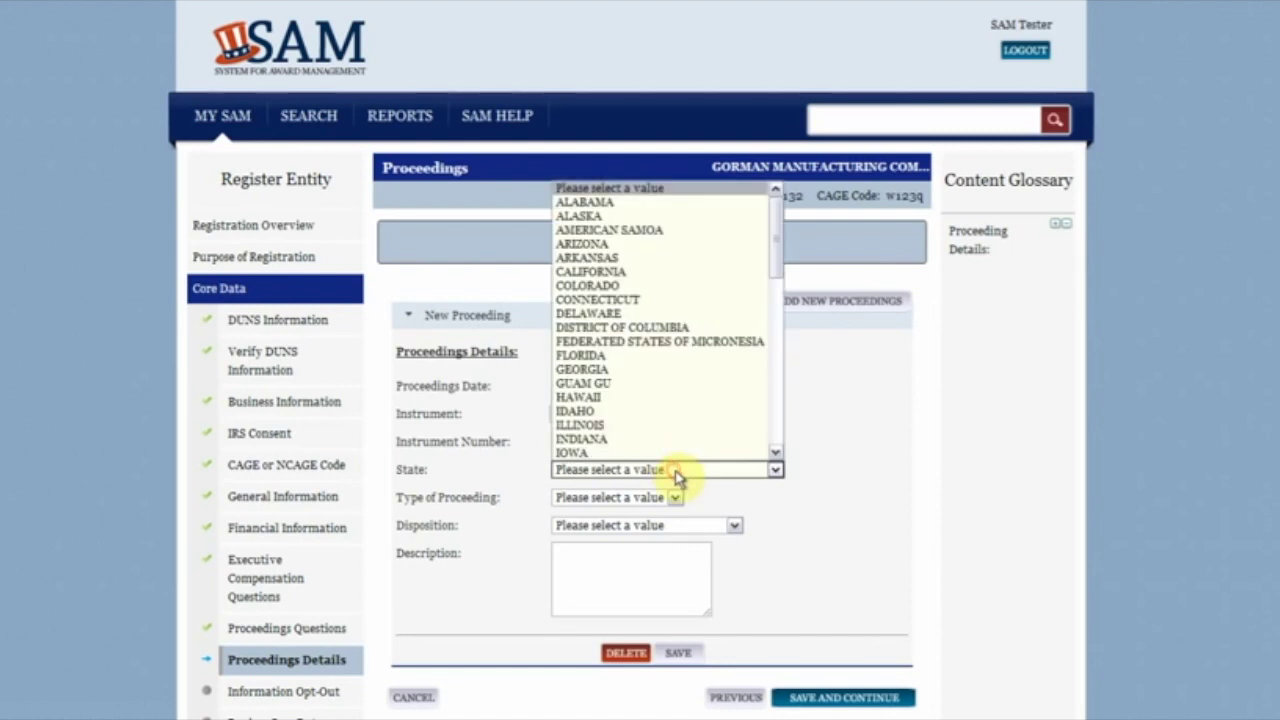
click(668, 440)
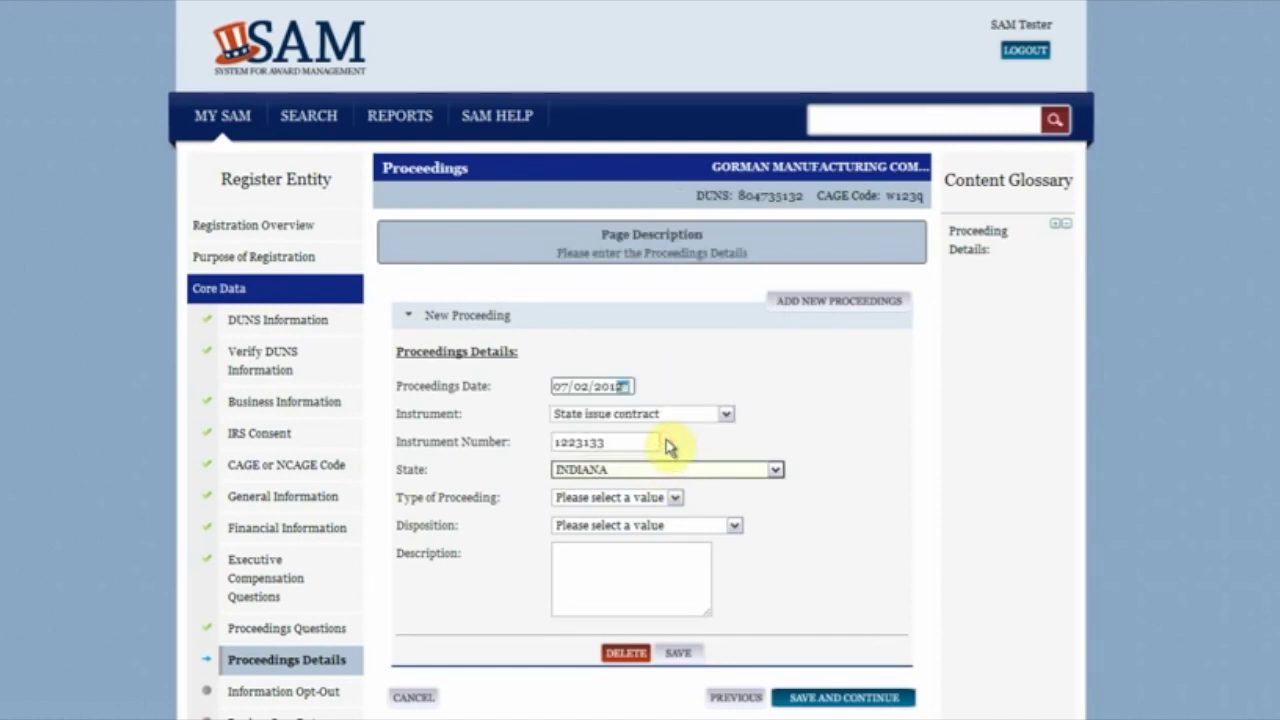
Step: Set Administrative type, Conviction/Finding of fault disposition, description 'We did not meet the contract requirements.', then submit
click(638, 499)
click(650, 528)
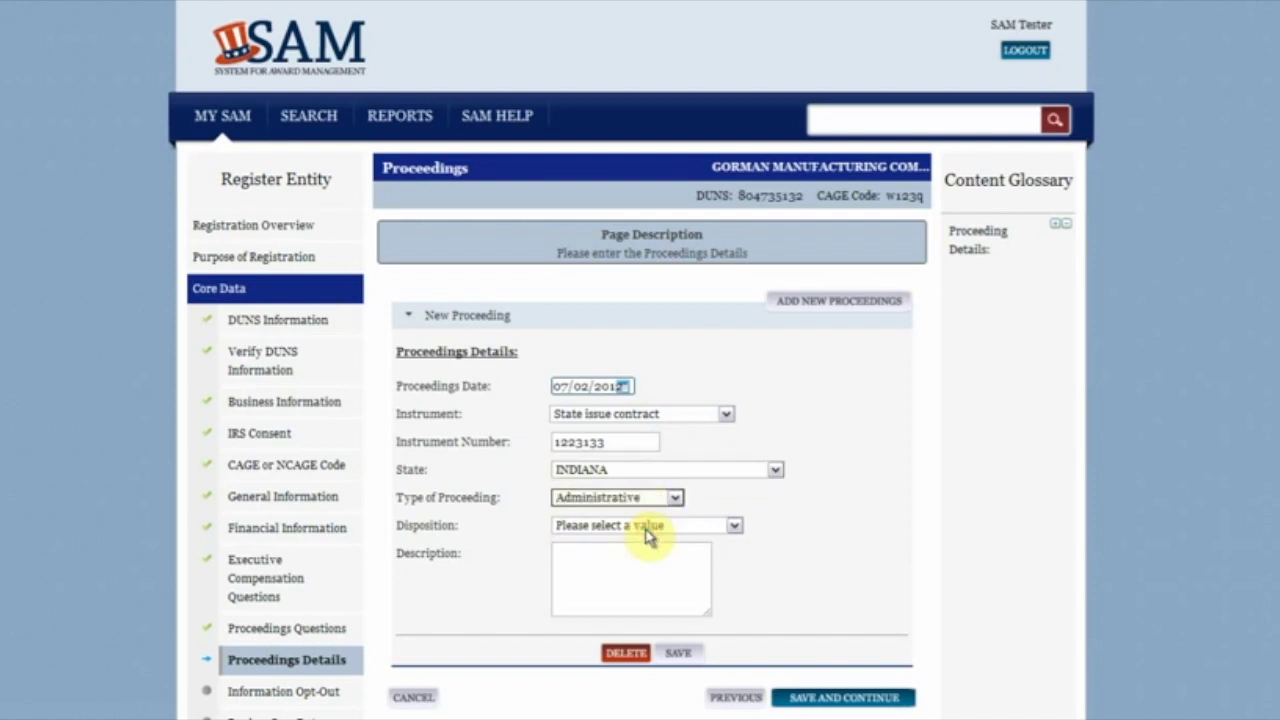
click(648, 528)
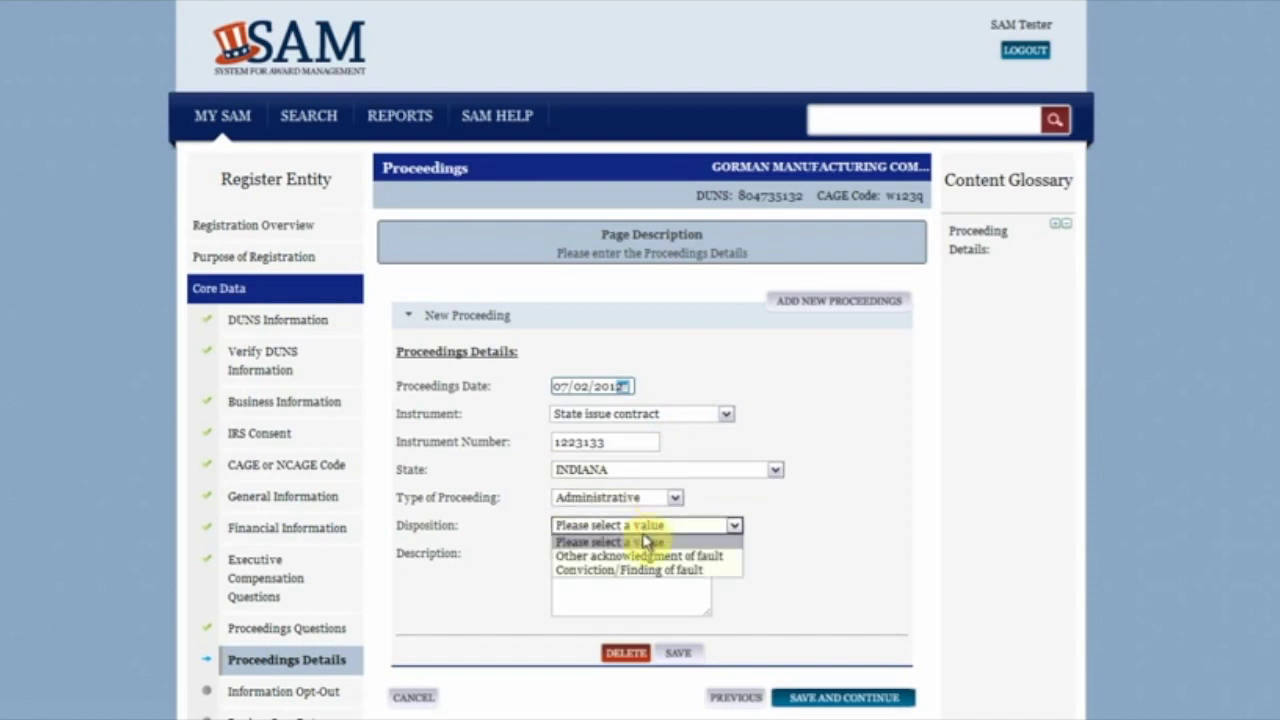
click(640, 569)
click(637, 578)
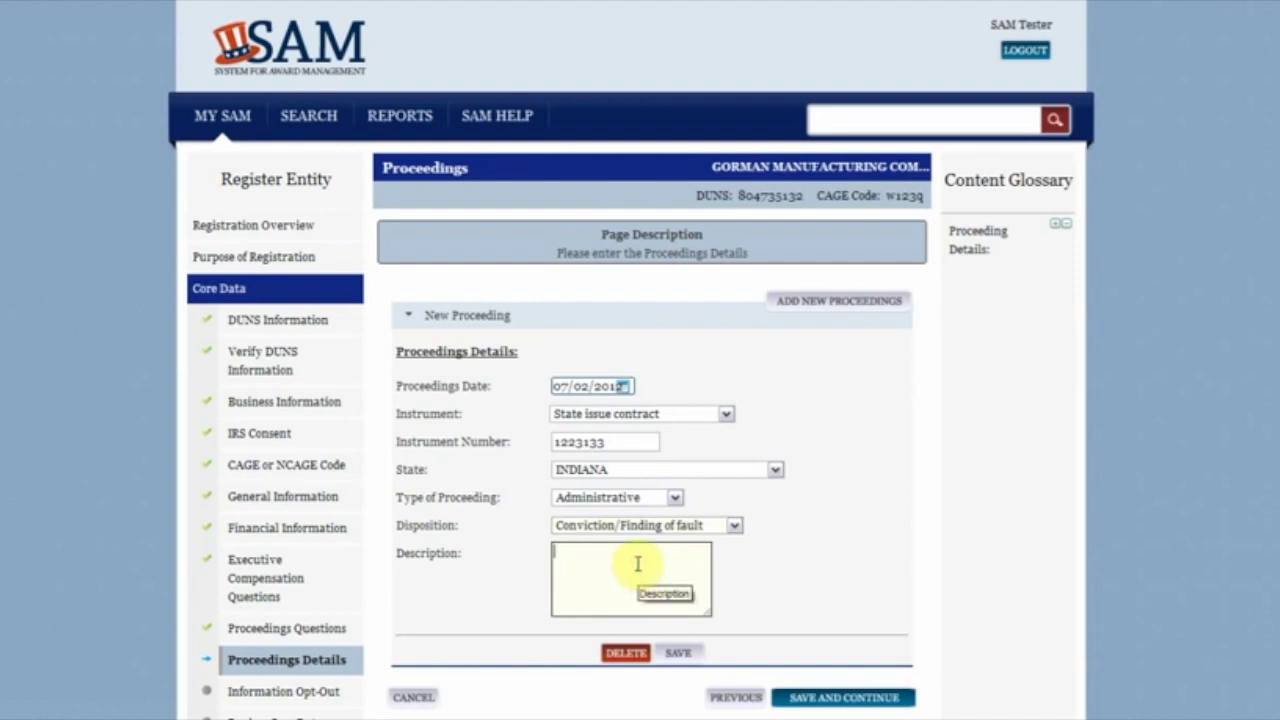
text(We did not m)
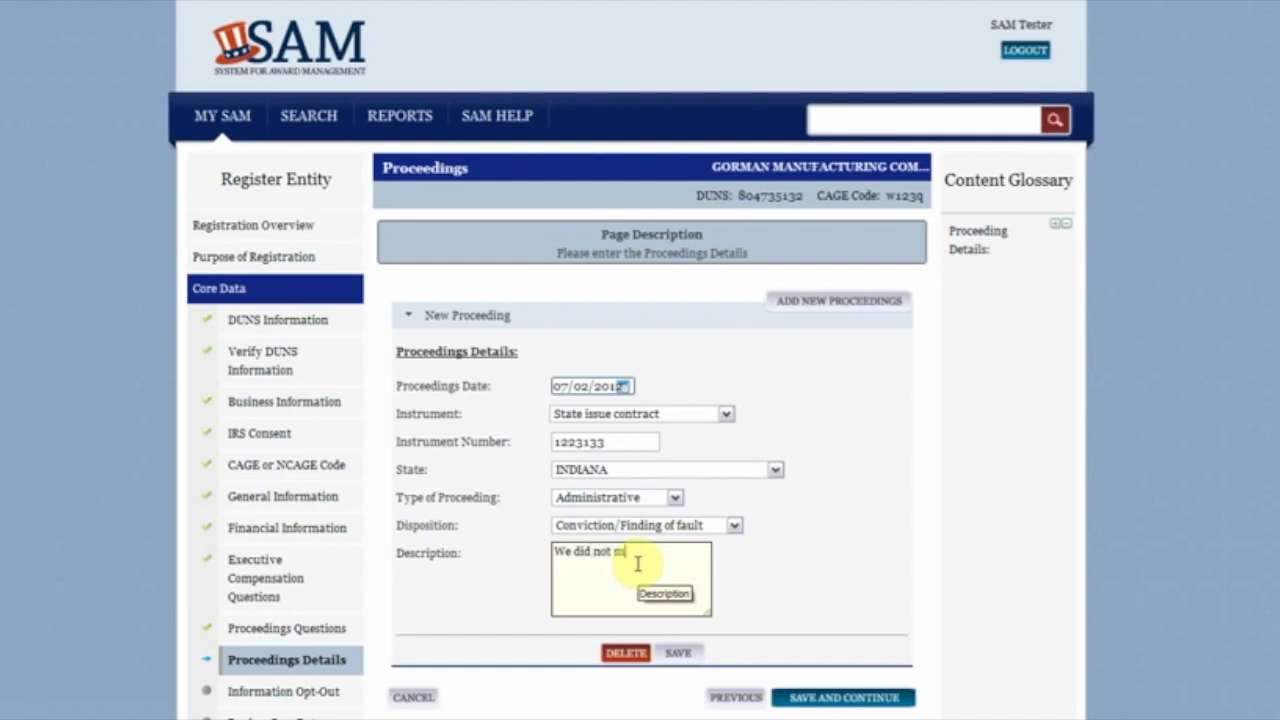
text(eet the contract requirements.)
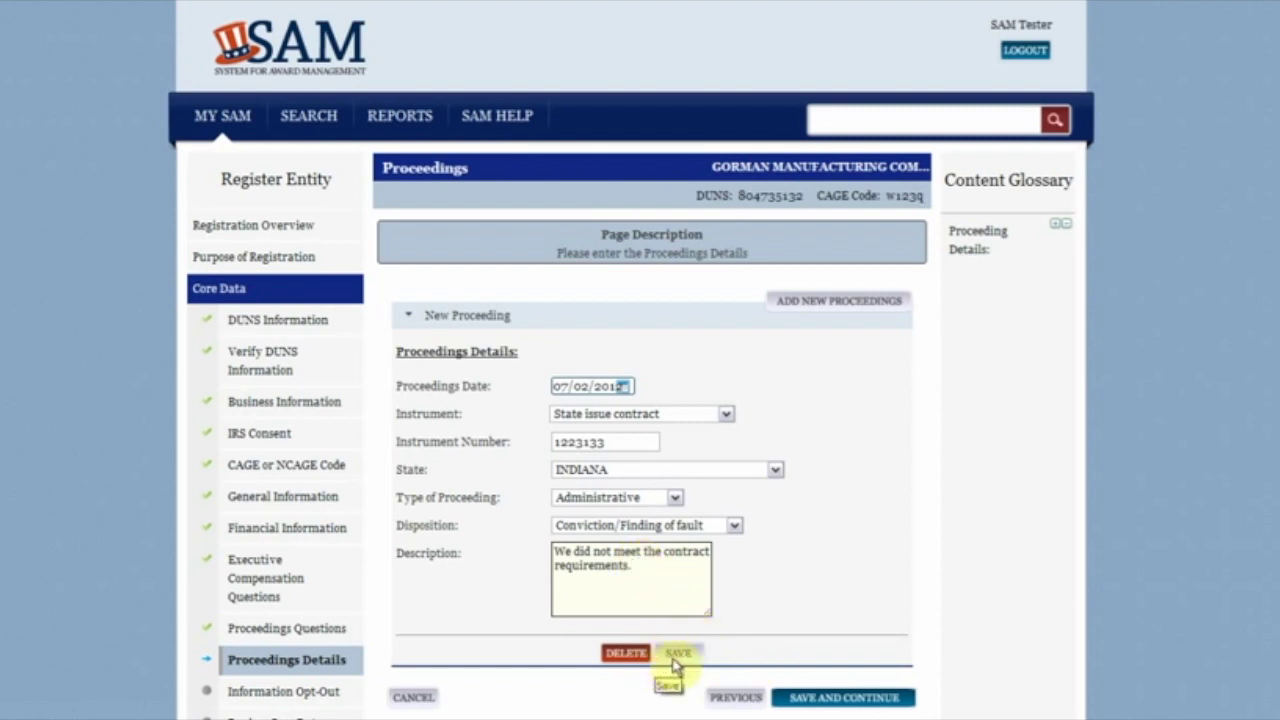
click(801, 701)
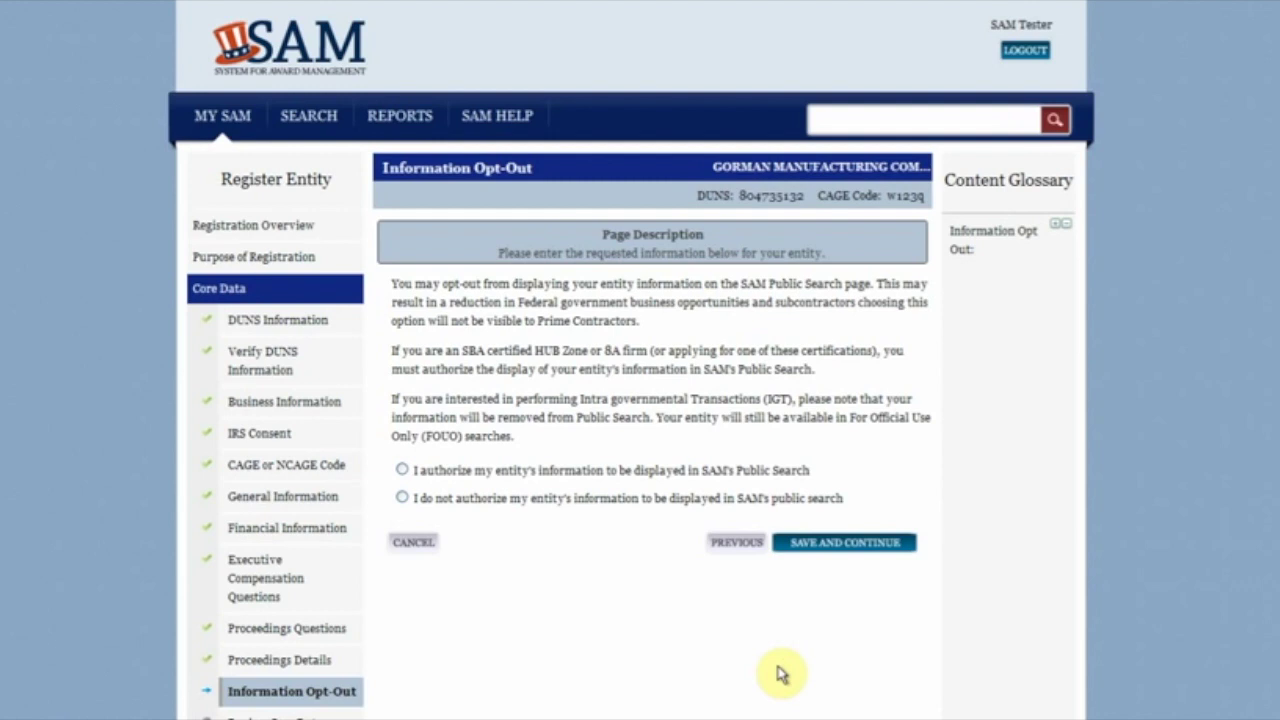
Step: Authorize displaying the entity's information in Public Search and save the opt-out choice
click(404, 470)
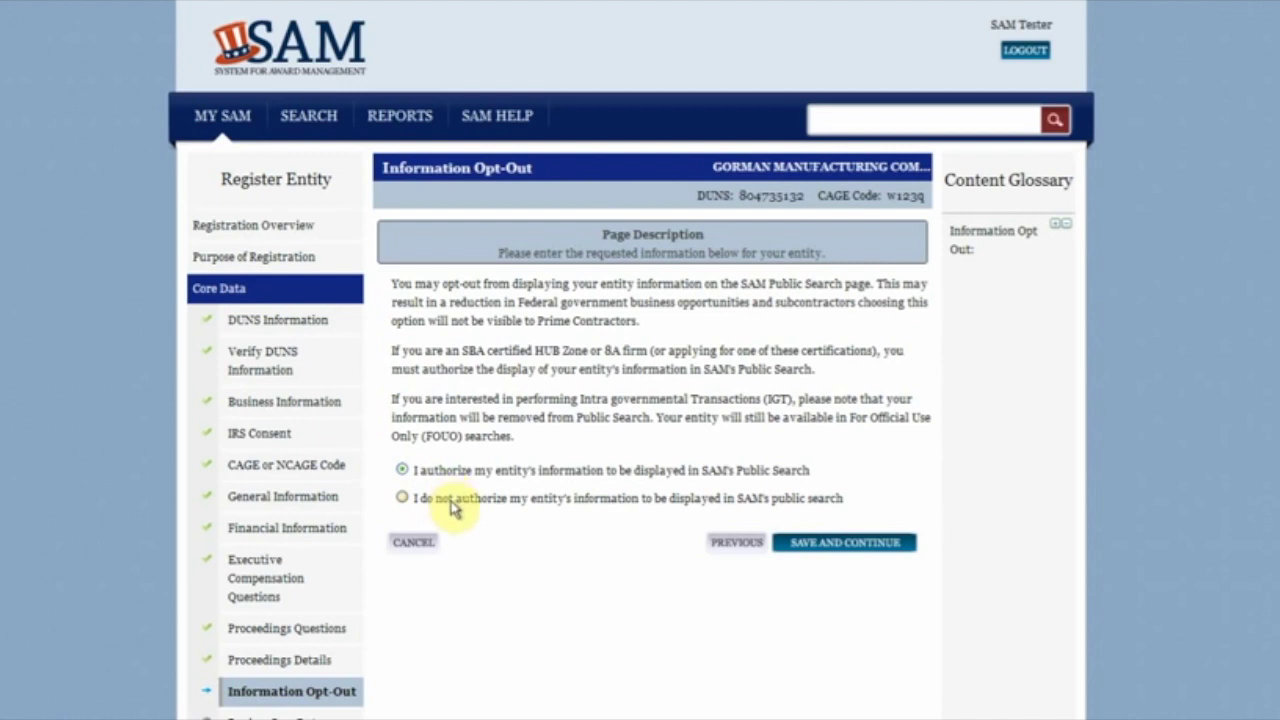
click(818, 545)
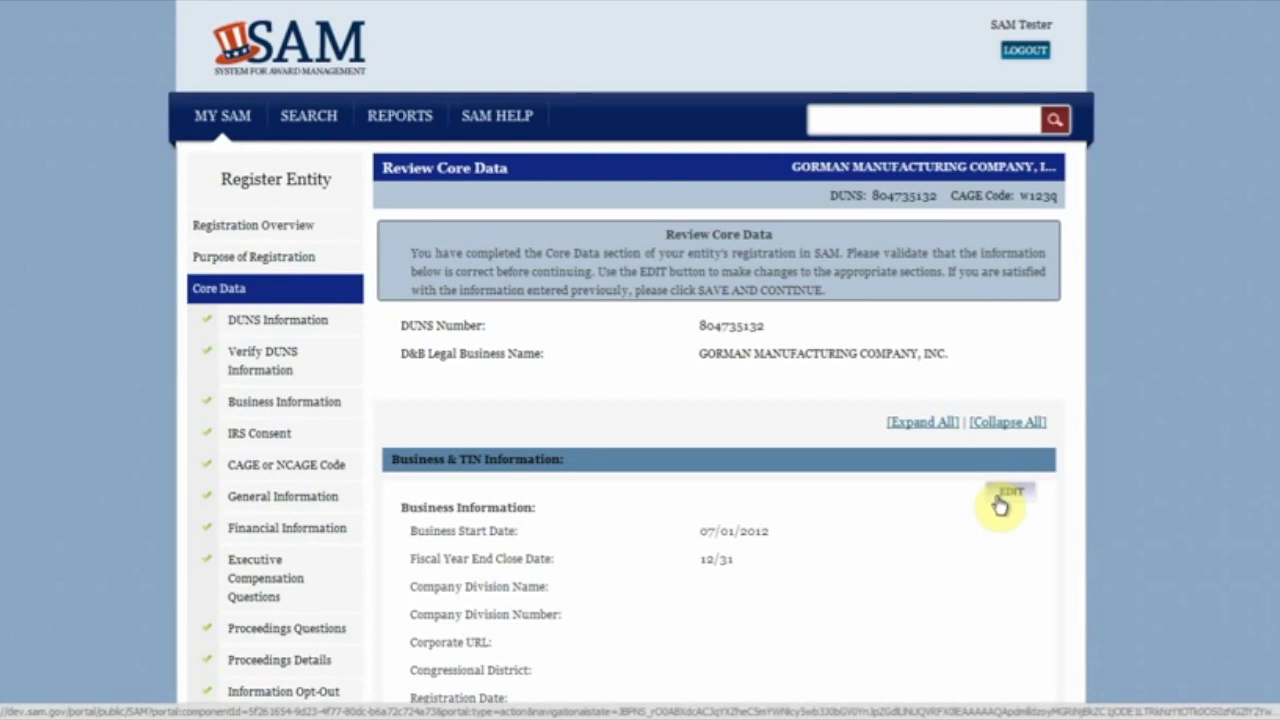
Step: Collapse all Review Core Data sections and scroll down the summary
click(1000, 424)
scroll(1014, 537, down, 2)
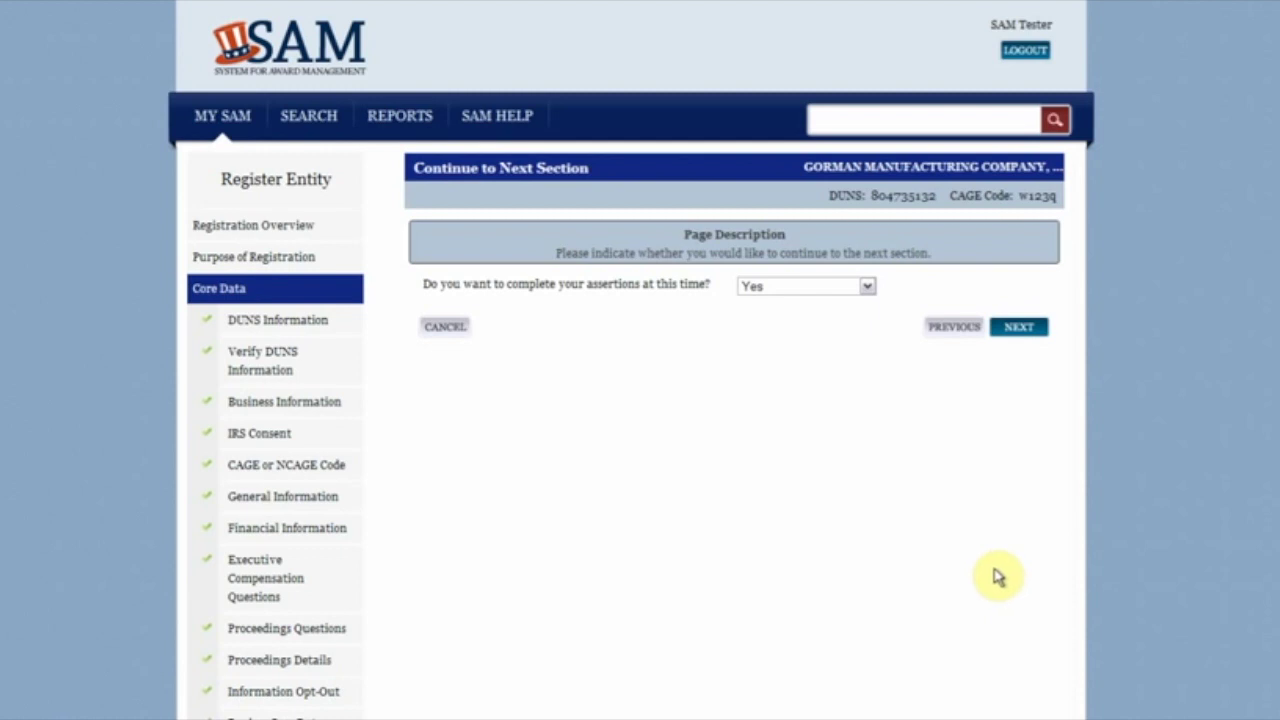
Step: Keep Yes for completing assertions now, continue to Goods and Services, and start a NAICS search
click(867, 287)
click(869, 292)
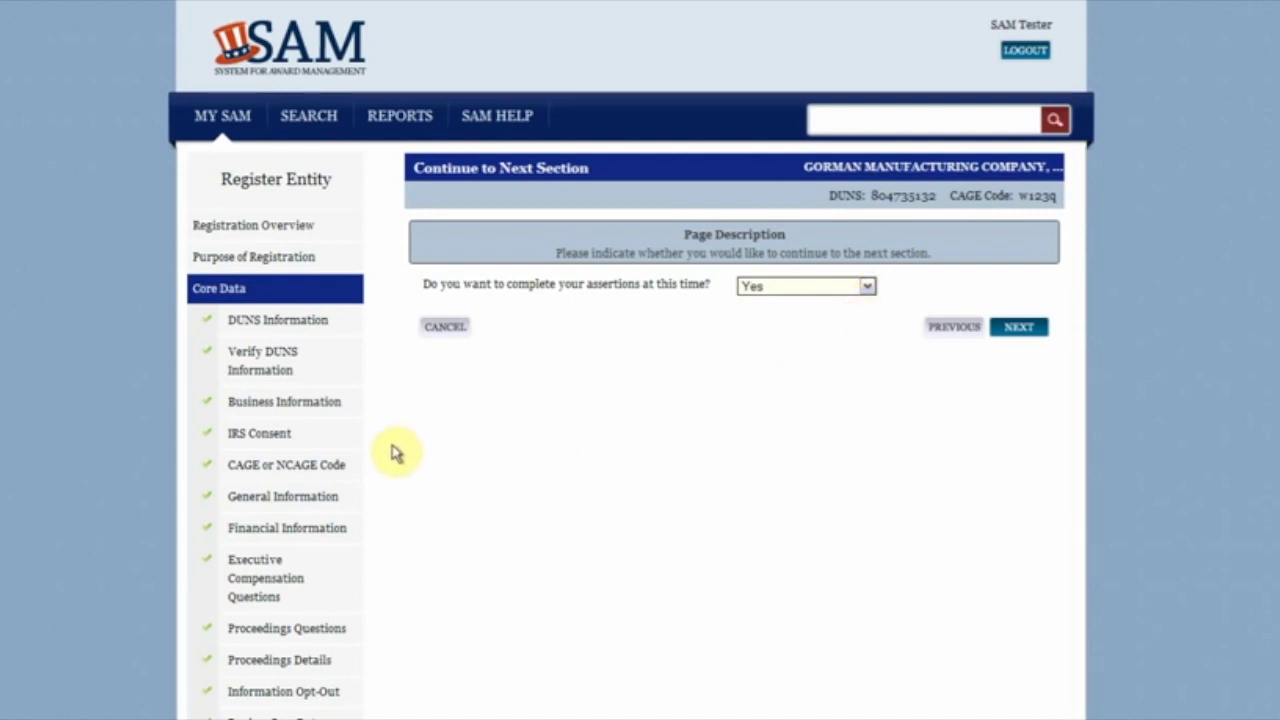
click(1019, 328)
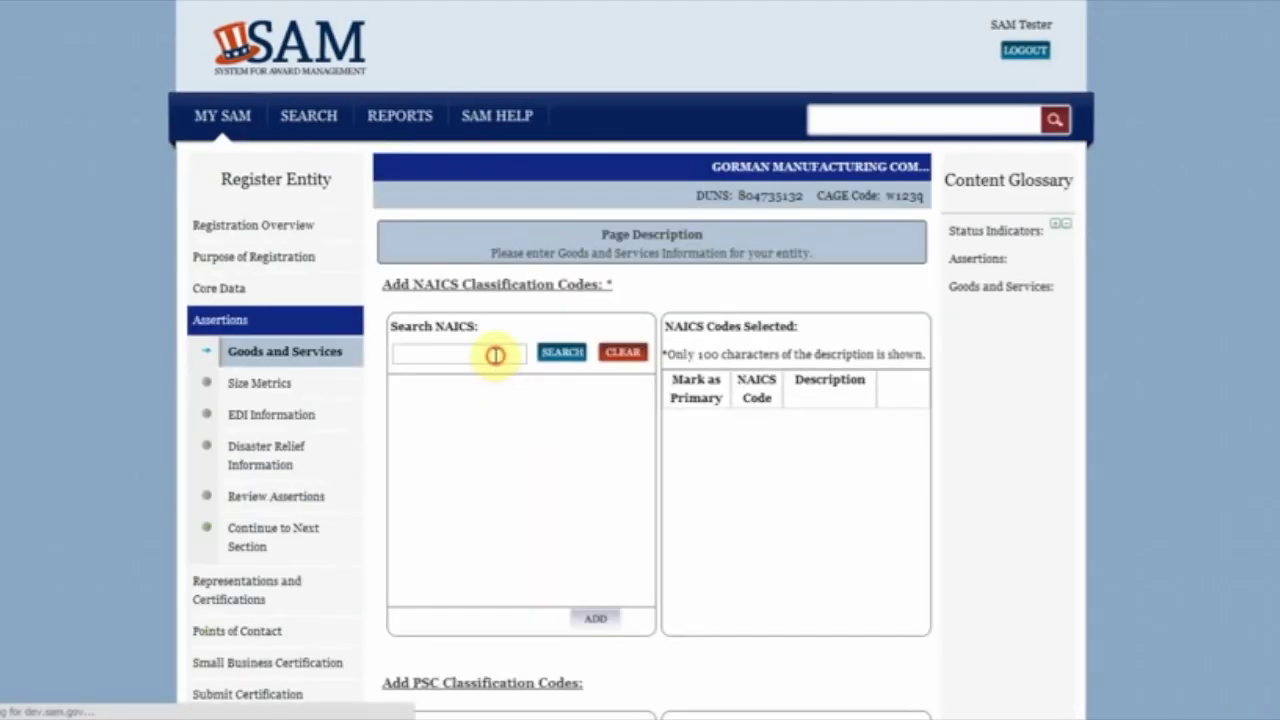
click(495, 355)
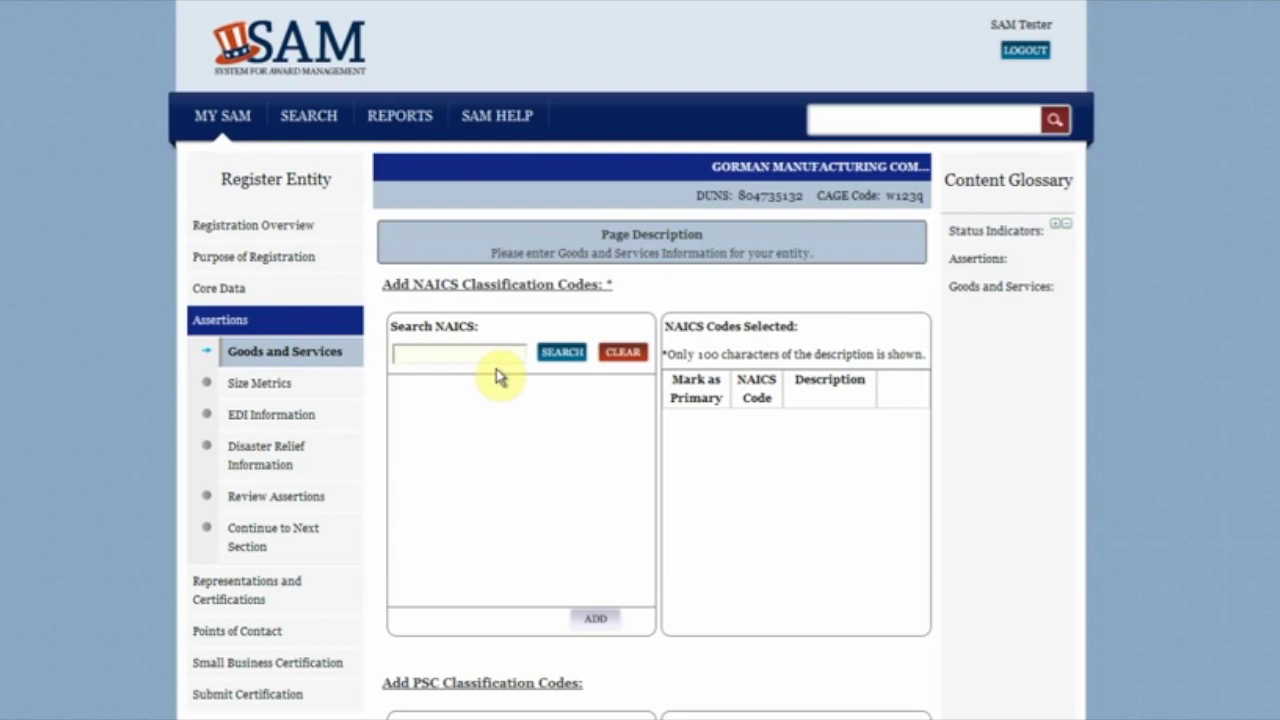
Step: Search NAICS for 541310 and add Architectural Services to the selected codes
click(497, 355)
text(541310)
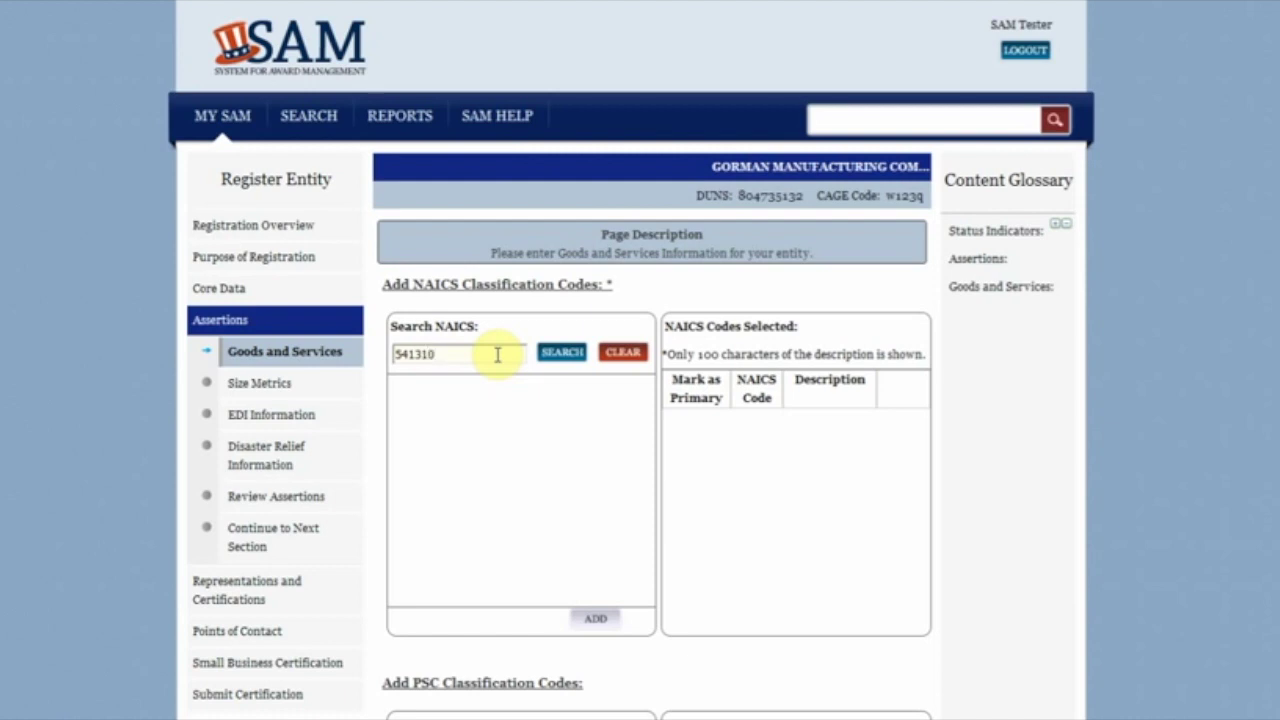
click(555, 354)
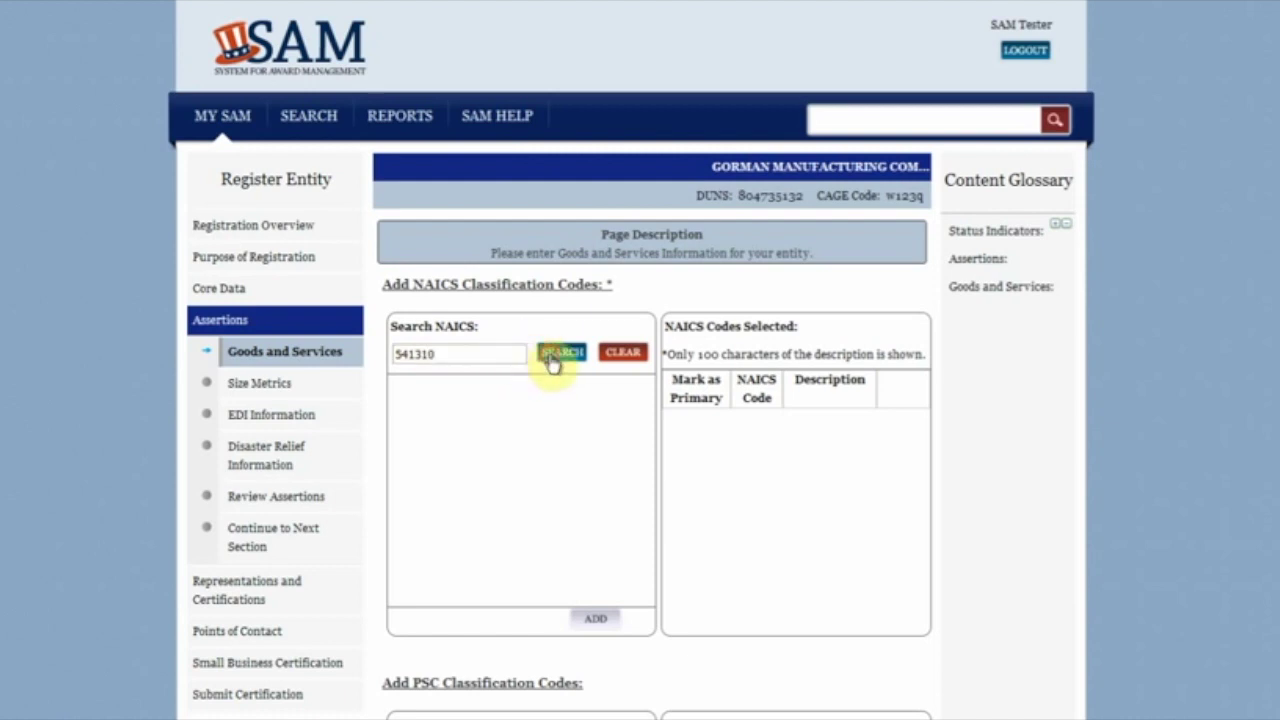
click(541, 396)
click(592, 620)
Step: Add 712120 Historical Sites via a 'Historical Sites' search and mark 541310 as primary
double_click(460, 354)
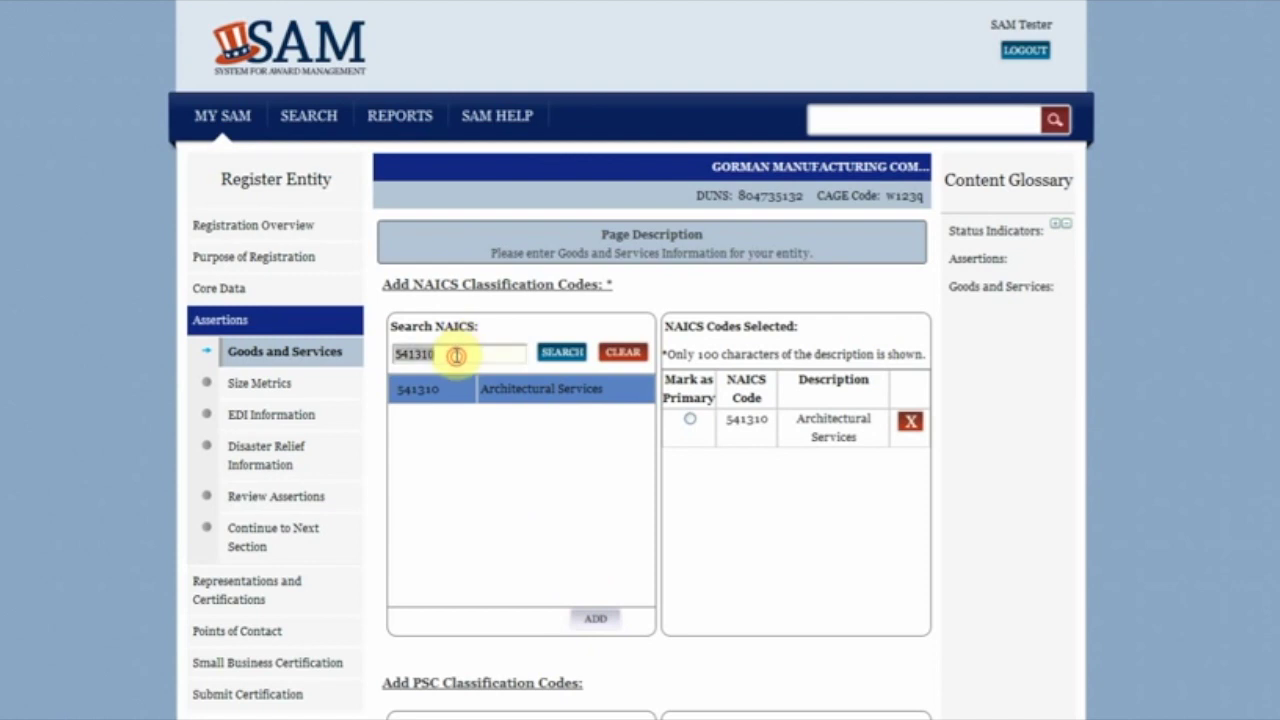
text(His)
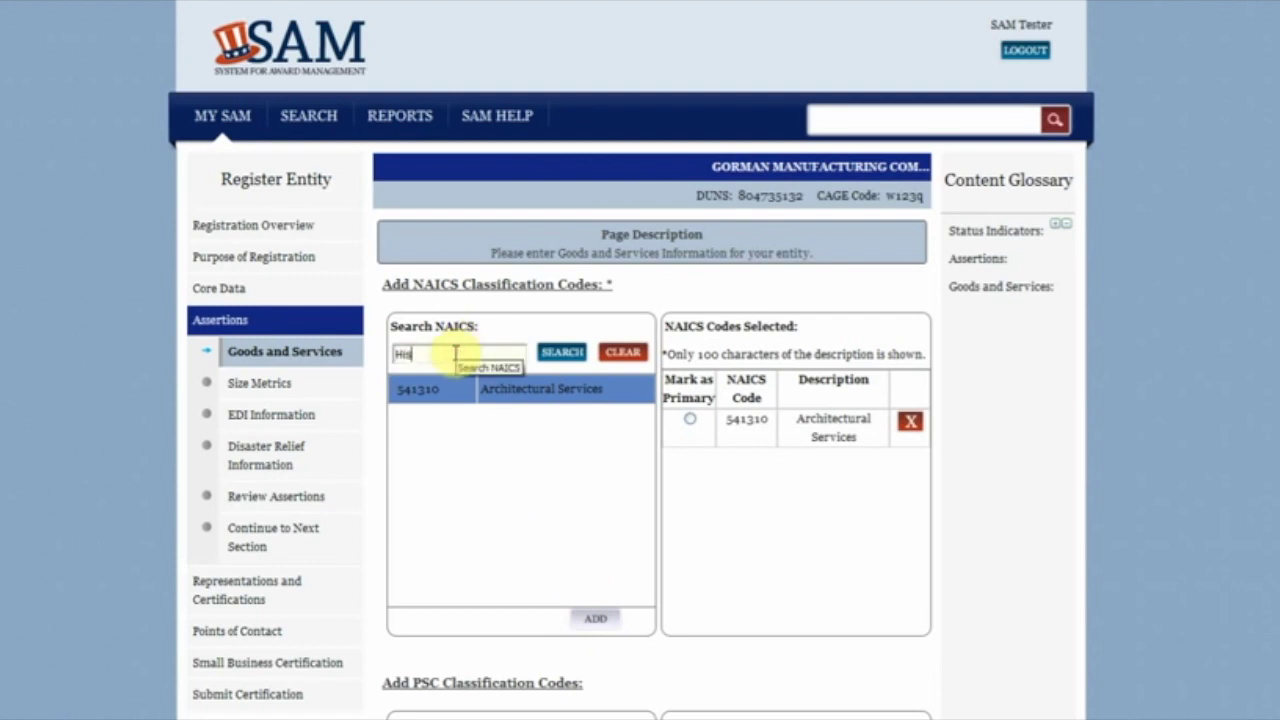
text(torical Sites)
click(563, 353)
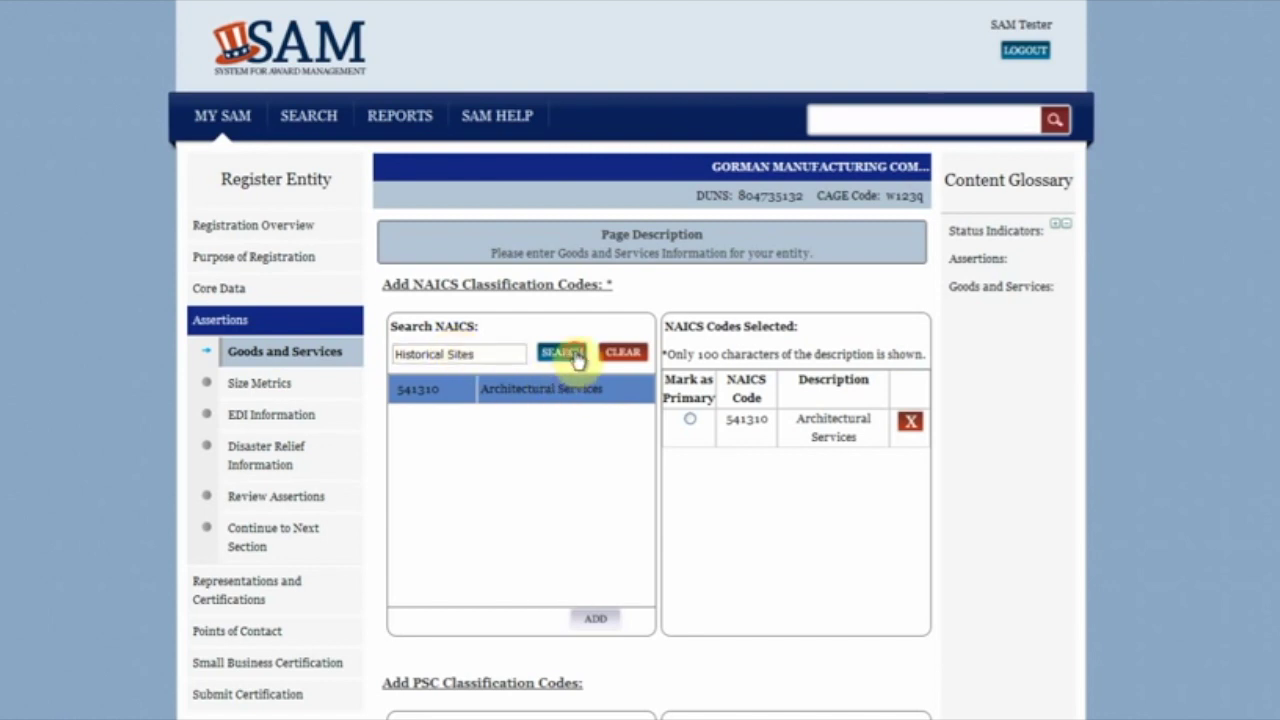
click(577, 395)
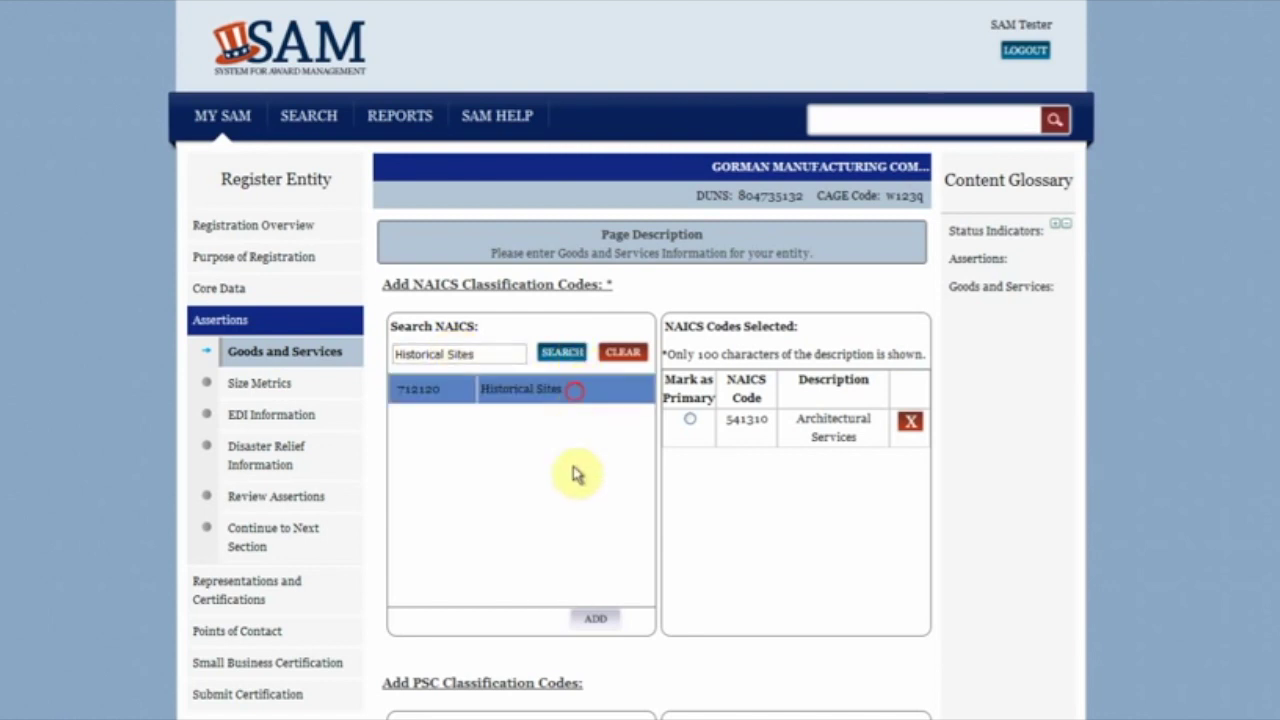
click(590, 618)
click(689, 420)
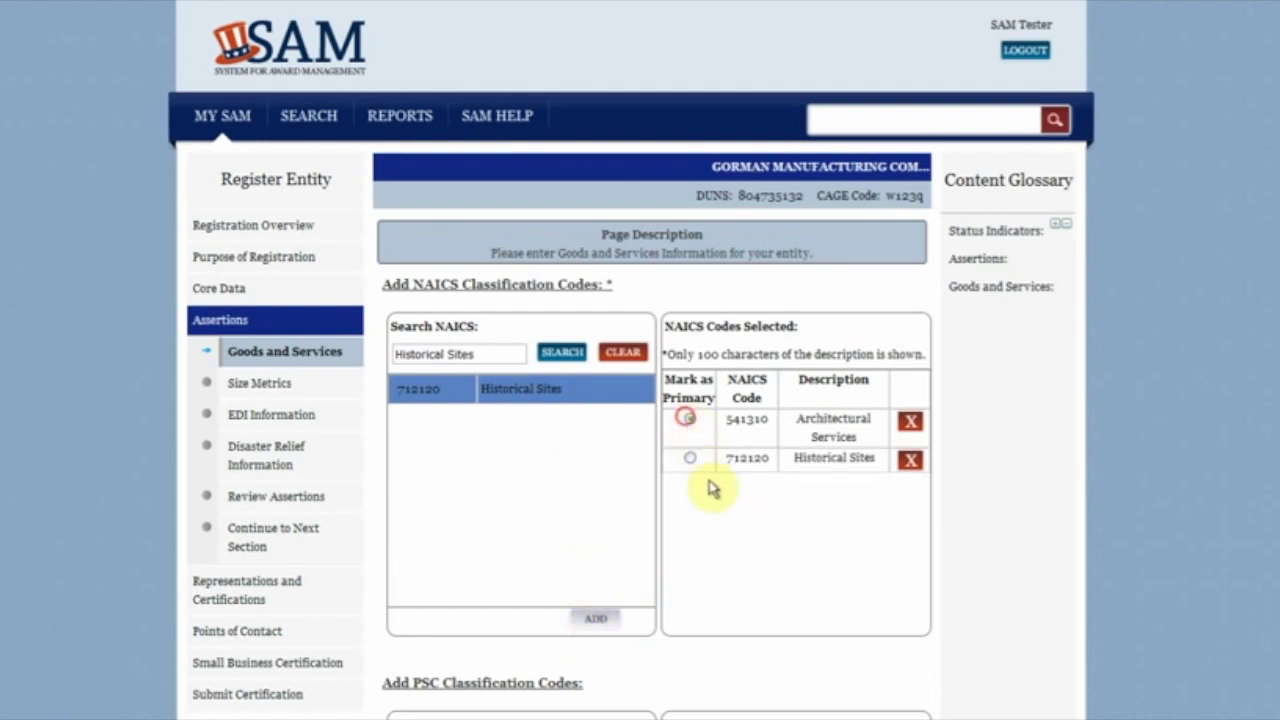
scroll(720, 500, down, 3)
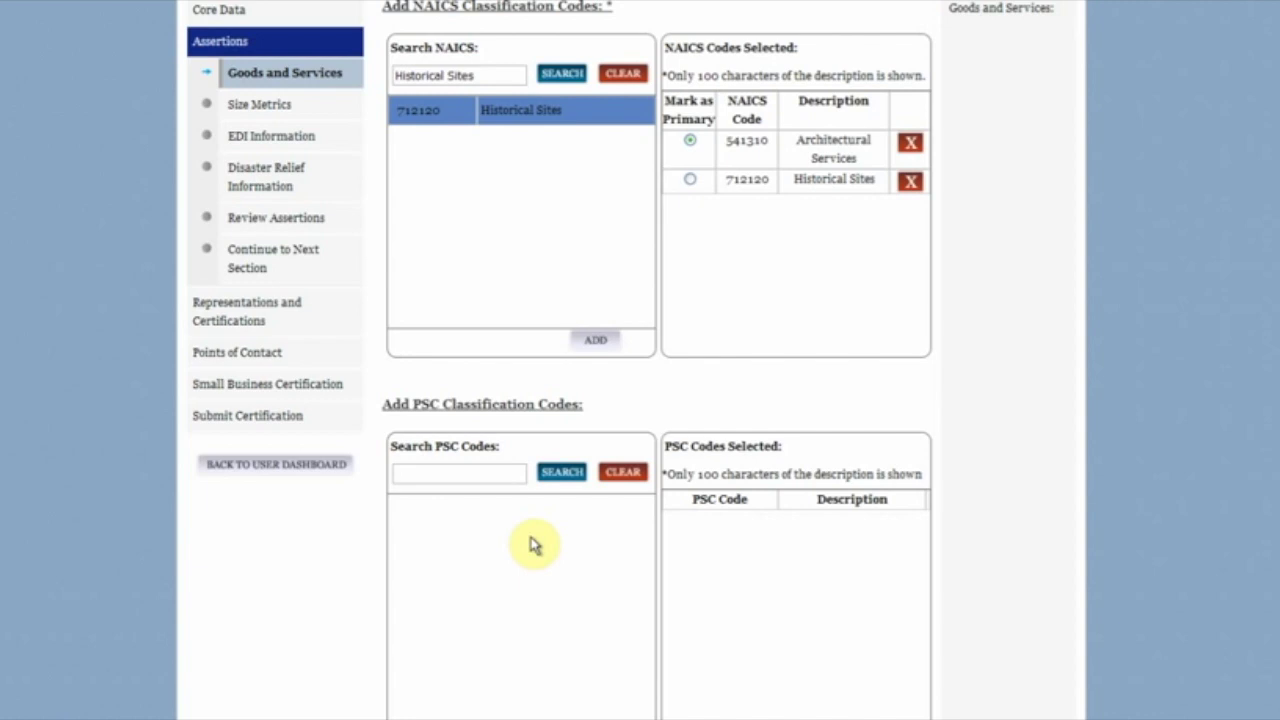
Step: Add PSC code 7735 found by searching 'Home', then submit the Goods and Services page
click(492, 473)
text(Home)
click(563, 476)
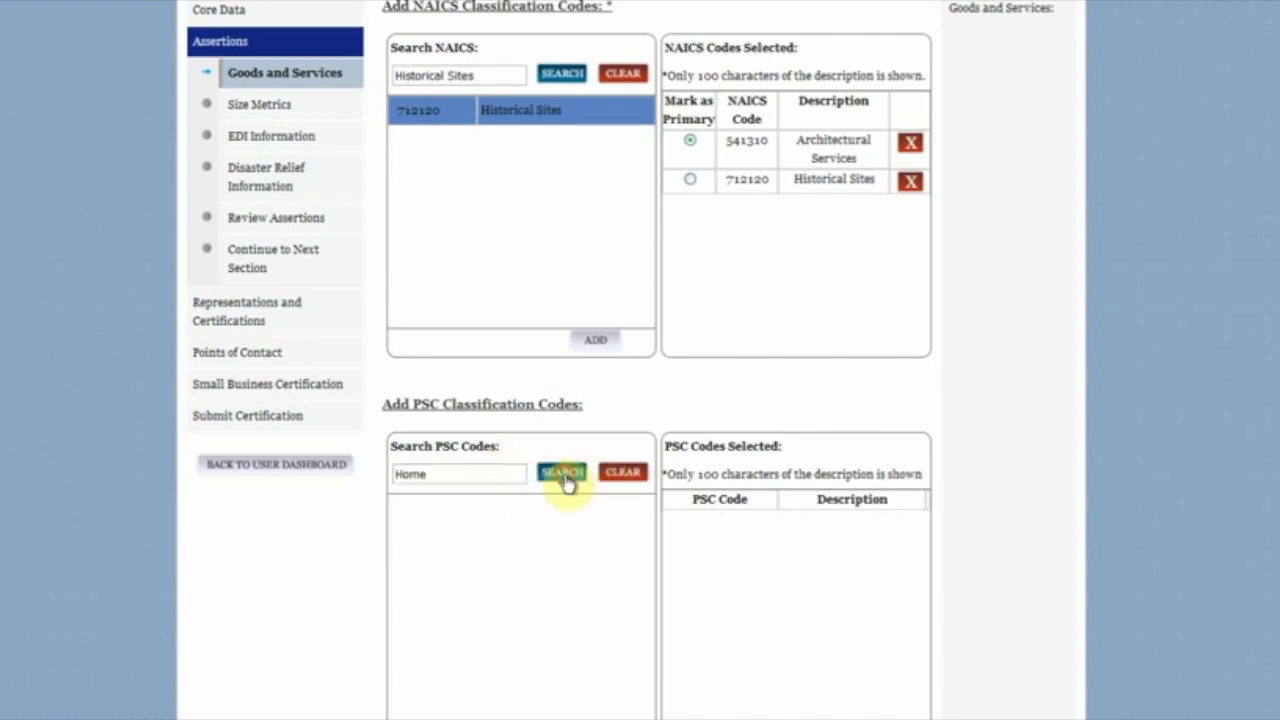
click(566, 529)
scroll(688, 455, down, 3)
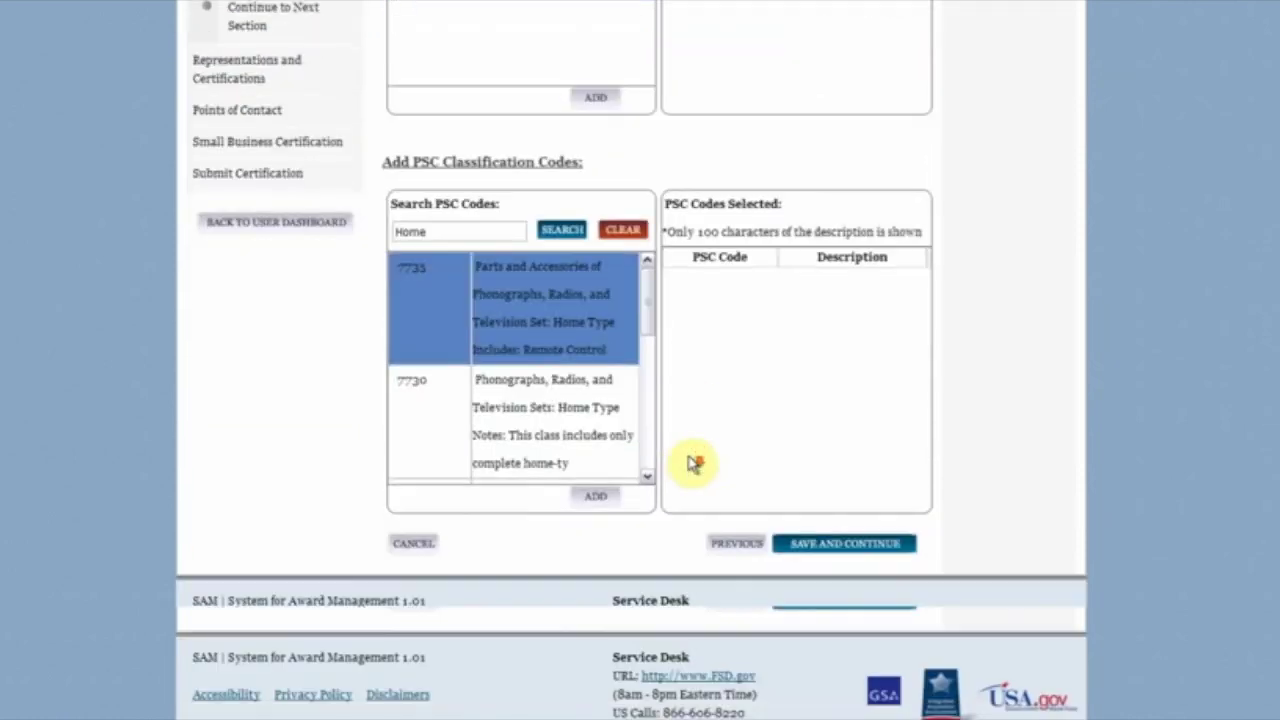
click(594, 500)
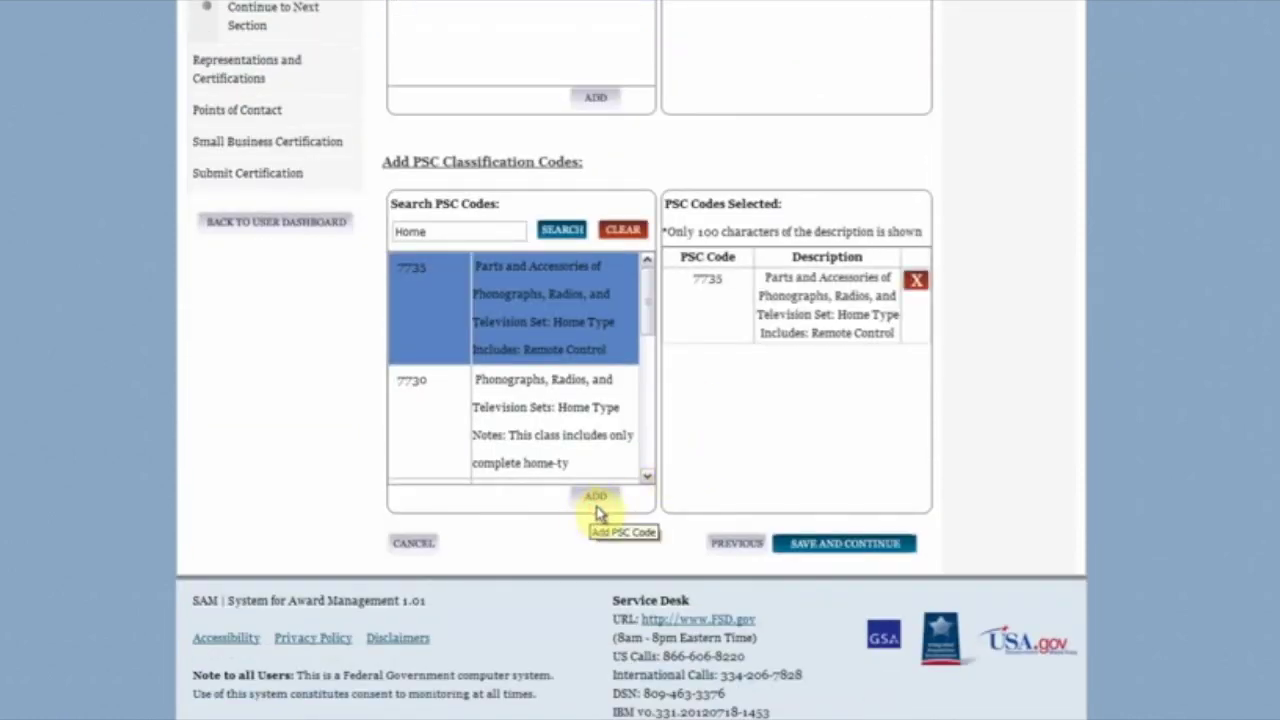
click(795, 546)
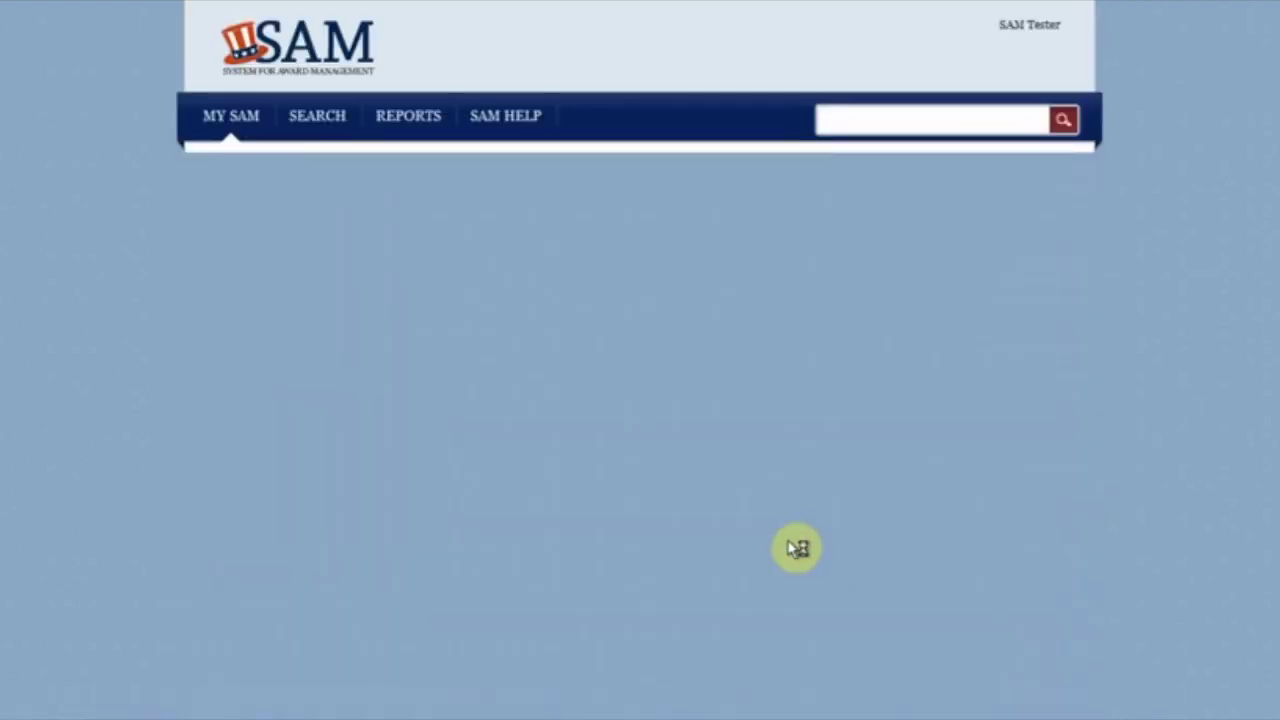
Step: Enter worldwide Total Receipts of 20000 and an Average Number of Employees of 10
scroll(790, 520, down, 1)
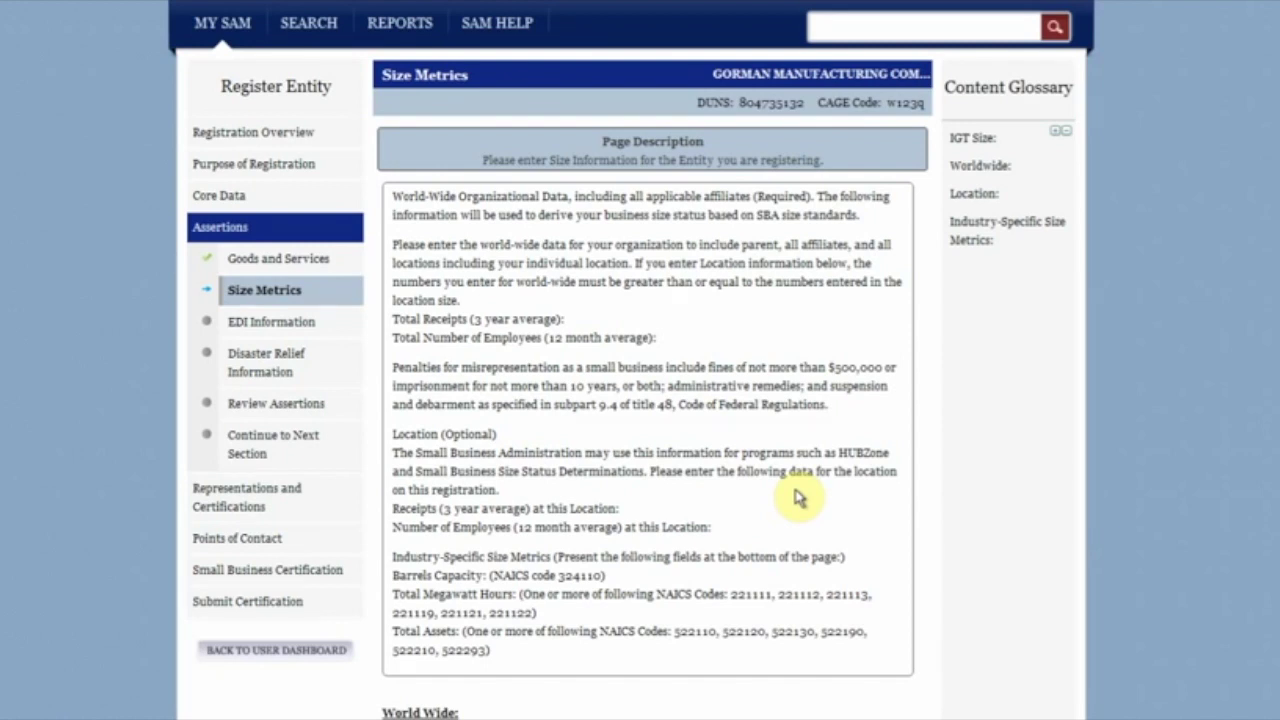
scroll(797, 497, down, 3)
click(793, 460)
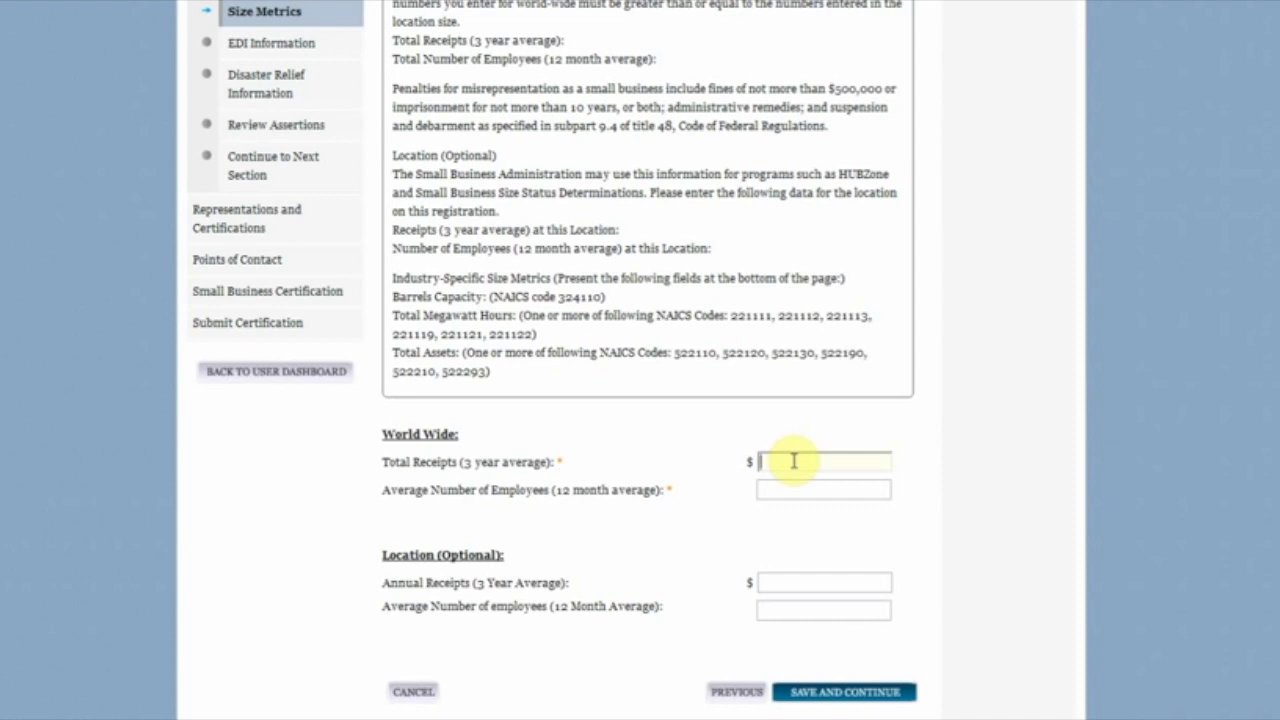
text(20000)
key(Tab)
text(10)
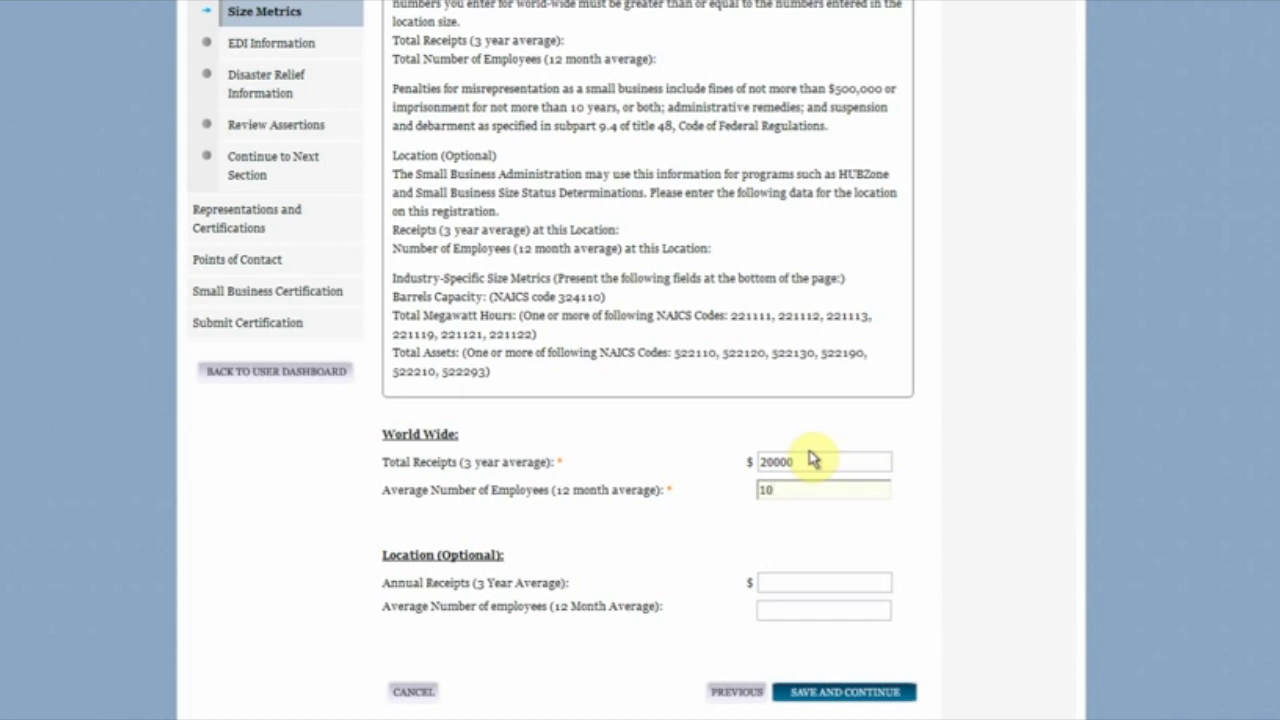
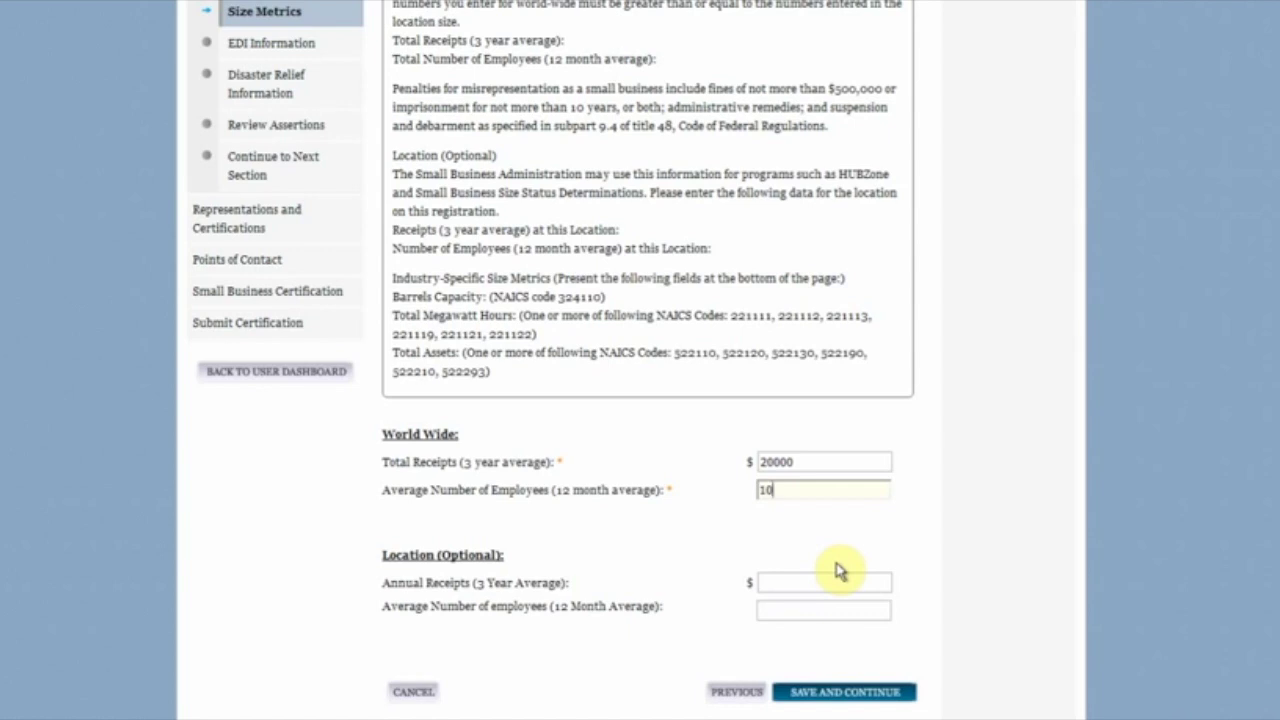
Step: Save the Size Metrics page with 20000 total receipts and 10 average employees
click(878, 693)
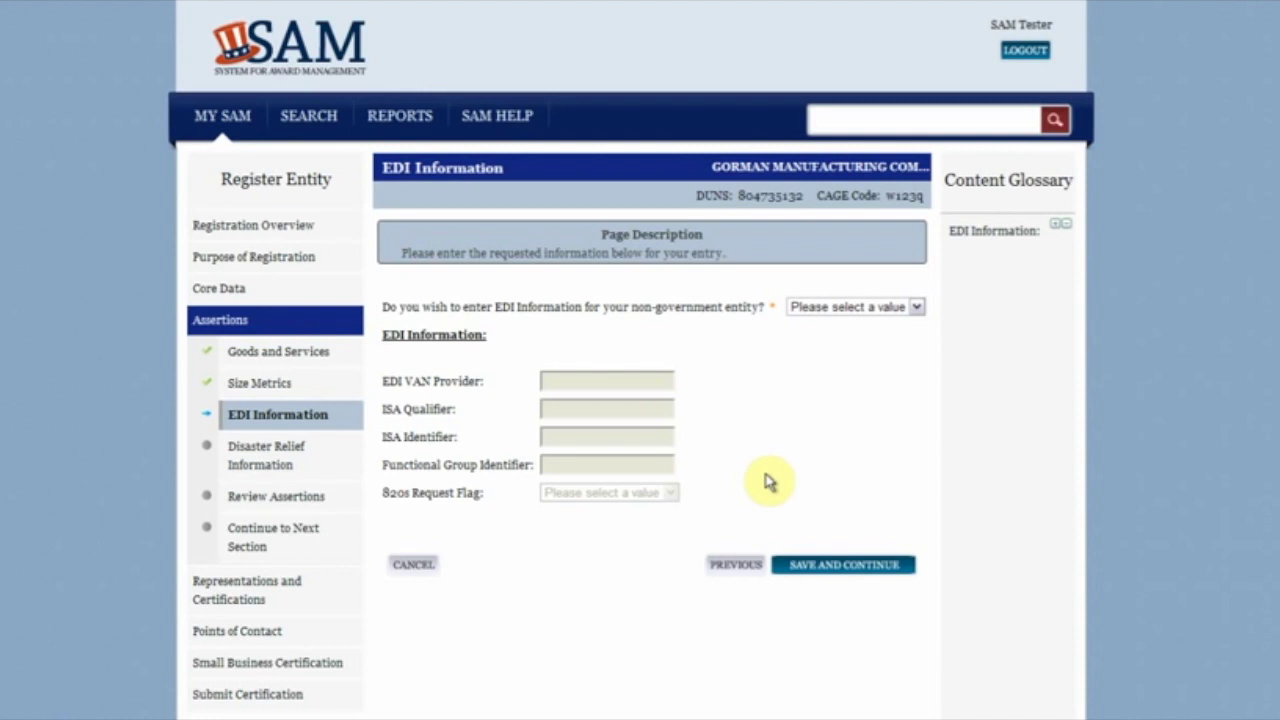
Step: Answer No to entering EDI information and save the page
click(848, 308)
click(846, 358)
click(845, 565)
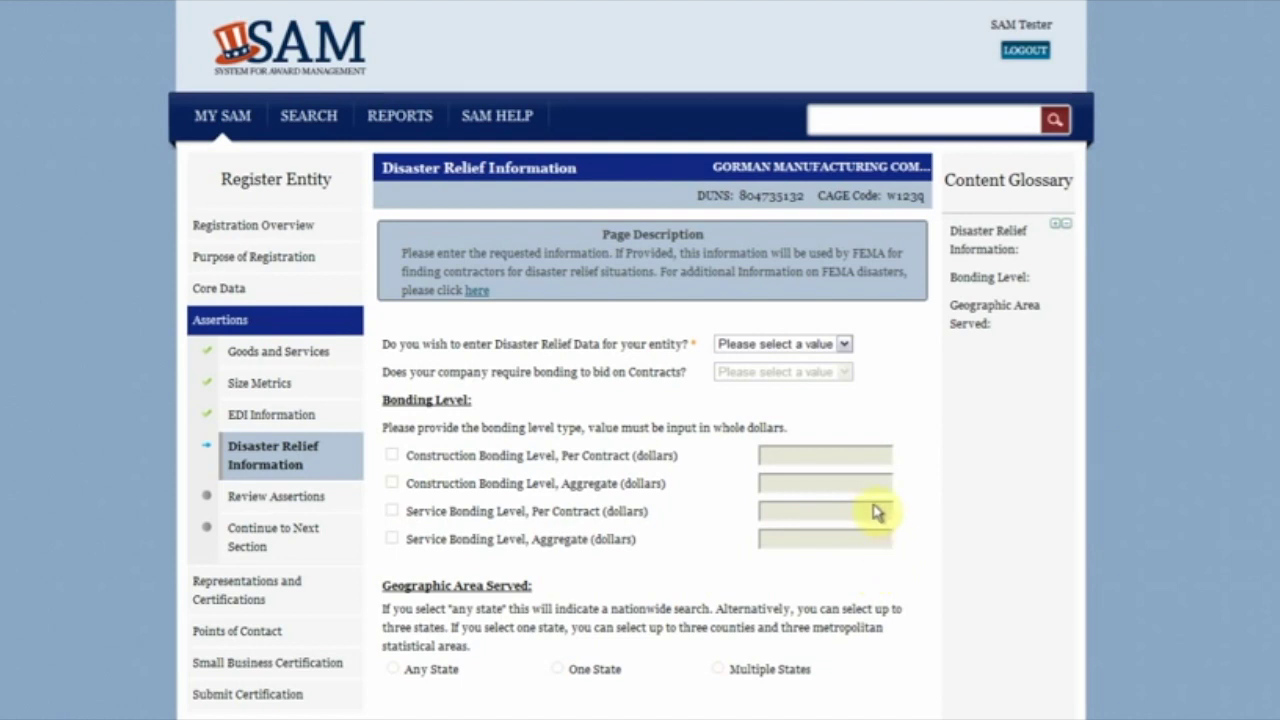
Step: Answer Yes to disaster relief data and bonding, with 1000 construction bonding per contract
click(837, 343)
click(812, 372)
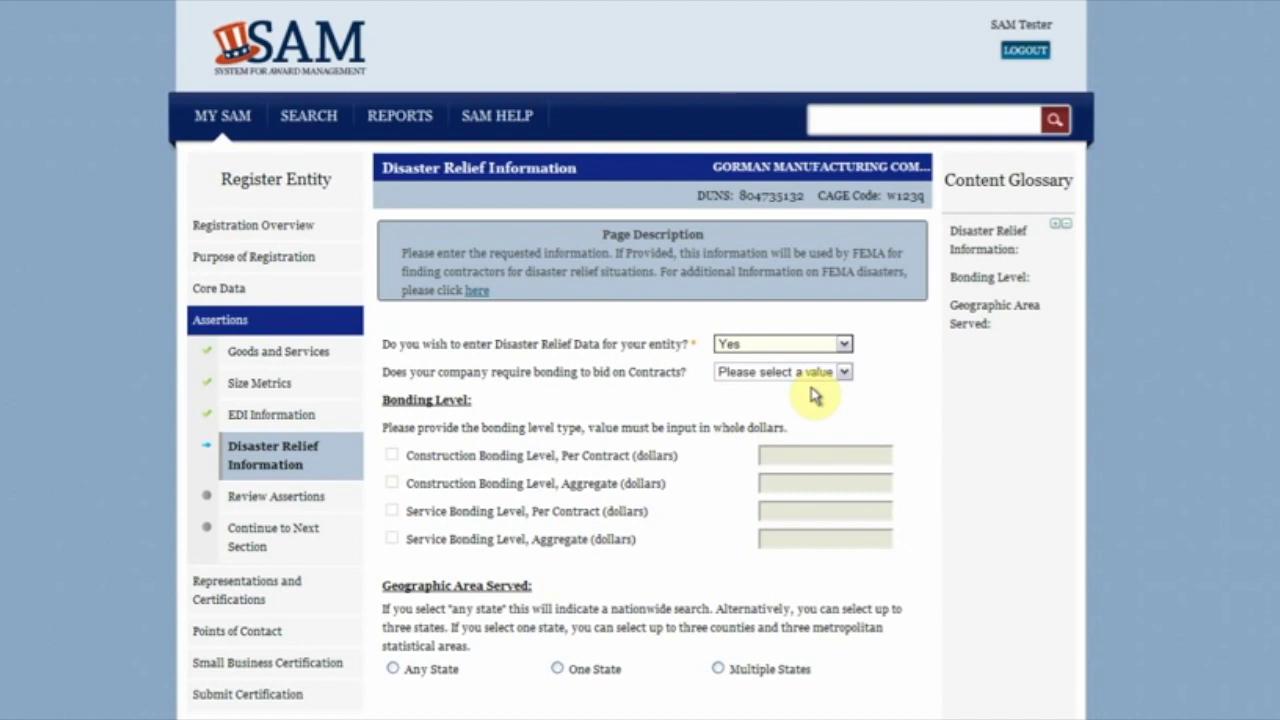
click(815, 375)
click(815, 401)
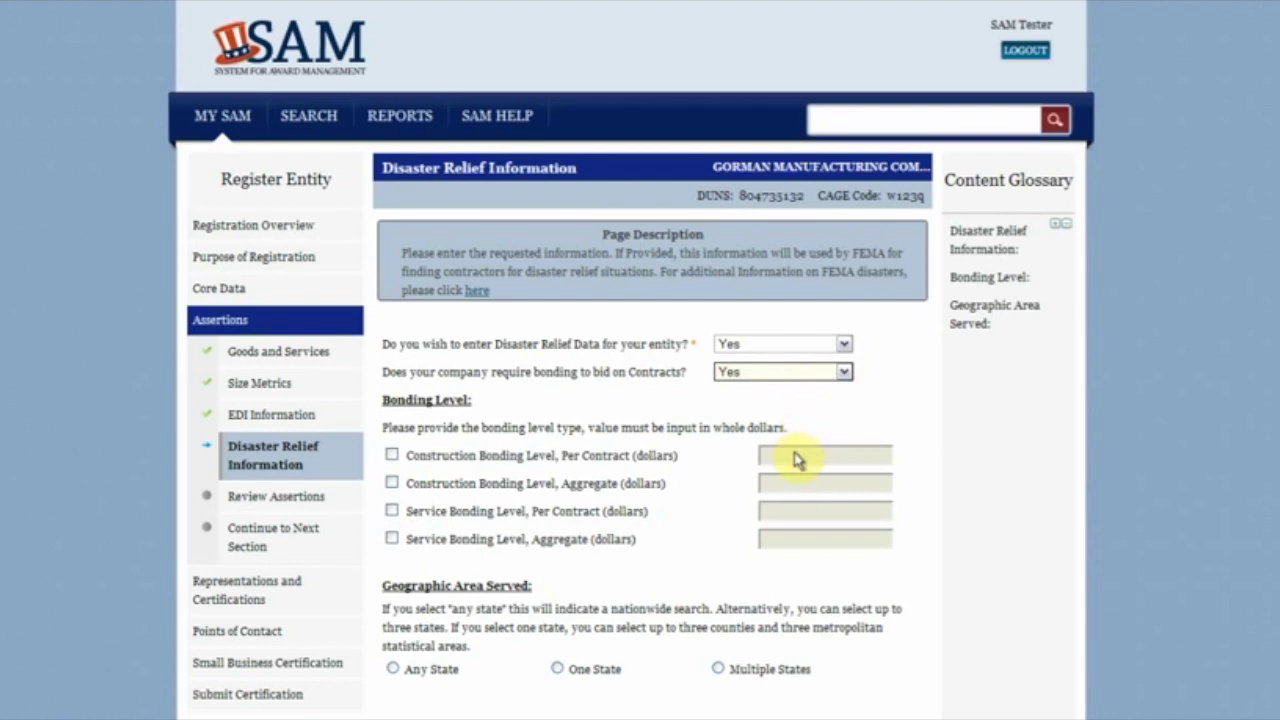
click(391, 454)
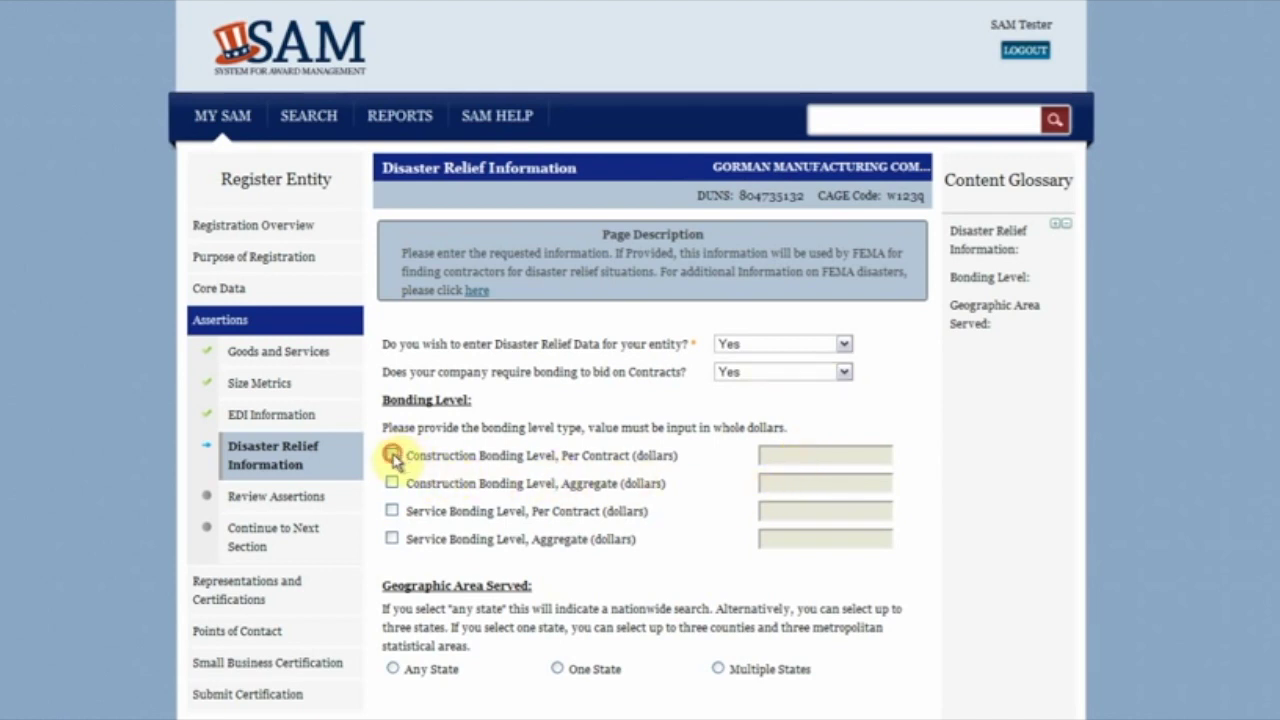
click(771, 452)
text(1000)
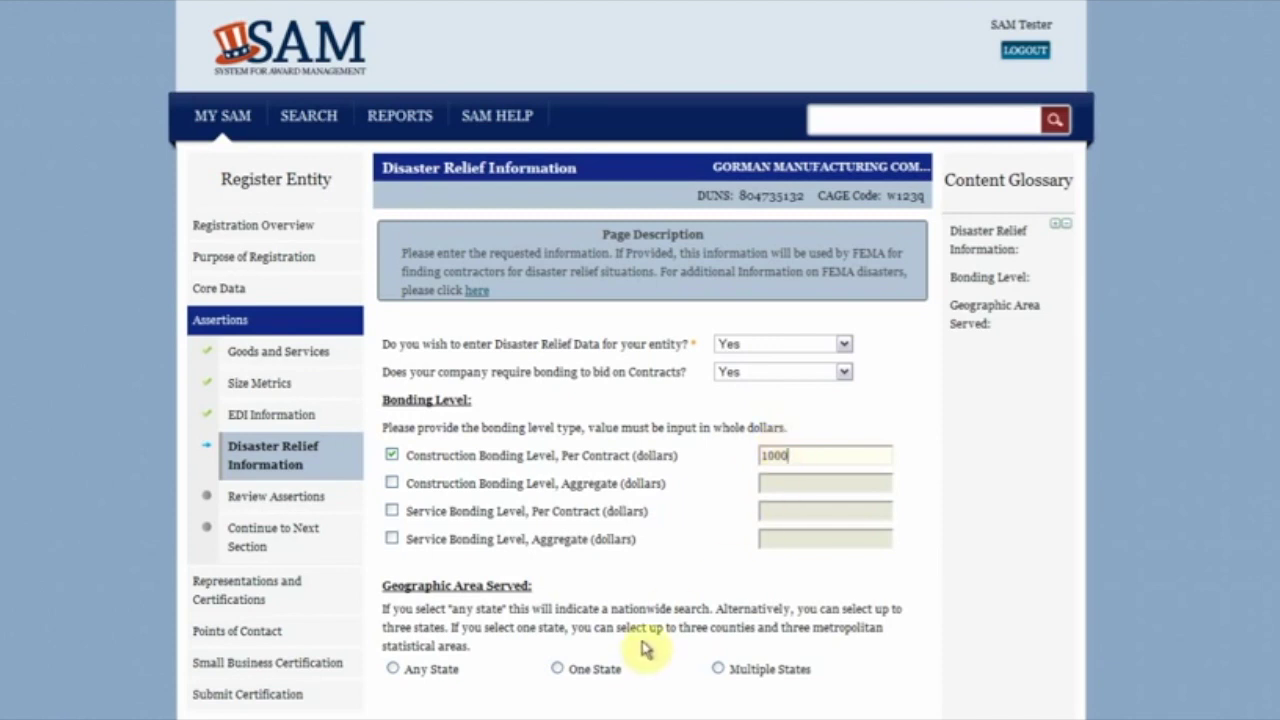
Step: Serve multiple states, Virginia and District of Columbia, and save the disaster relief information
click(721, 670)
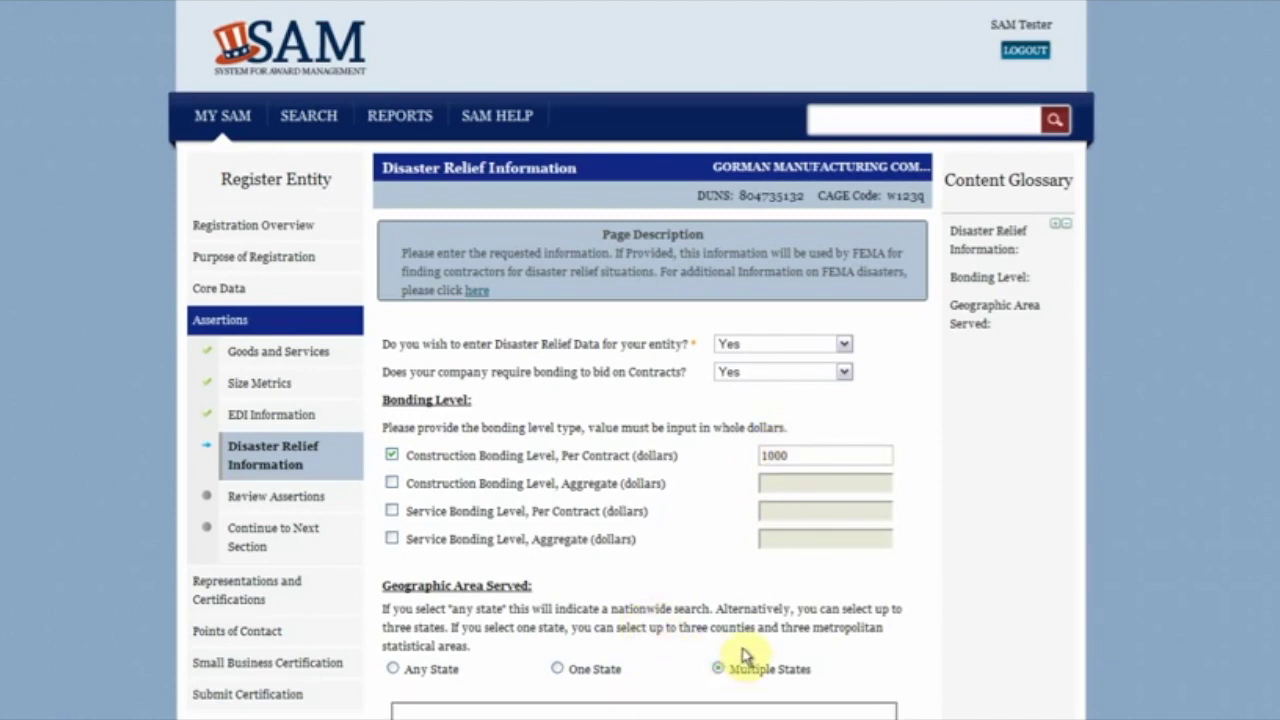
scroll(748, 652, down, 3)
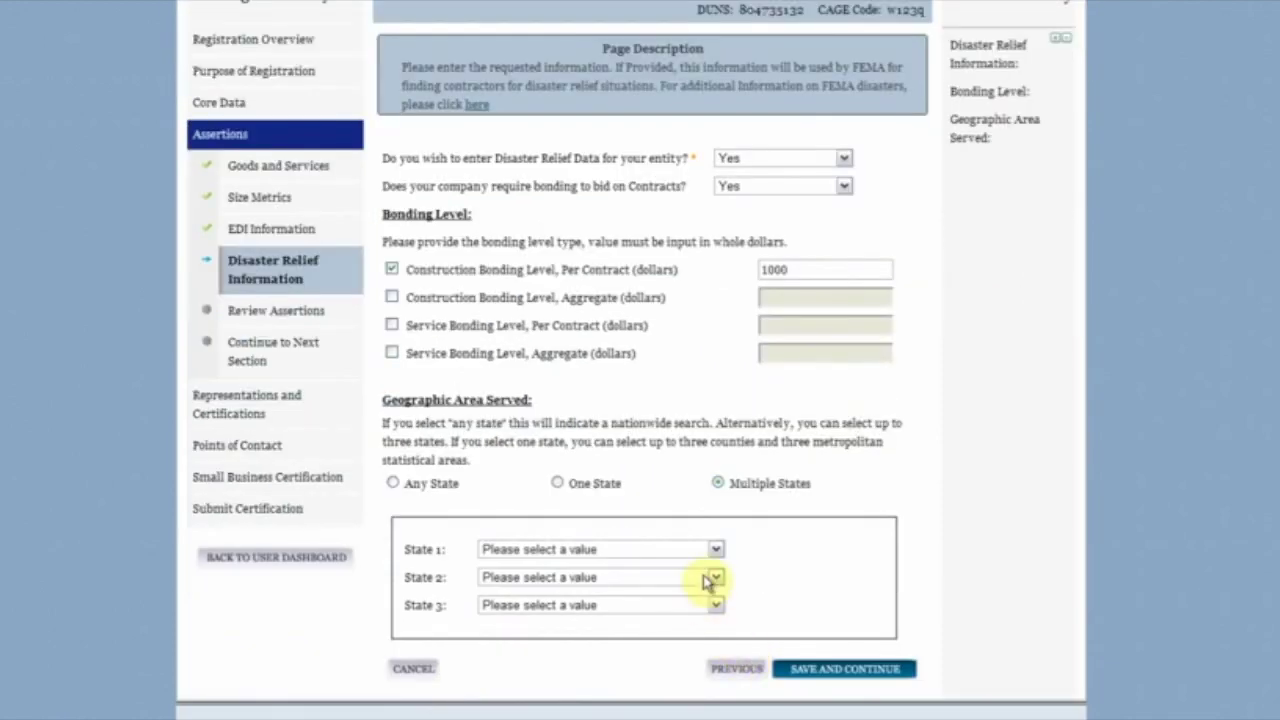
click(710, 549)
text(viv)
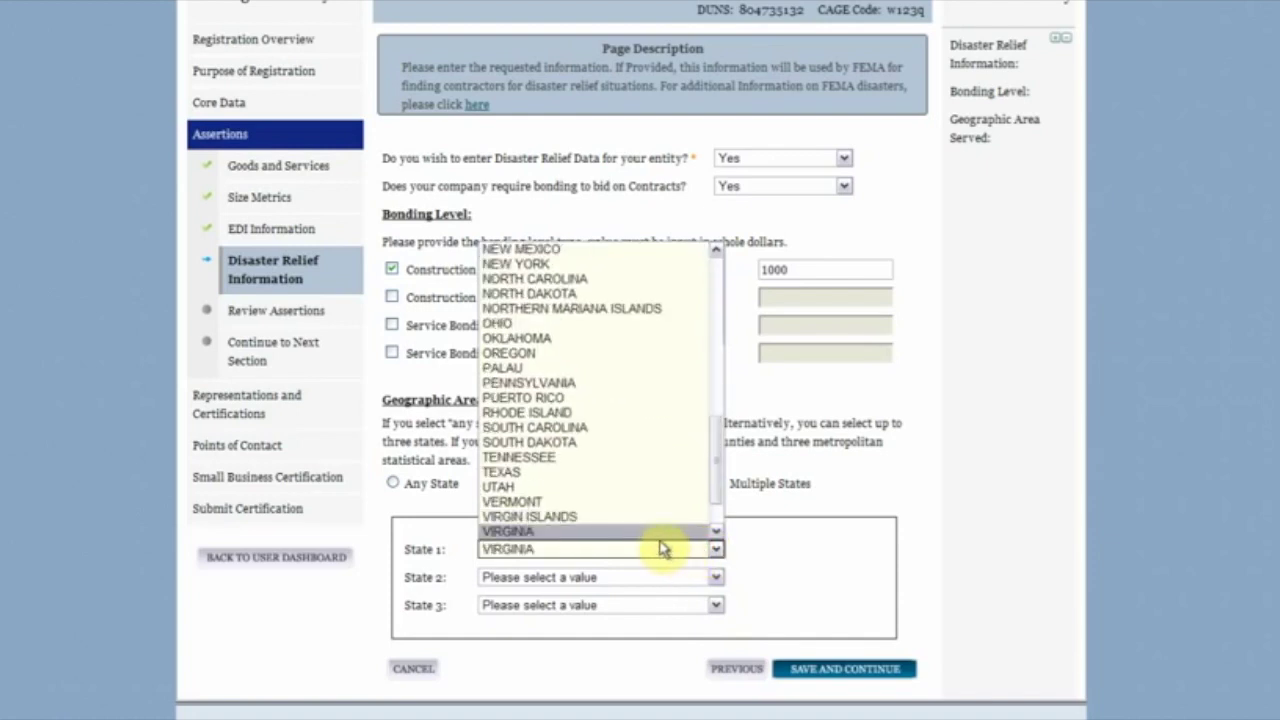
click(658, 535)
click(661, 579)
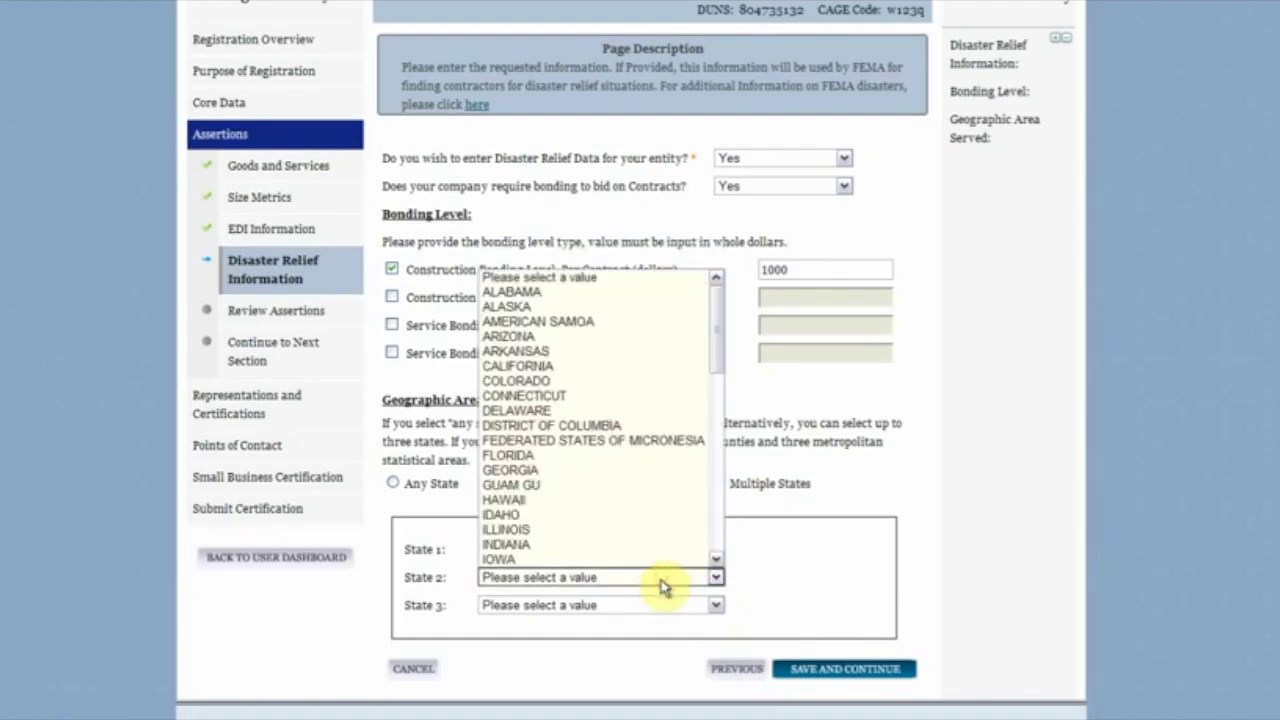
key(d)
click(621, 425)
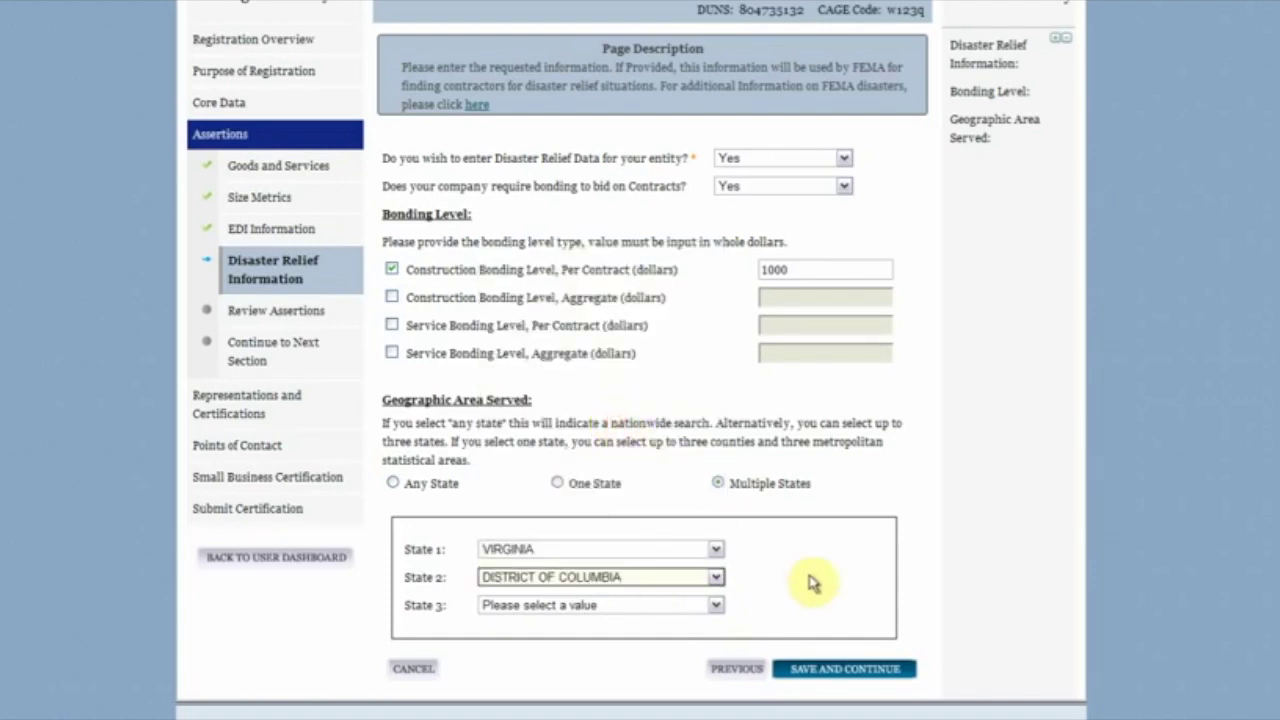
click(833, 672)
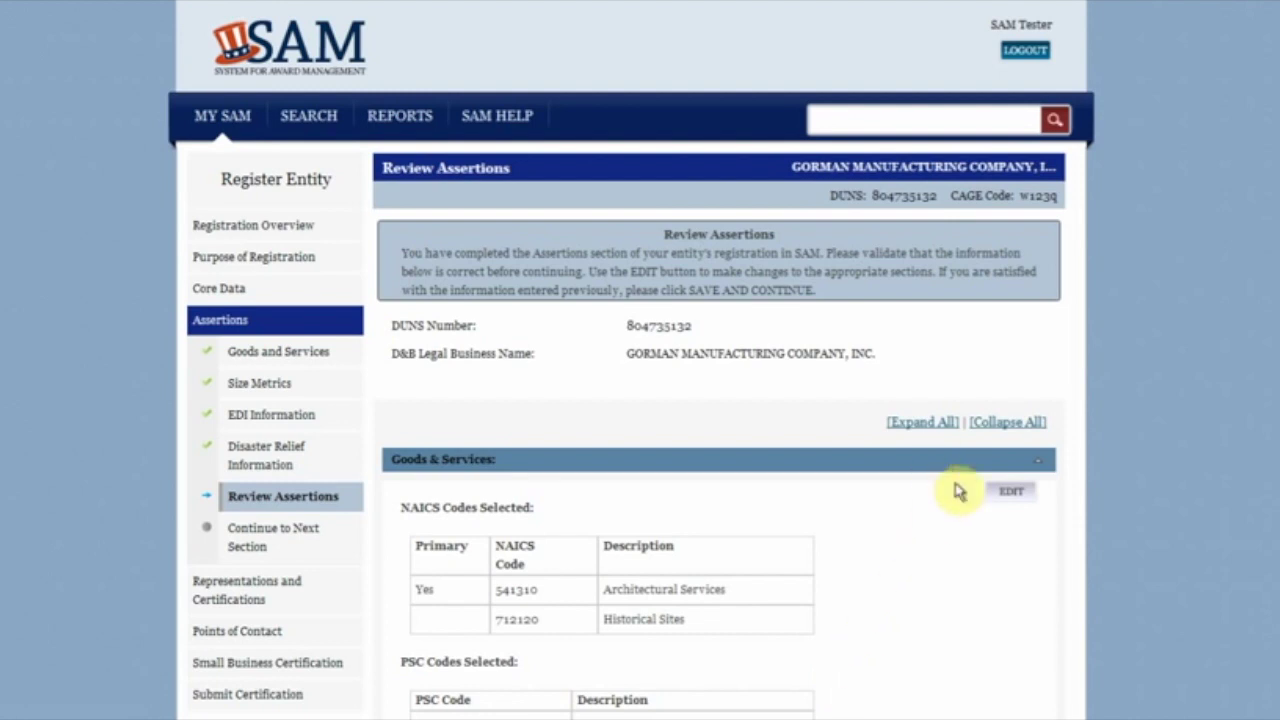
Step: Collapse all Review Assertions sections and accept the reviewed assertions
click(1008, 422)
scroll(1003, 493, down, 2)
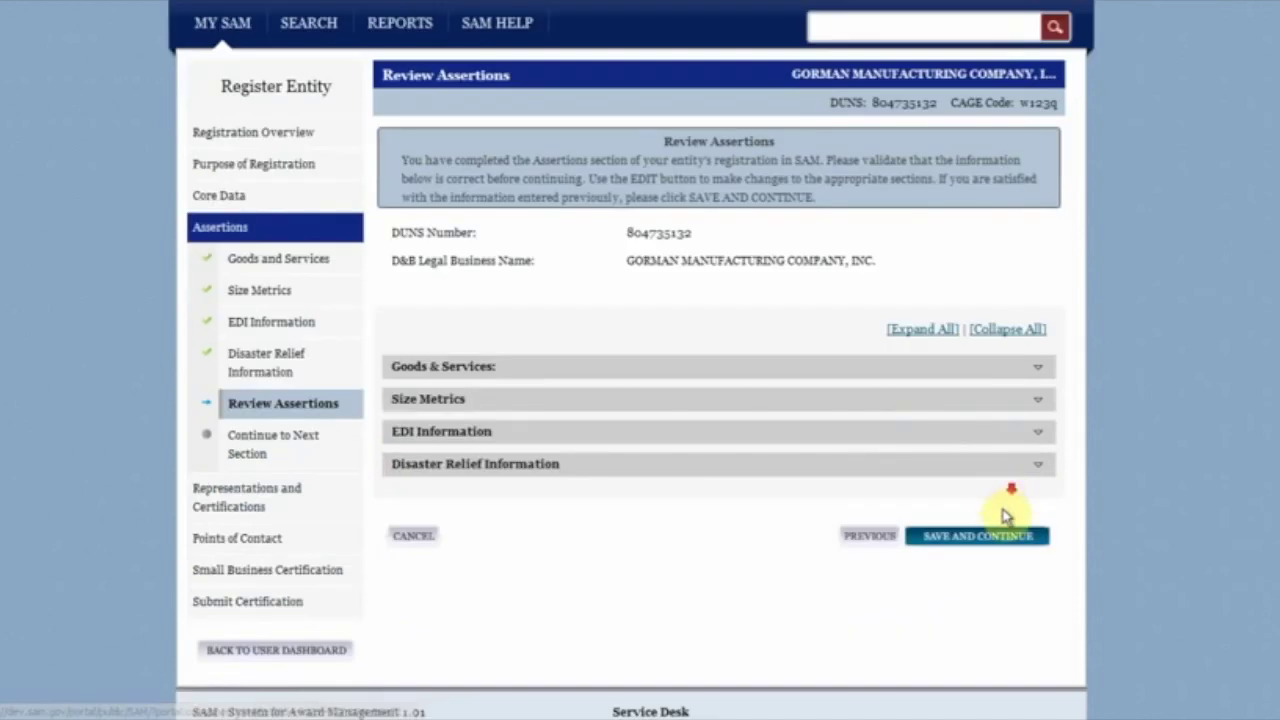
click(1001, 548)
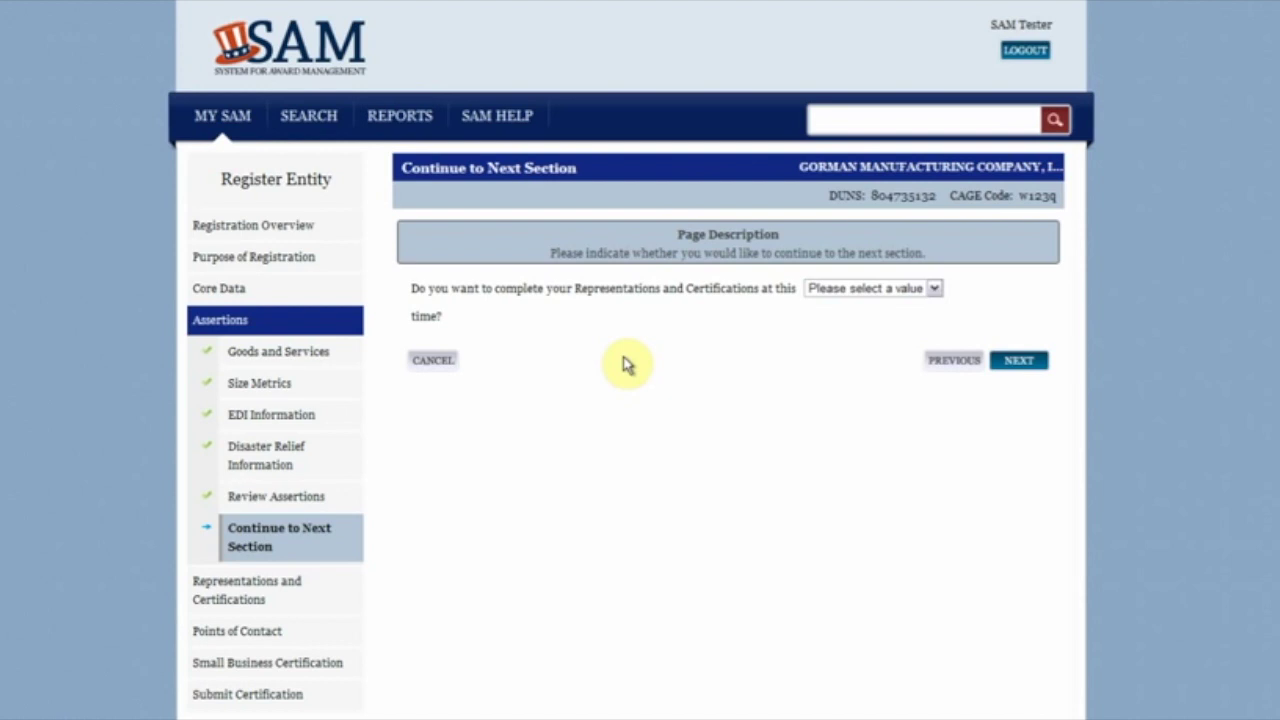
Step: Answer Yes to completing Representations and Certifications now and proceed
click(834, 288)
click(837, 322)
click(1006, 365)
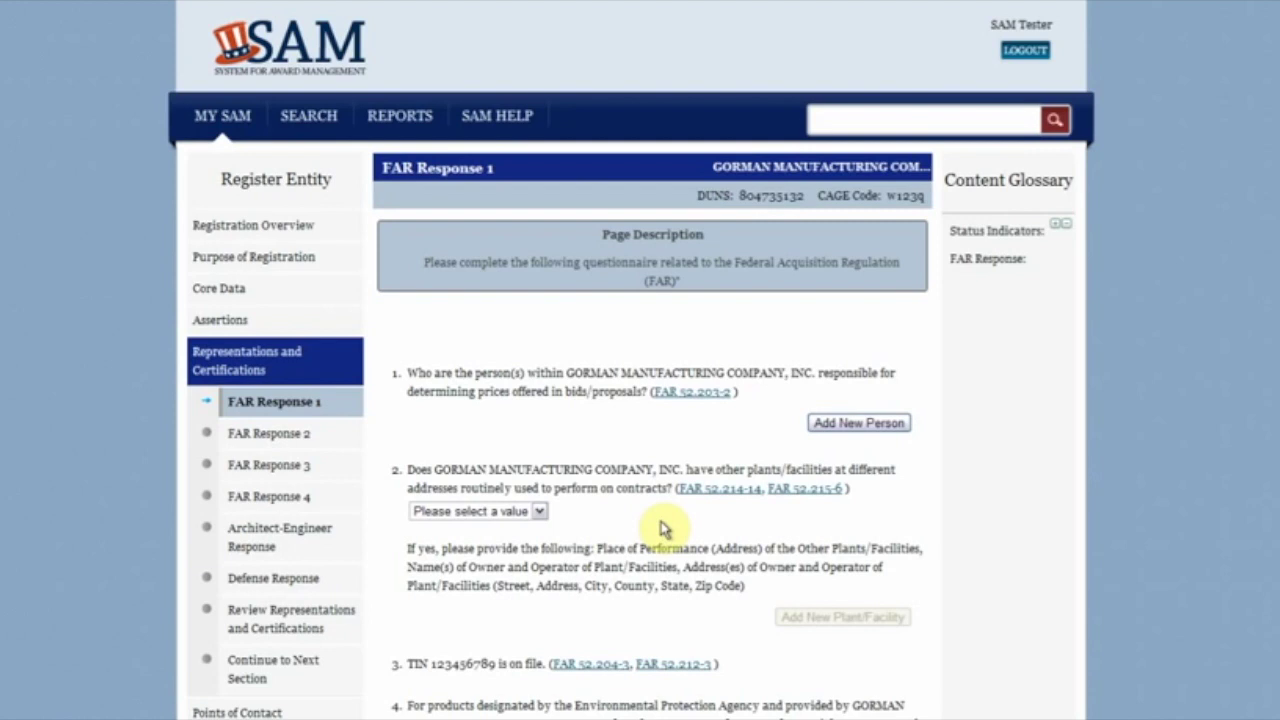
Step: Review the FAR 52.203-2 regulation text, then go to FAR Response 2
click(690, 392)
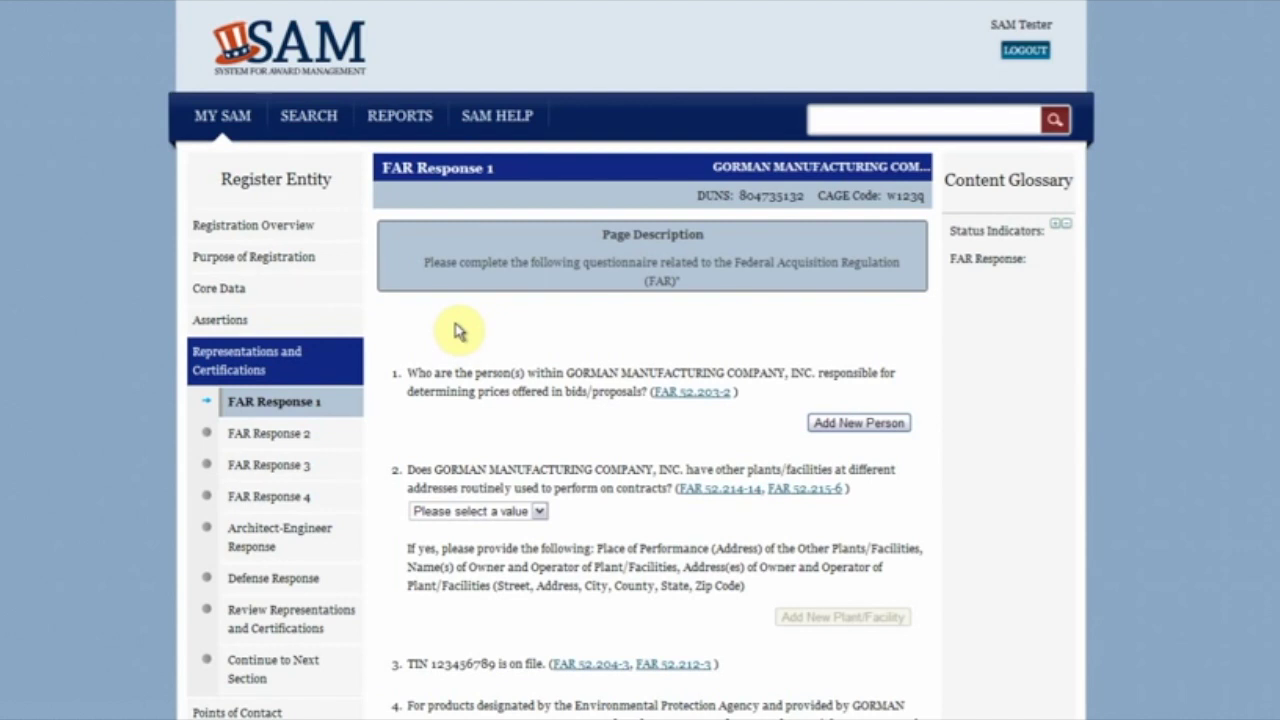
scroll(458, 335, down, 3)
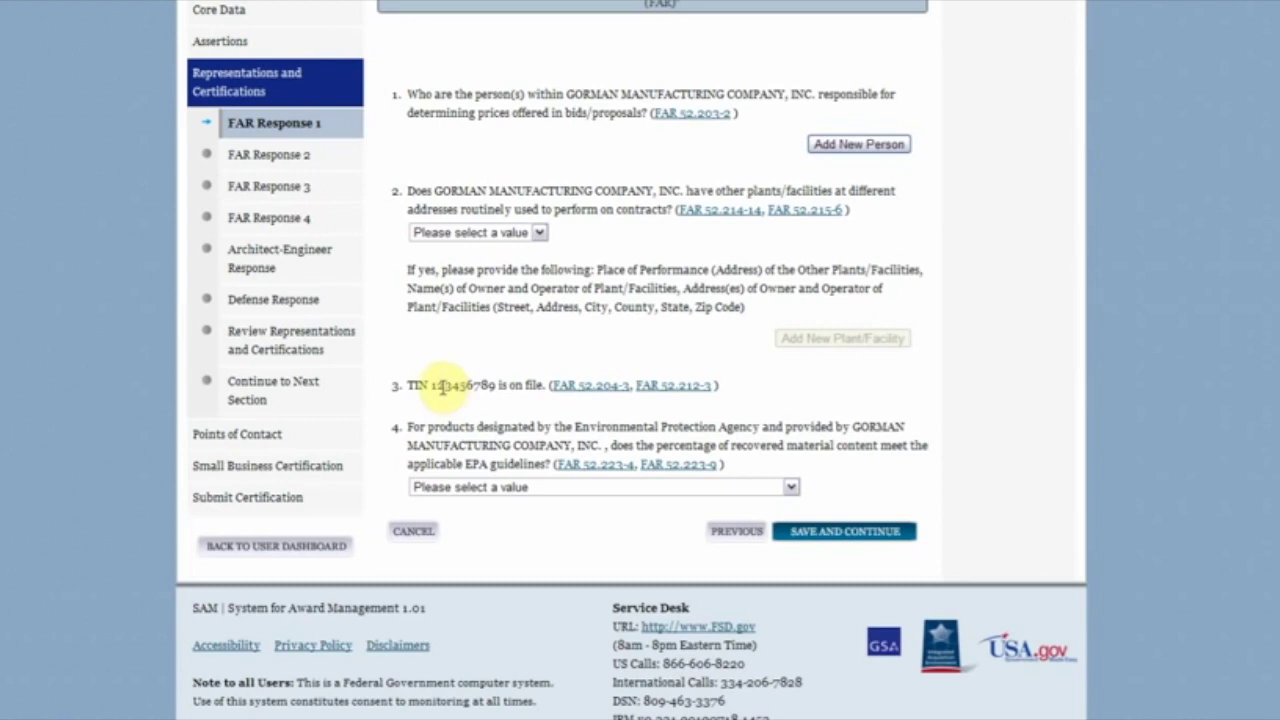
click(326, 164)
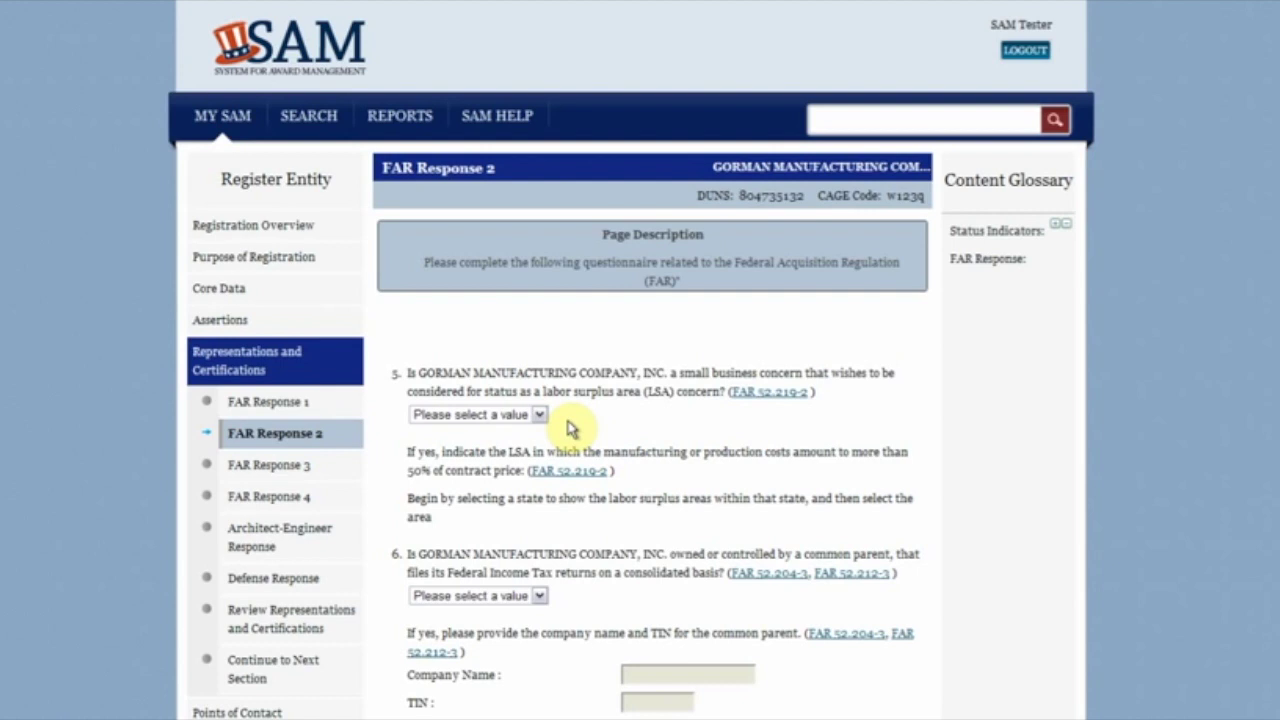
Step: Answer Yes to question 5, adding Alabama's Balance of Montgomery County labor surplus area
click(538, 414)
click(528, 447)
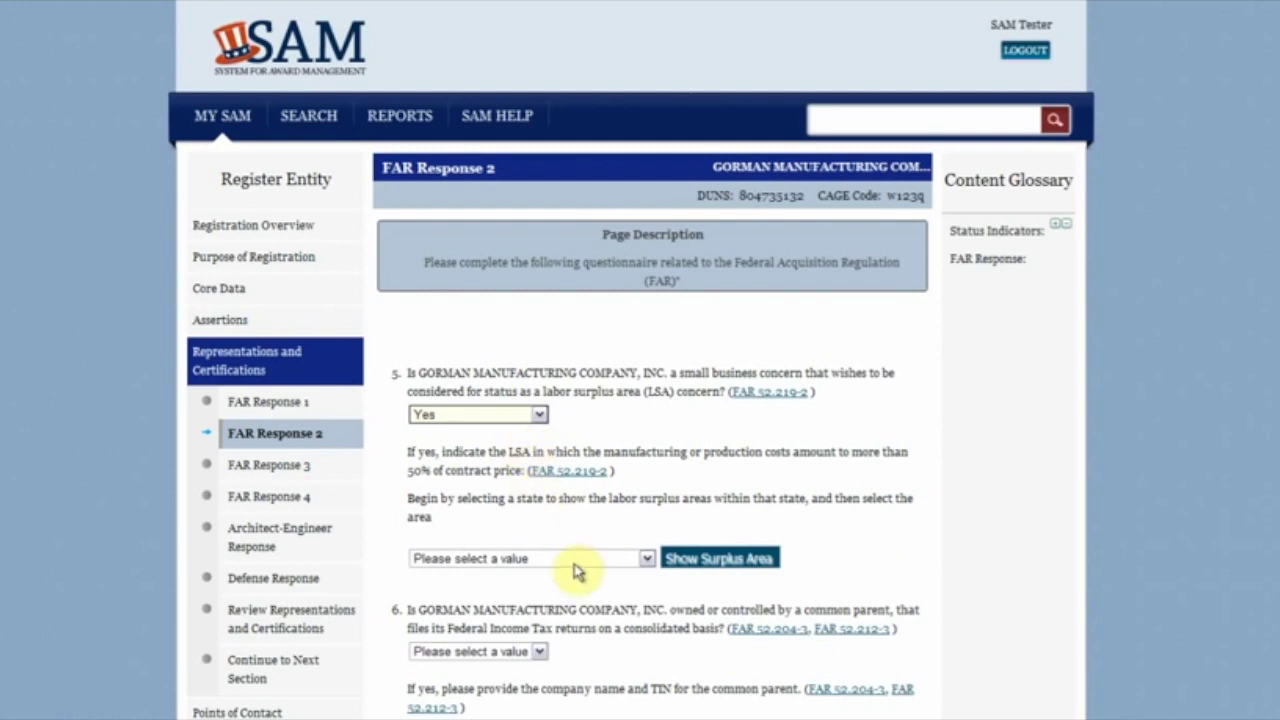
click(575, 560)
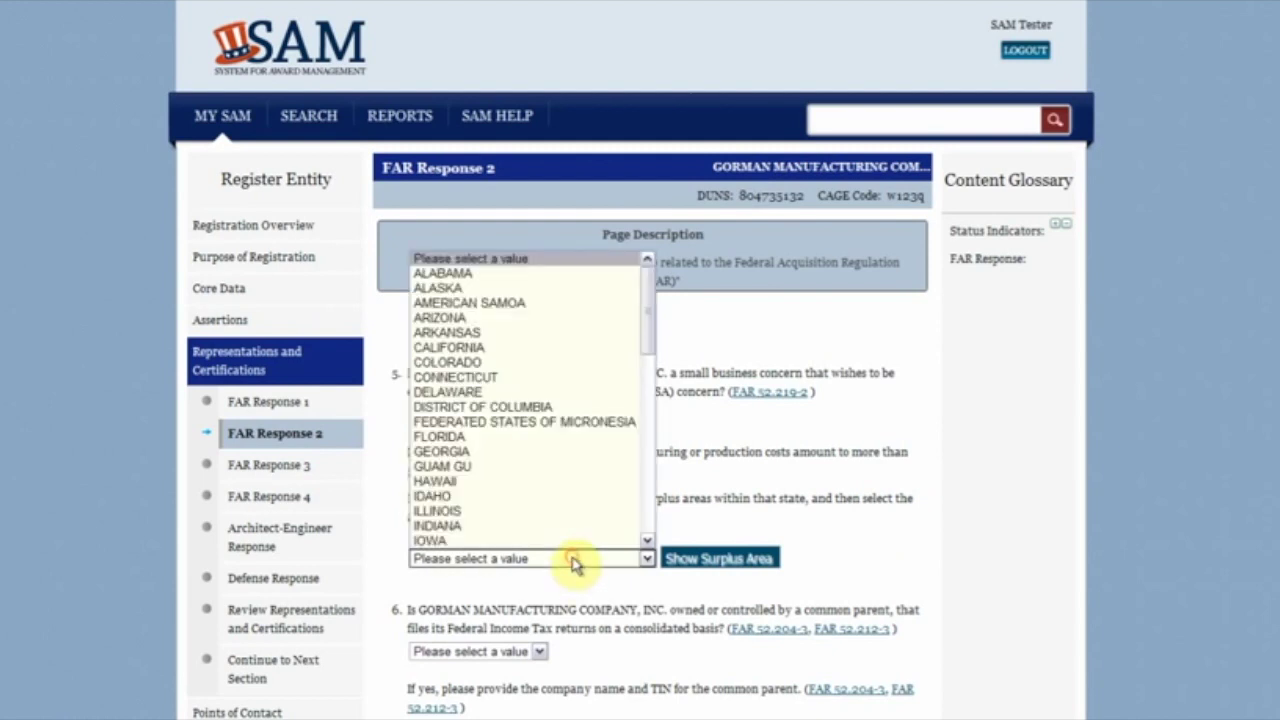
click(541, 273)
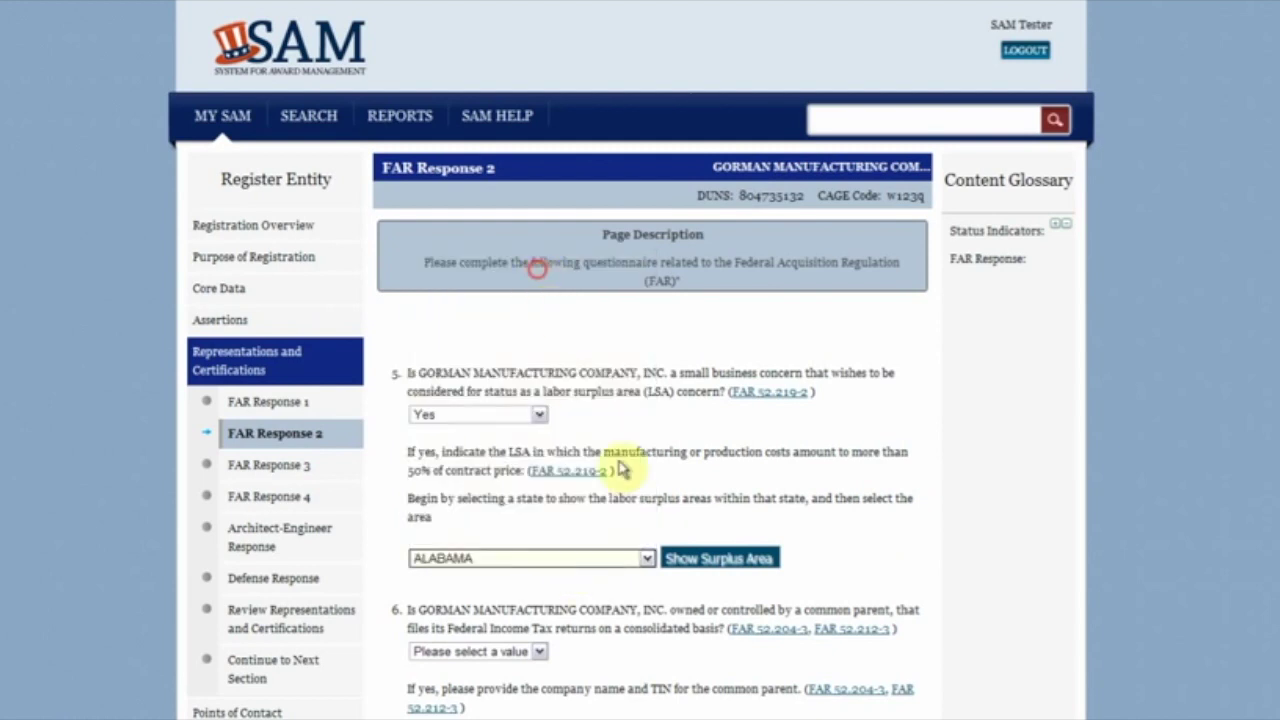
click(684, 560)
click(414, 601)
click(810, 541)
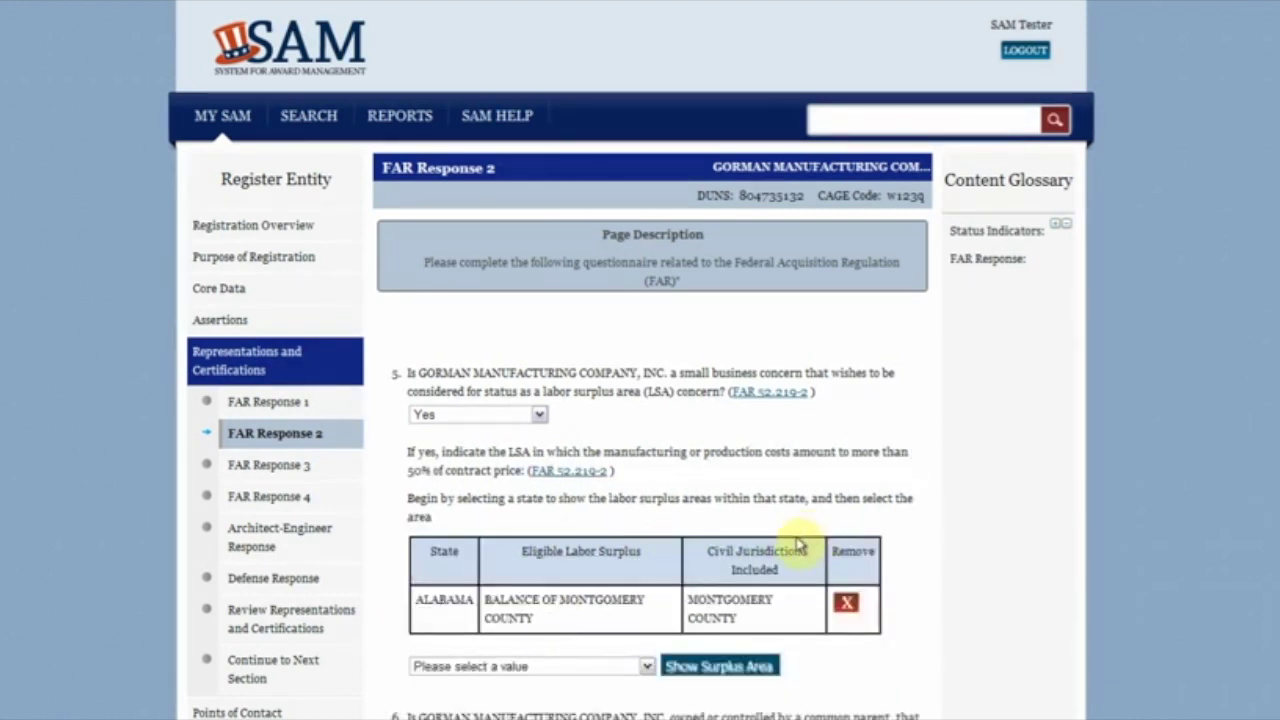
scroll(800, 537, down, 10)
scroll(803, 537, down, 9)
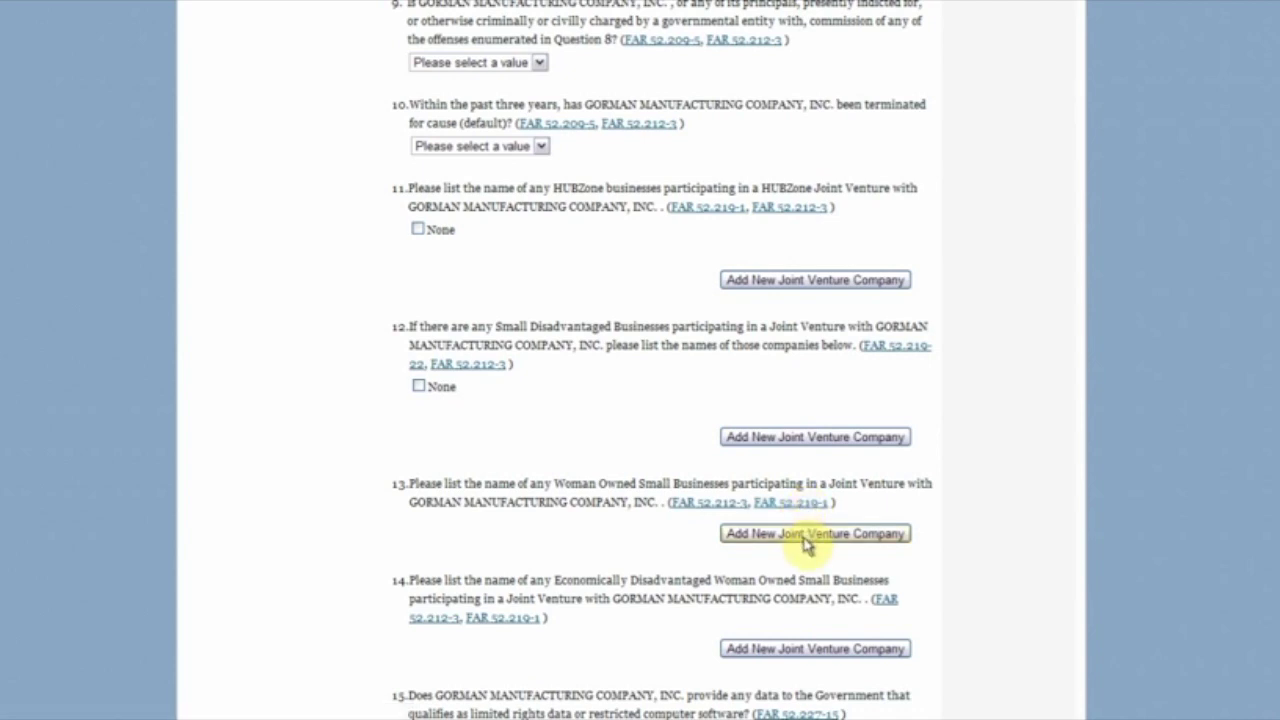
Step: Add 'Test Company' as a joint venture company under question 13
click(808, 539)
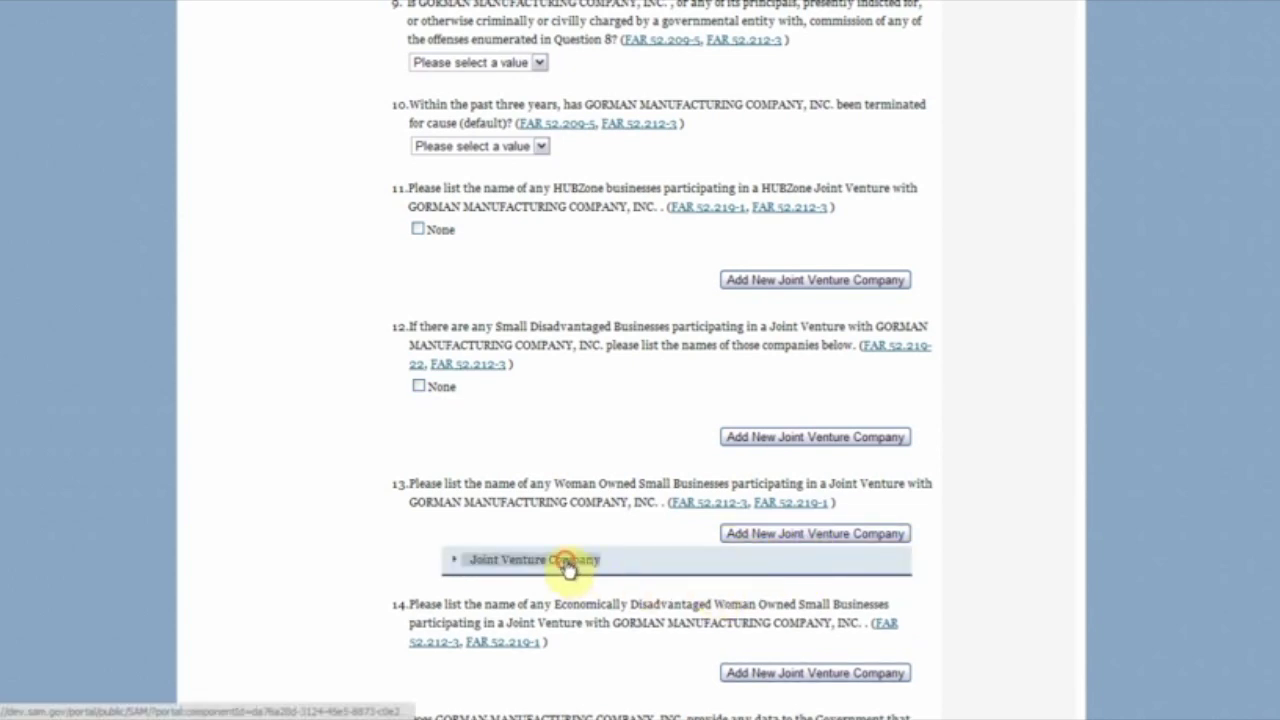
click(571, 562)
click(690, 591)
text(Test C)
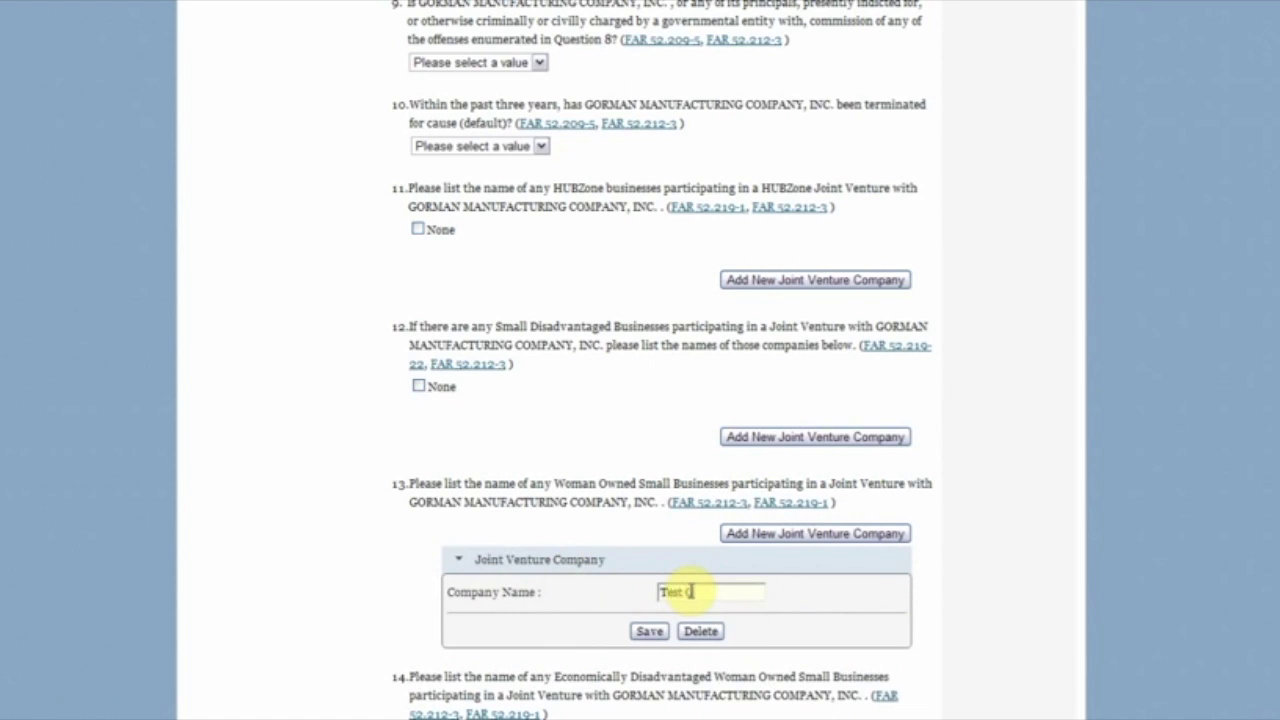
text(ompany)
click(652, 634)
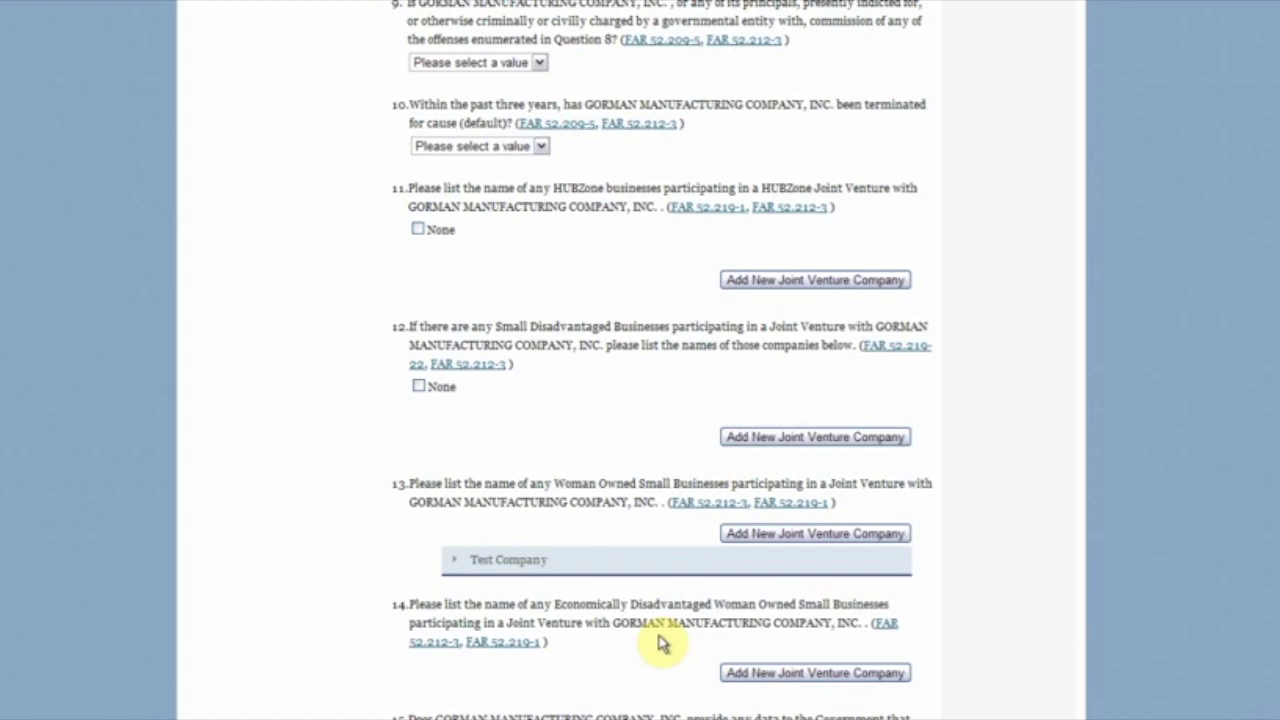
Step: Add 'Partner Company' as a joint venture company under question 14
click(752, 675)
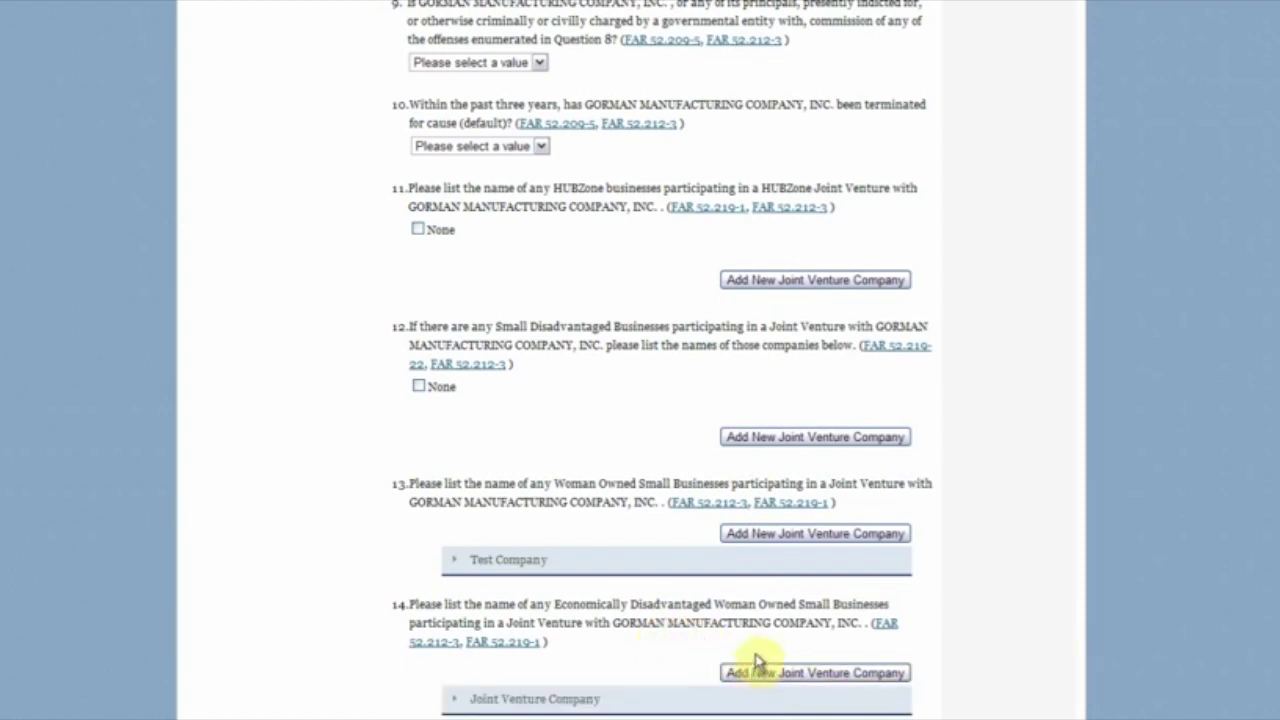
scroll(768, 688, down, 3)
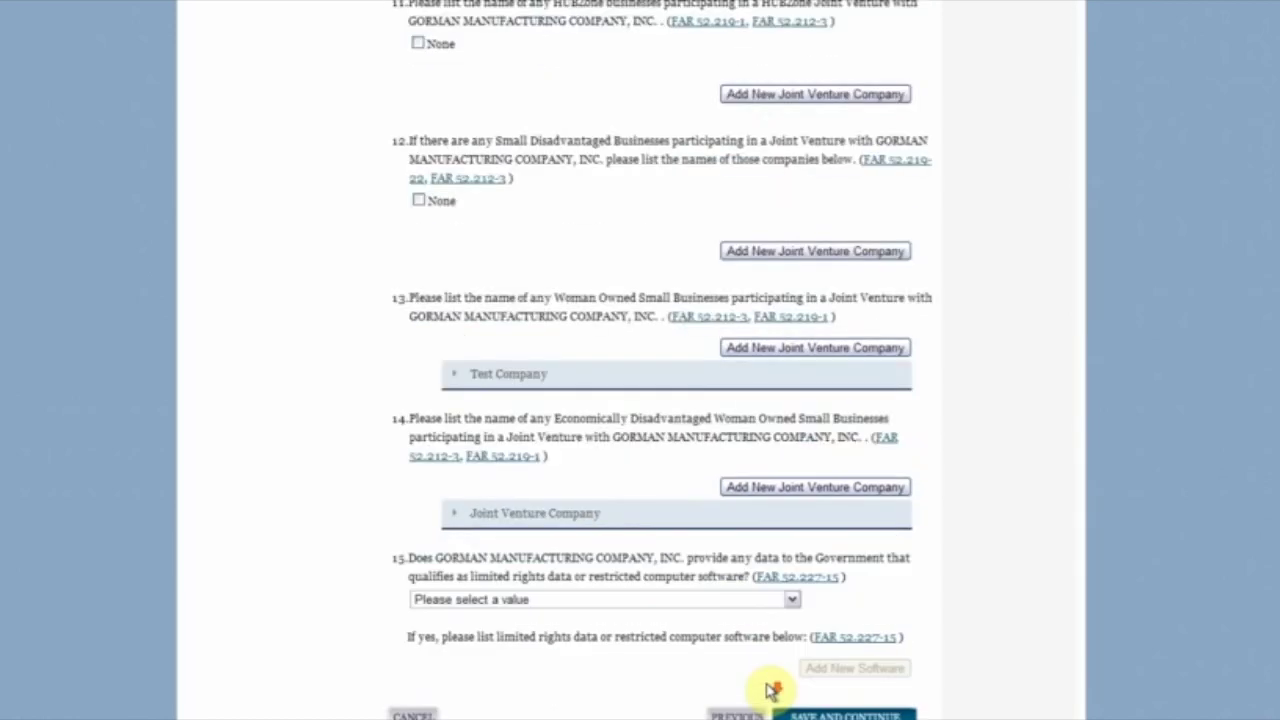
click(590, 516)
click(677, 550)
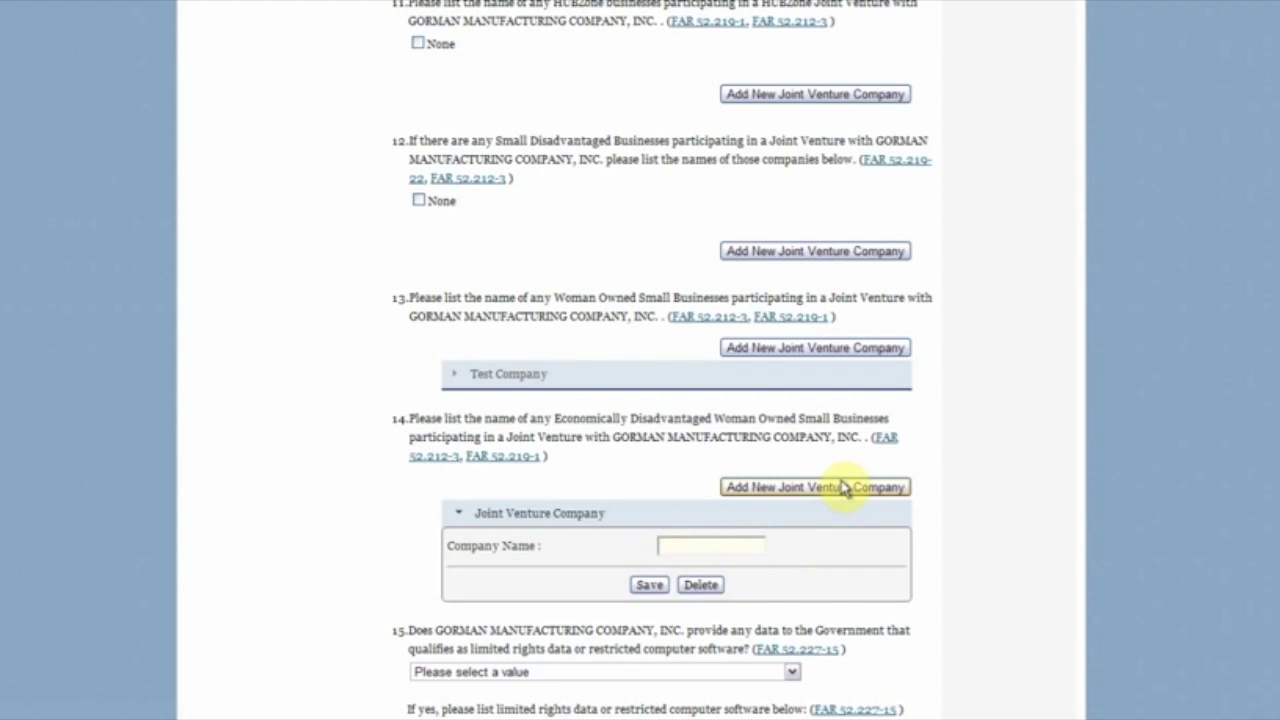
text(Partner Company)
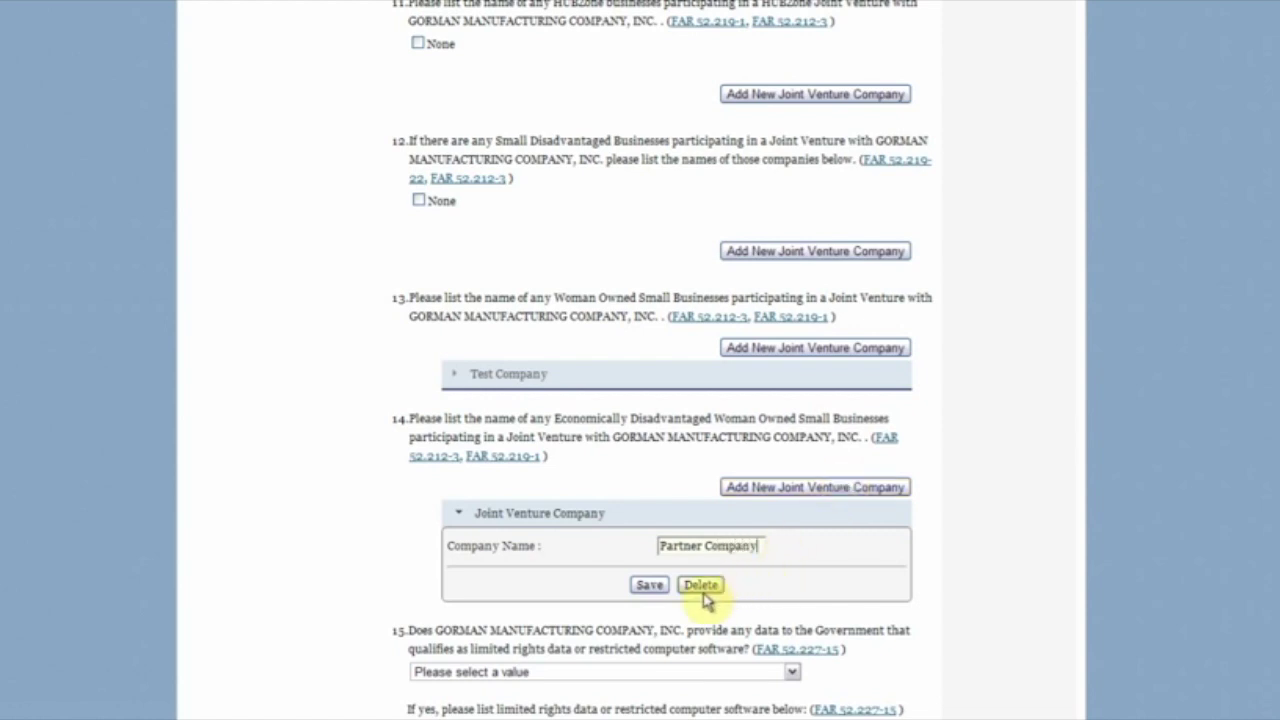
click(651, 588)
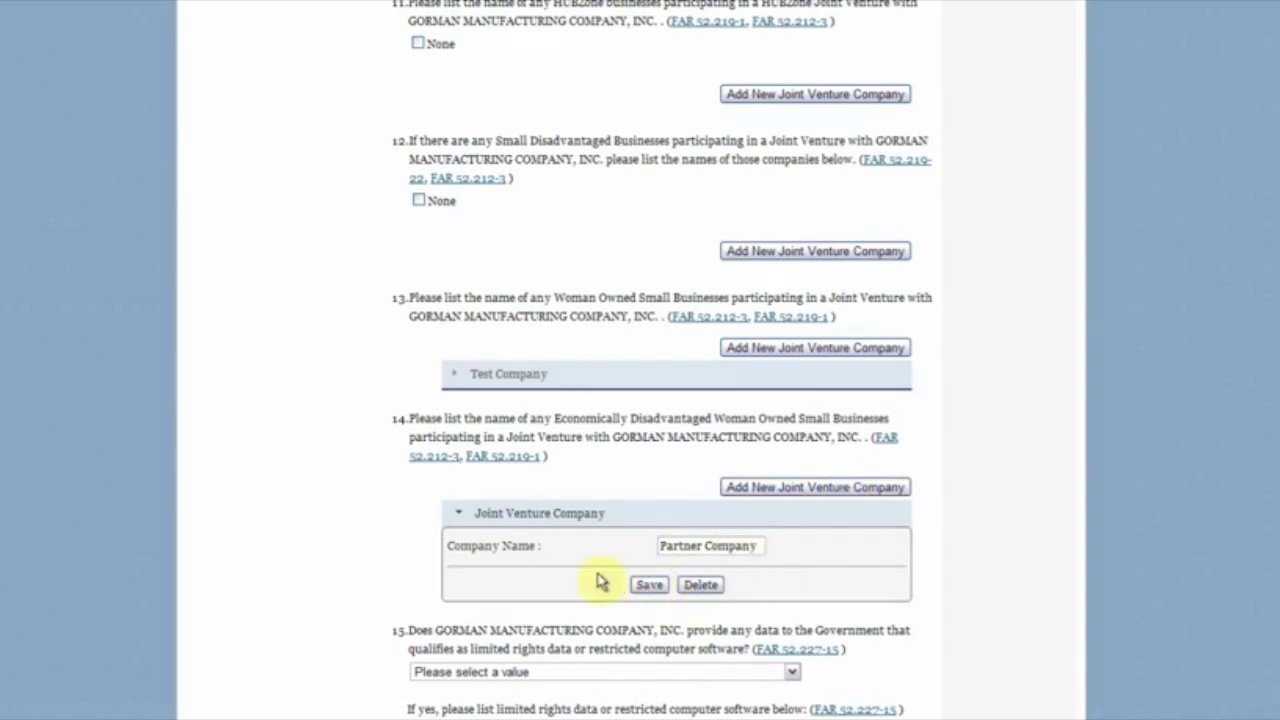
scroll(388, 468, up, 2)
scroll(388, 468, up, 7)
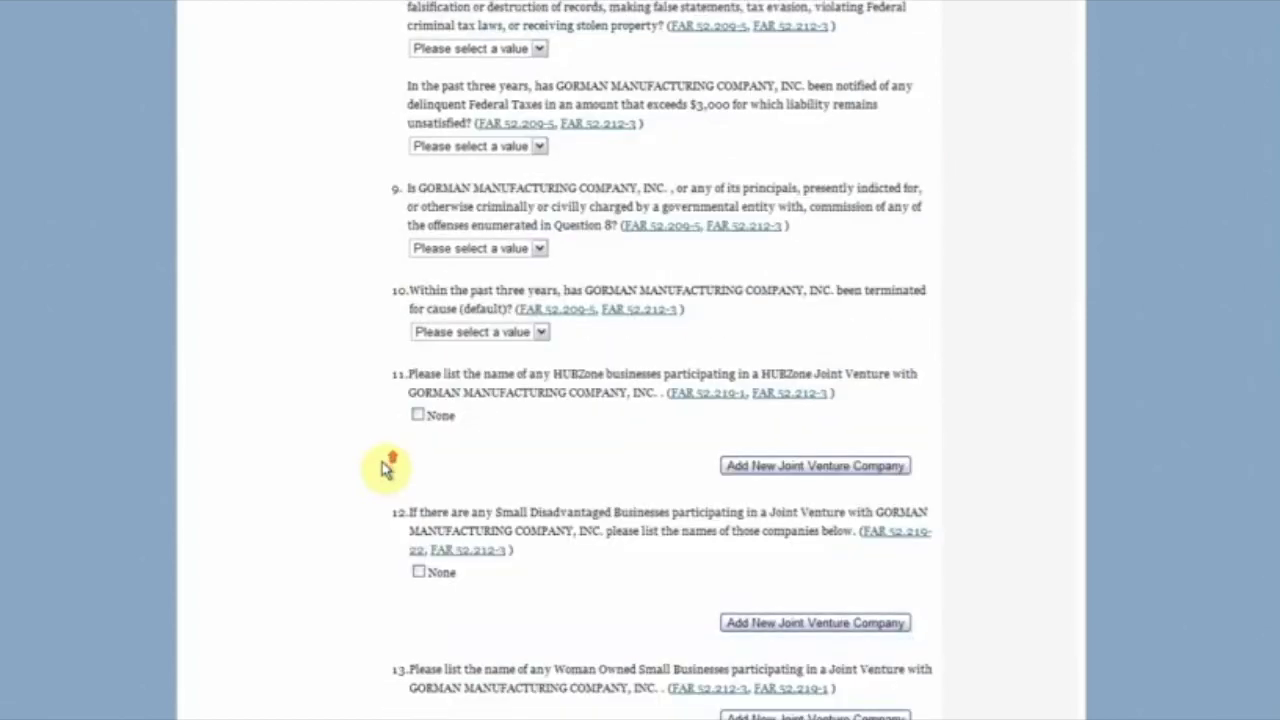
scroll(388, 468, up, 3)
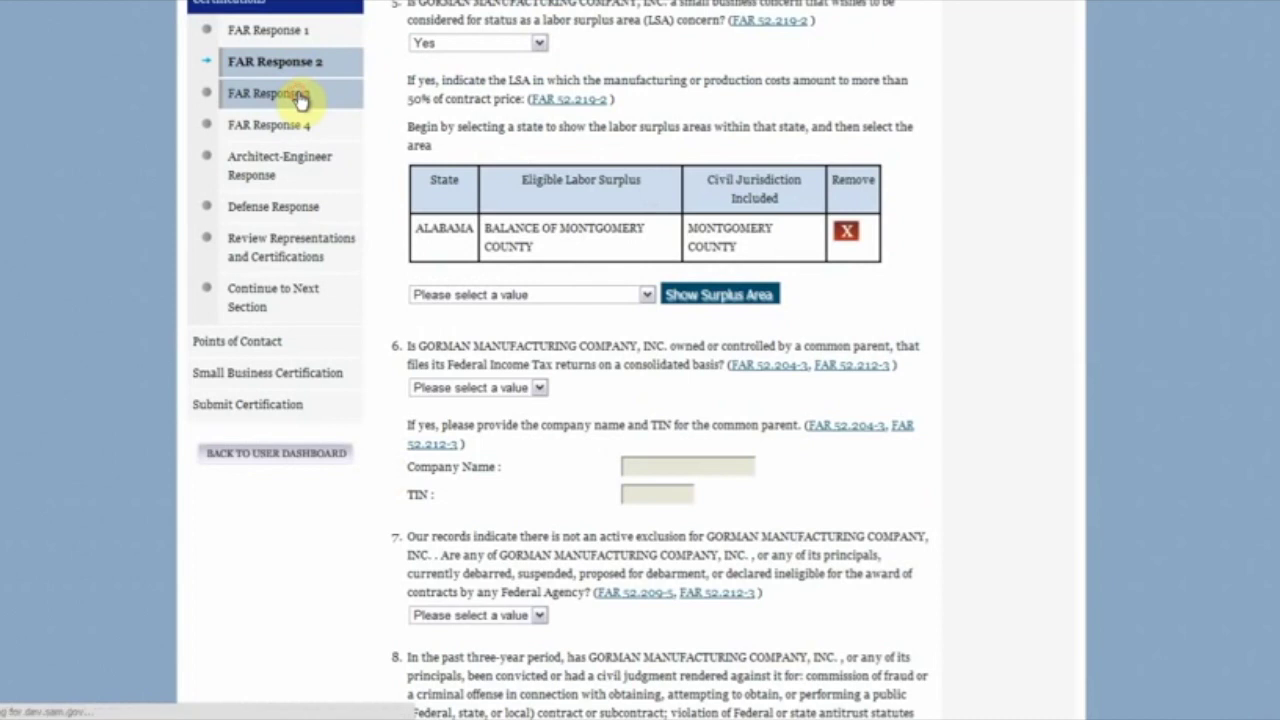
Step: Go to FAR Response 3 from the sidebar and scroll to its NAICS table
click(303, 100)
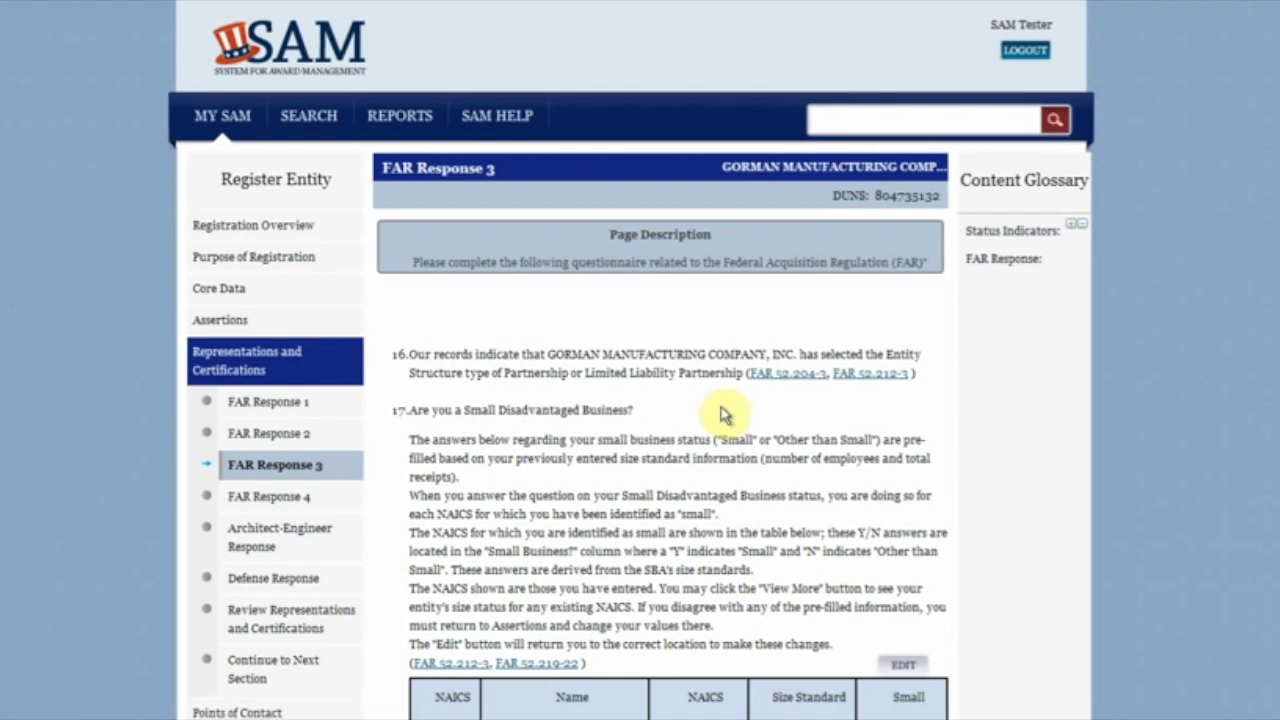
scroll(725, 415, down, 2)
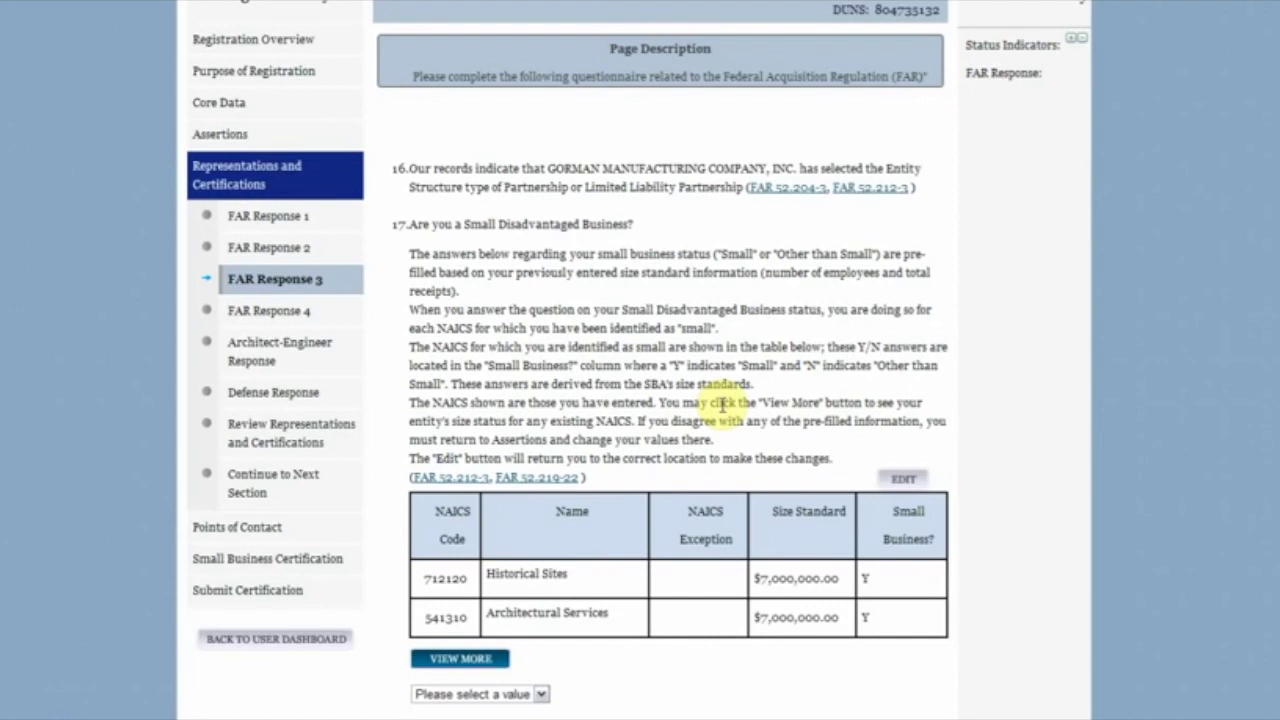
scroll(722, 403, down, 3)
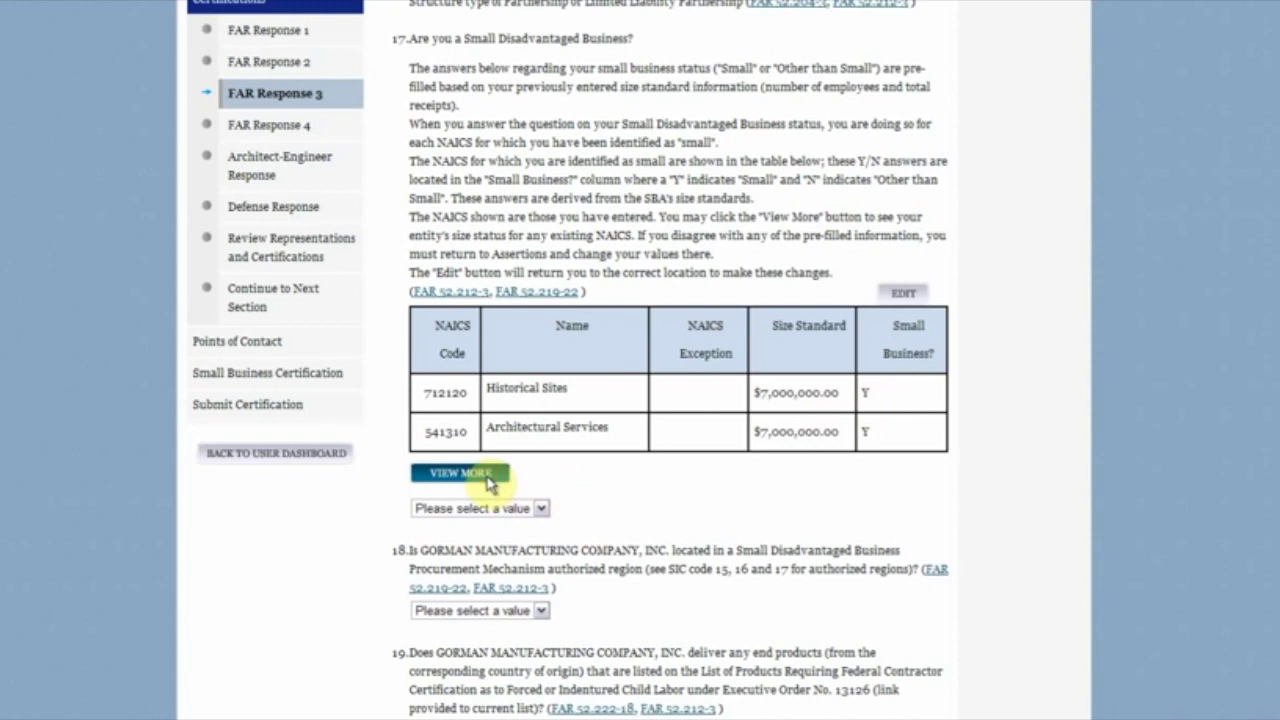
click(491, 484)
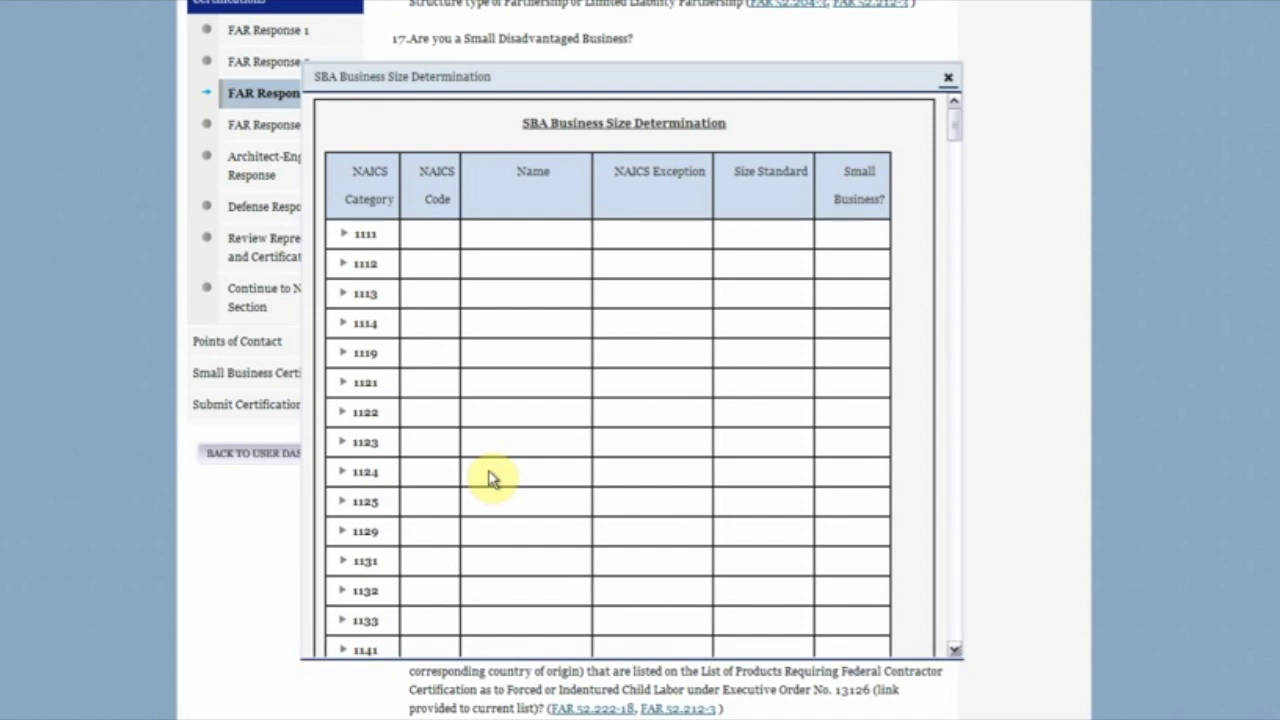
click(368, 234)
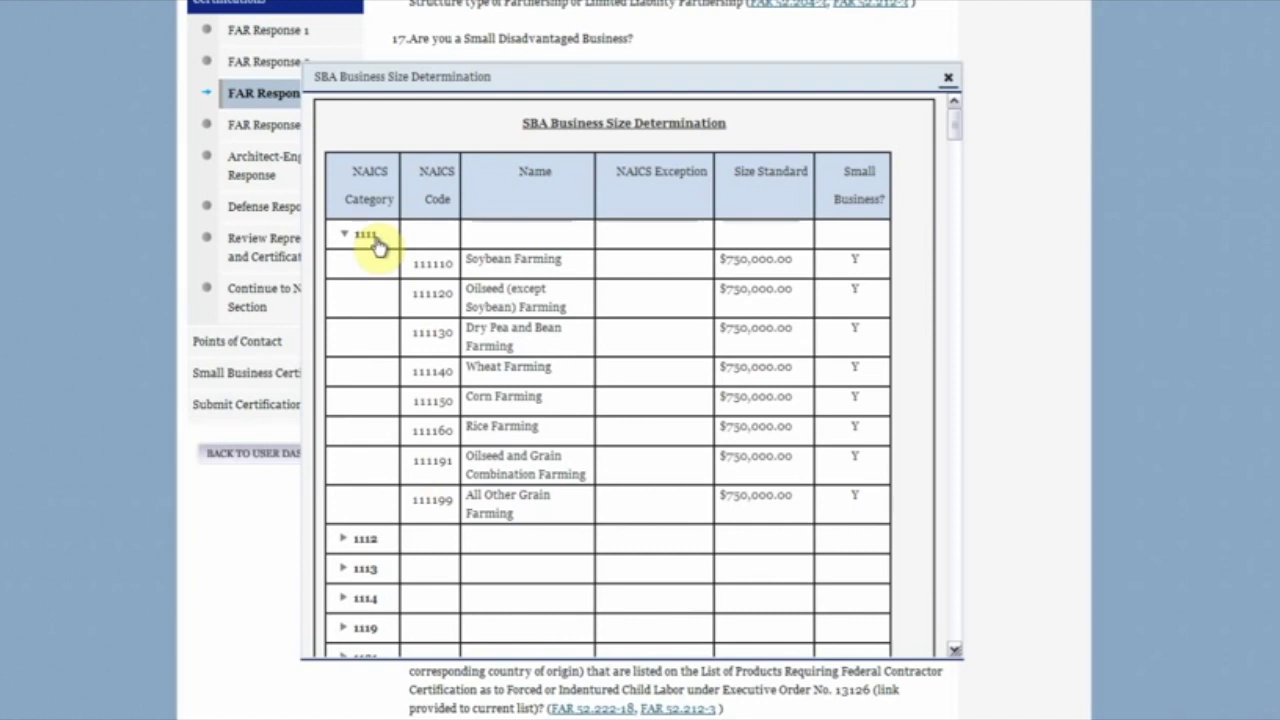
click(372, 238)
click(950, 83)
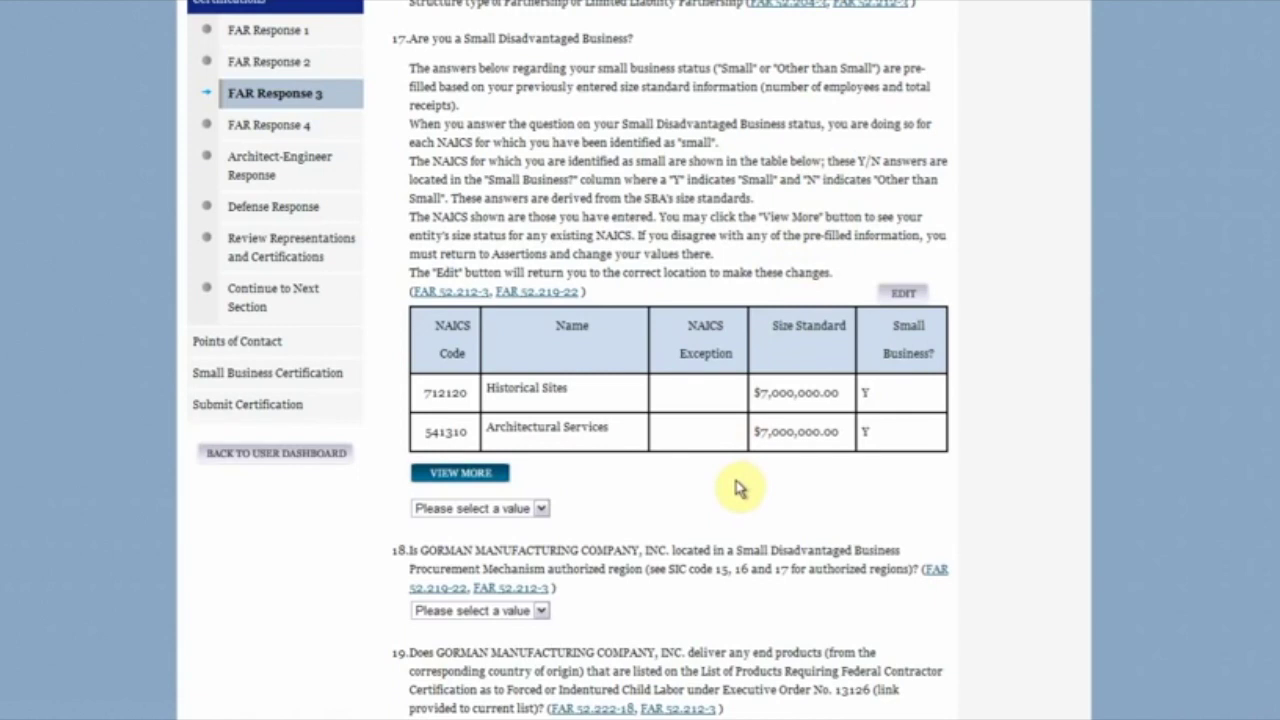
Step: Select Architect-Engineer Response in the left sidebar
click(284, 182)
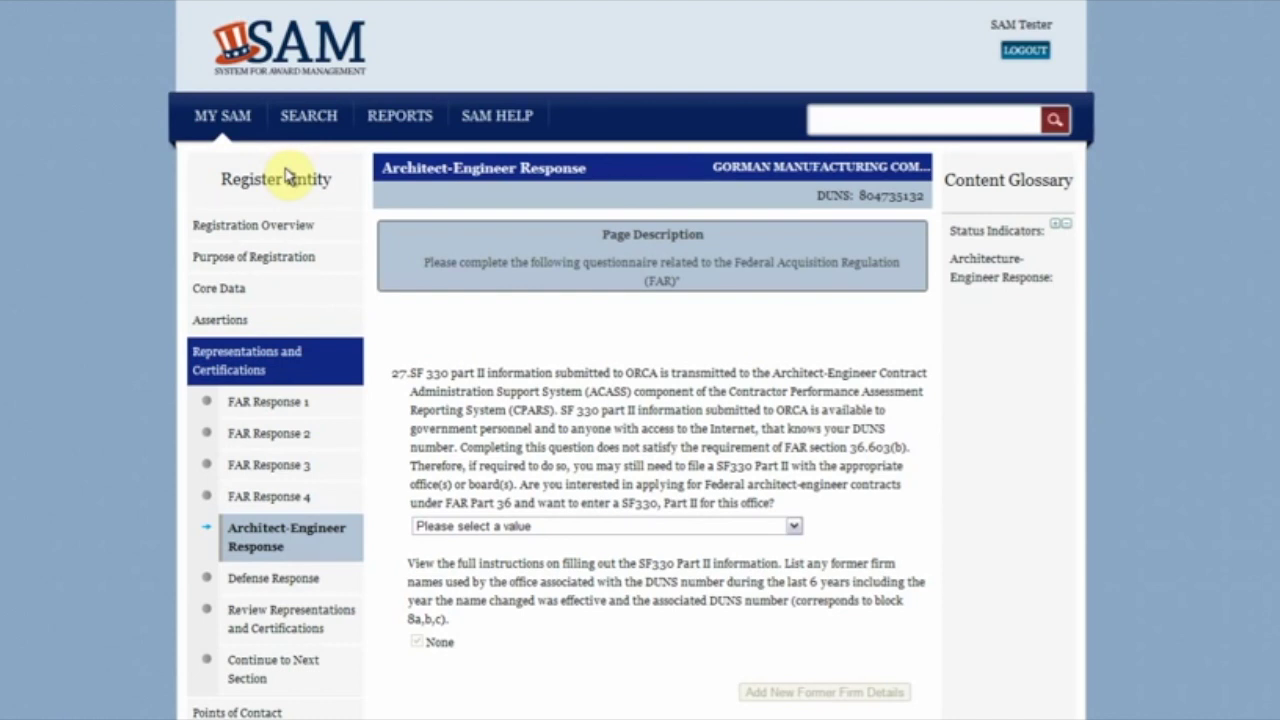
Step: Answer No to question 27 on architect-engineer contracts and save the section
click(793, 526)
click(786, 573)
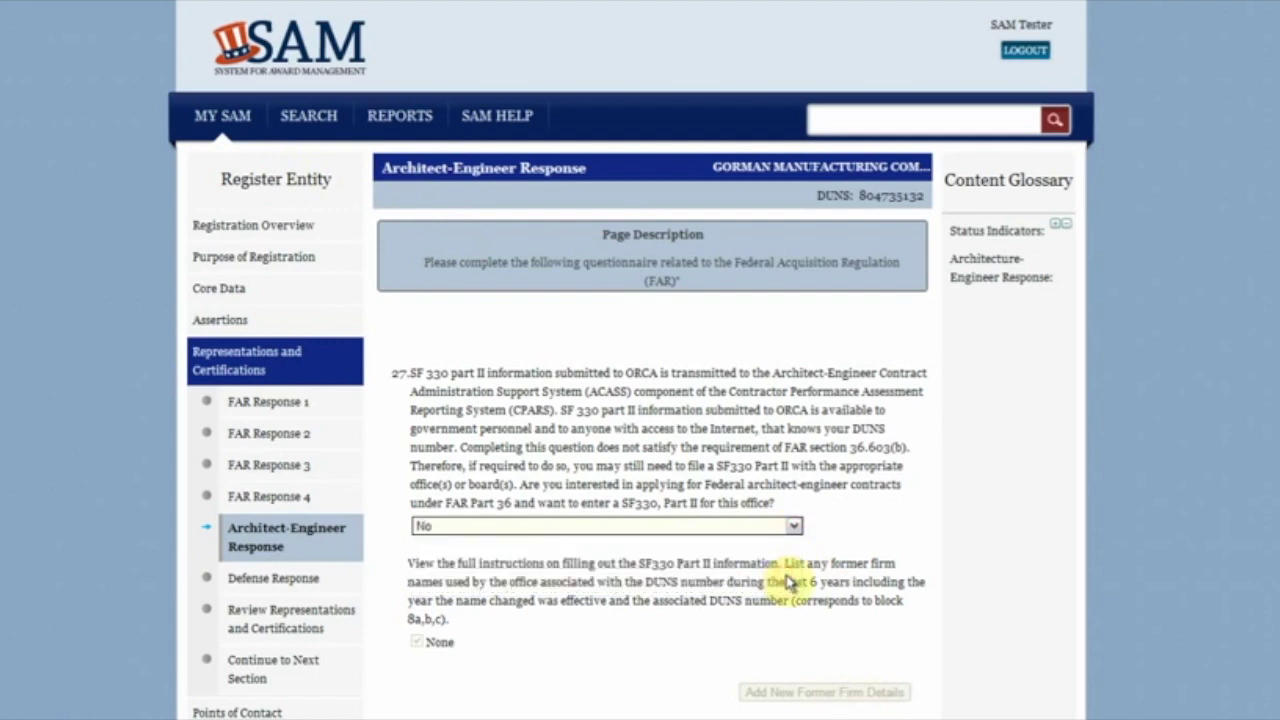
scroll(786, 575, down, 2)
scroll(786, 580, down, 5)
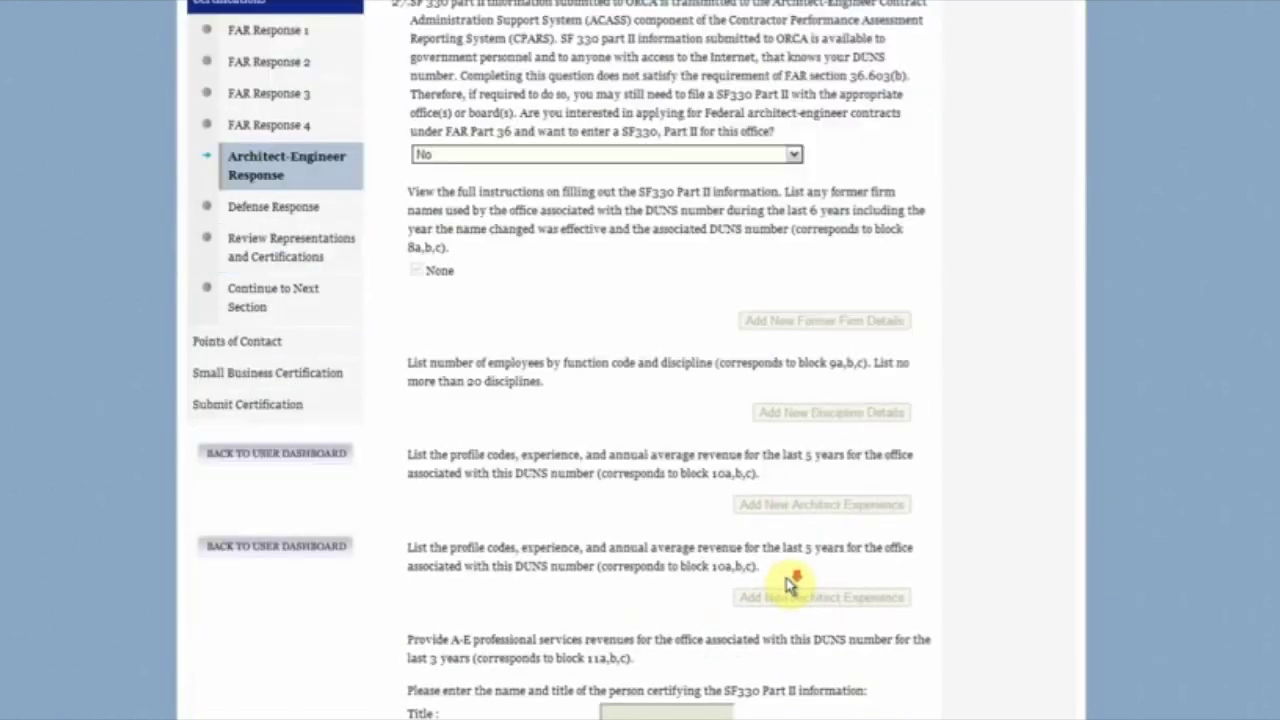
click(813, 620)
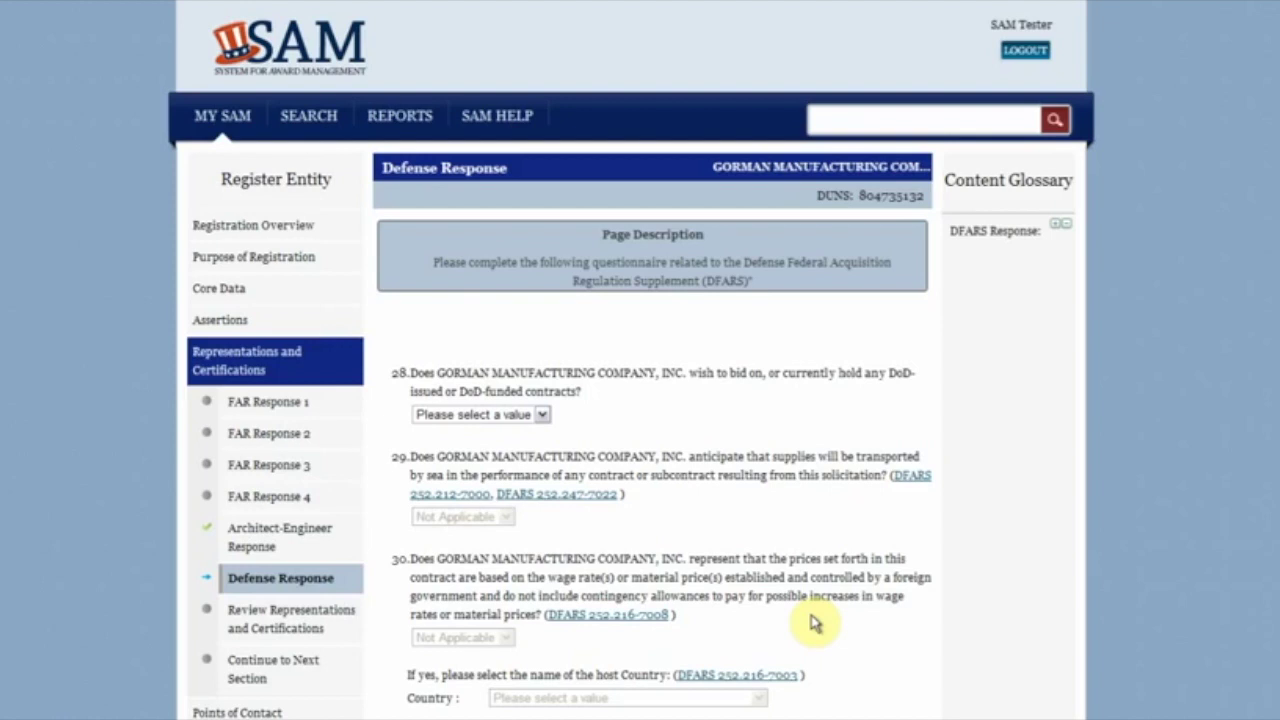
Step: Answer No to question 28 on DoD contracts and save the Defense Response answers
click(514, 416)
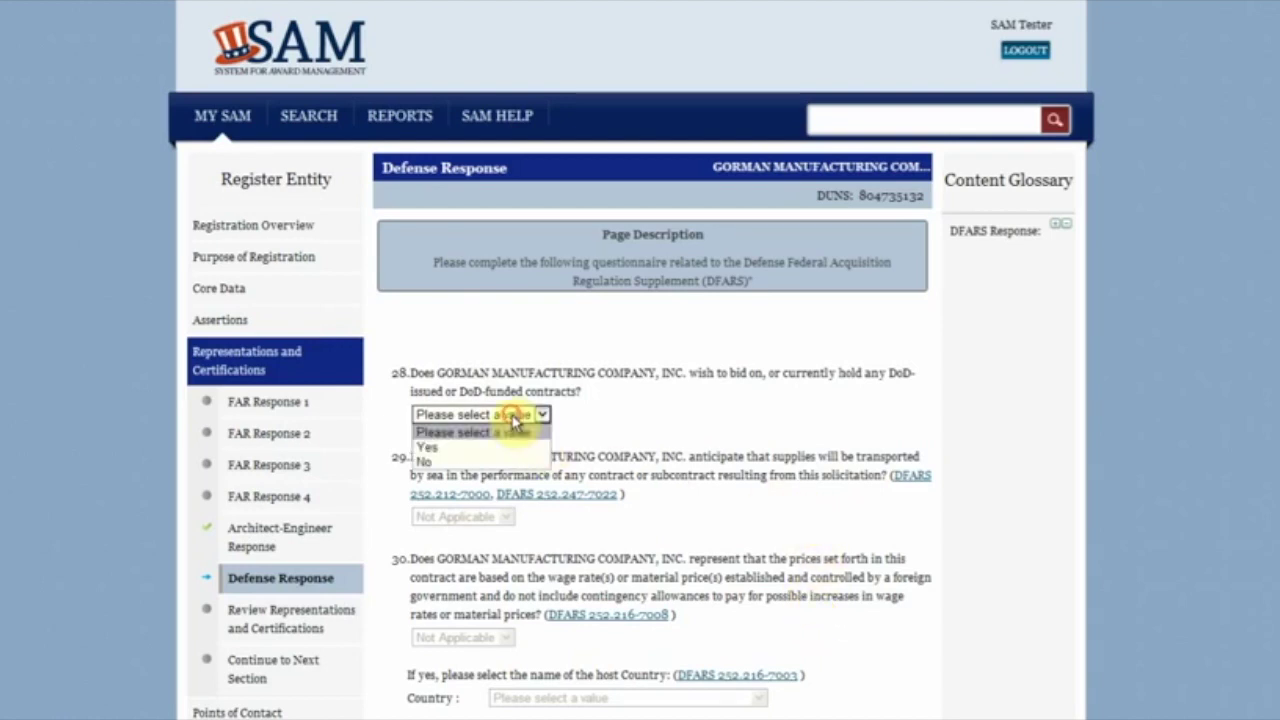
click(509, 462)
scroll(1065, 517, down, 2)
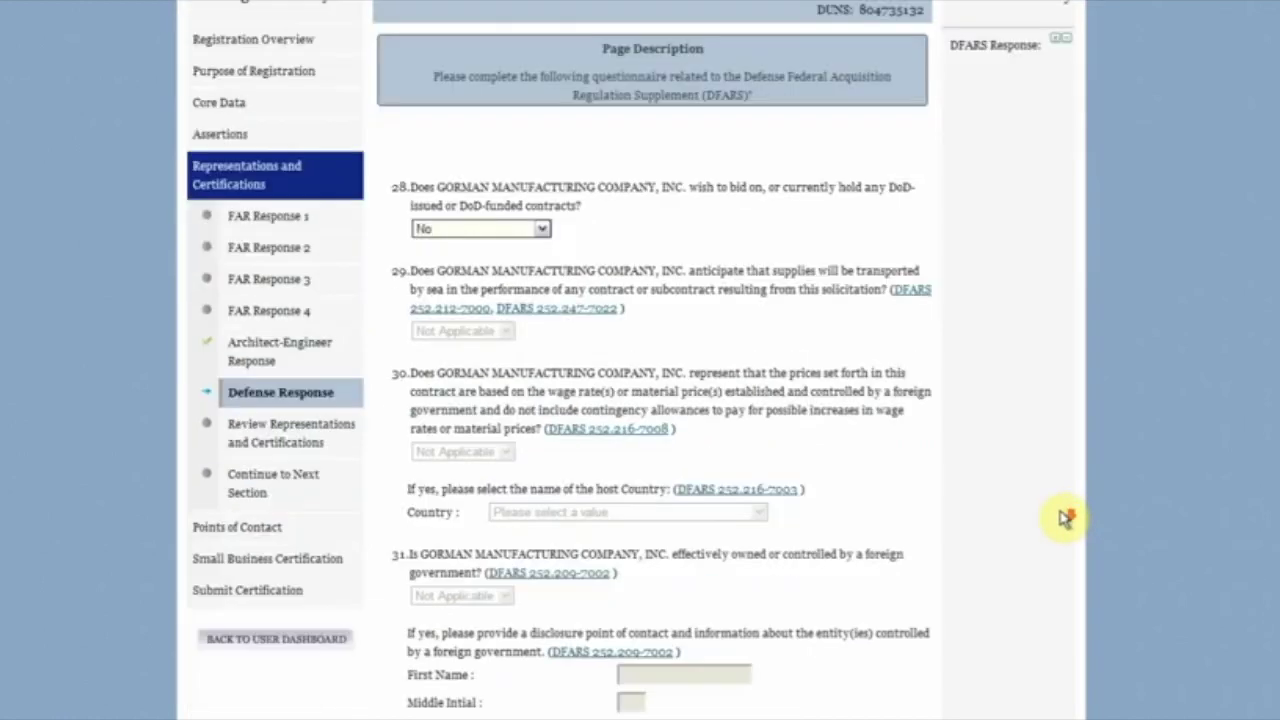
scroll(1065, 517, down, 3)
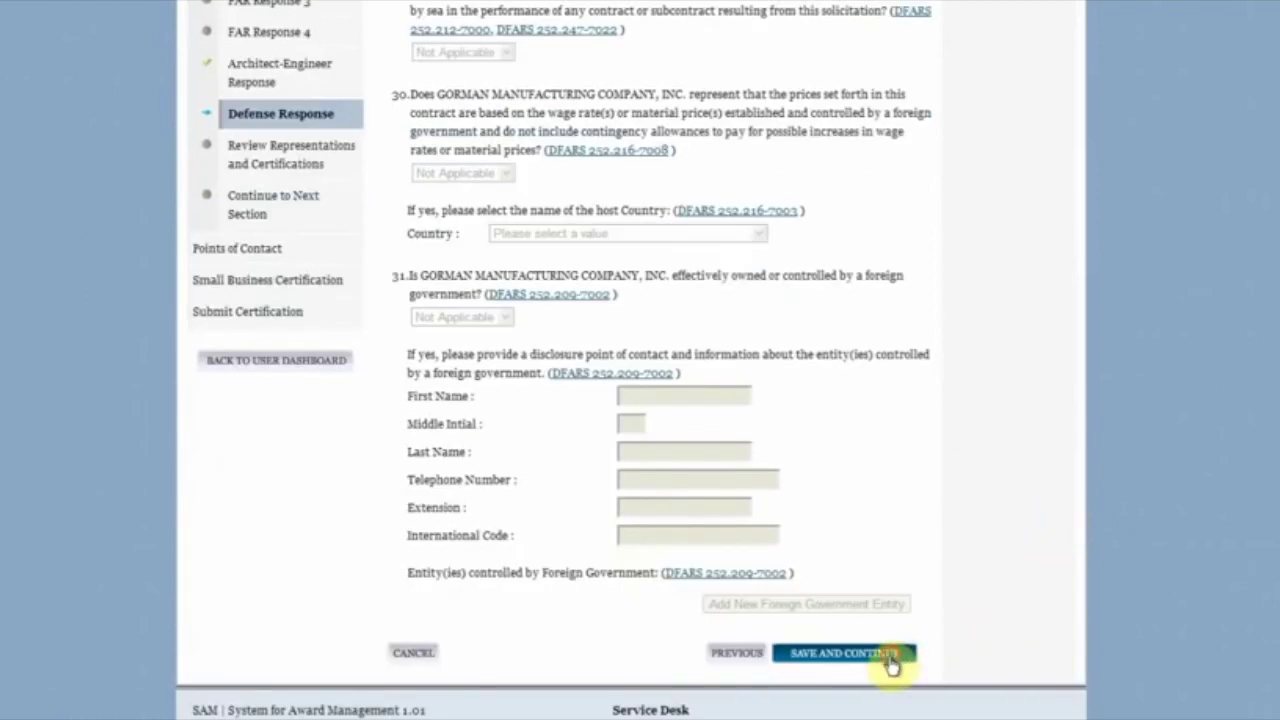
click(889, 658)
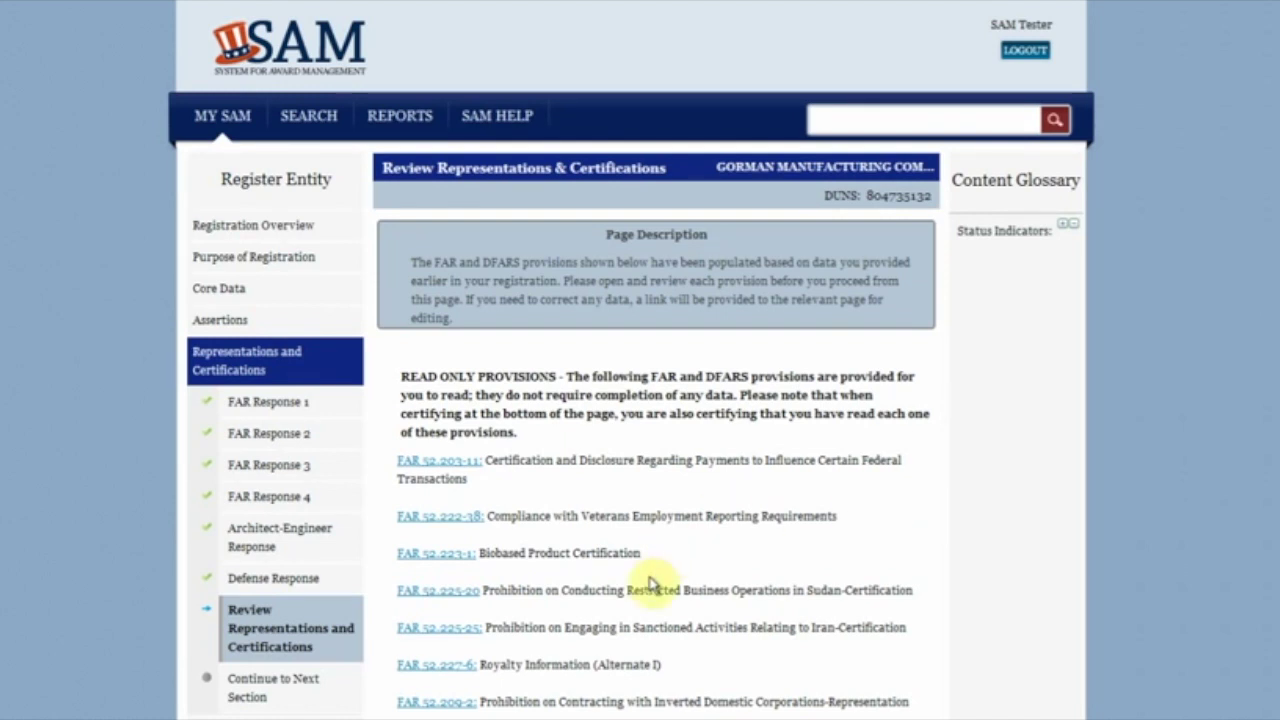
Step: Expand FAR 52.225-25, certify the FAR and DFARS provisions were read, and save
click(472, 628)
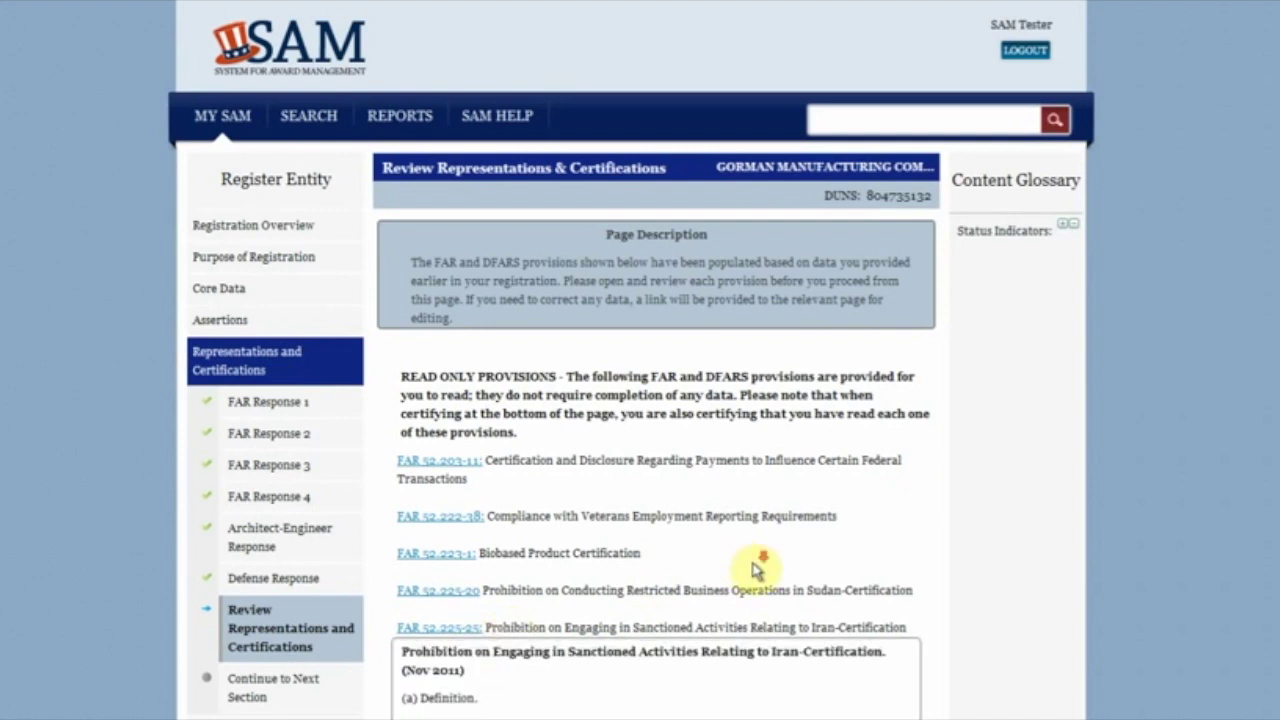
scroll(755, 570, down, 4)
scroll(757, 568, down, 1)
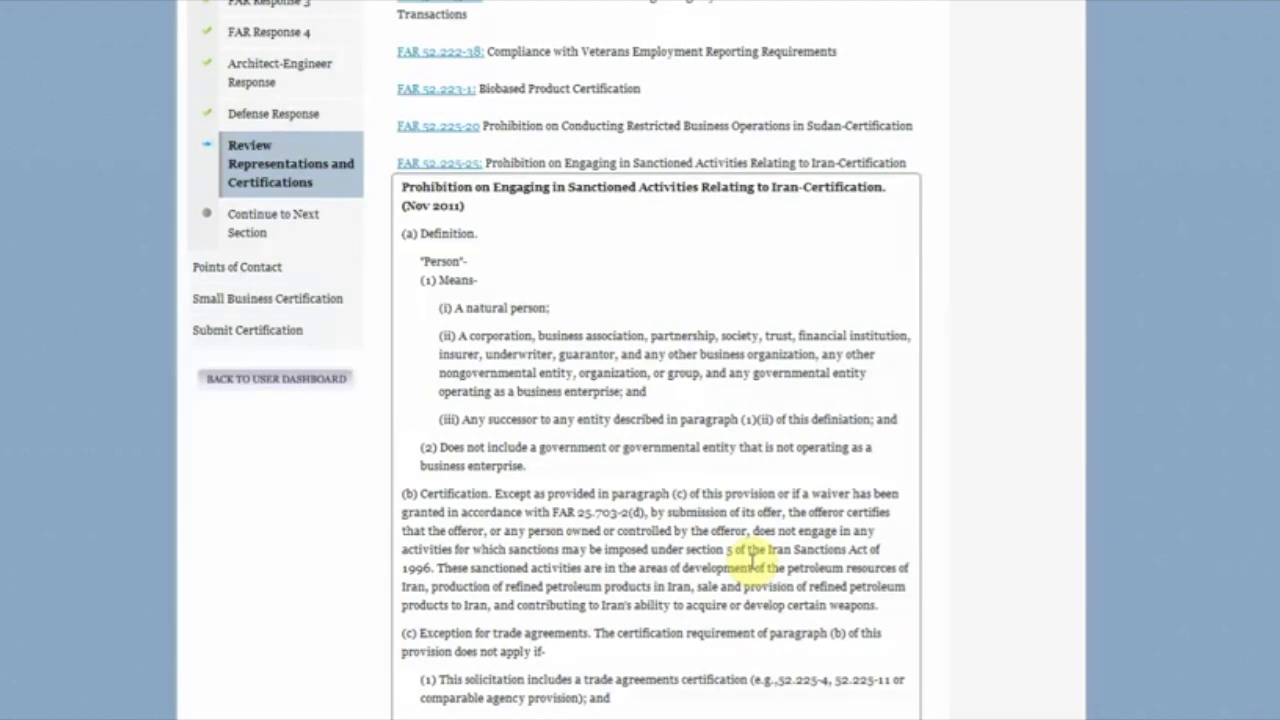
scroll(752, 555, down, 5)
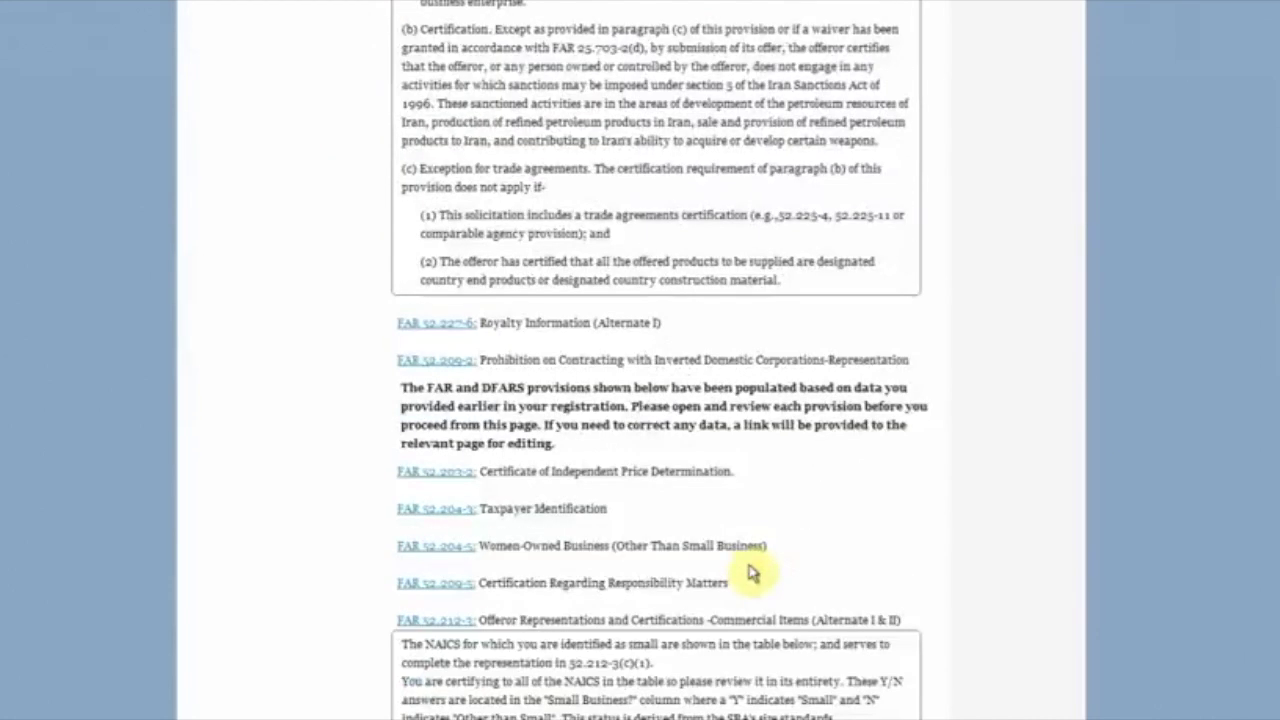
scroll(752, 570, down, 10)
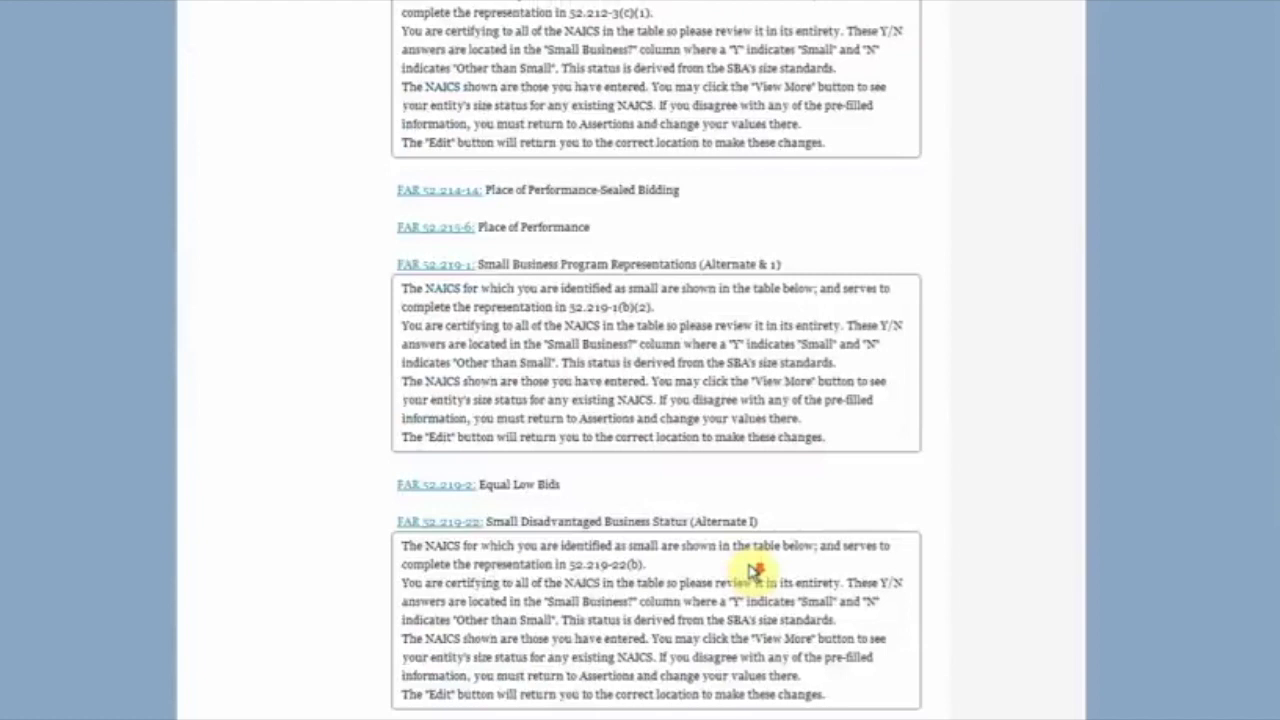
scroll(752, 567, down, 7)
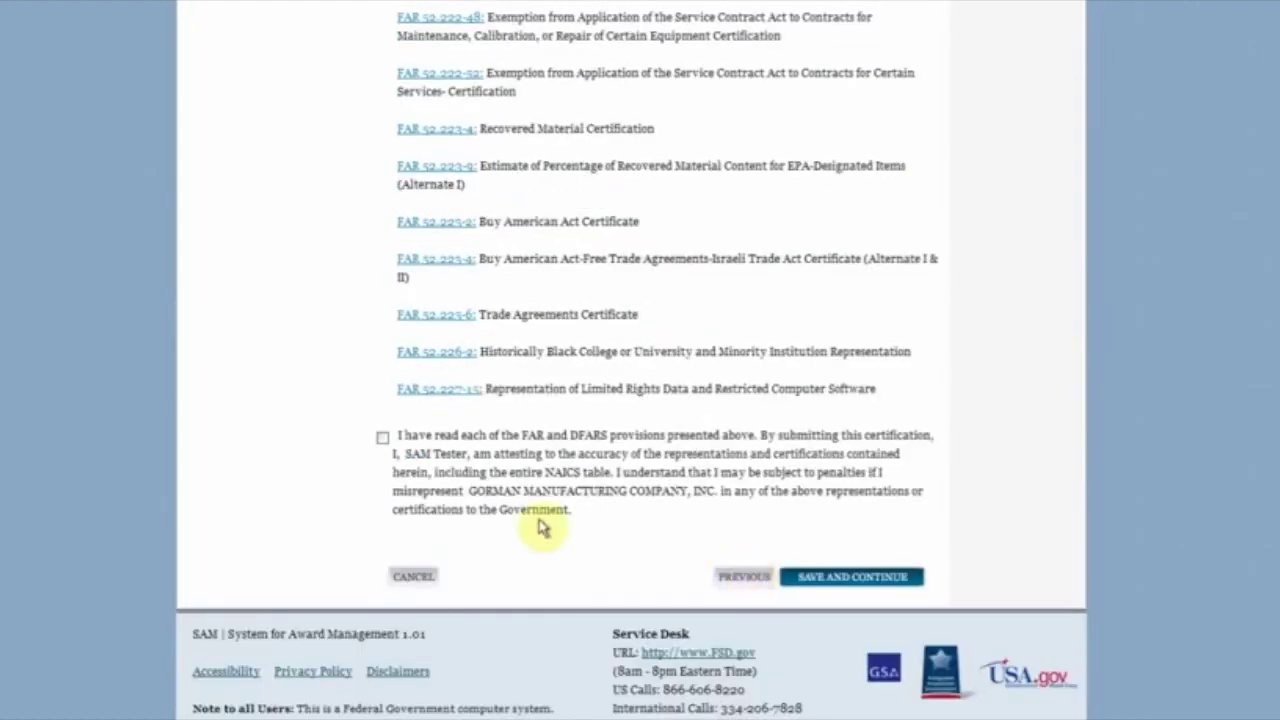
click(382, 438)
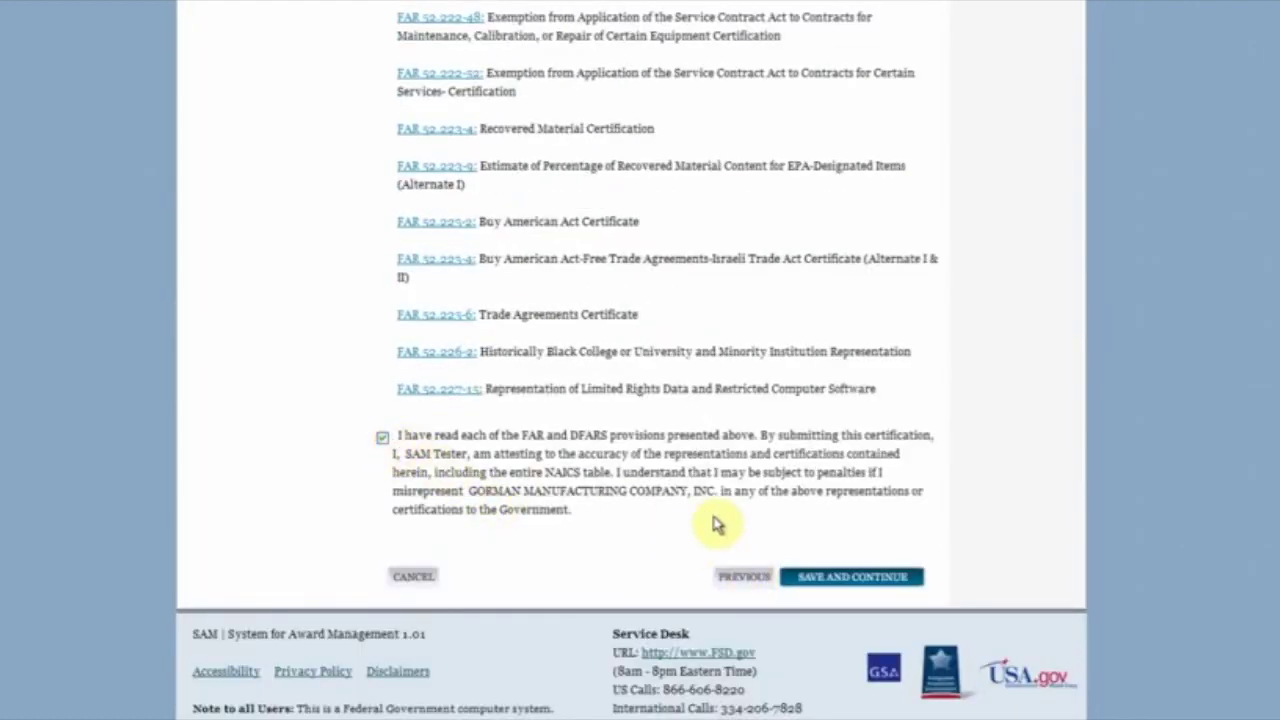
click(830, 576)
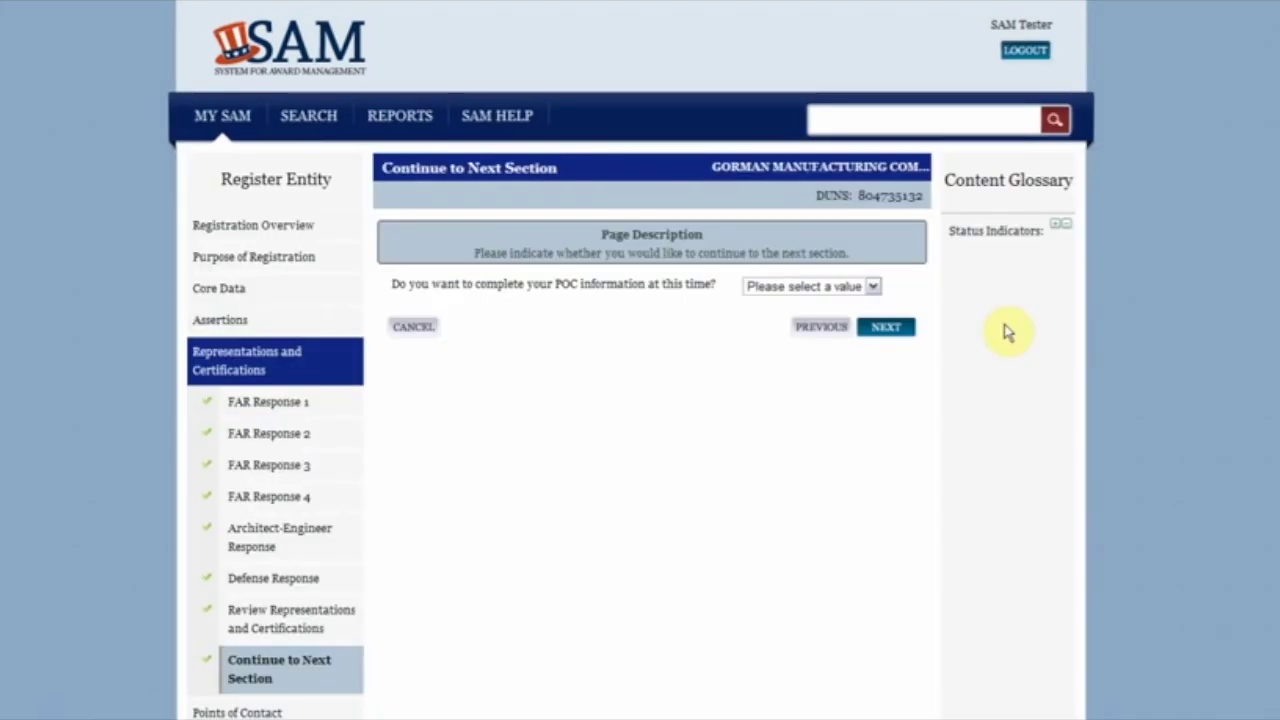
Step: Choose Yes to completing POC information now and proceed to Points of Contact
click(873, 287)
click(872, 317)
click(886, 330)
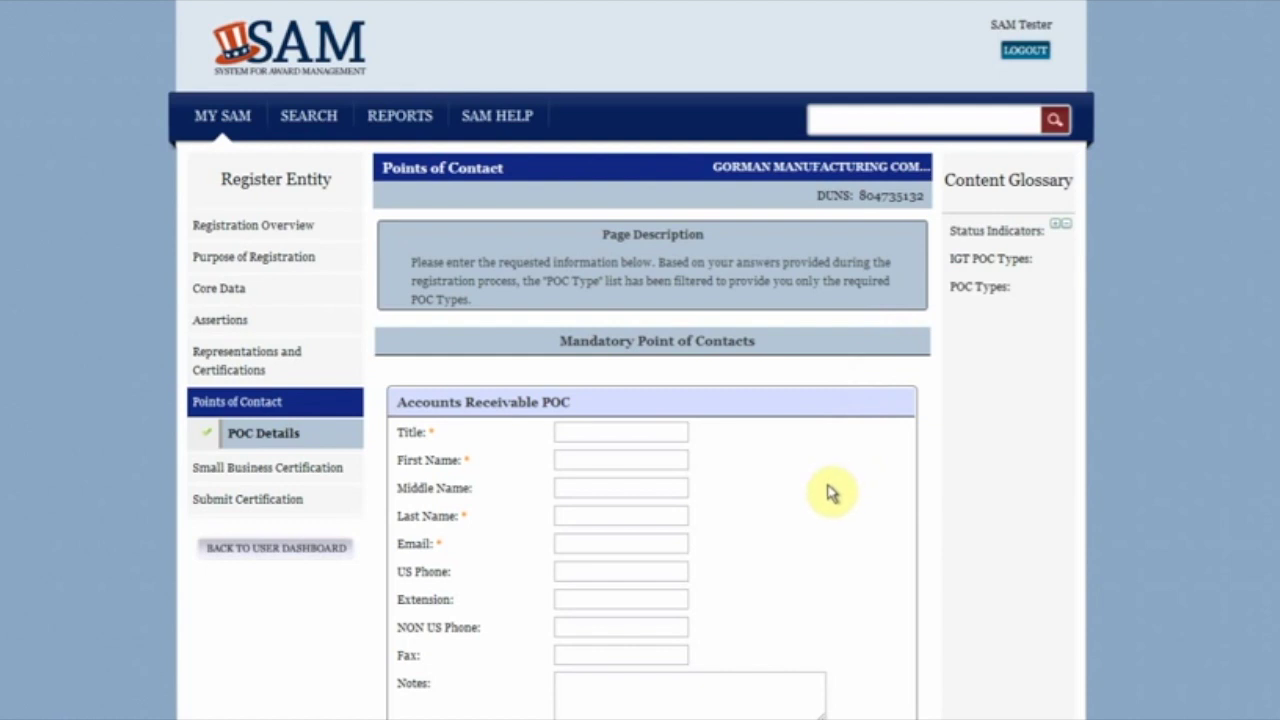
Step: Fill in the Accounts Receivable POC's title, first and last name, e-mail, phone and fax
scroll(829, 495, down, 2)
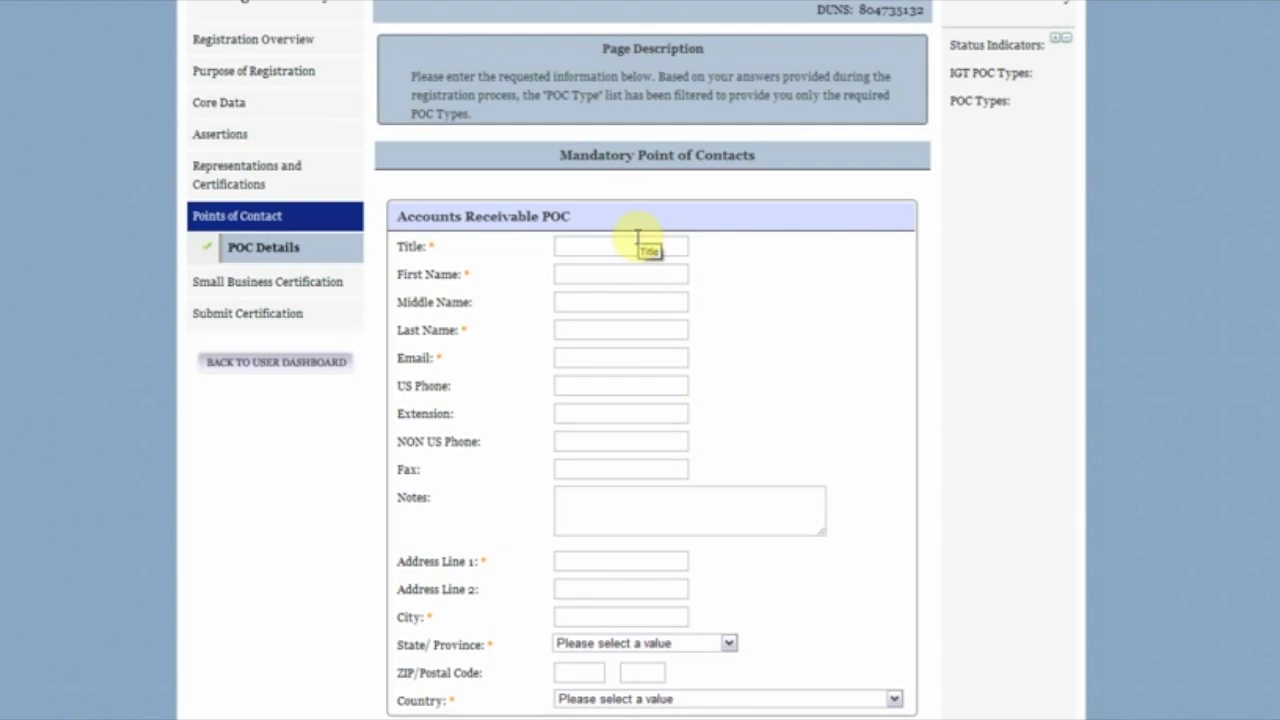
click(637, 245)
text(Mr)
key(Tab)
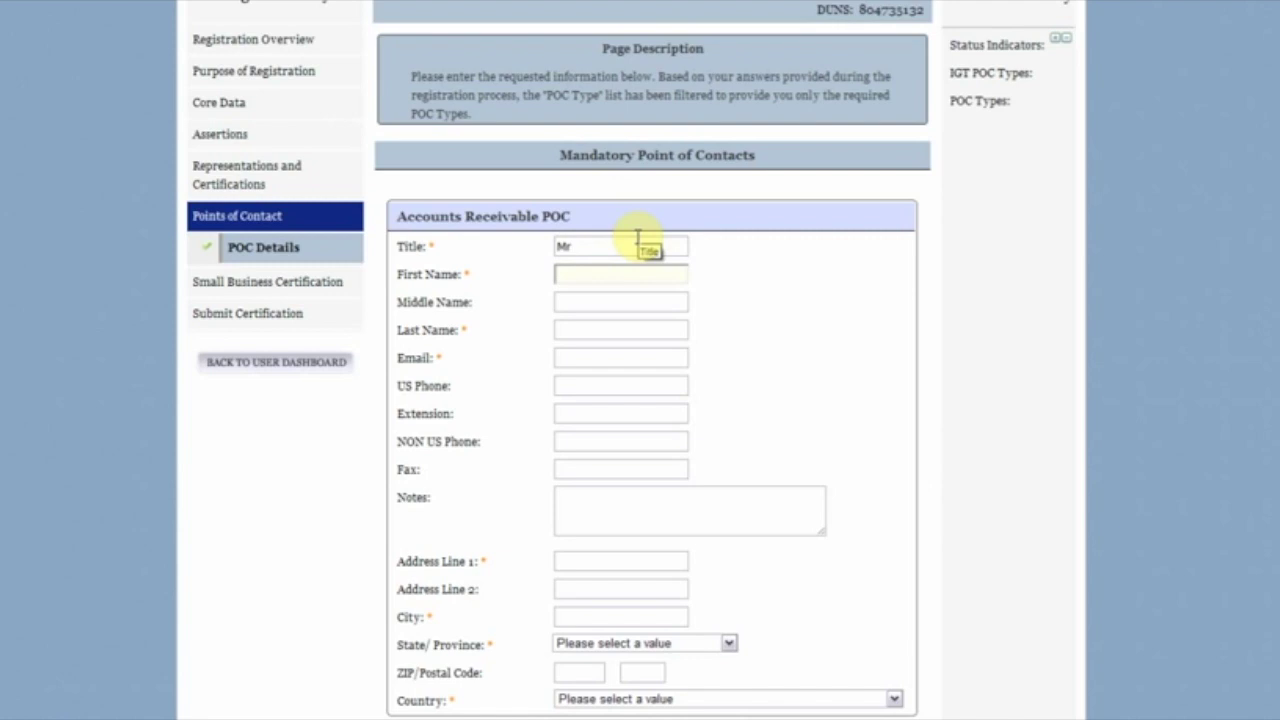
text(Sam)
key(Tab)
key(Tab)
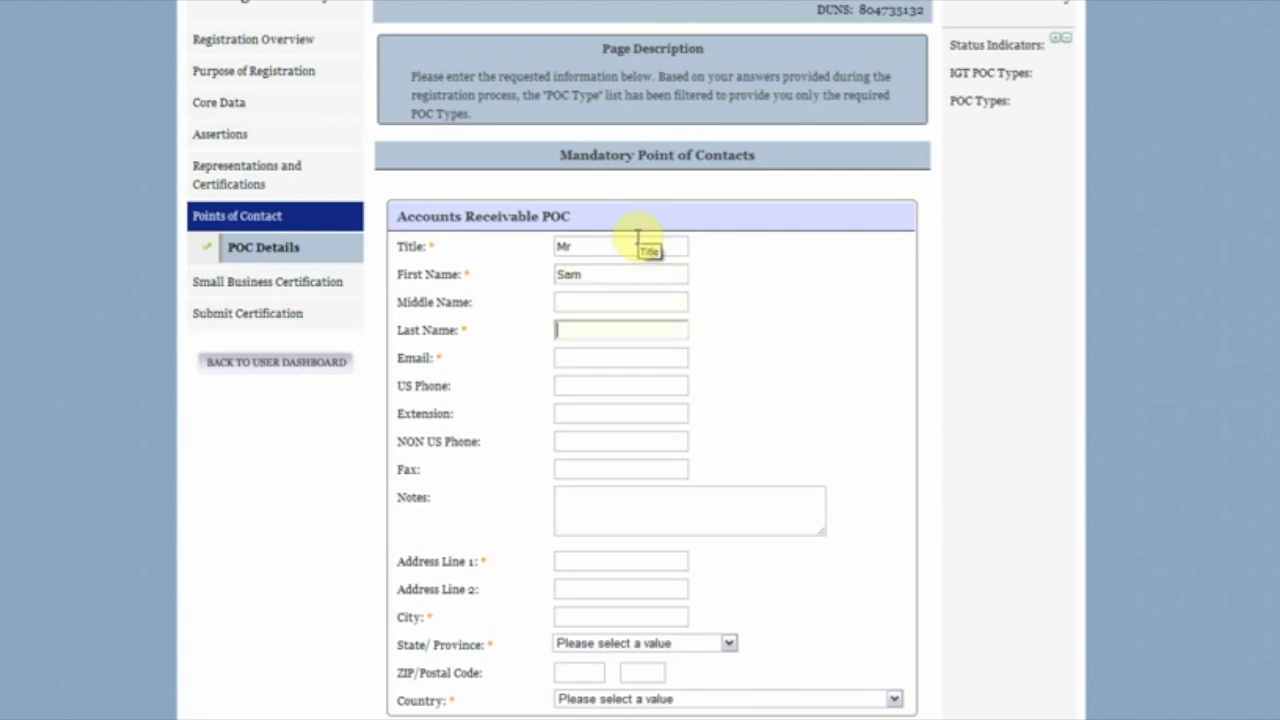
text(POC)
key(Tab)
text(poc@poc.gov)
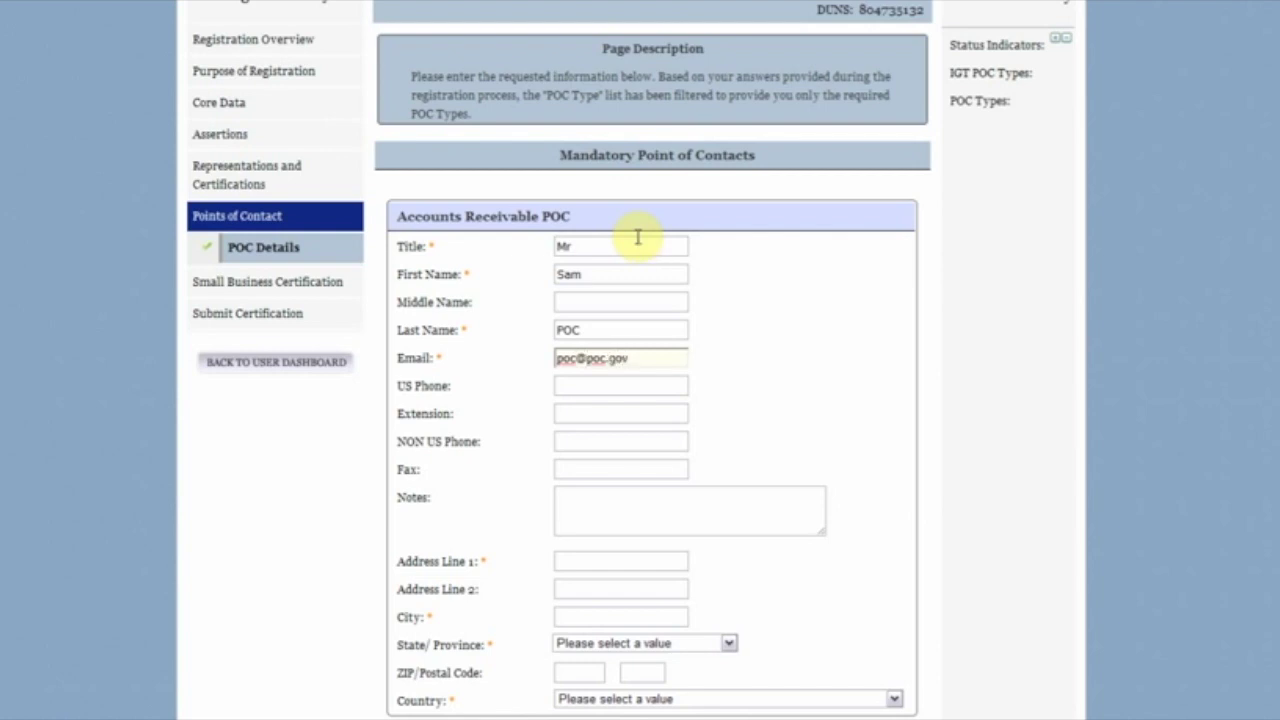
key(Tab)
text(5555551212)
key(Tab)
key(Tab)
key(Tab)
text(5555551313)
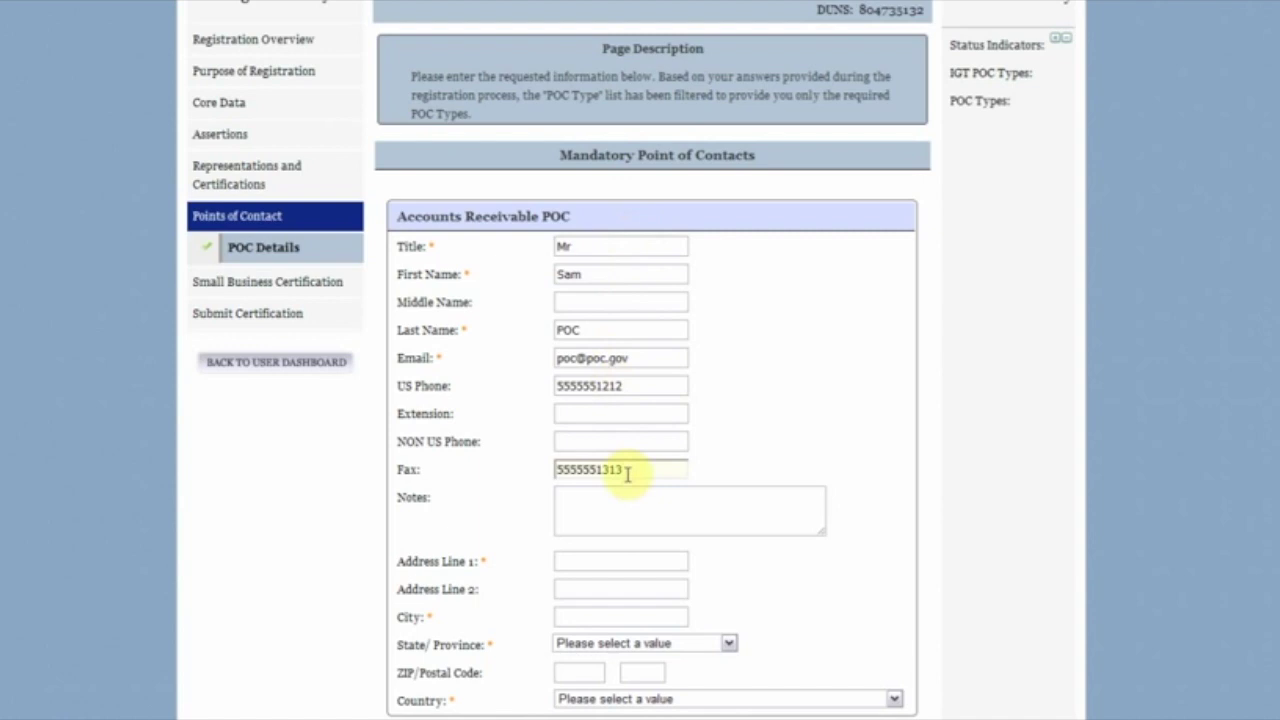
Step: Enter the contact's street address and city, and set the country to United States
click(640, 560)
text(123 Main S)
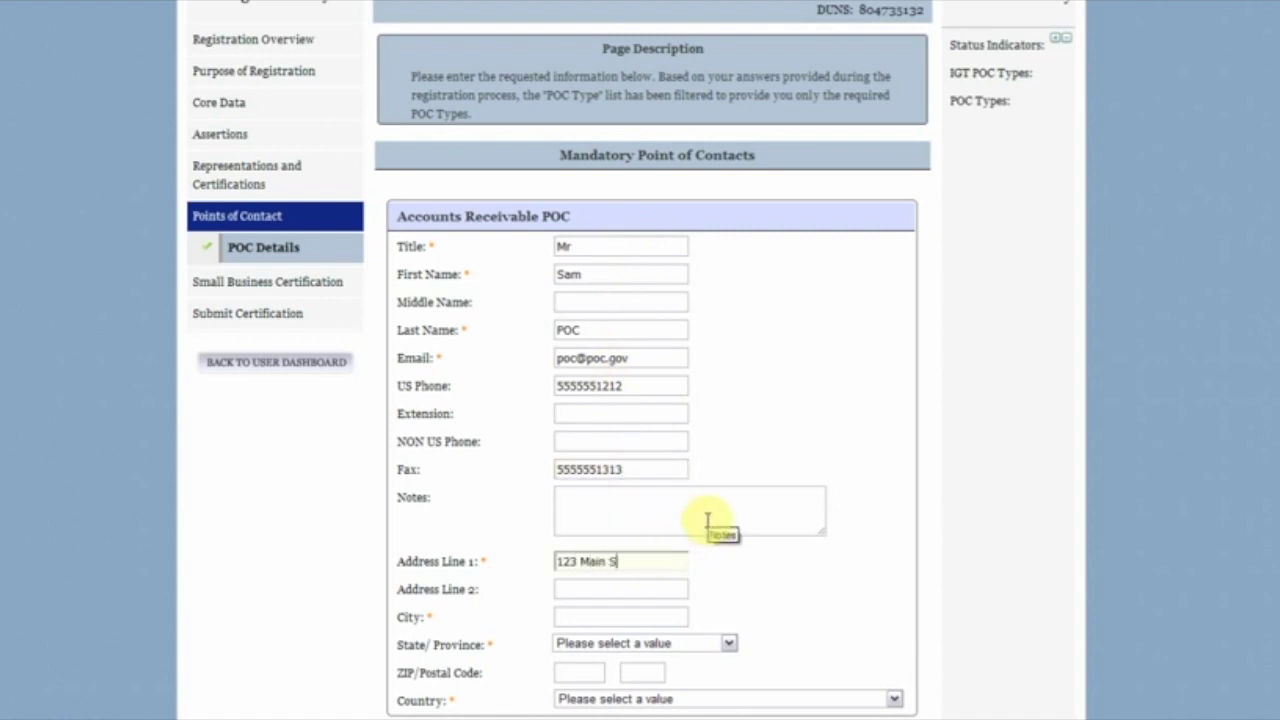
text(t)
key(Tab)
key(Tab)
text(Fairfax)
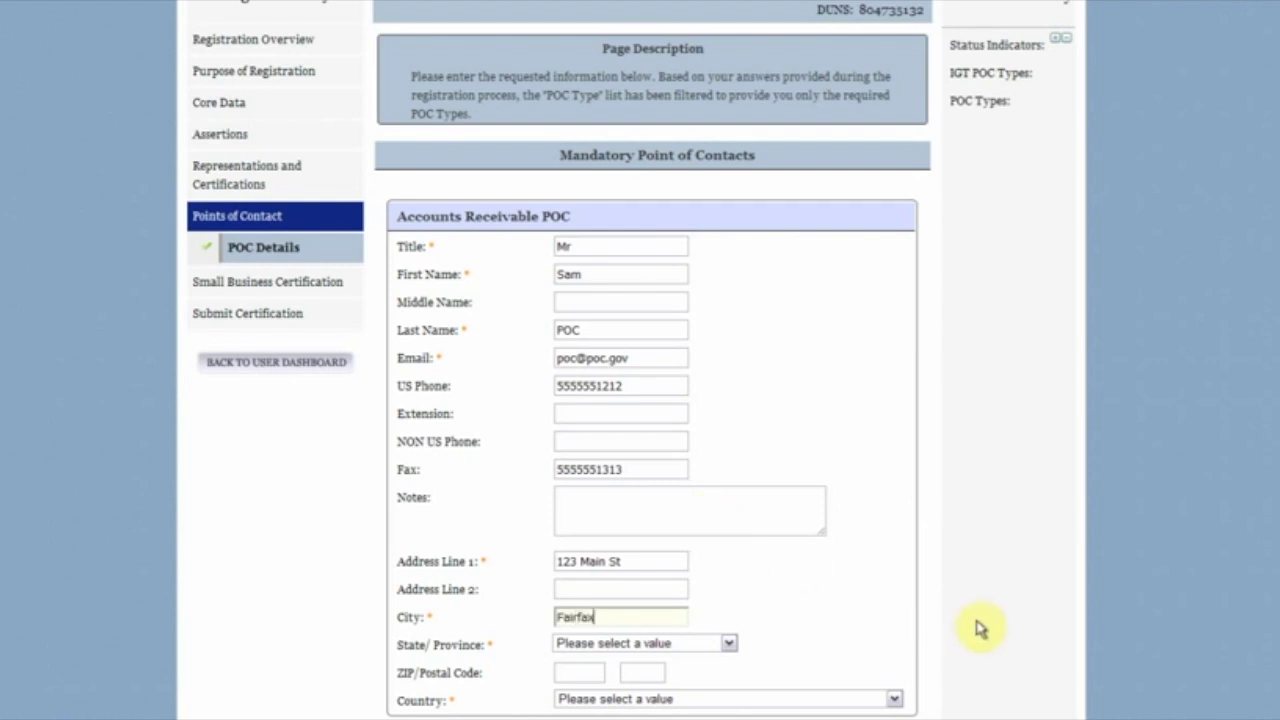
scroll(977, 626, down, 3)
click(893, 515)
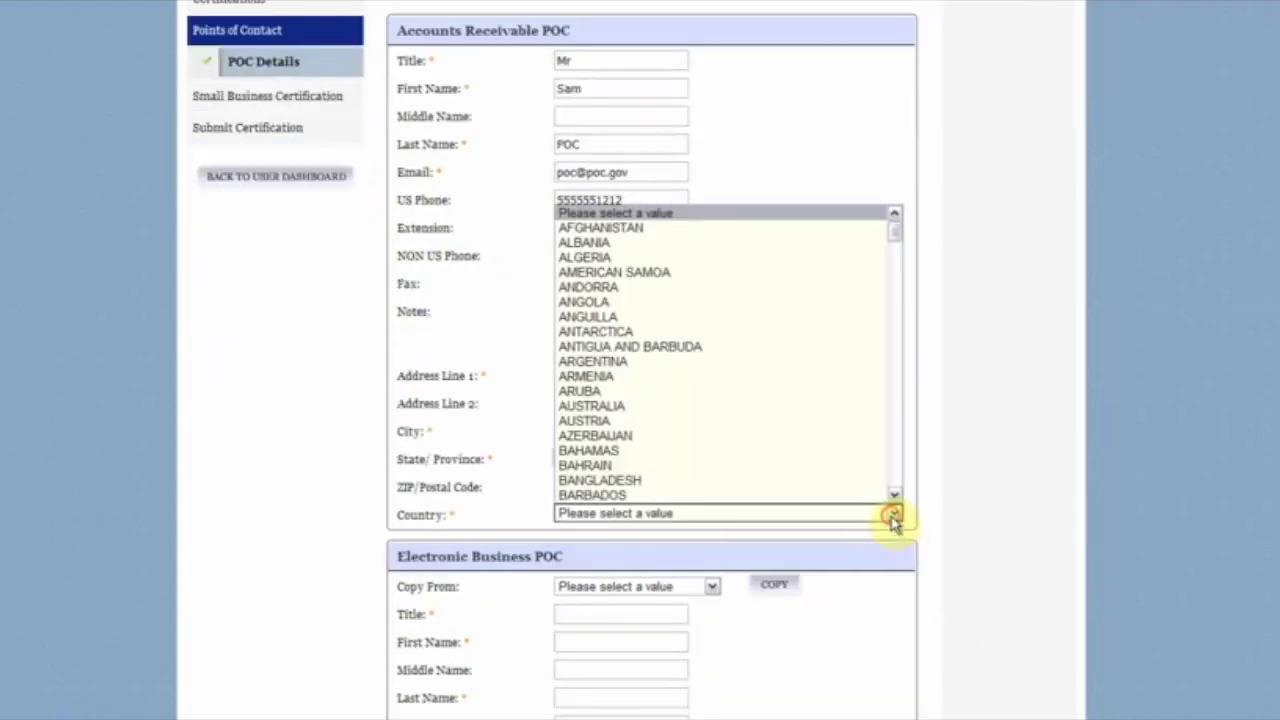
key(u)
scroll(895, 506, down, 1)
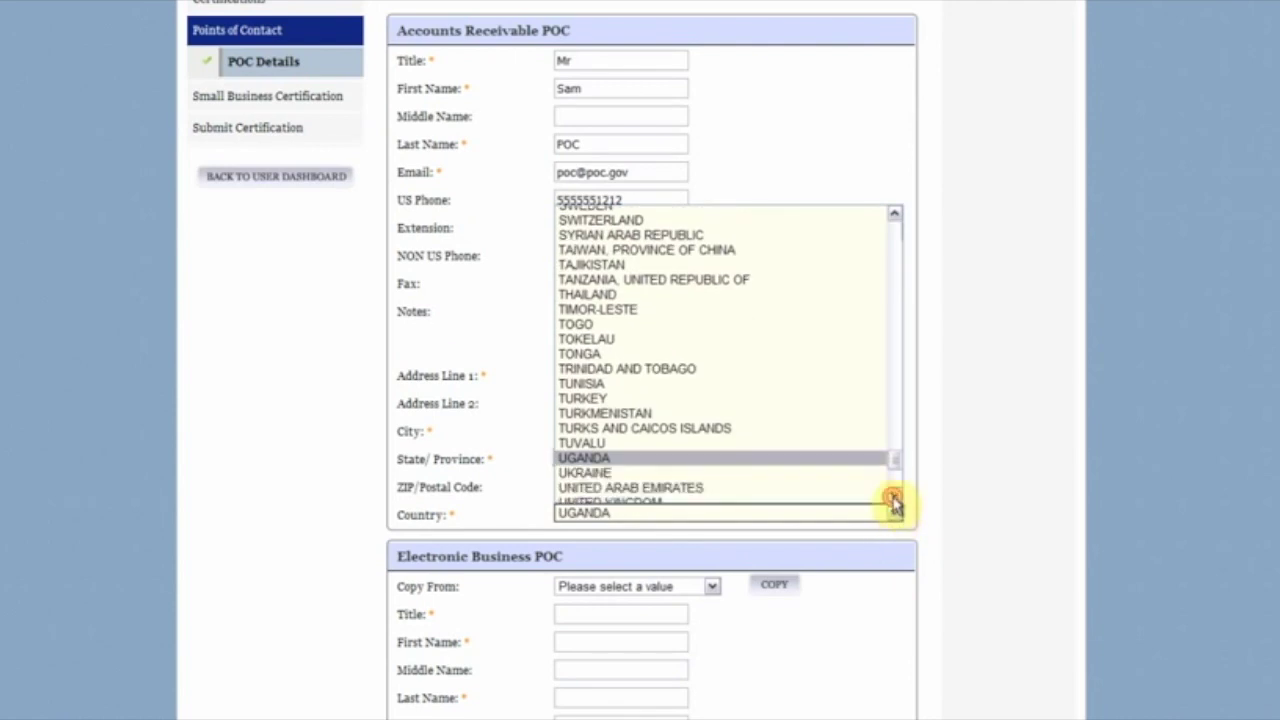
scroll(895, 505, down, 1)
click(765, 444)
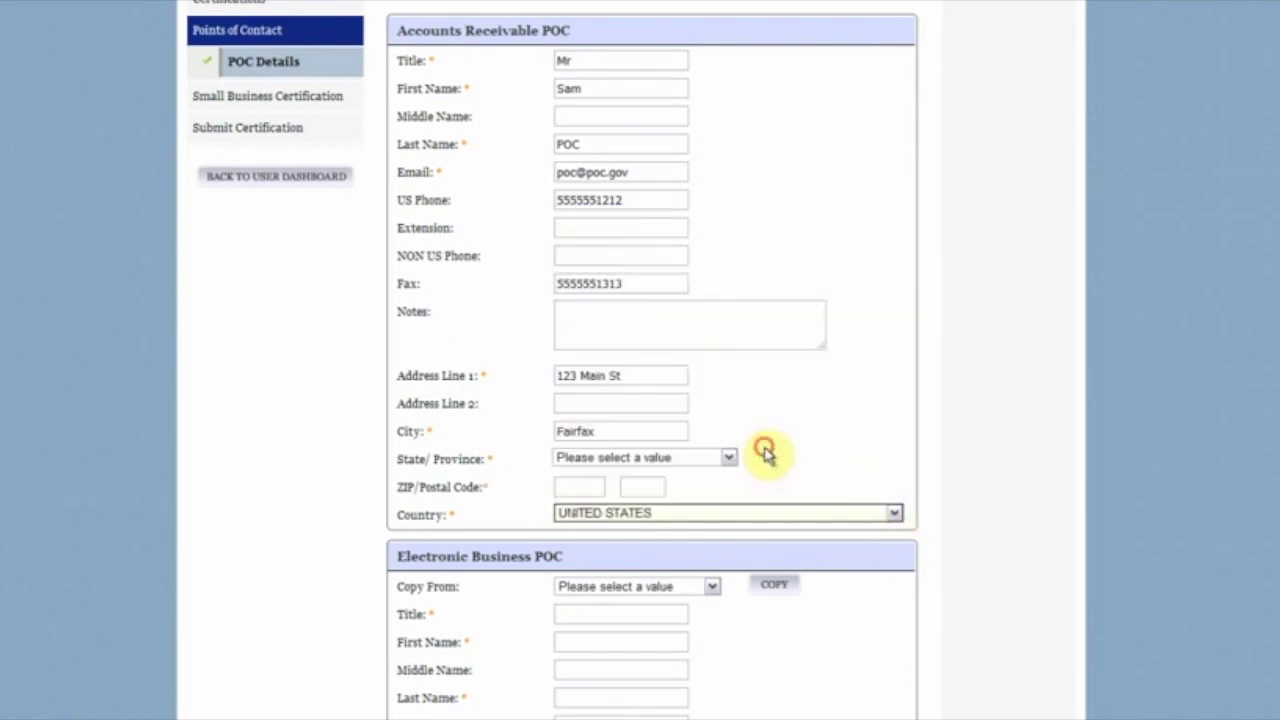
Step: Set the contact's state to Virginia and enter the ZIP code
click(678, 460)
key(v)
key(i)
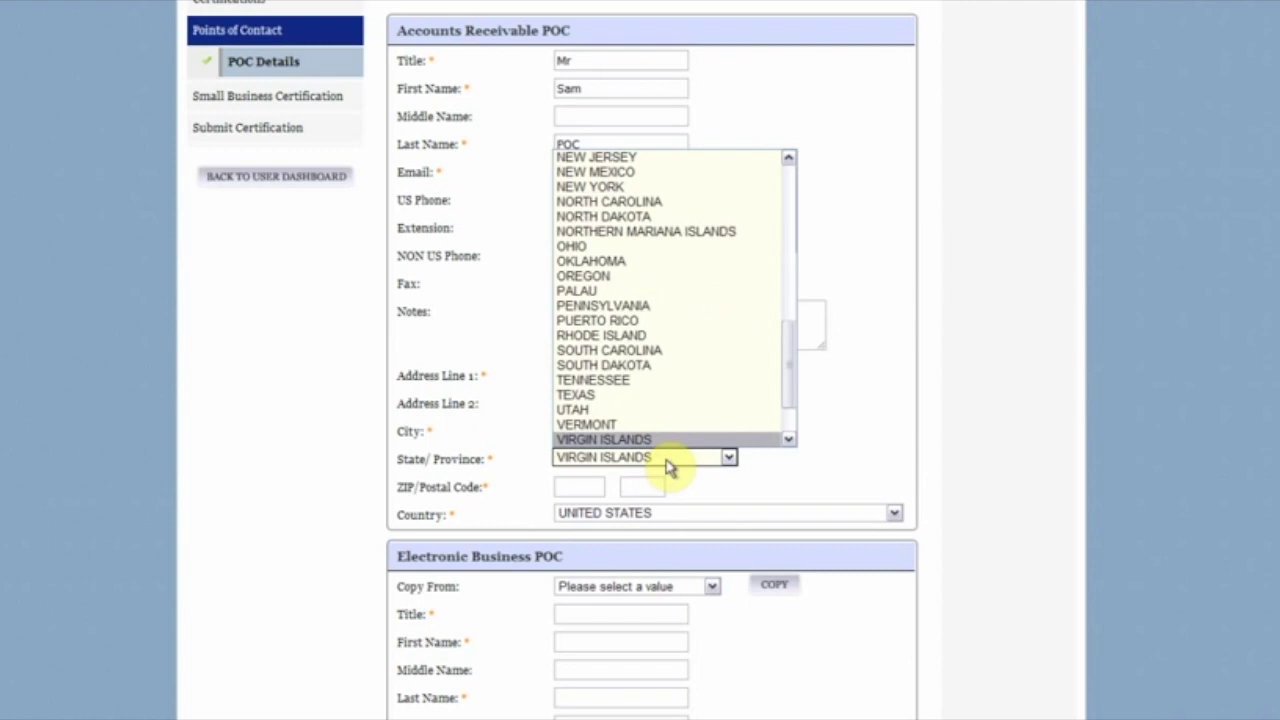
key(Down)
click(650, 447)
click(592, 496)
text(22033)
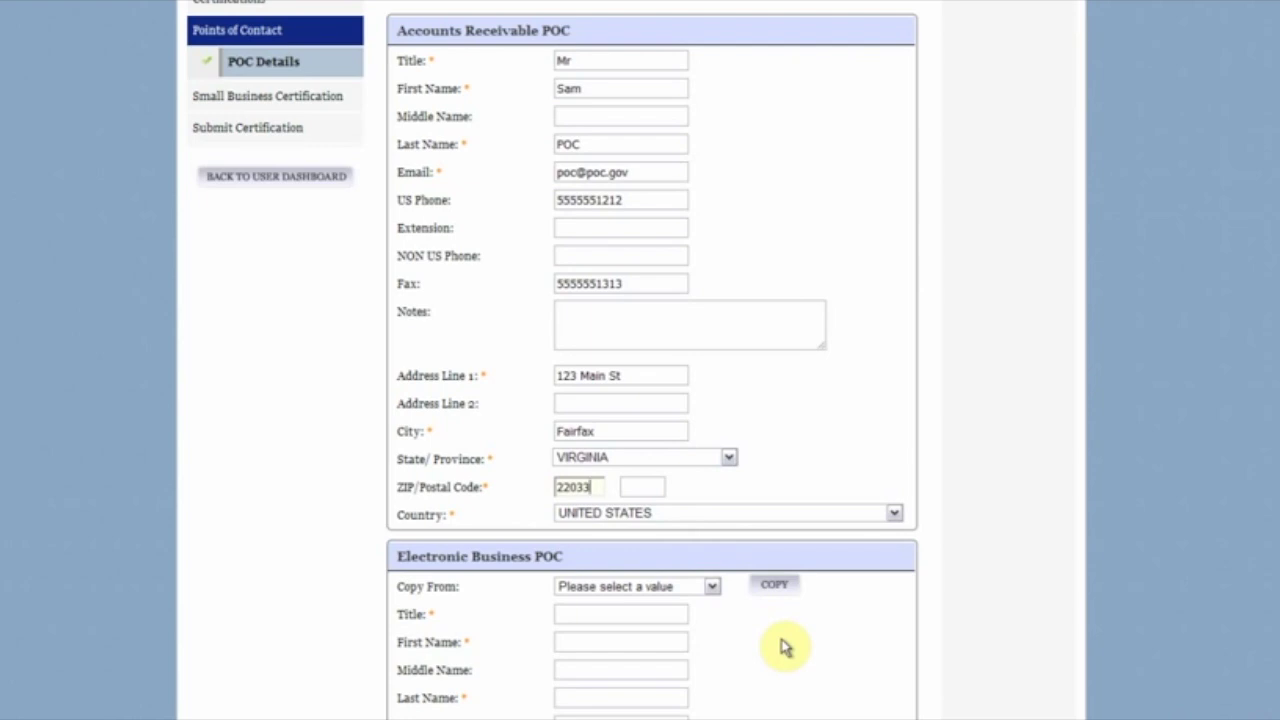
click(795, 654)
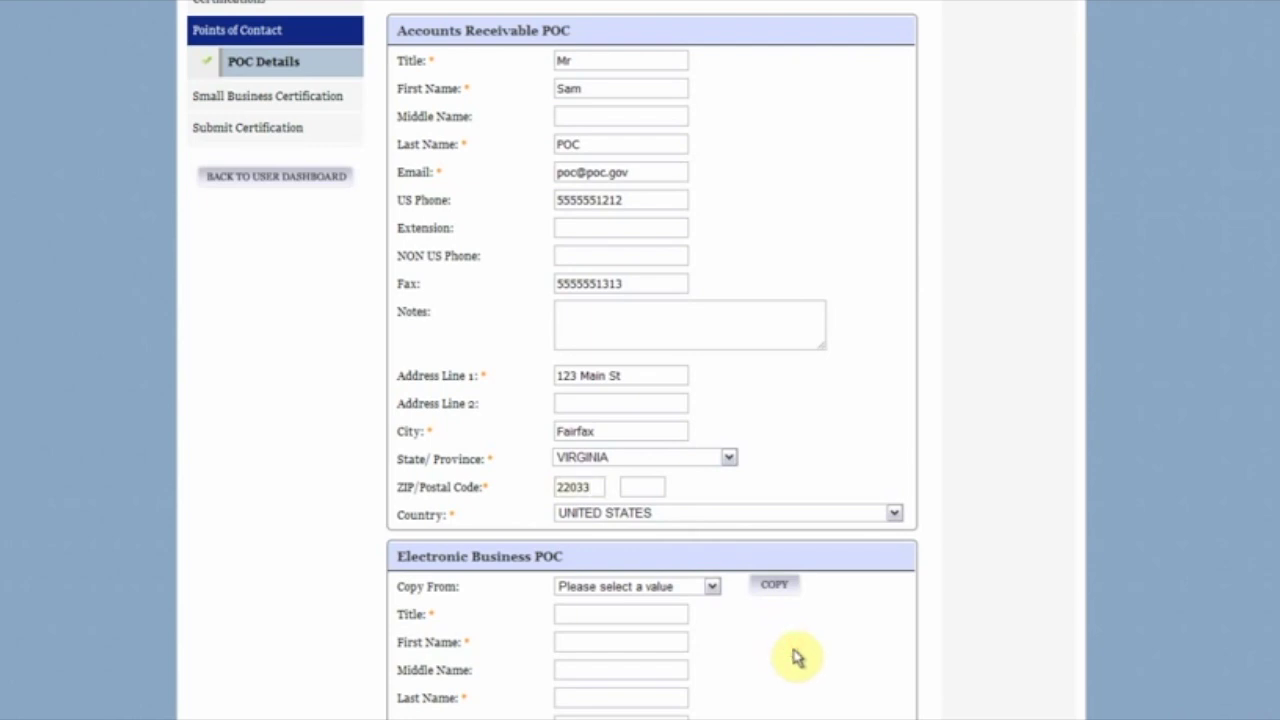
Step: Copy Accounts Receivable details into the Electronic Business POC, then those into the Proceedings POC
scroll(797, 656, down, 3)
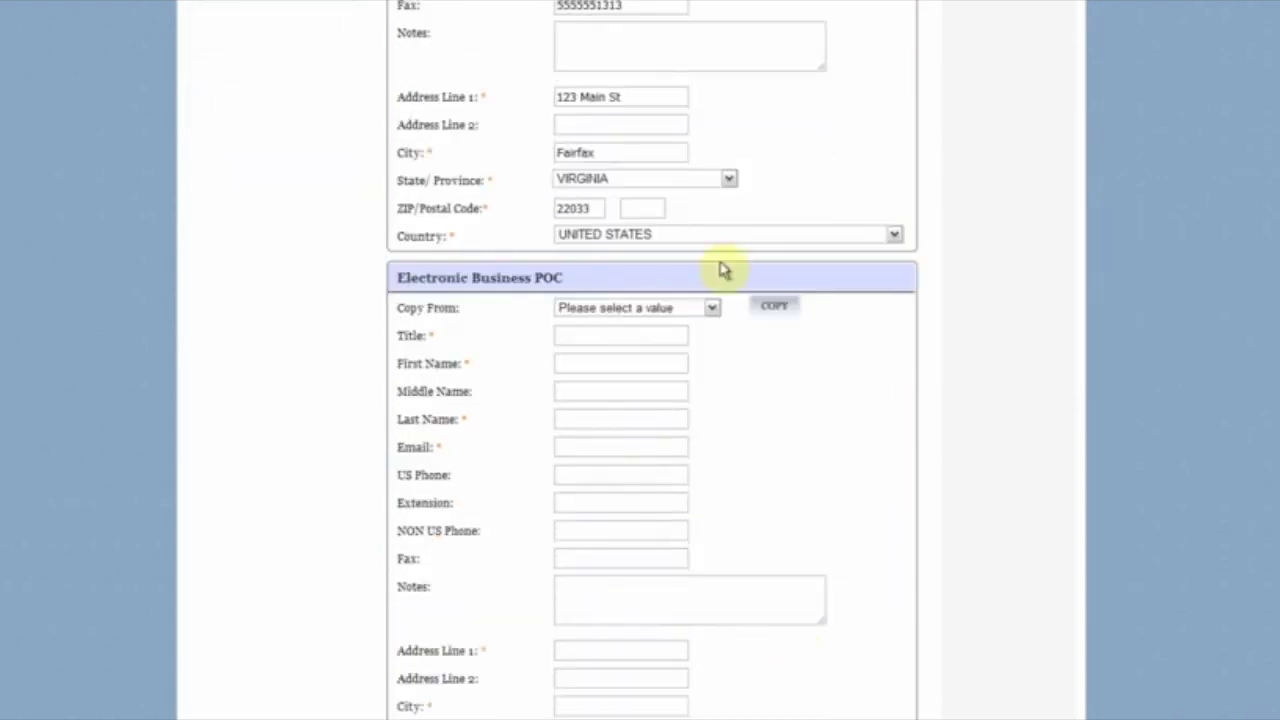
click(711, 310)
click(706, 338)
click(772, 305)
scroll(775, 395, down, 5)
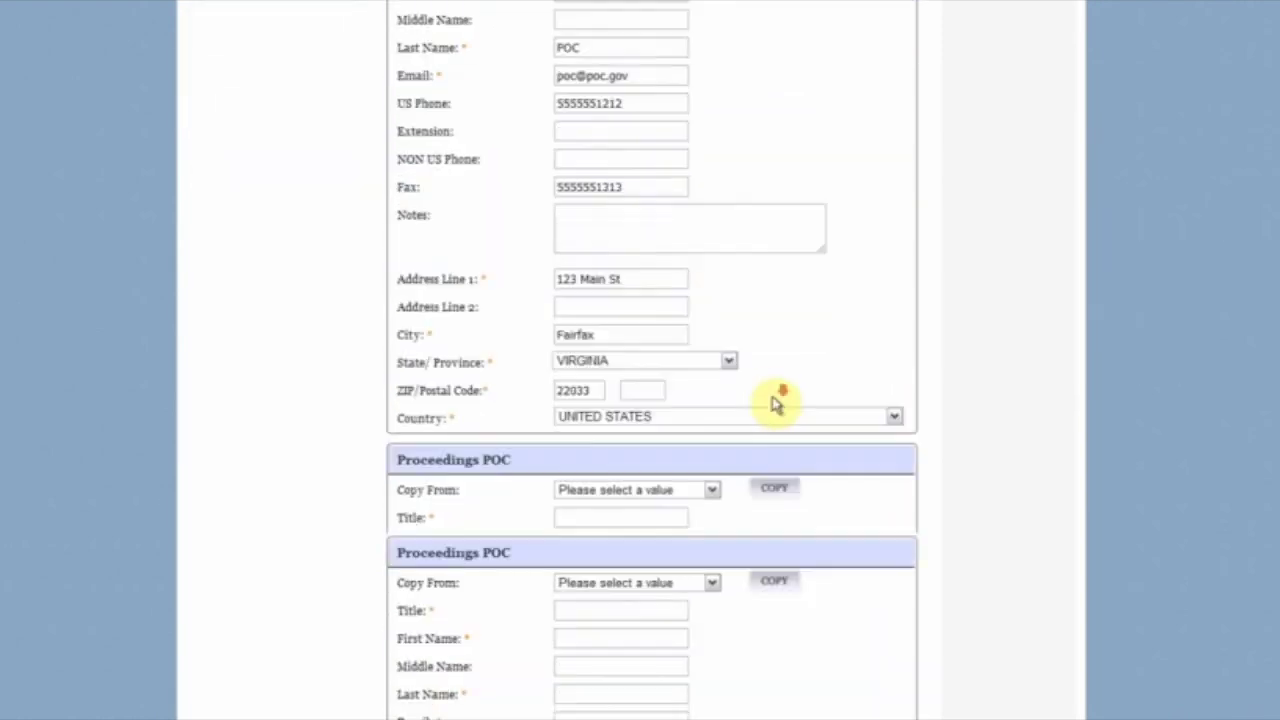
click(712, 305)
click(708, 335)
click(773, 301)
Step: Copy the Electronic Business POC details into the Government Business POC and save the contacts
scroll(794, 497, down, 7)
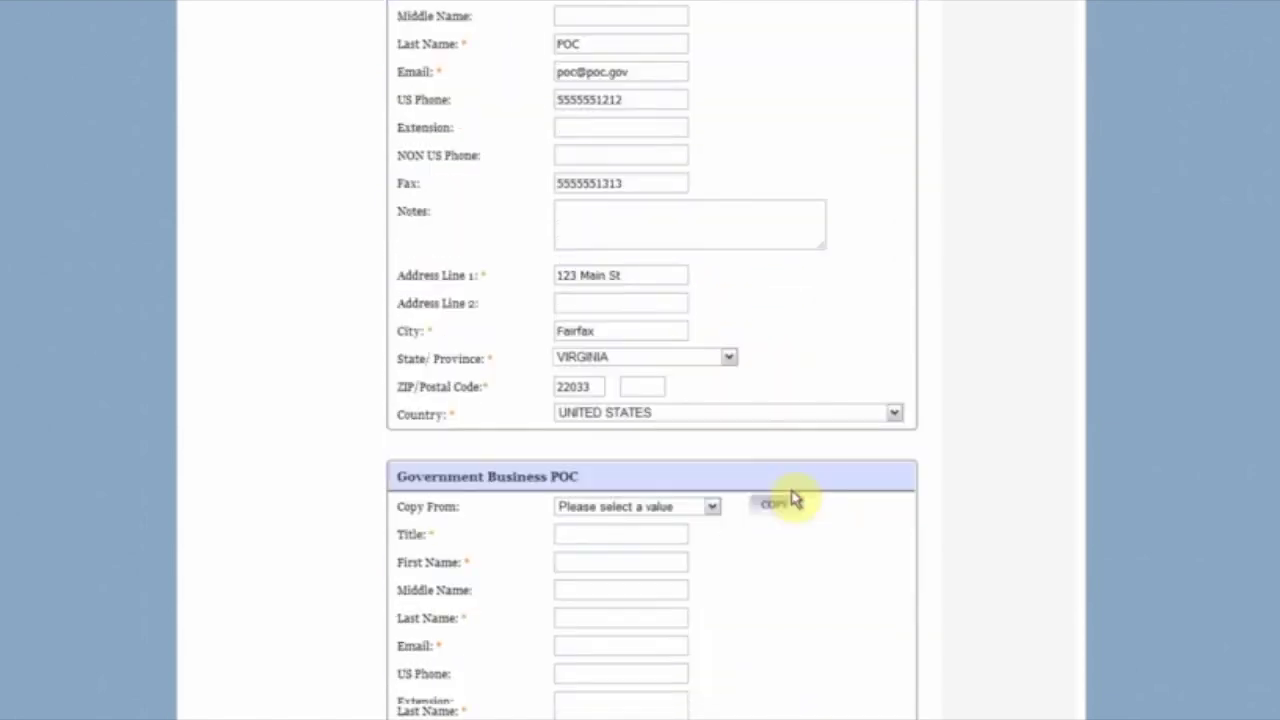
click(714, 134)
click(705, 166)
click(775, 133)
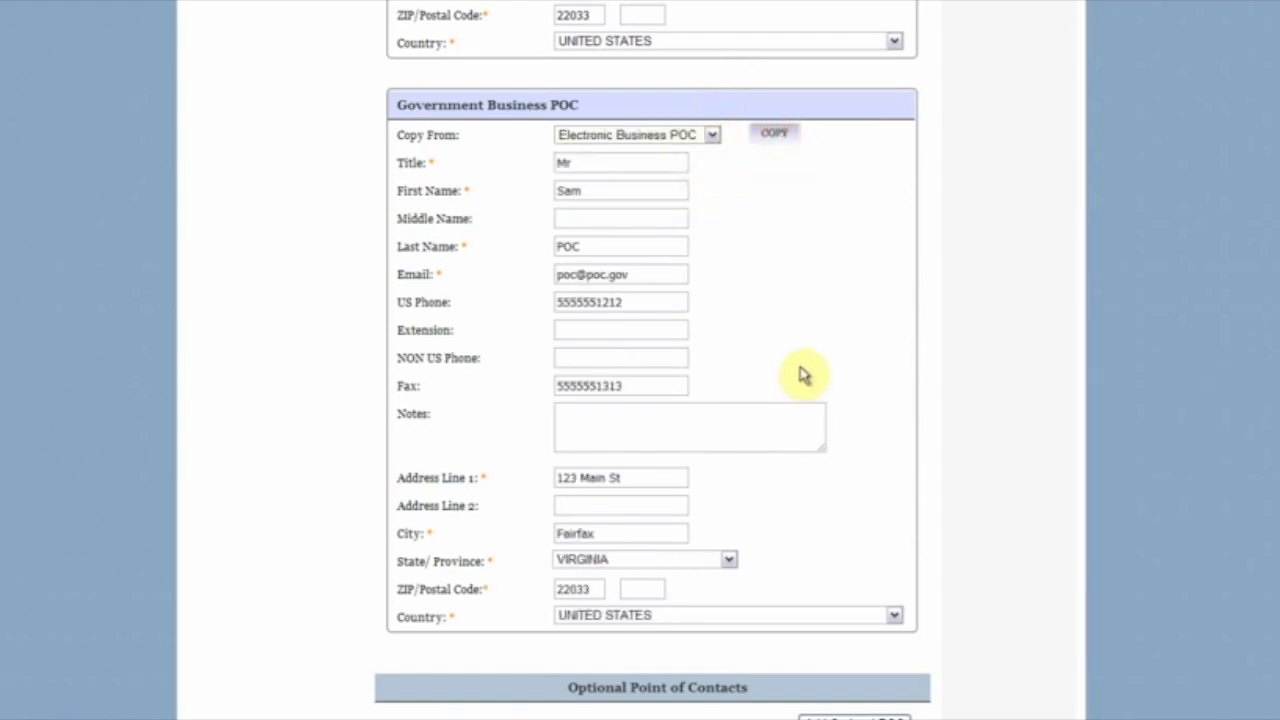
scroll(806, 372, down, 3)
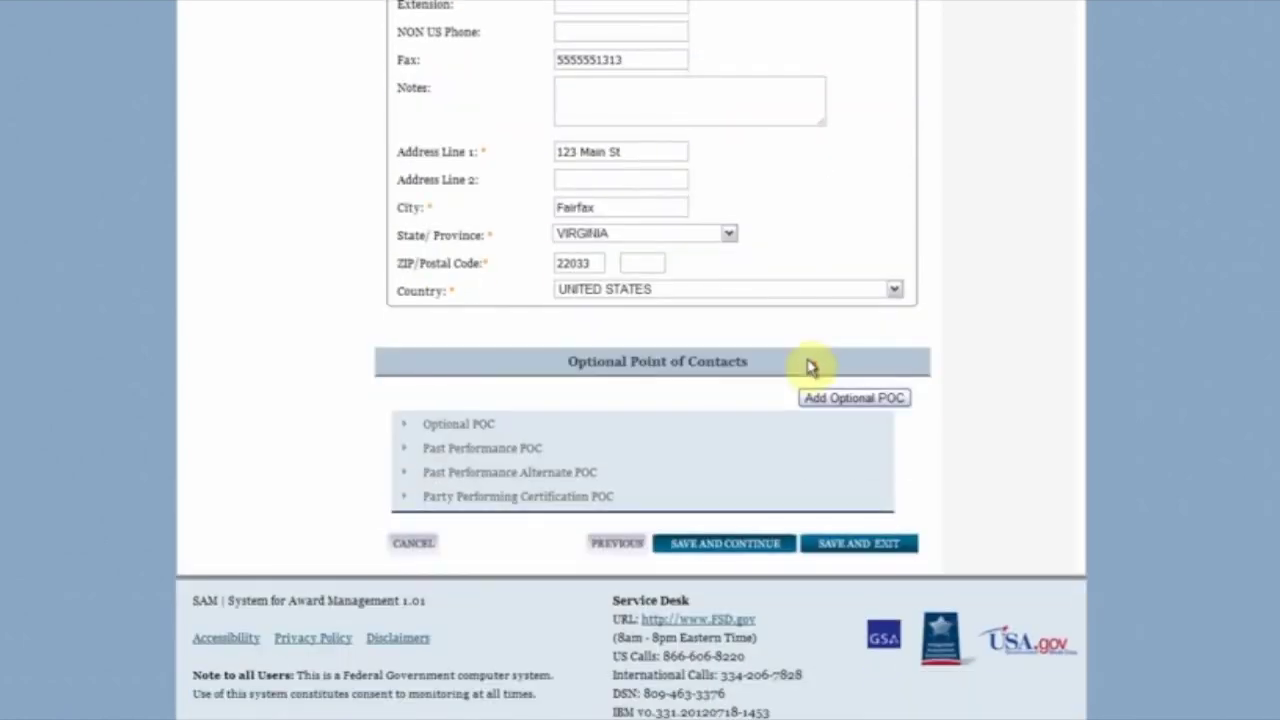
click(760, 551)
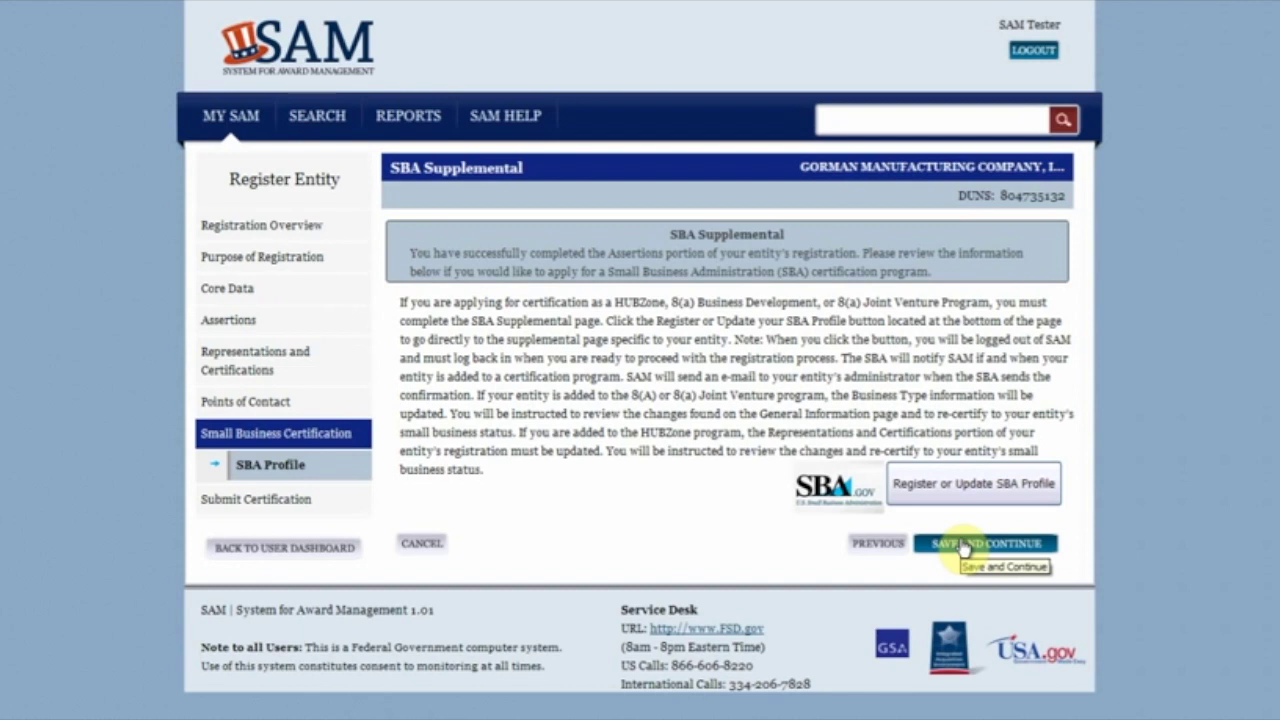
Step: Save the SBA Supplemental page without applying for HUBZone or 8(a) certification
click(962, 548)
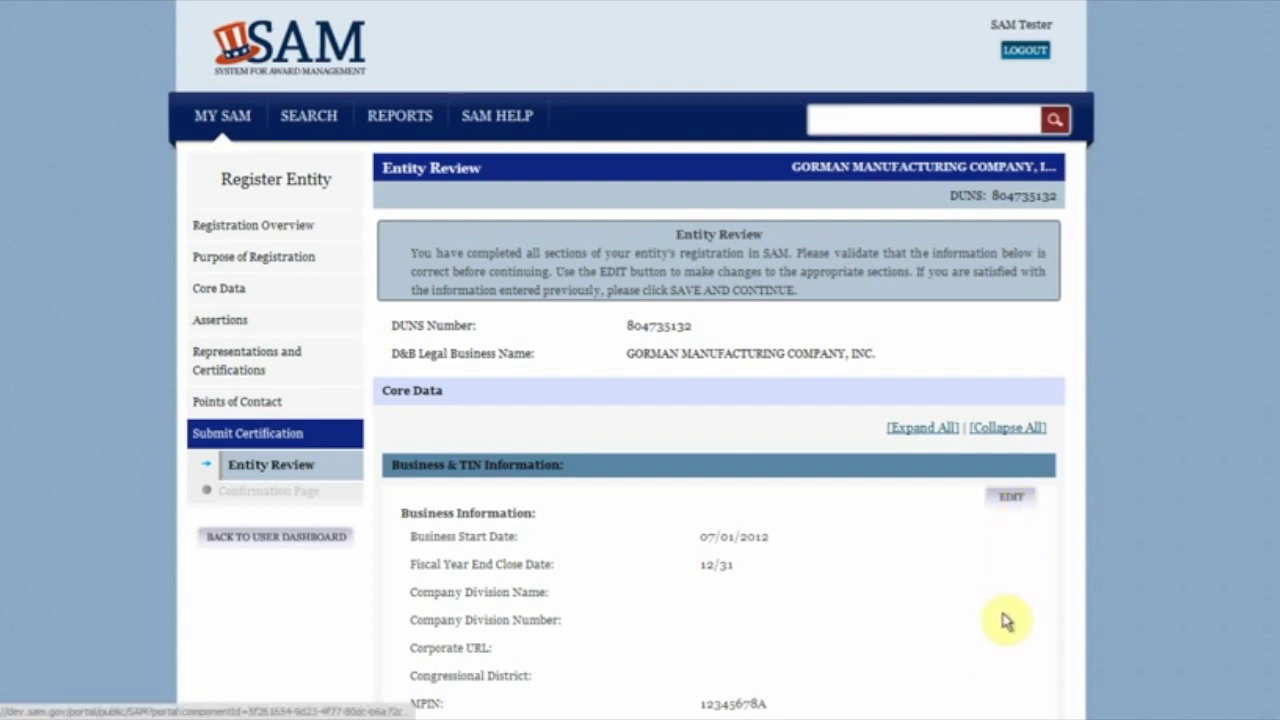
Step: Submit the registration from the bottom of the Entity Review page
scroll(1003, 620, down, 5)
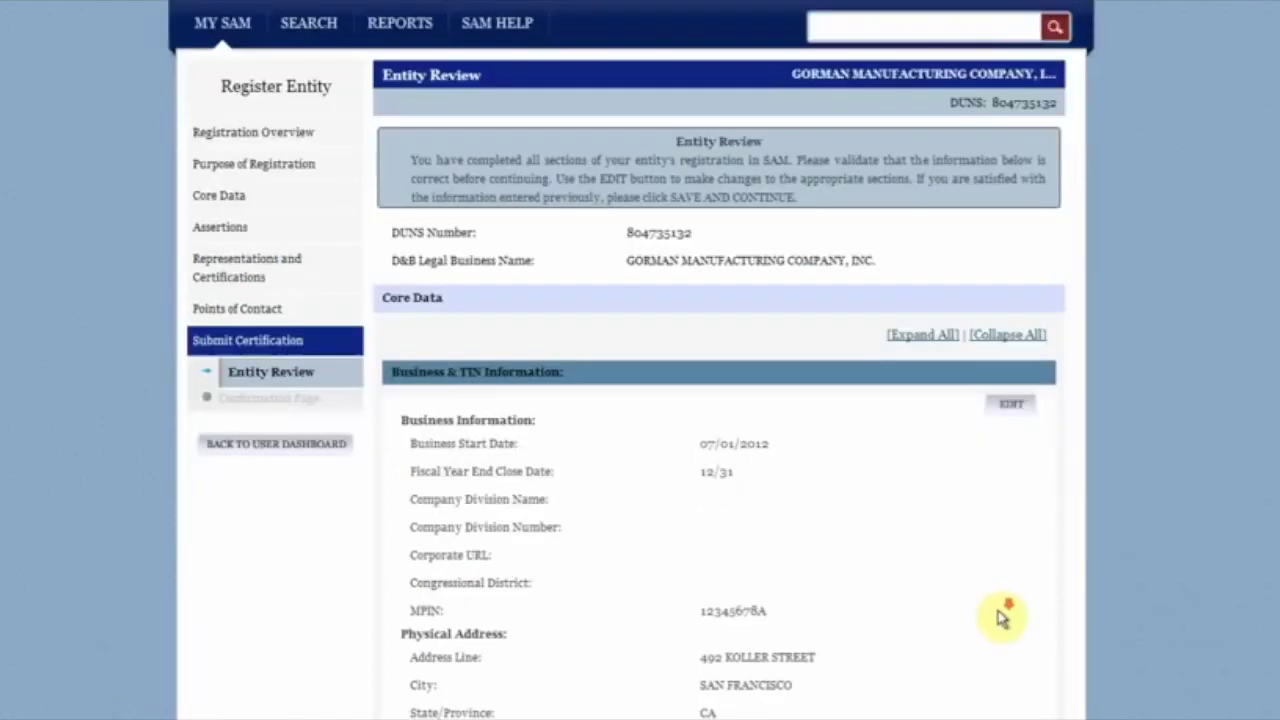
scroll(1003, 620, down, 2)
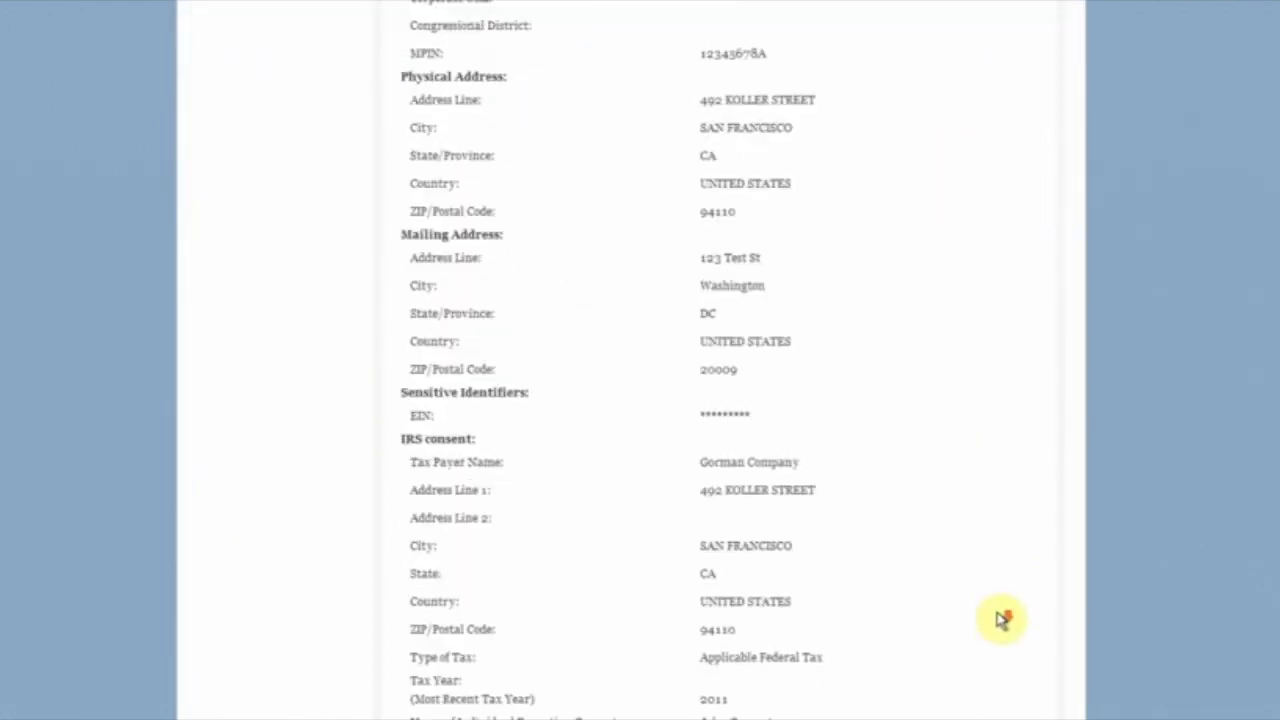
scroll(1000, 618, down, 2)
scroll(998, 617, down, 15)
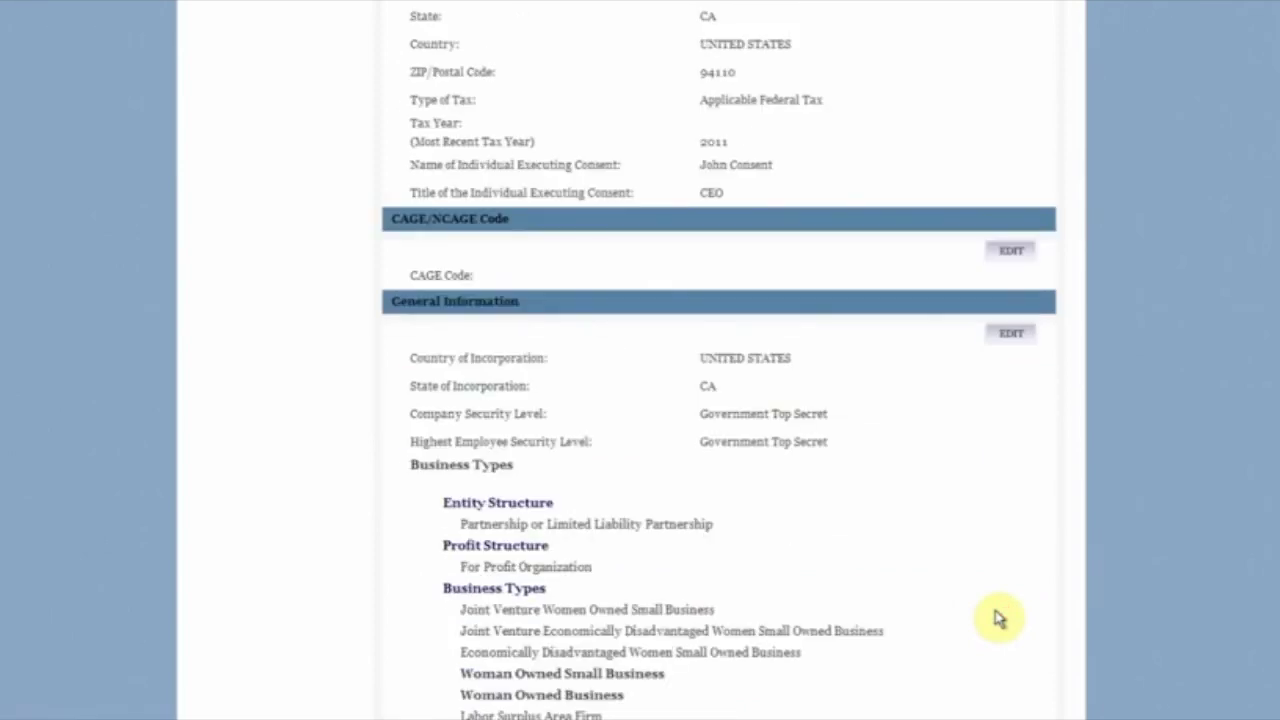
scroll(998, 620, down, 15)
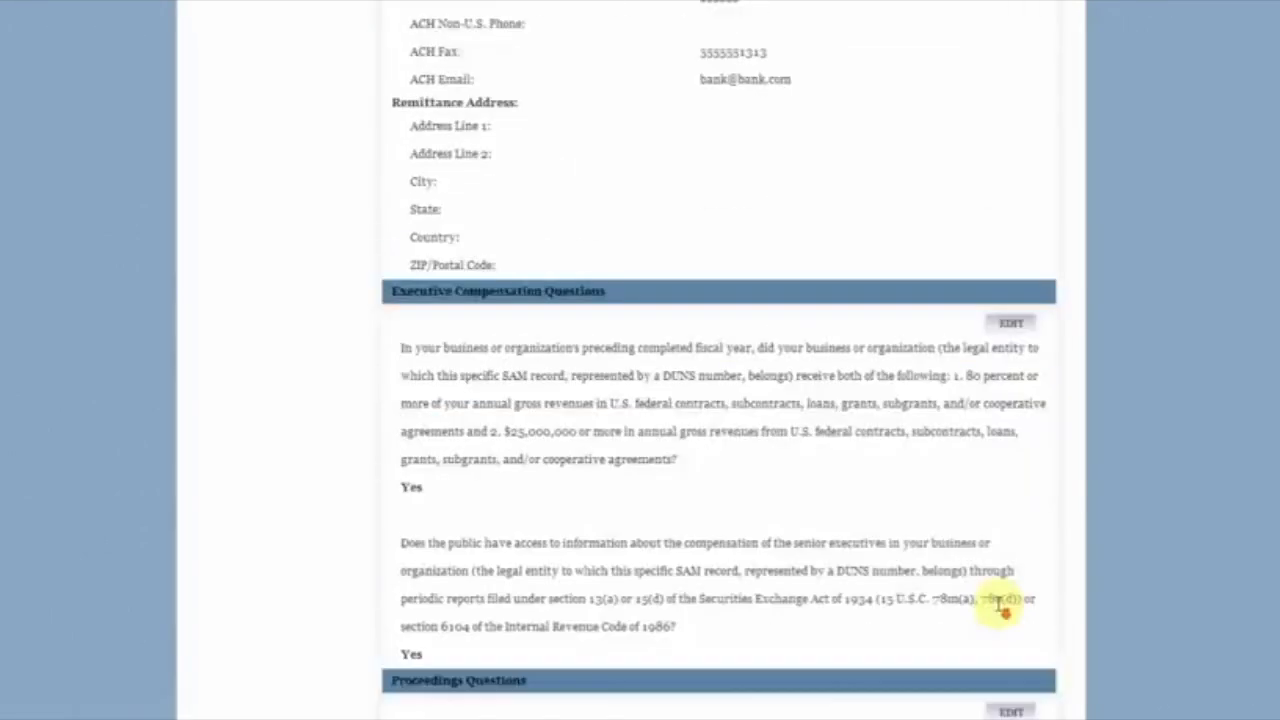
scroll(1007, 598, down, 15)
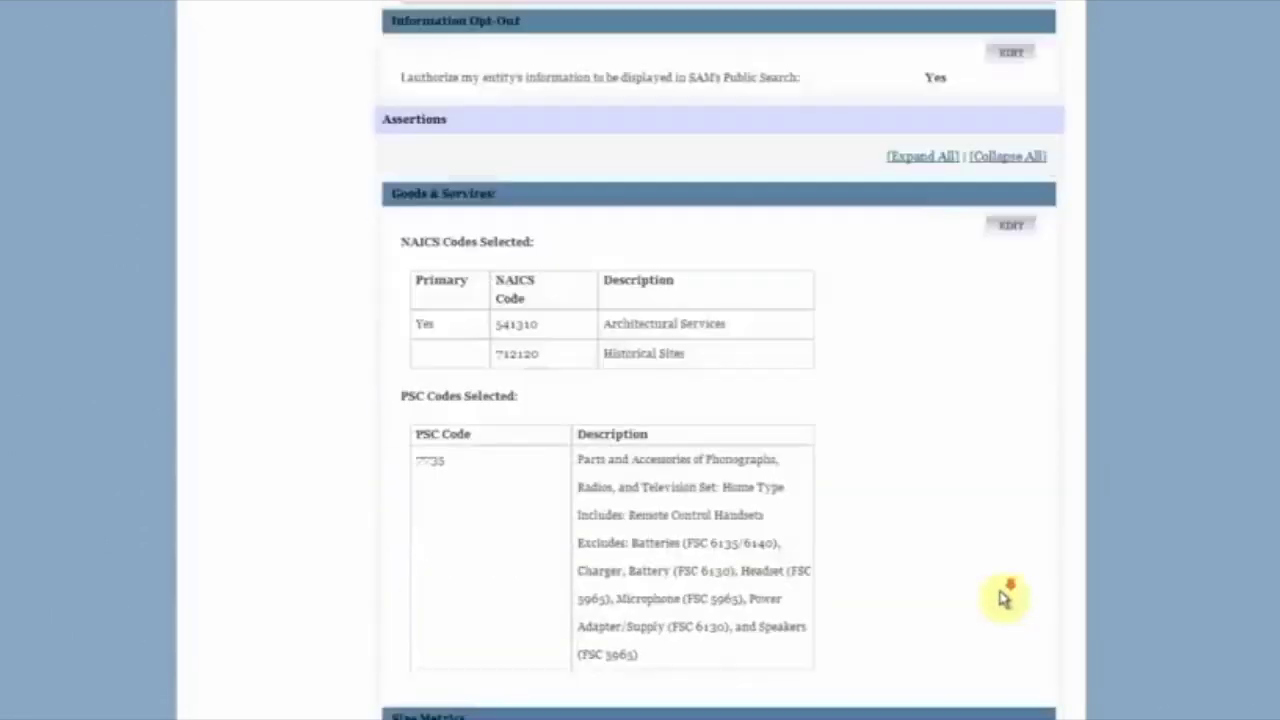
scroll(1005, 600, down, 15)
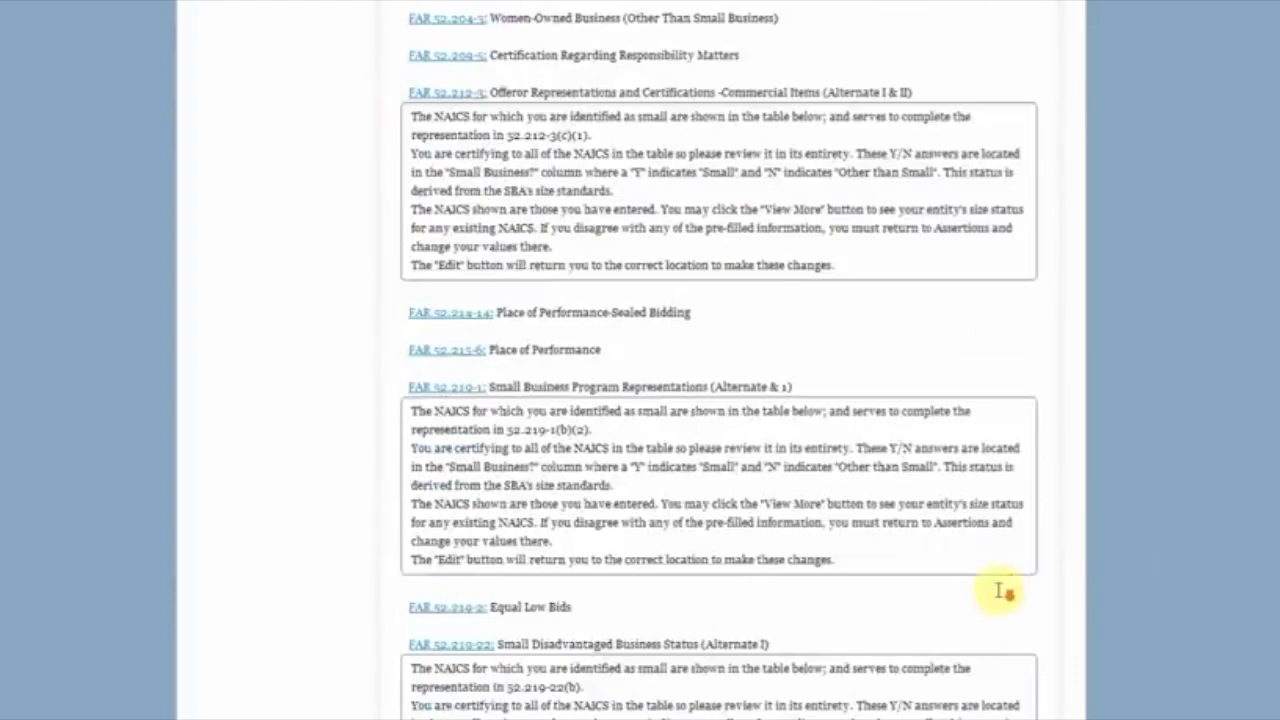
scroll(1000, 597, down, 15)
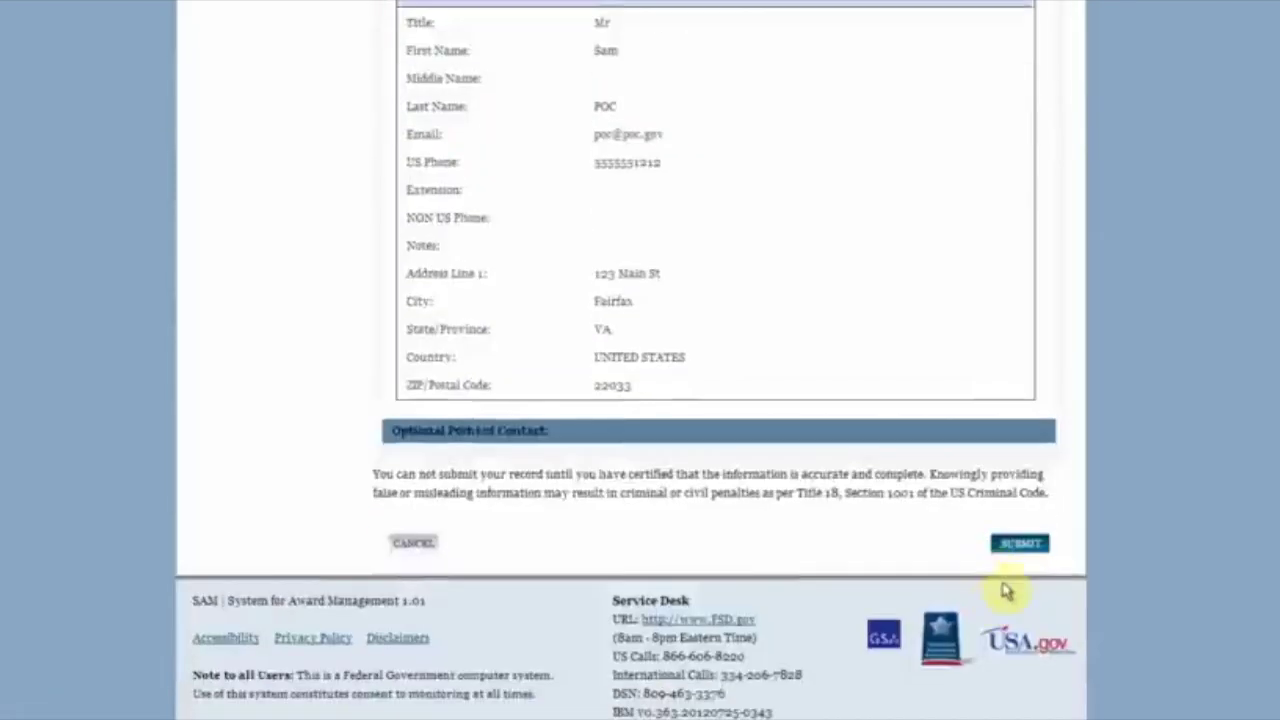
click(1024, 548)
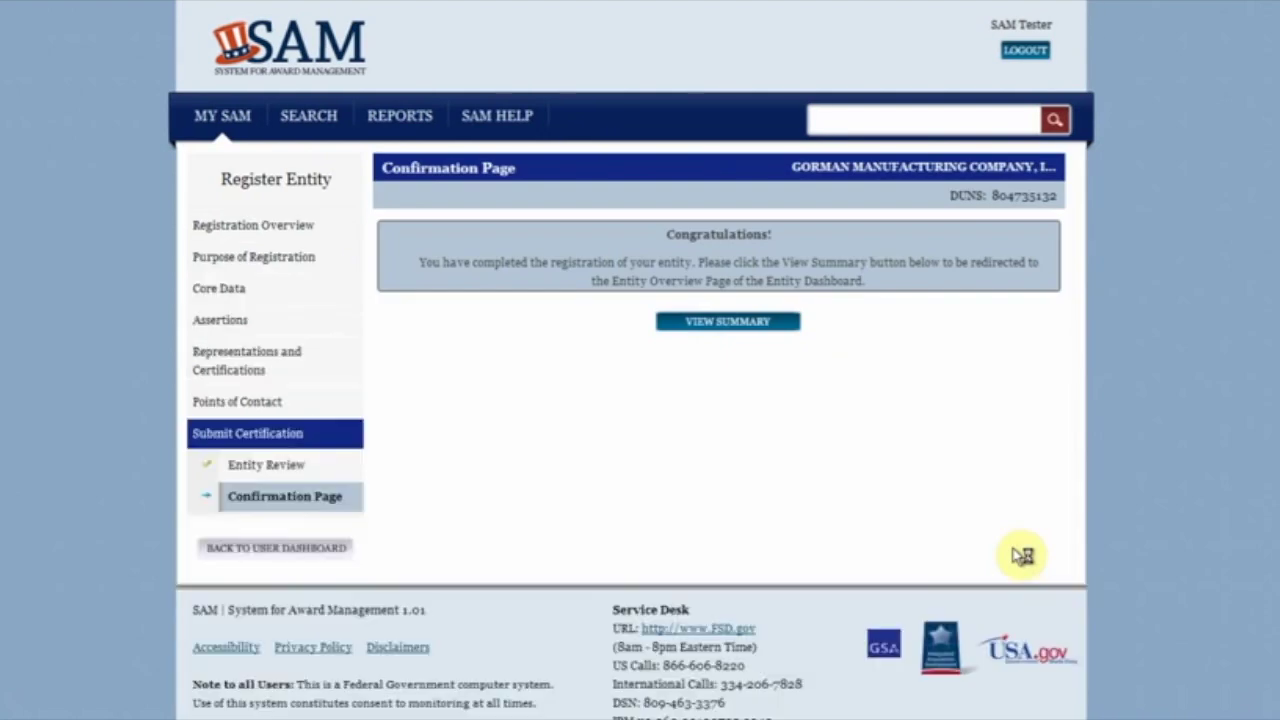
Step: Return from the confirmation page to the My SAM home page
click(240, 120)
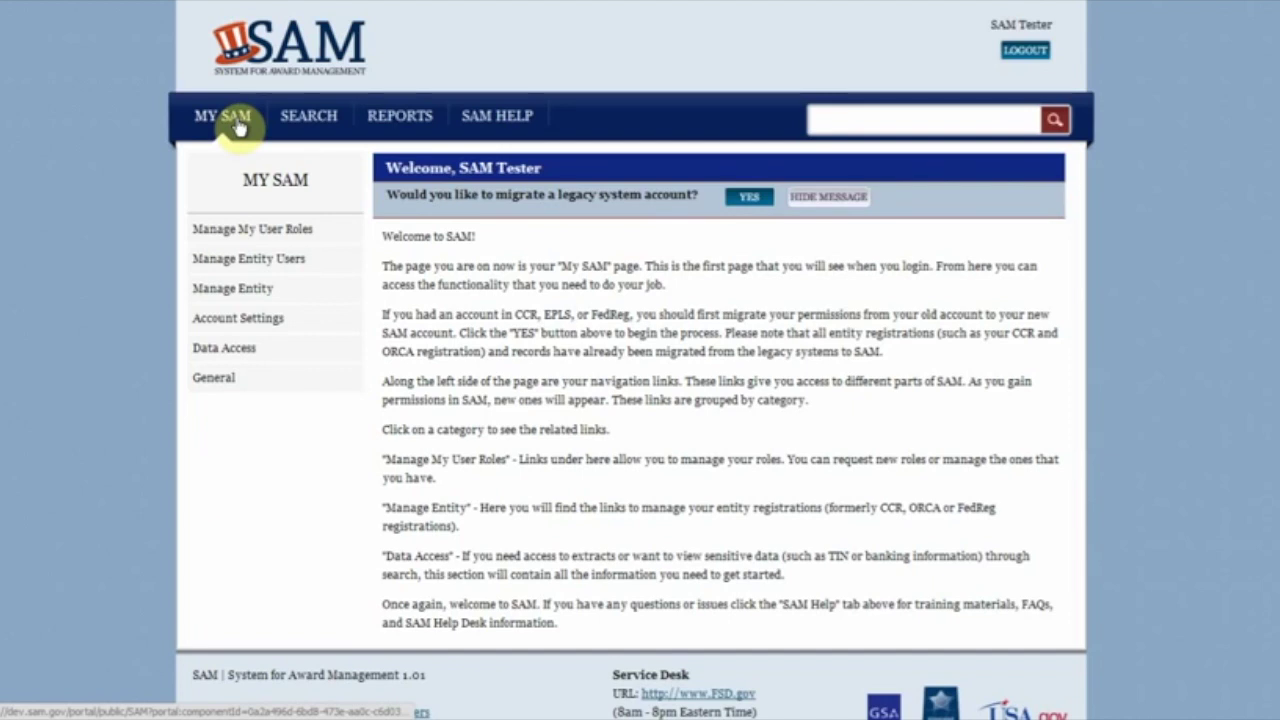
Step: Check under Manage Entity > Incomplete Registrations that Gorman Manufacturing shows Submitted, then return to My SAM
click(222, 288)
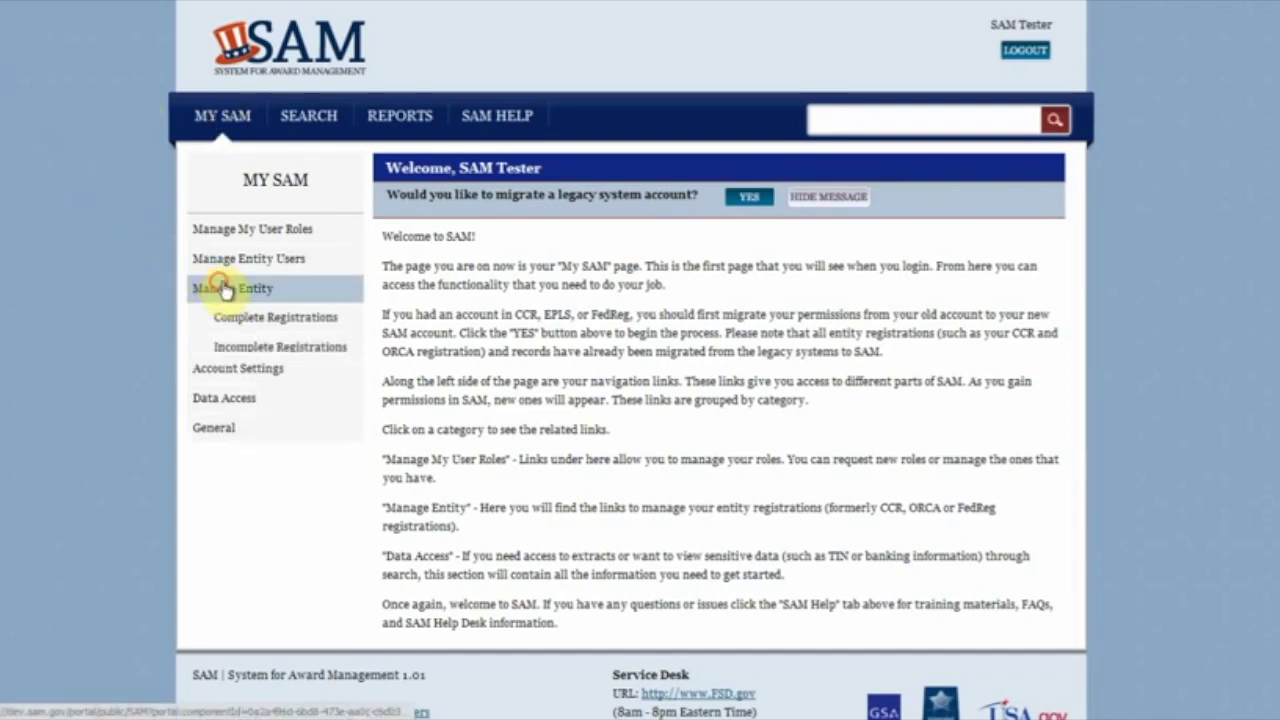
click(240, 347)
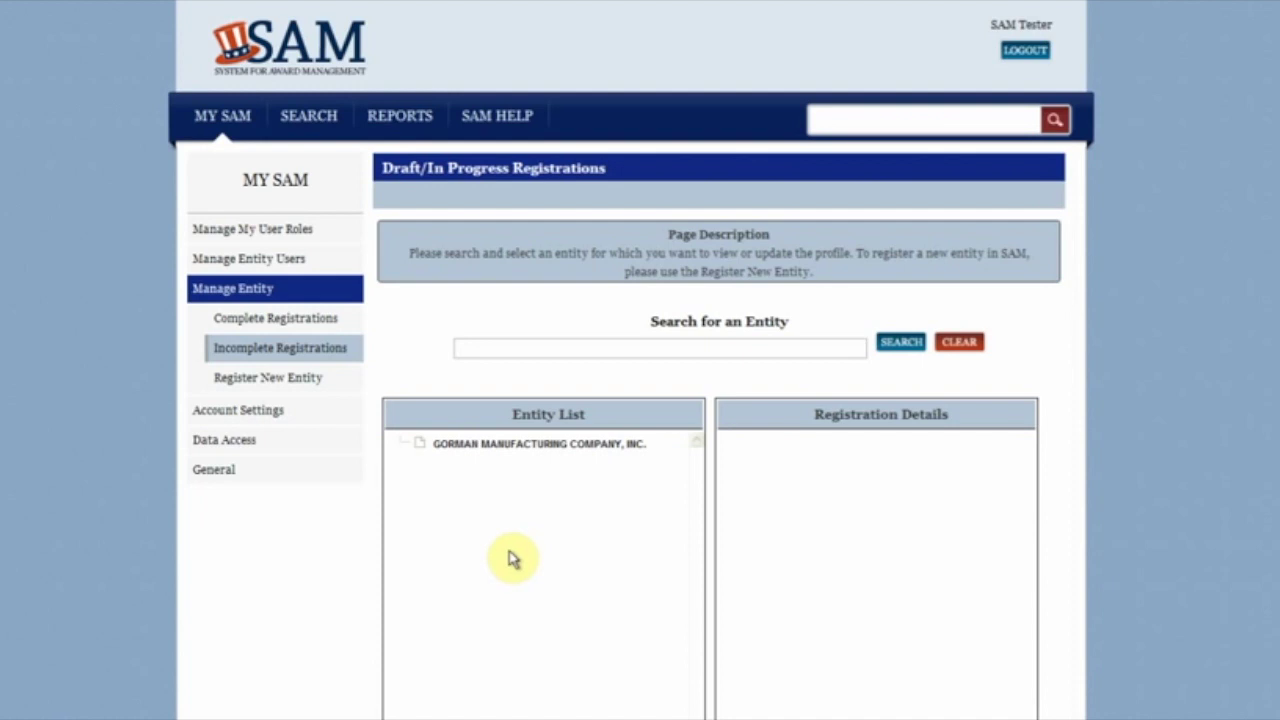
click(527, 444)
scroll(1072, 642, down, 3)
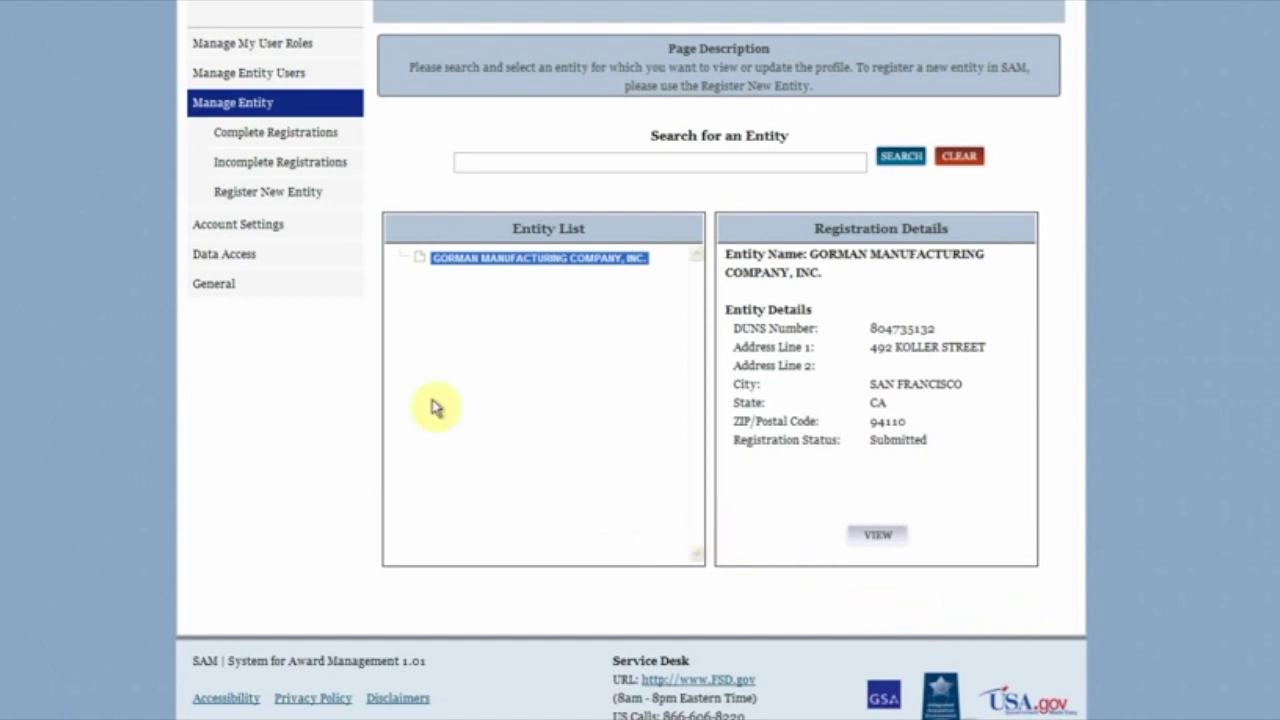
scroll(253, 289, up, 1)
scroll(250, 288, up, 1)
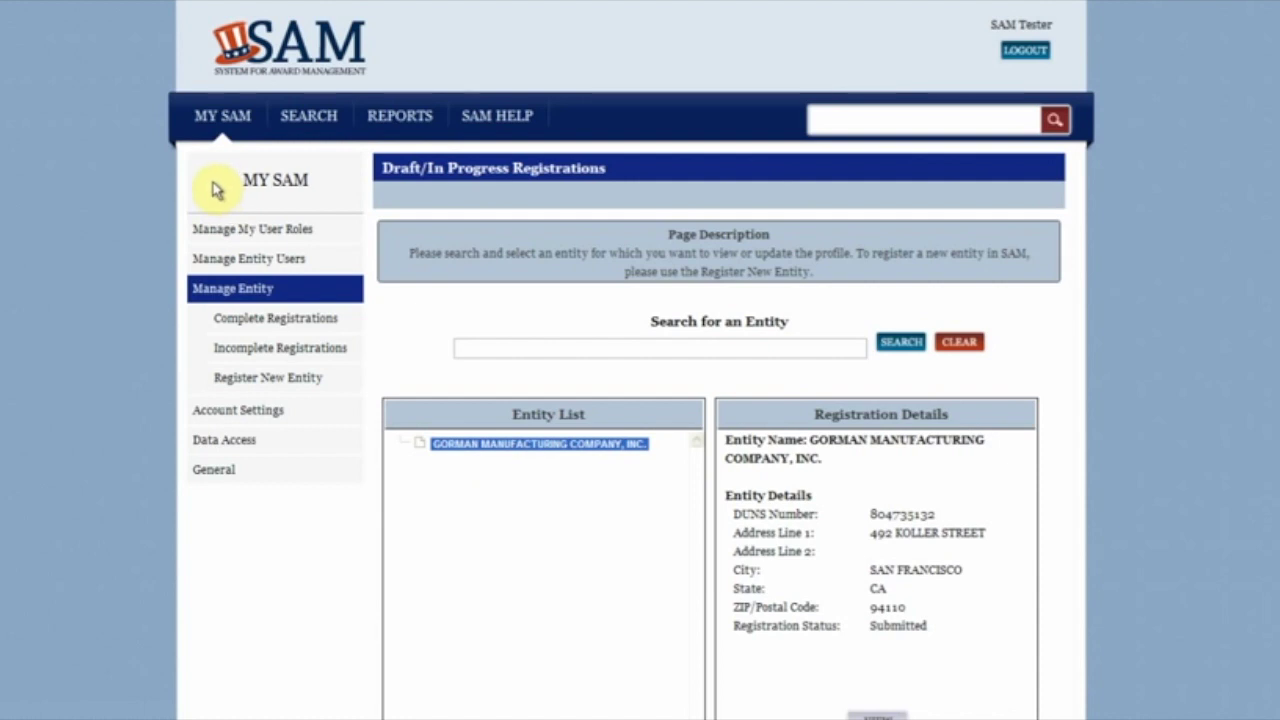
click(247, 115)
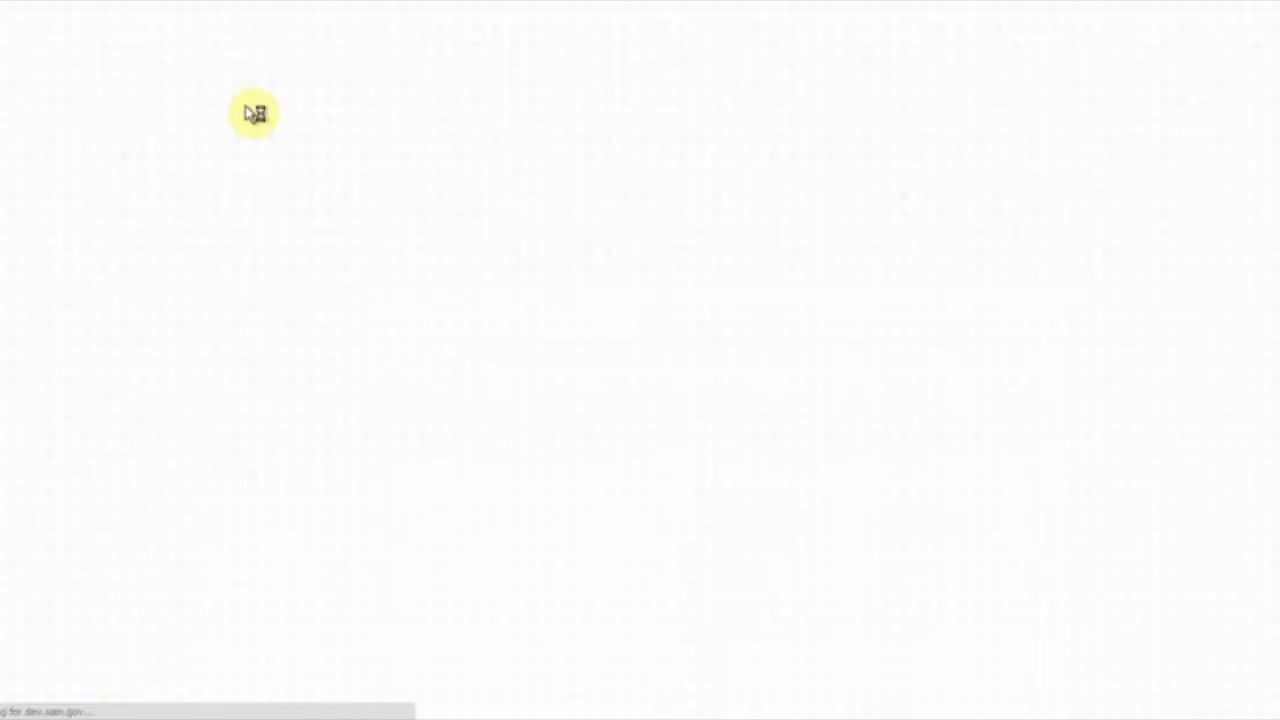